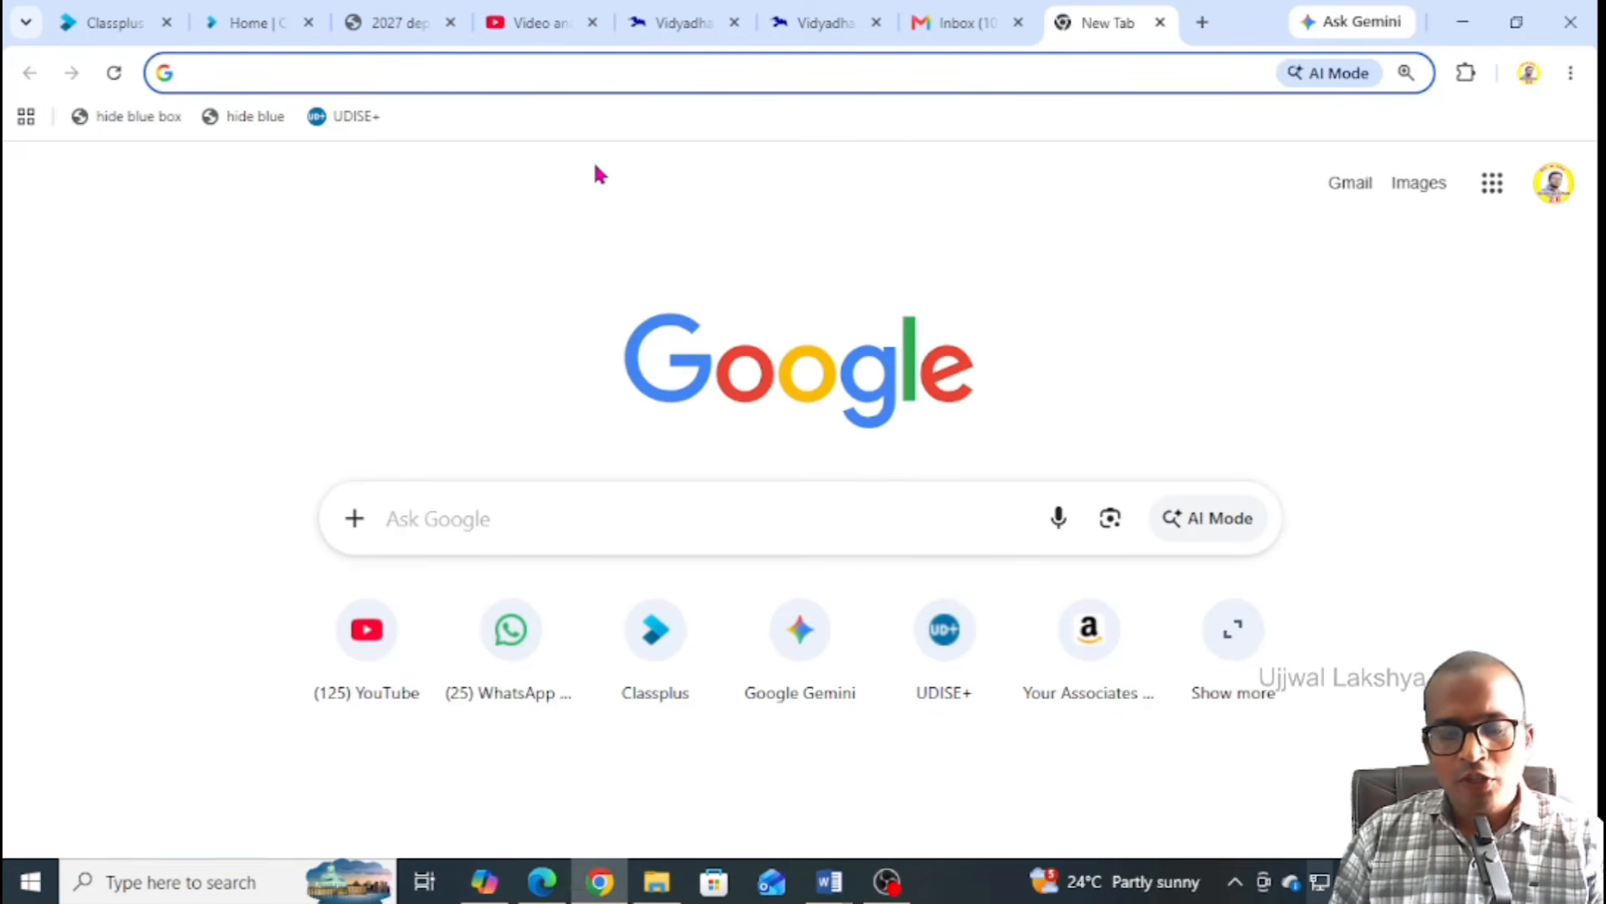
Begin typing the Vidyadhan address in the new tab's address bar
type("vidyadhan.org")
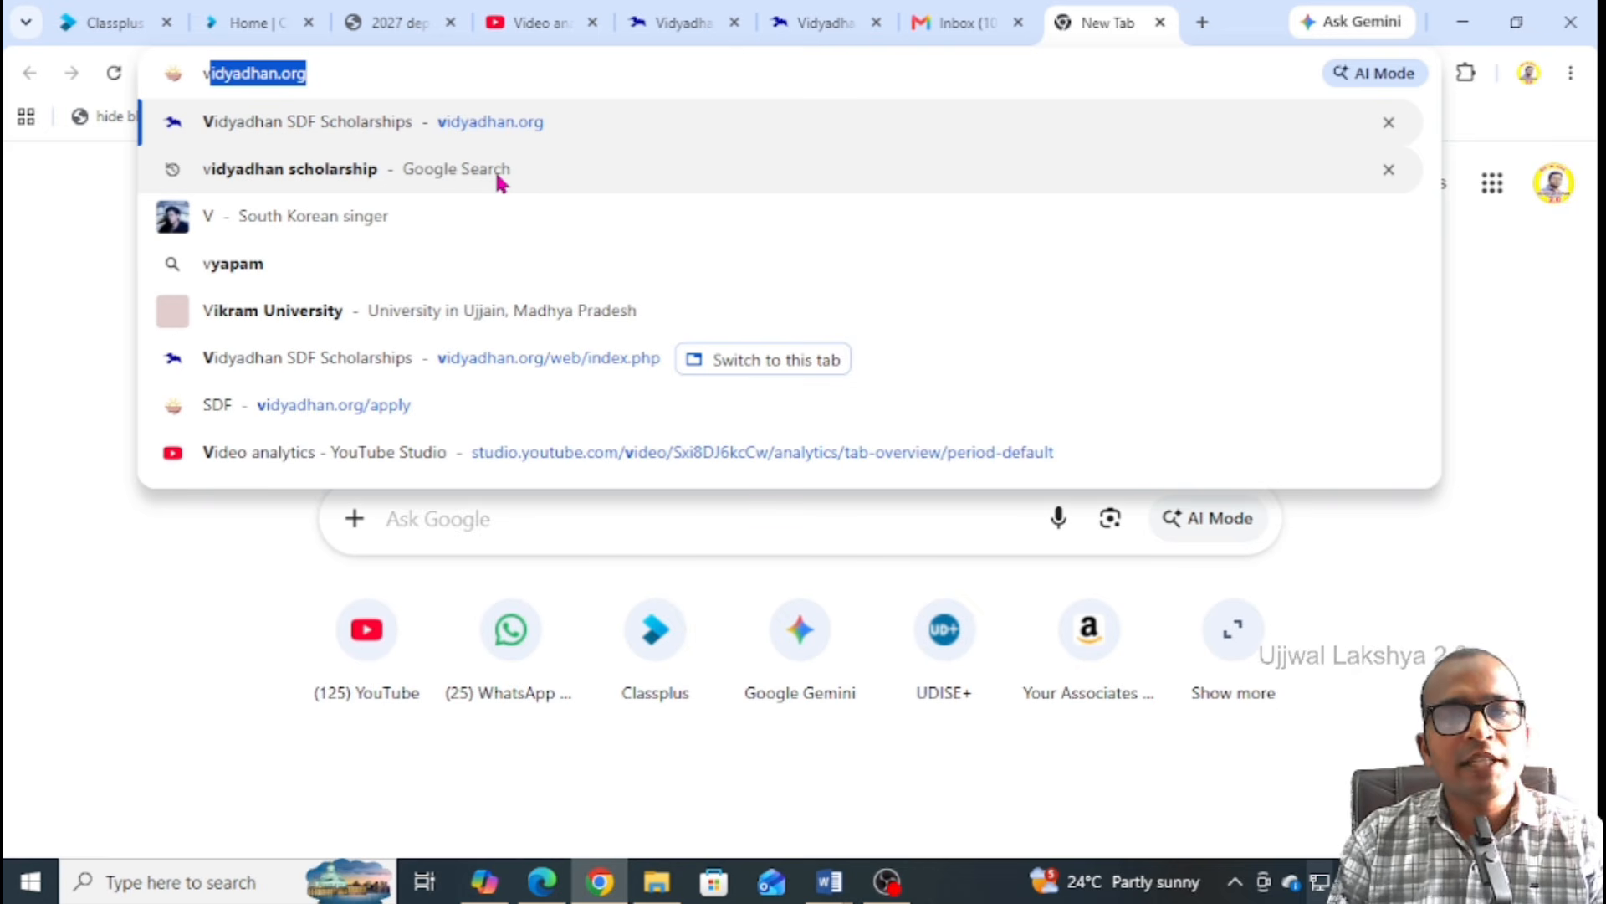
Load vidyadhan.org, then load it again in a second tab
key("Return")
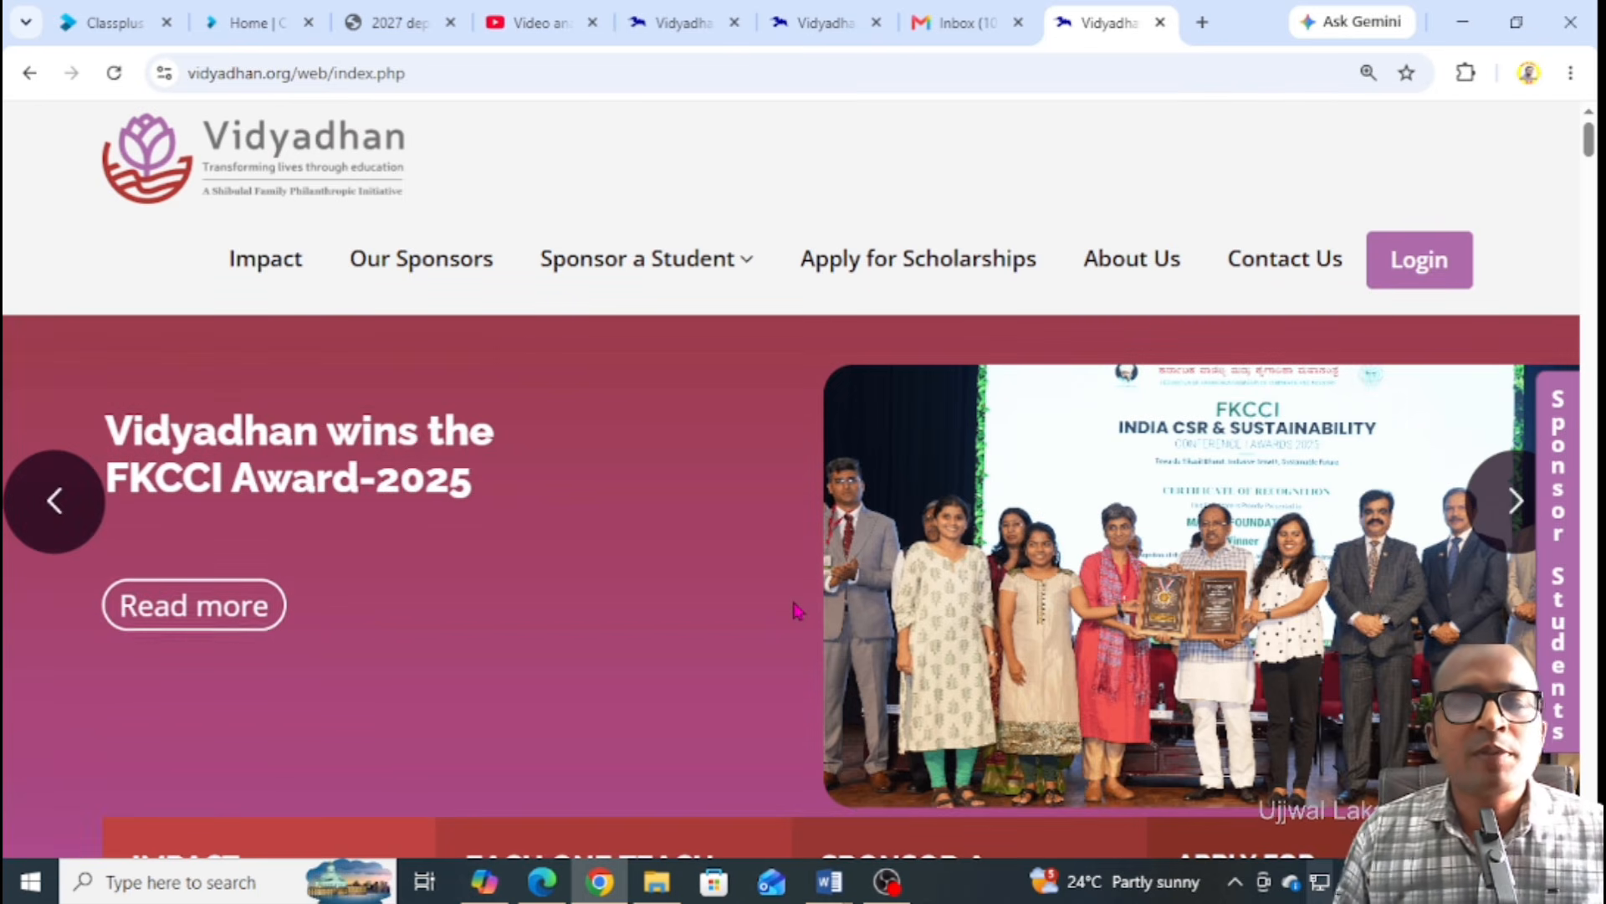
left_click(1202, 23)
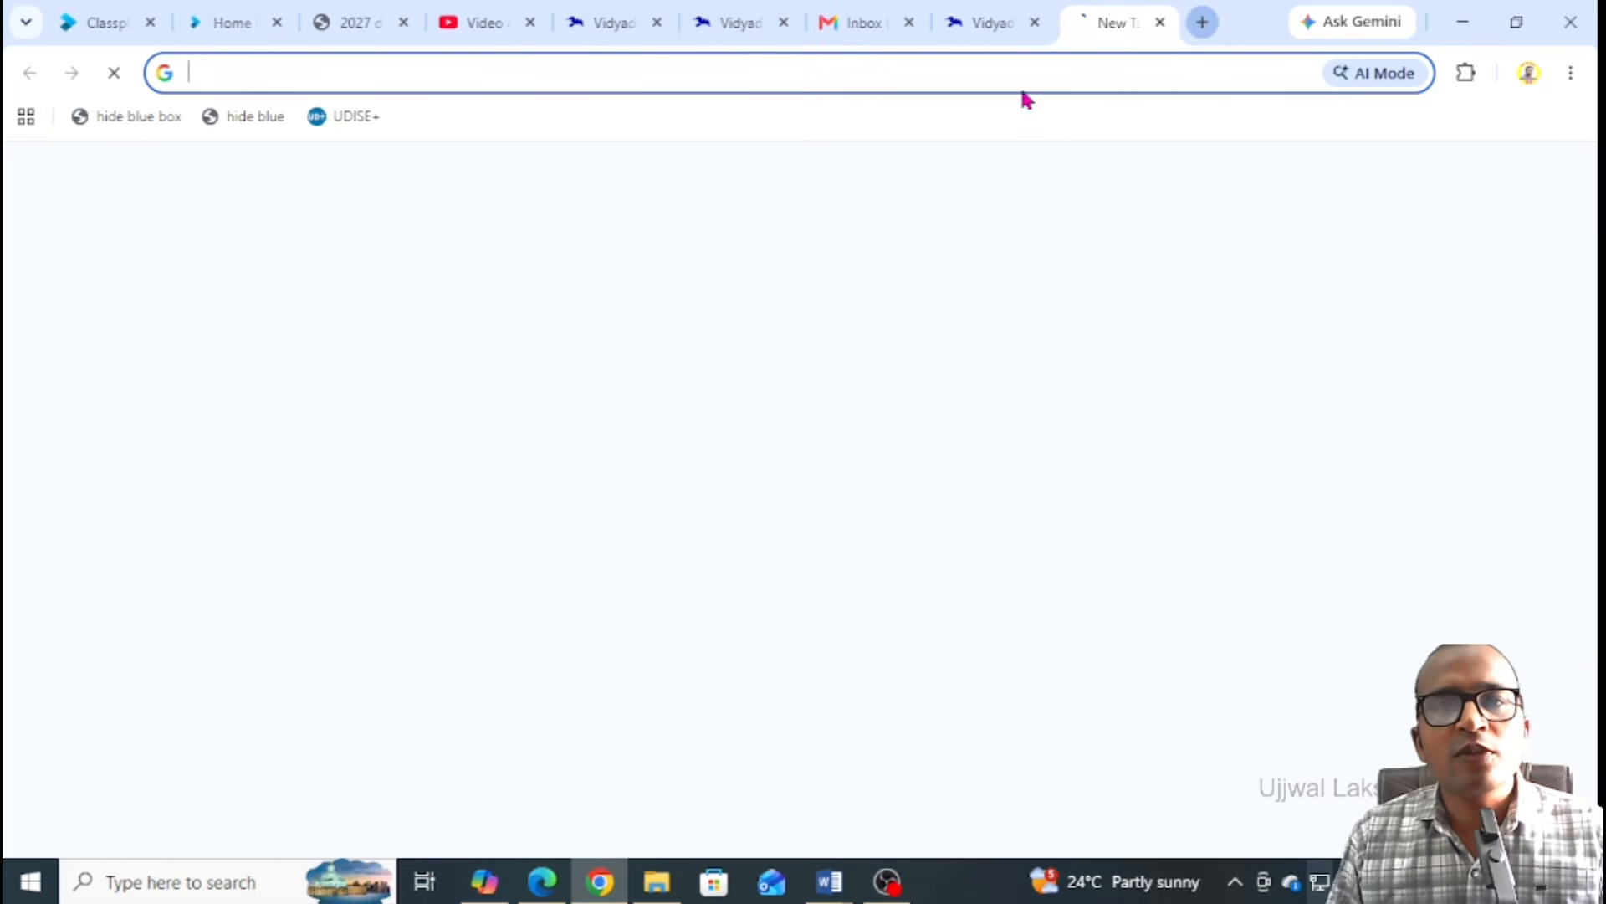
type("vidyadhan.org")
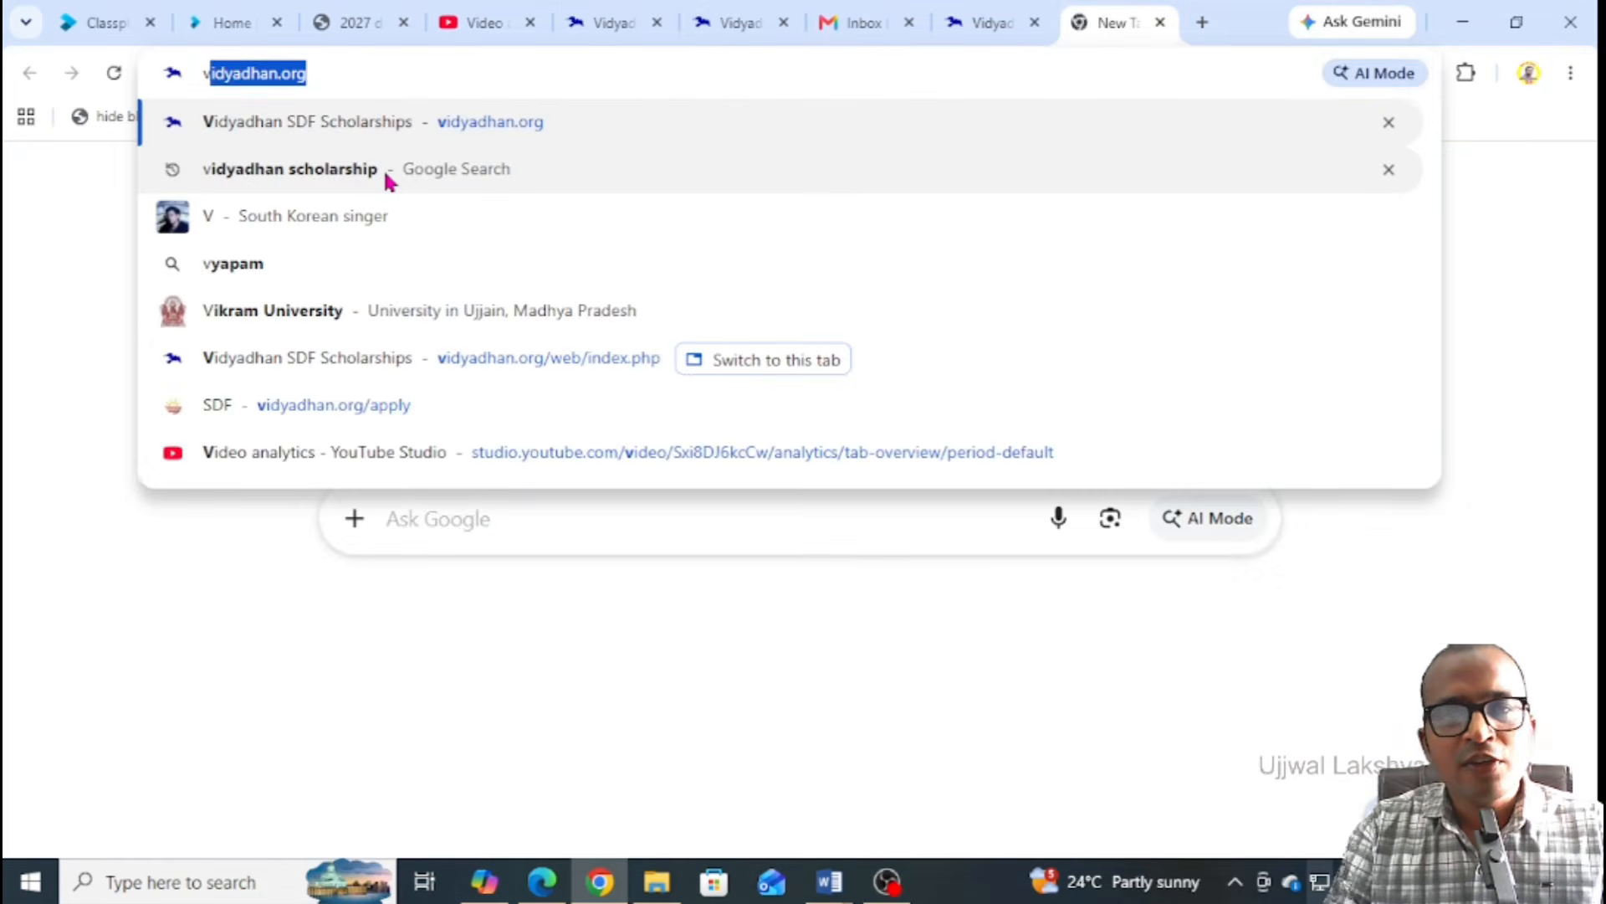
key("Return")
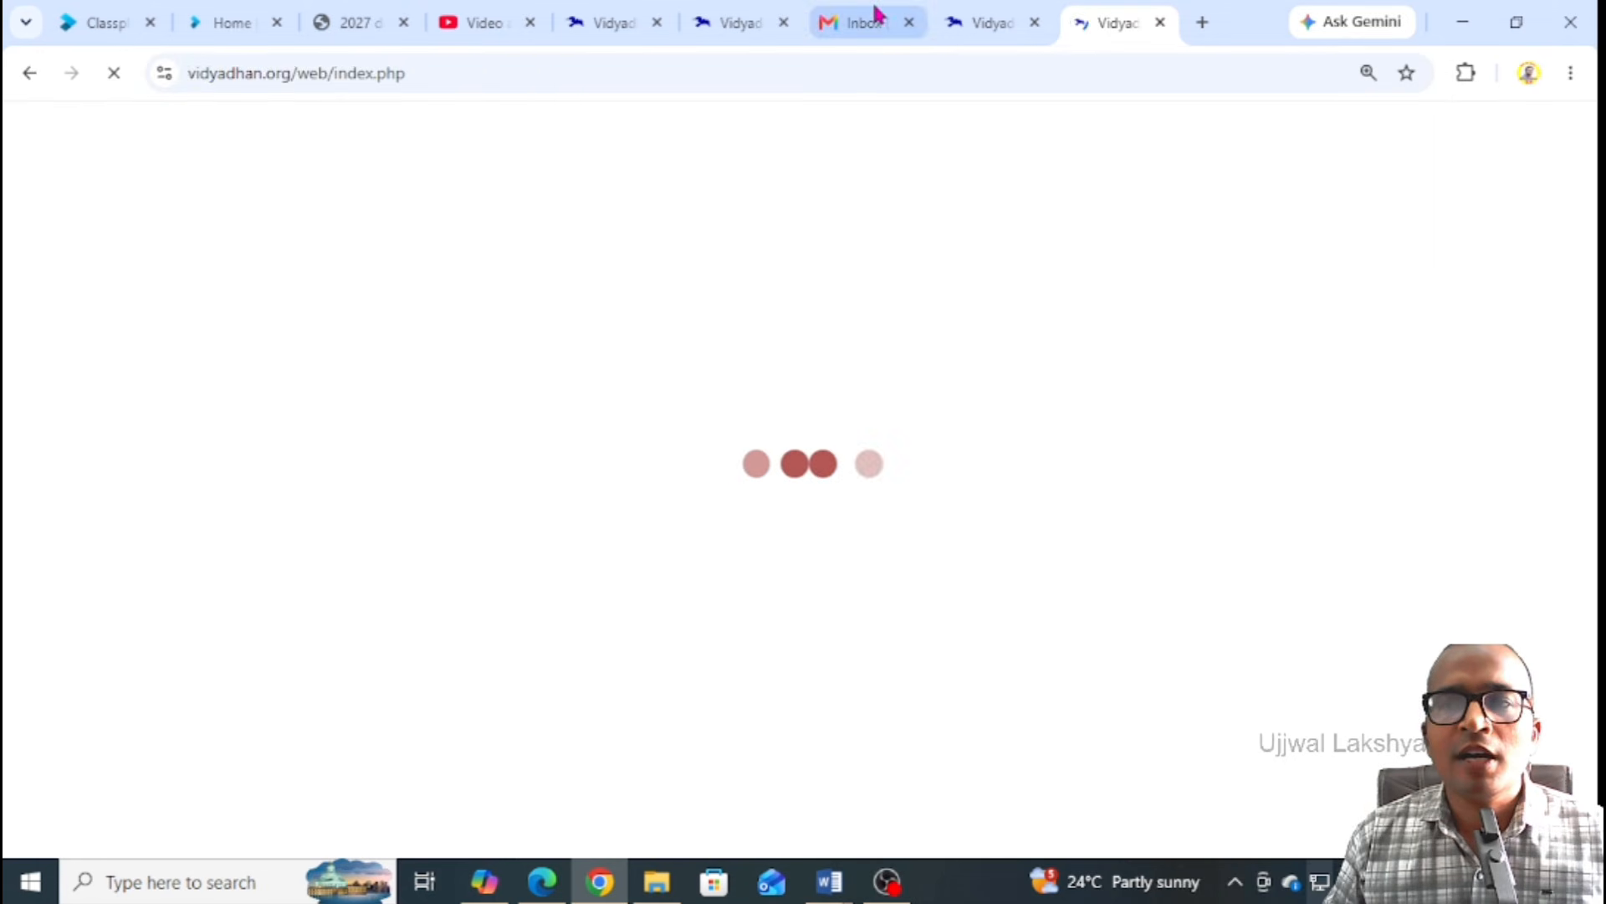
Return to the first Vidyadhan tab and go to Apply for Scholarships
left_click(973, 26)
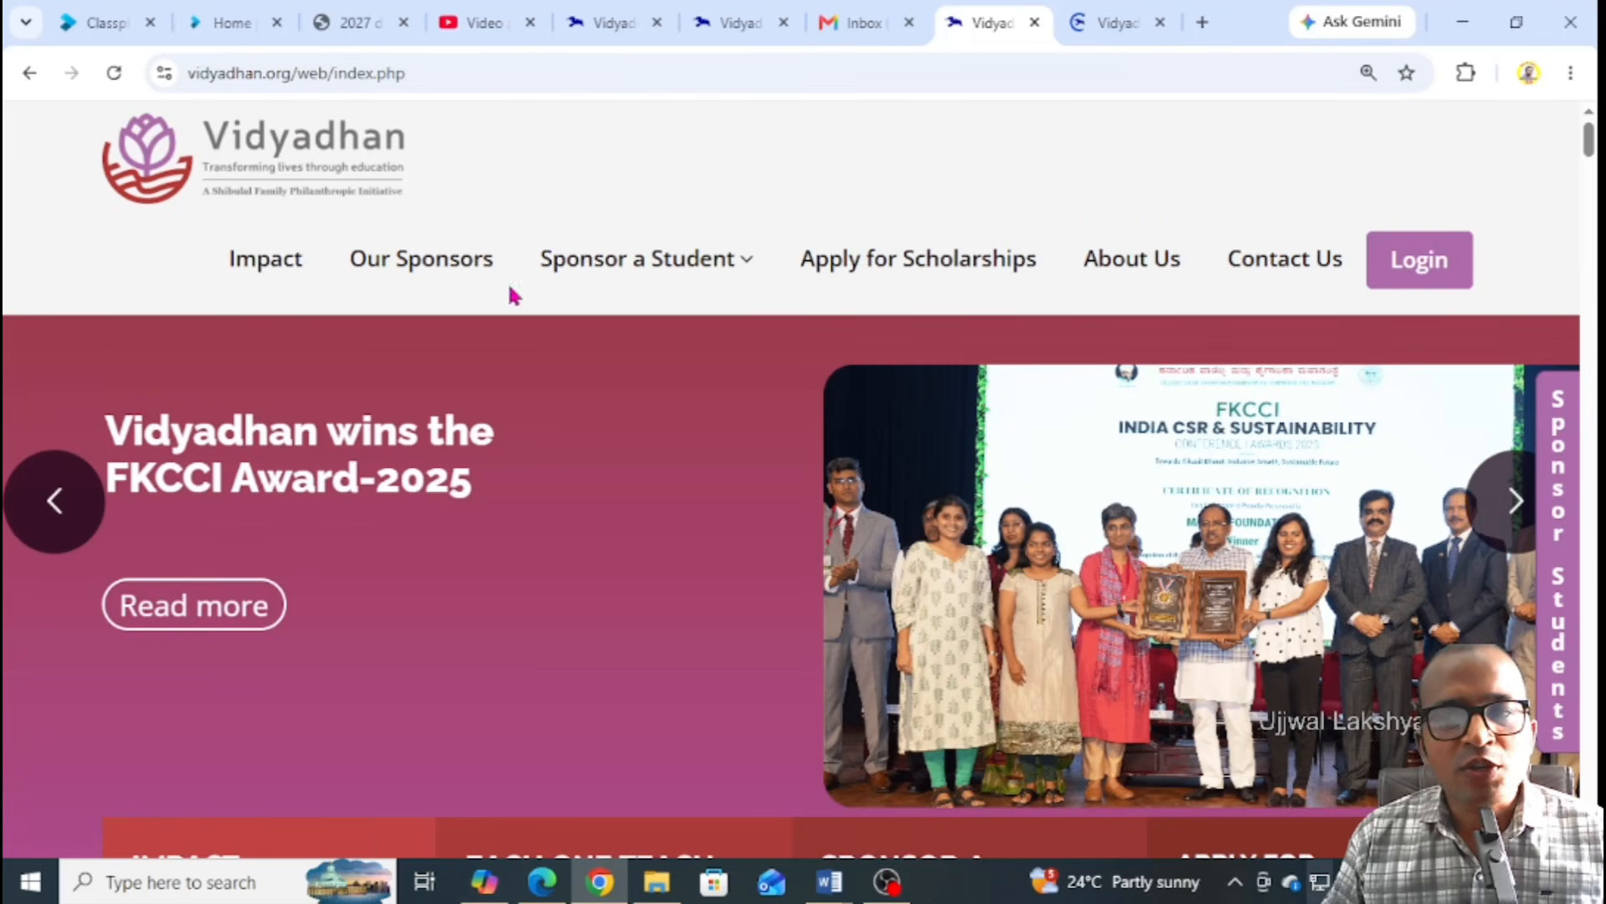
mouse_move(820, 279)
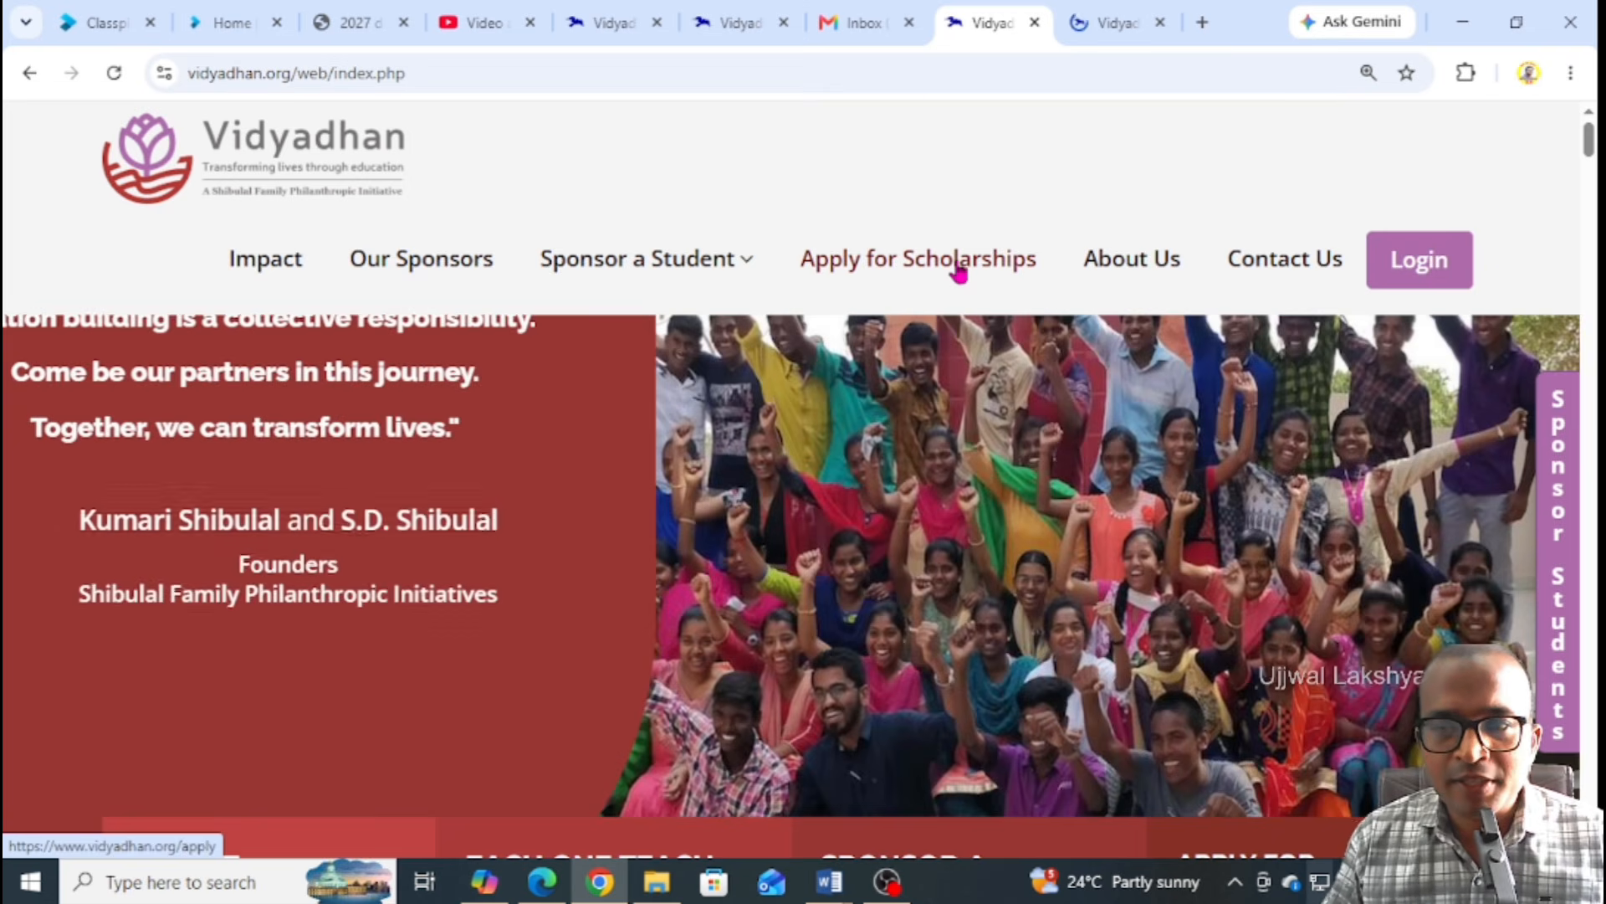
left_click(960, 268)
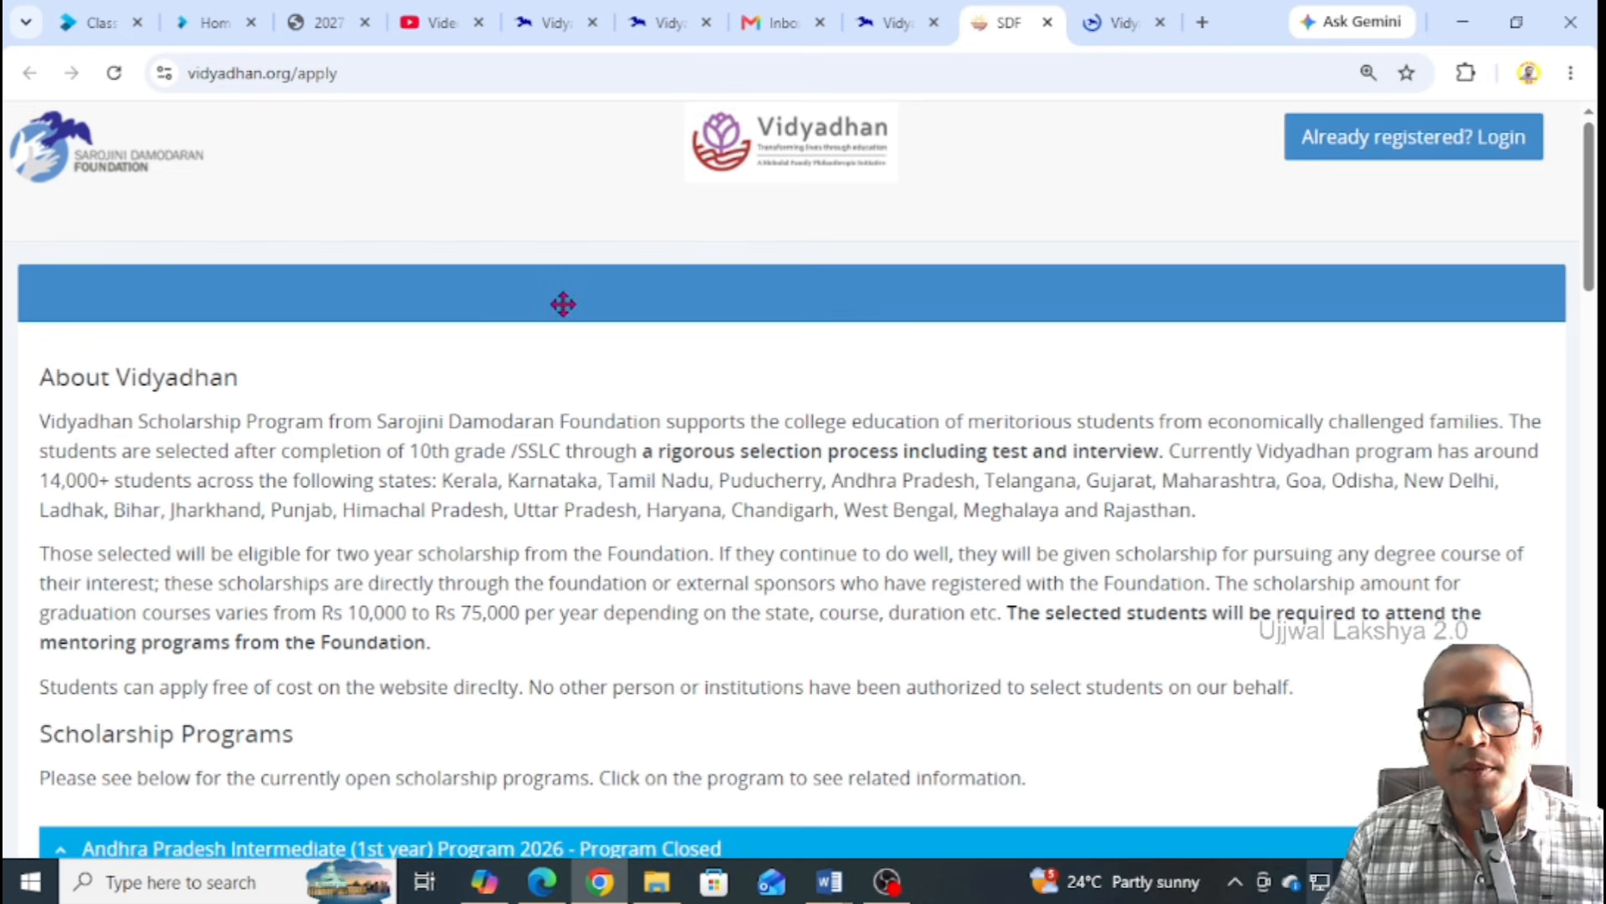
Scroll the program list and expand the Chhattisgarh 11th Program 2026 row
scroll(535, 304, "down", 2)
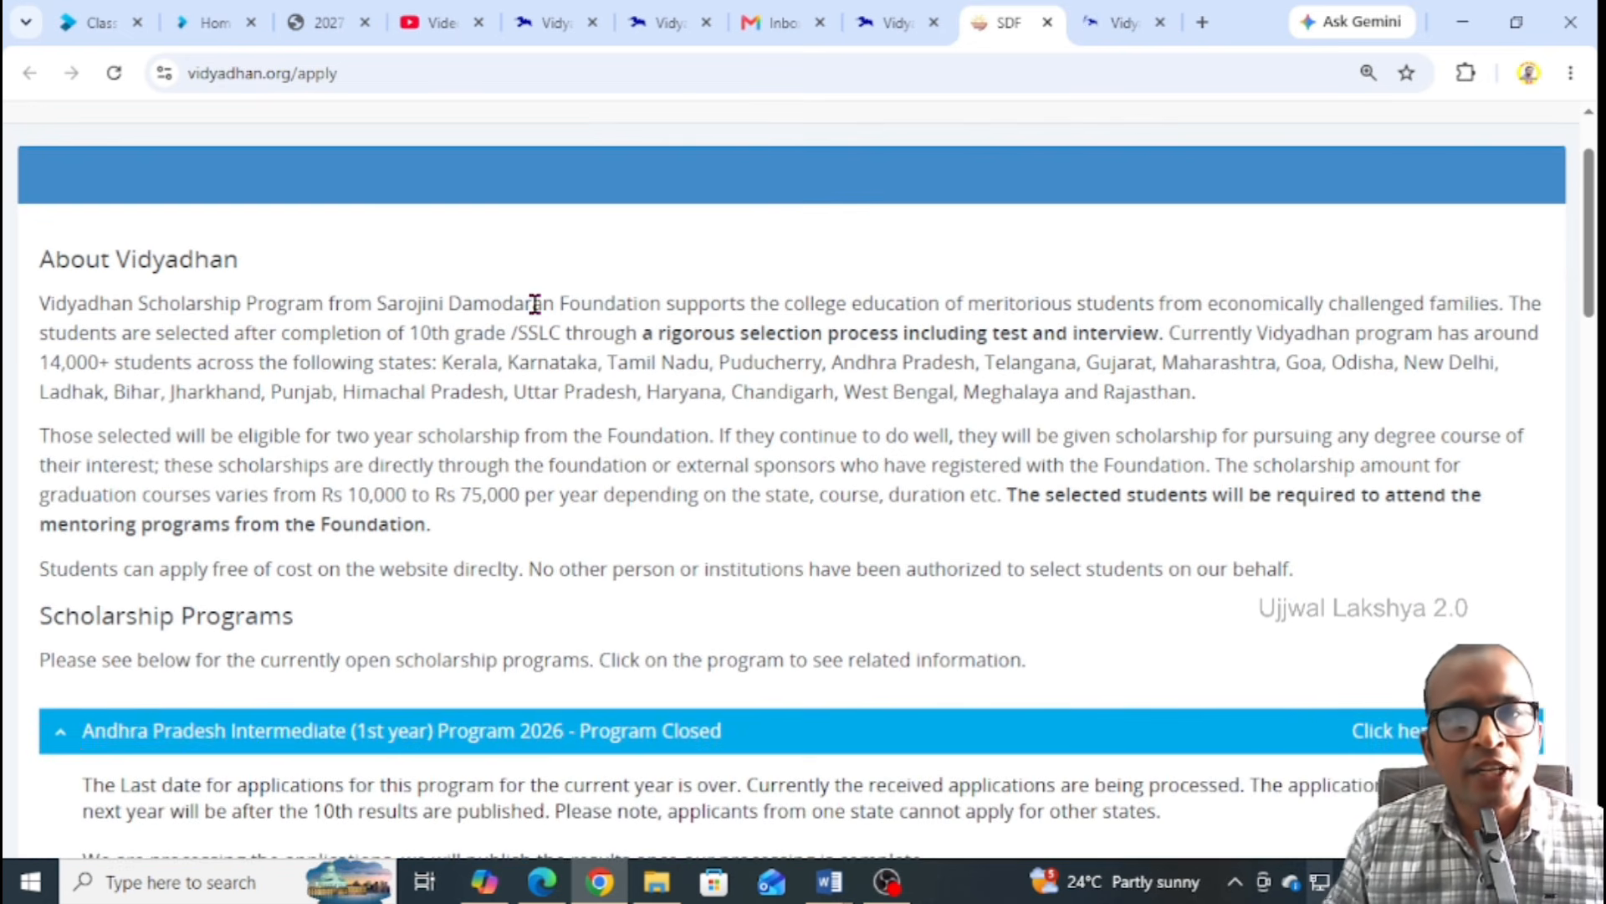
scroll(536, 303, "down", 5)
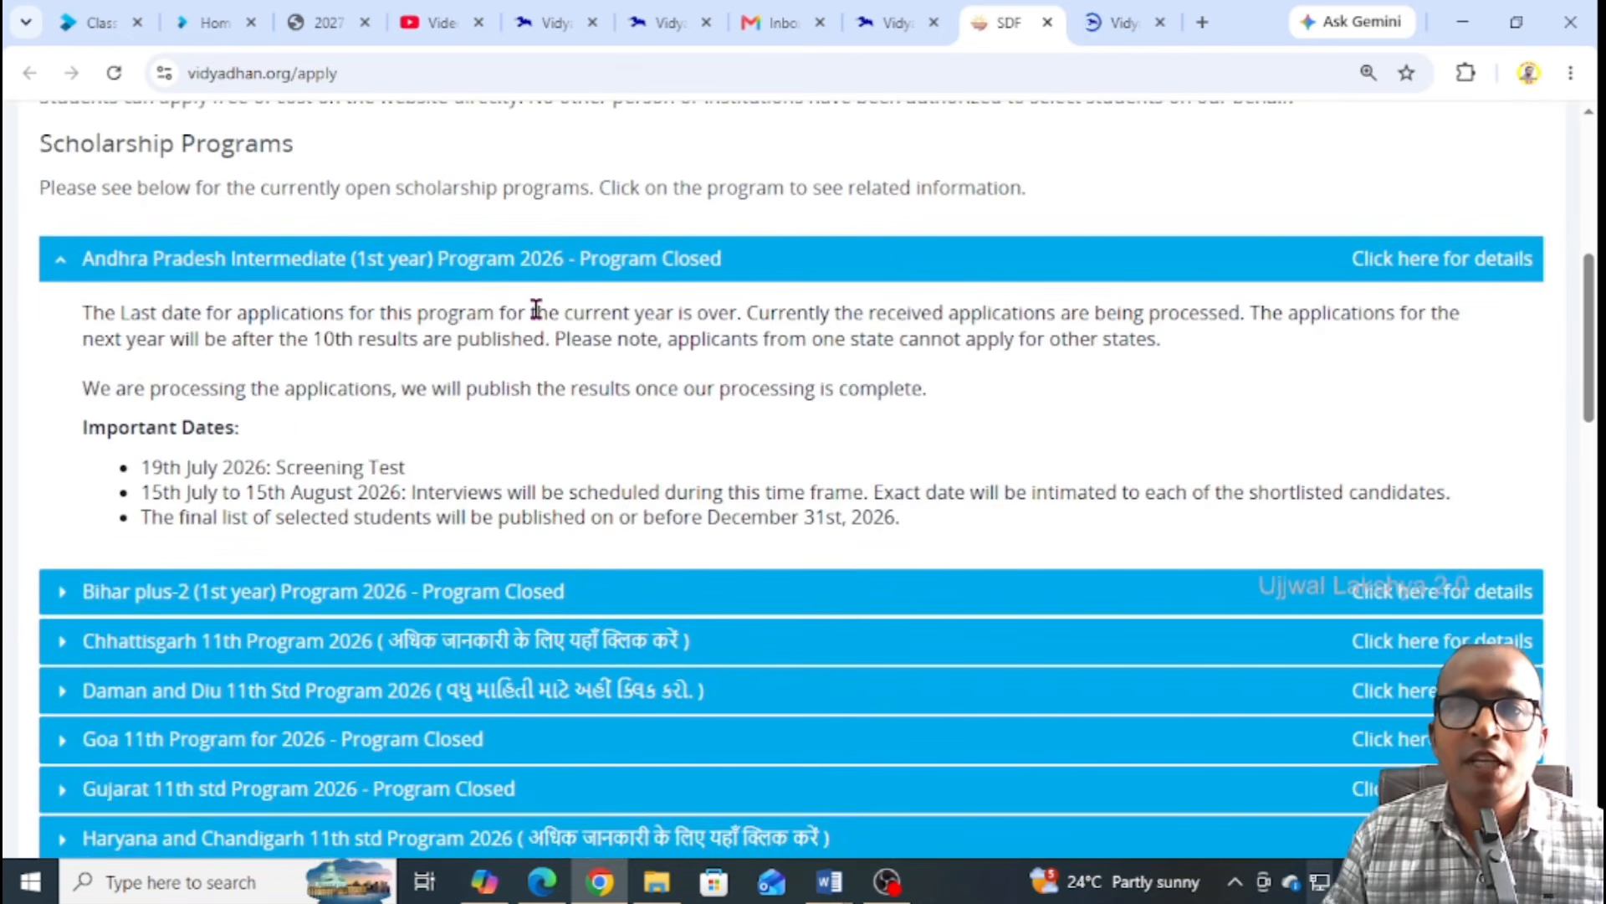
scroll(537, 310, "down", 3)
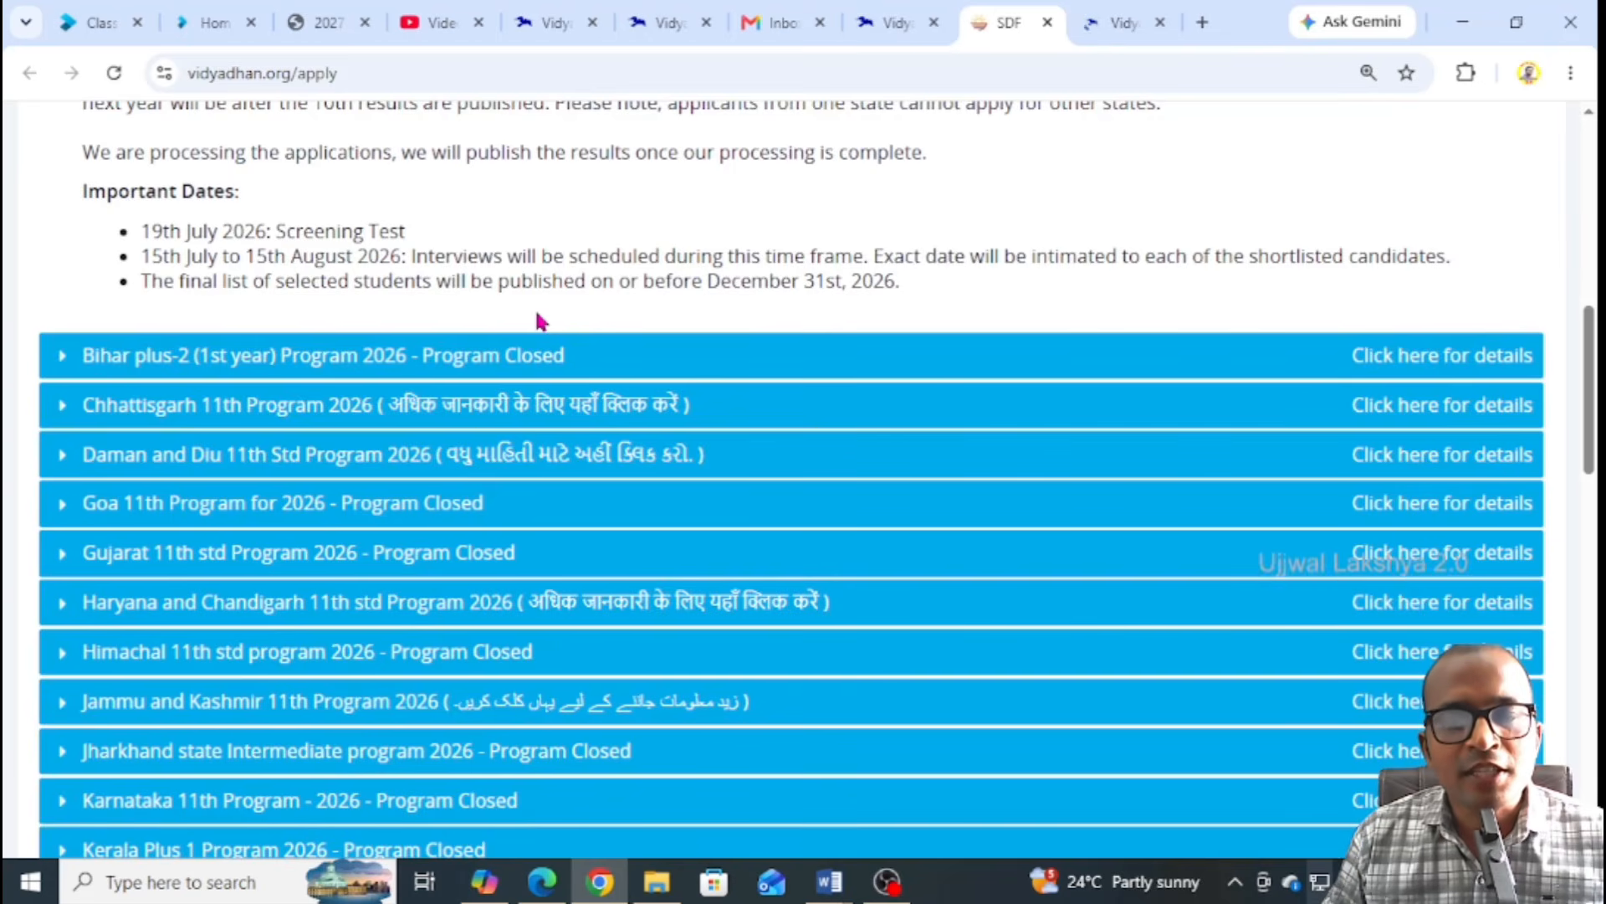
scroll(538, 309, "down", 1)
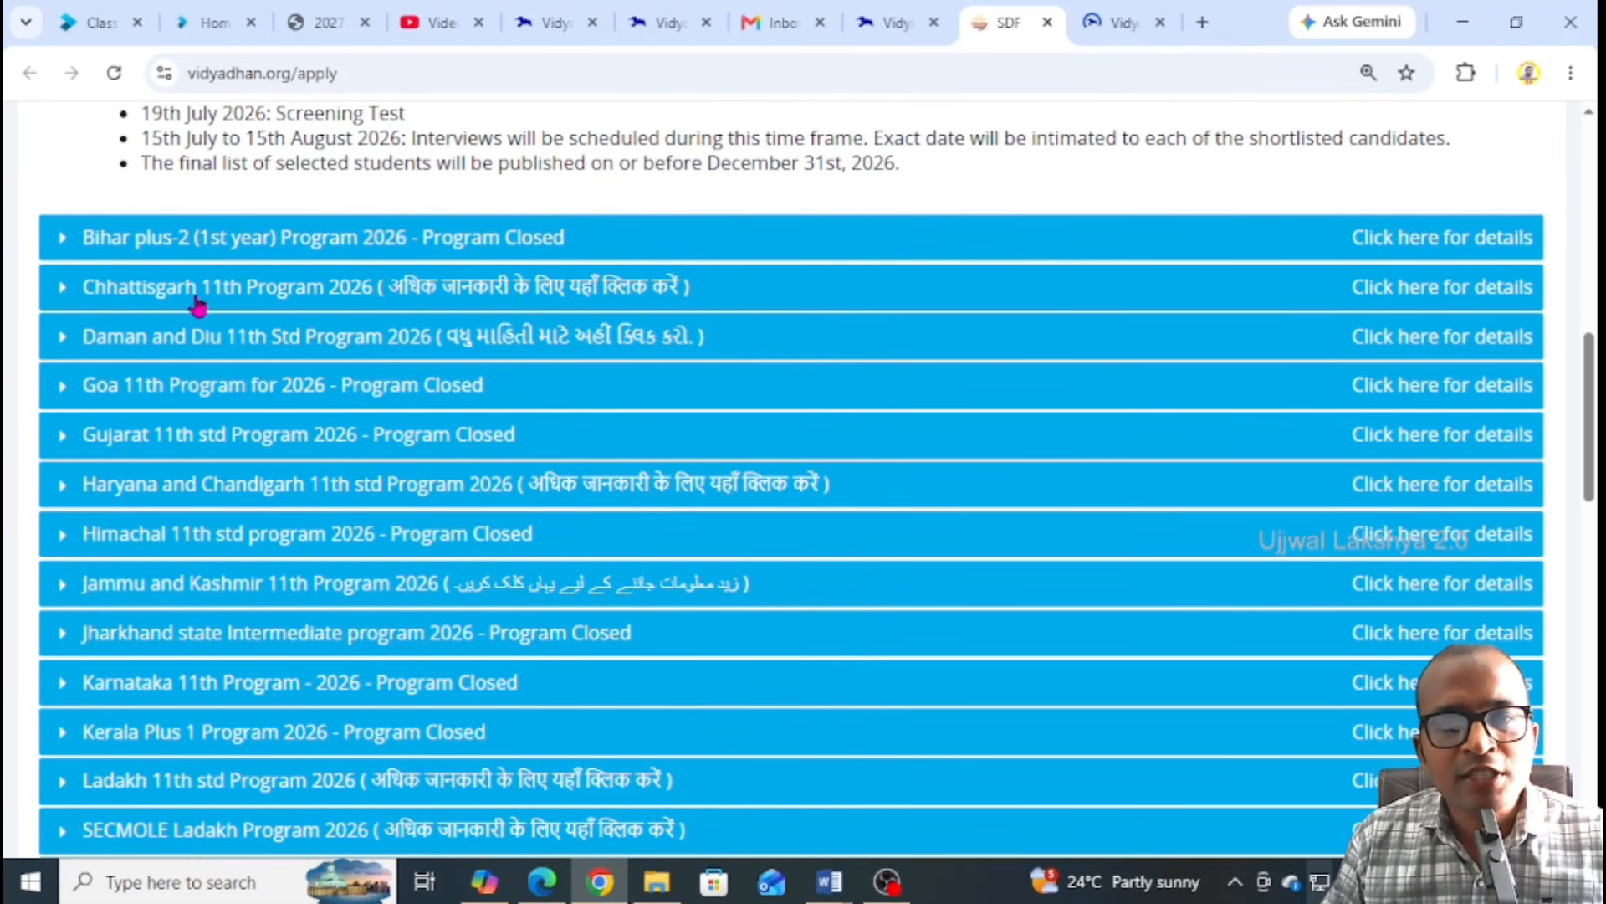
left_click(320, 294)
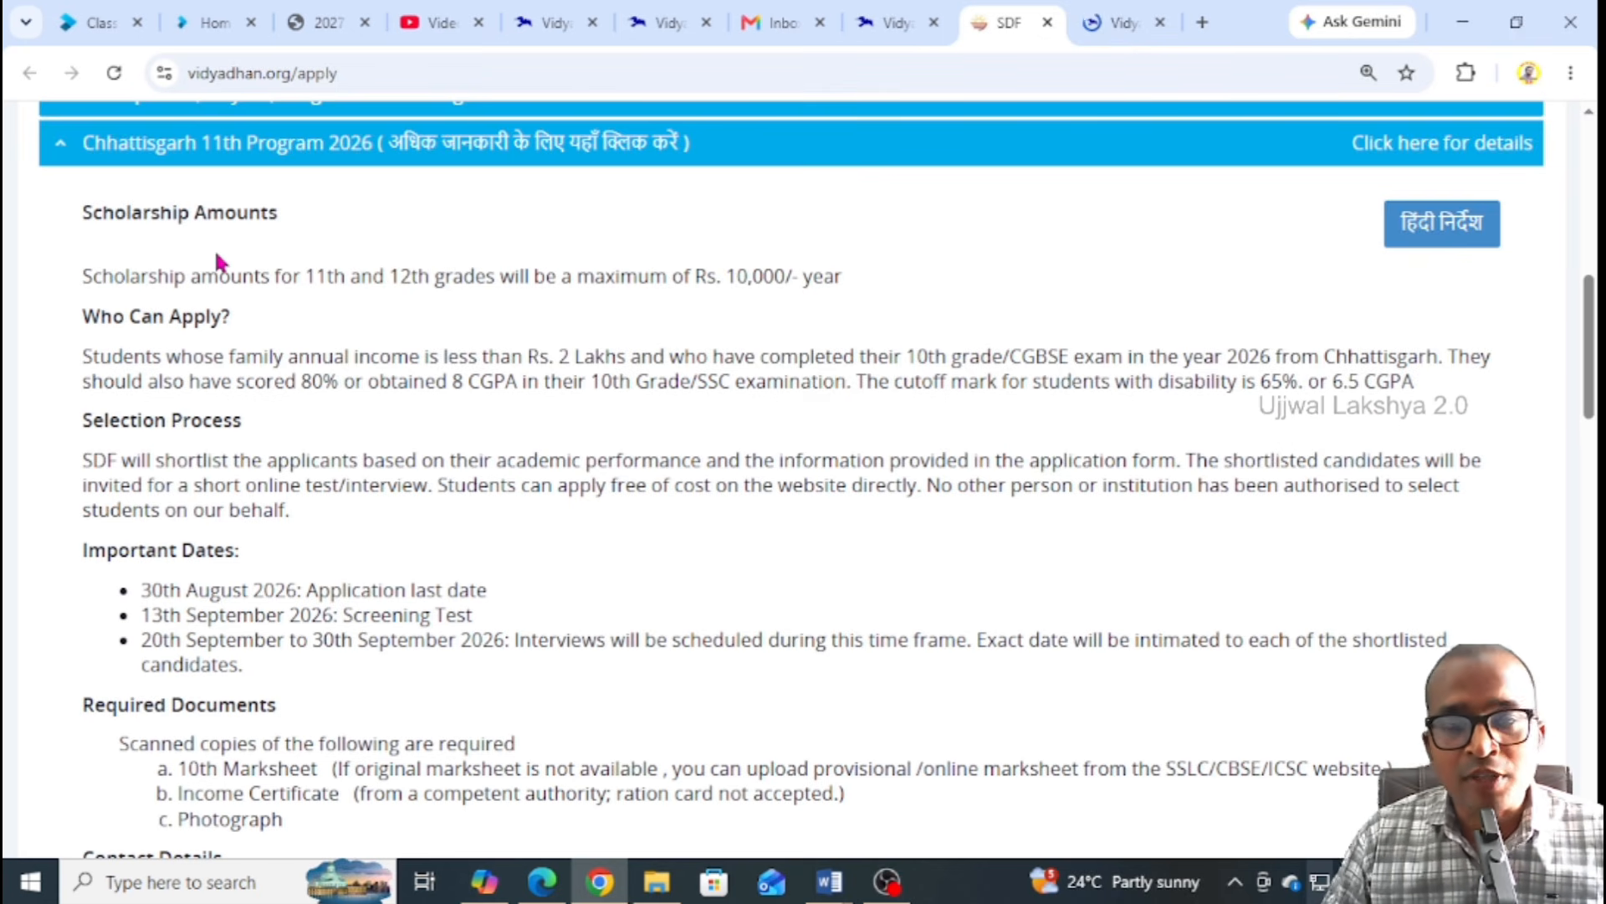
Translate the page into Hindi and highlight the 10,000-rupees-per-year scholarship sentence
left_click(1571, 76)
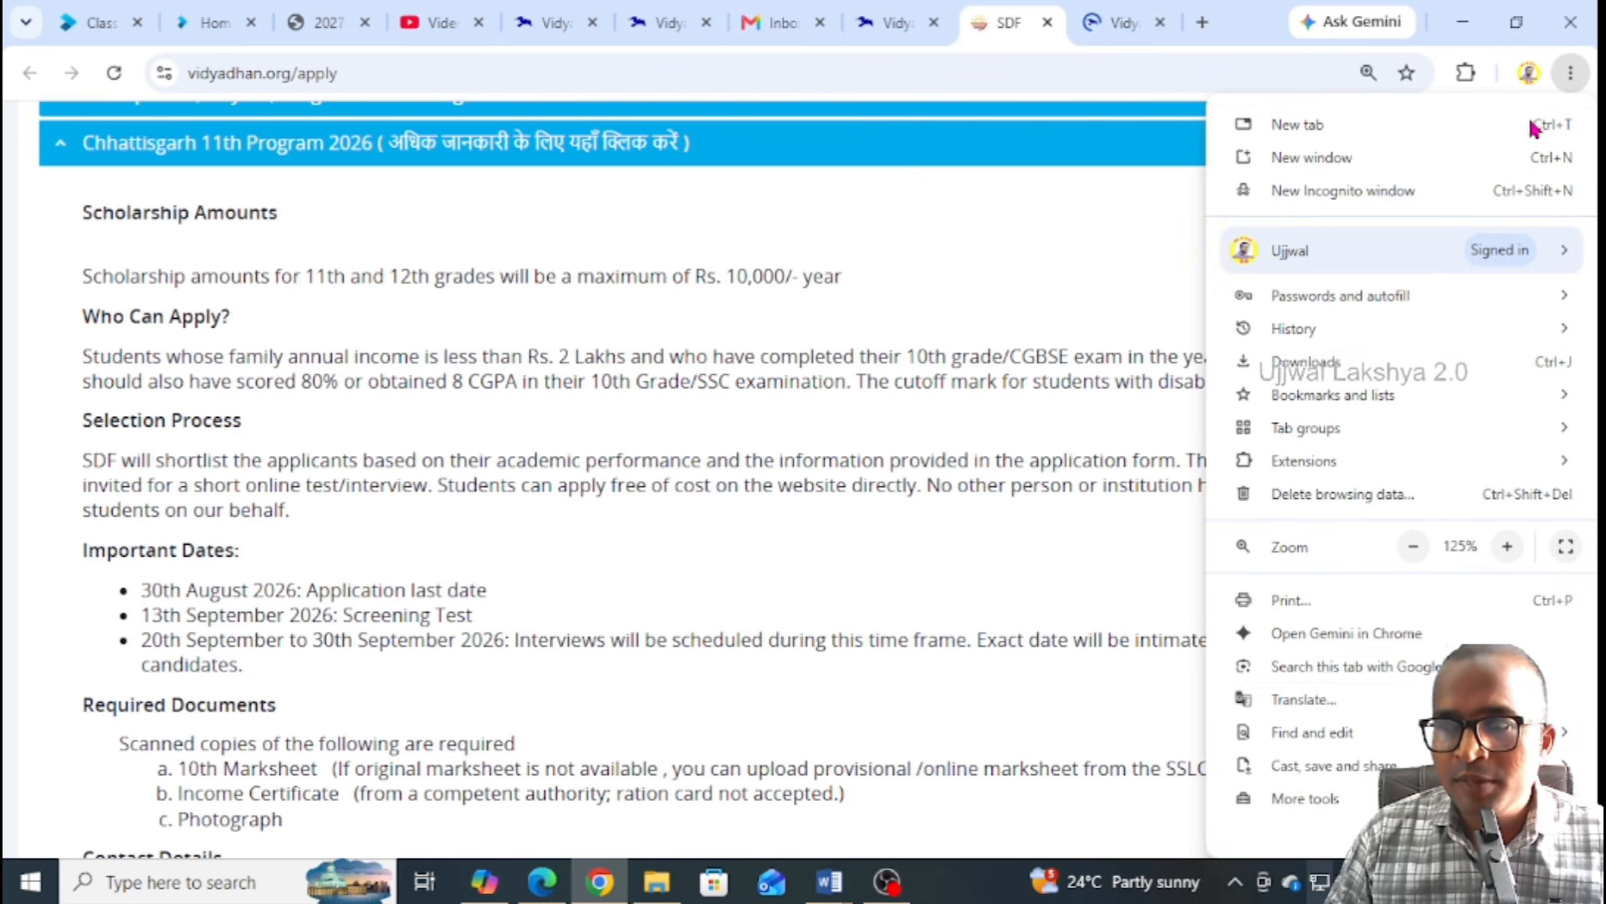
left_click(1306, 701)
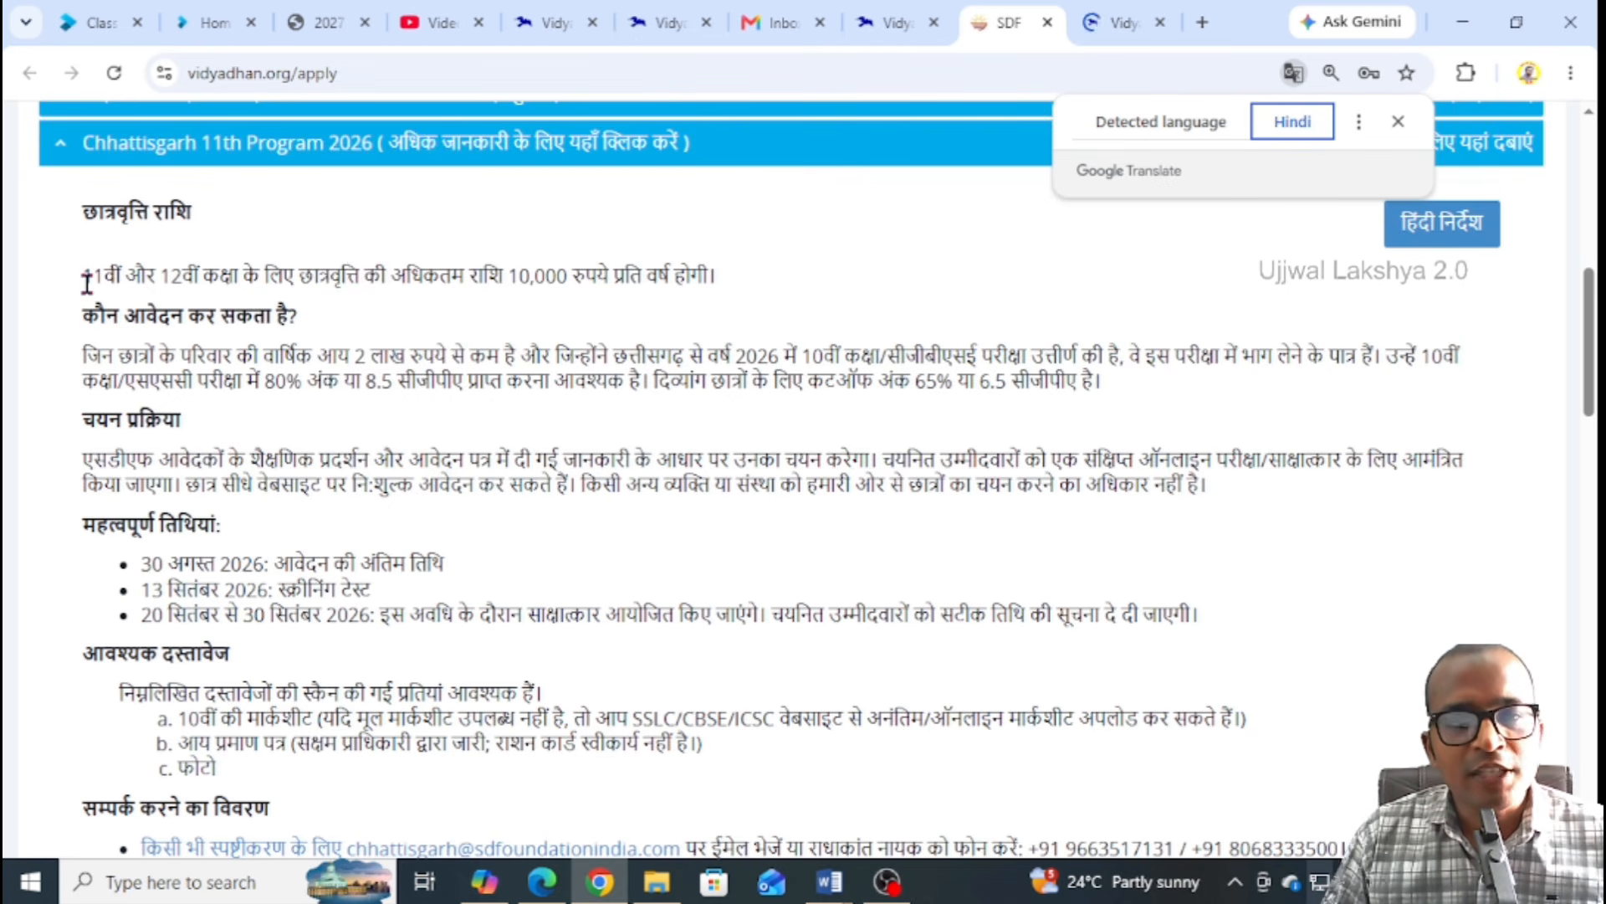
left_click_drag(86, 280, 658, 267)
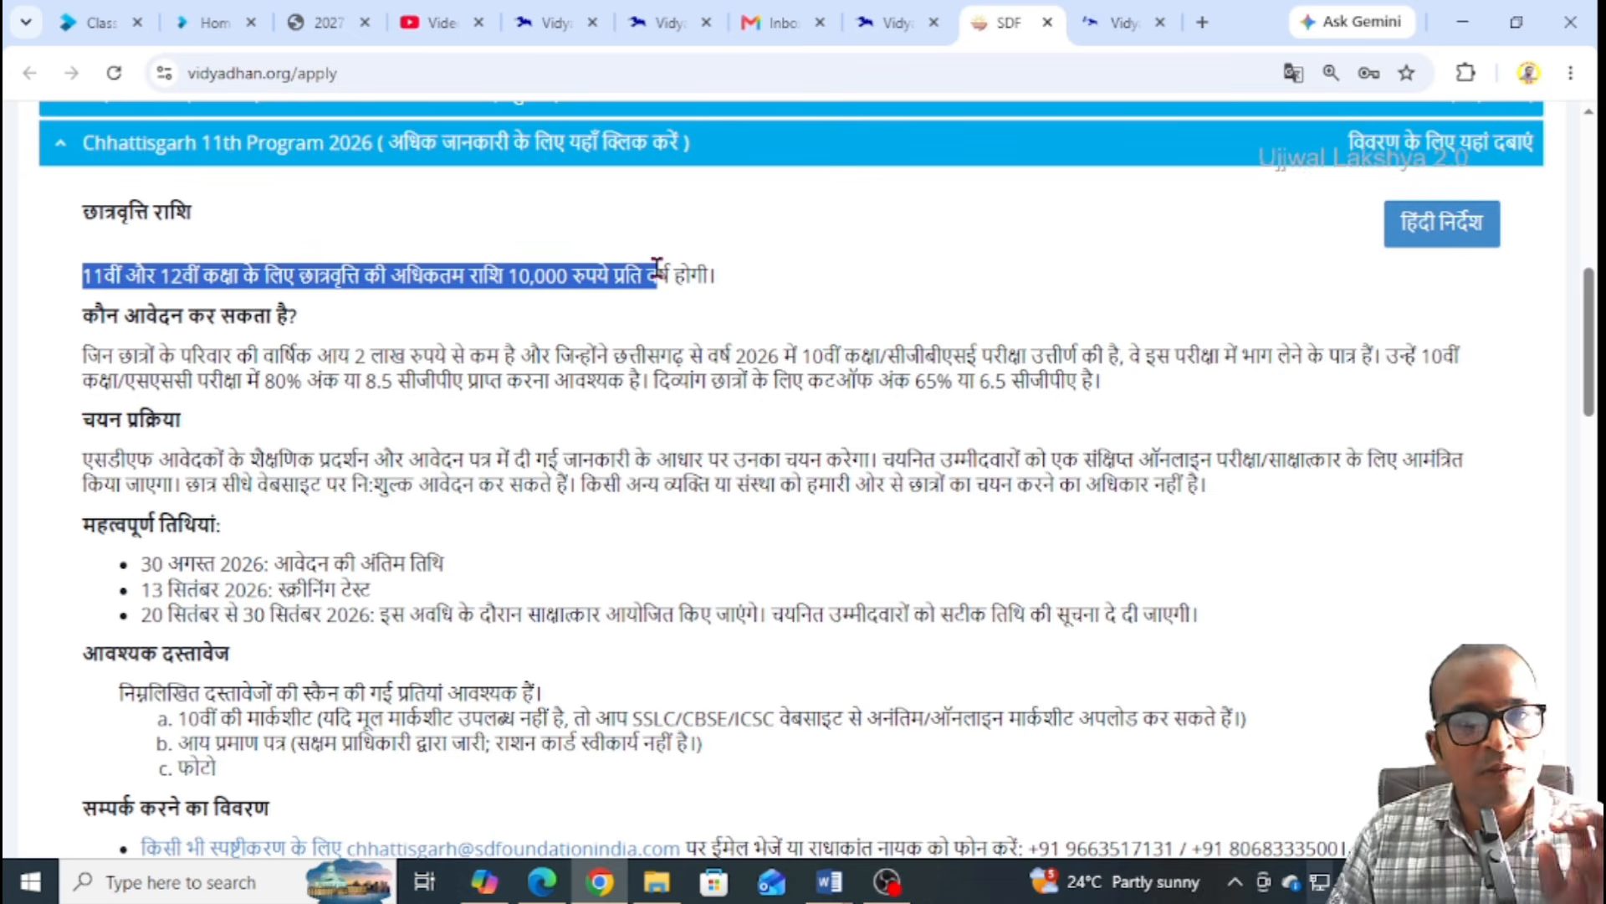
left_click(416, 331)
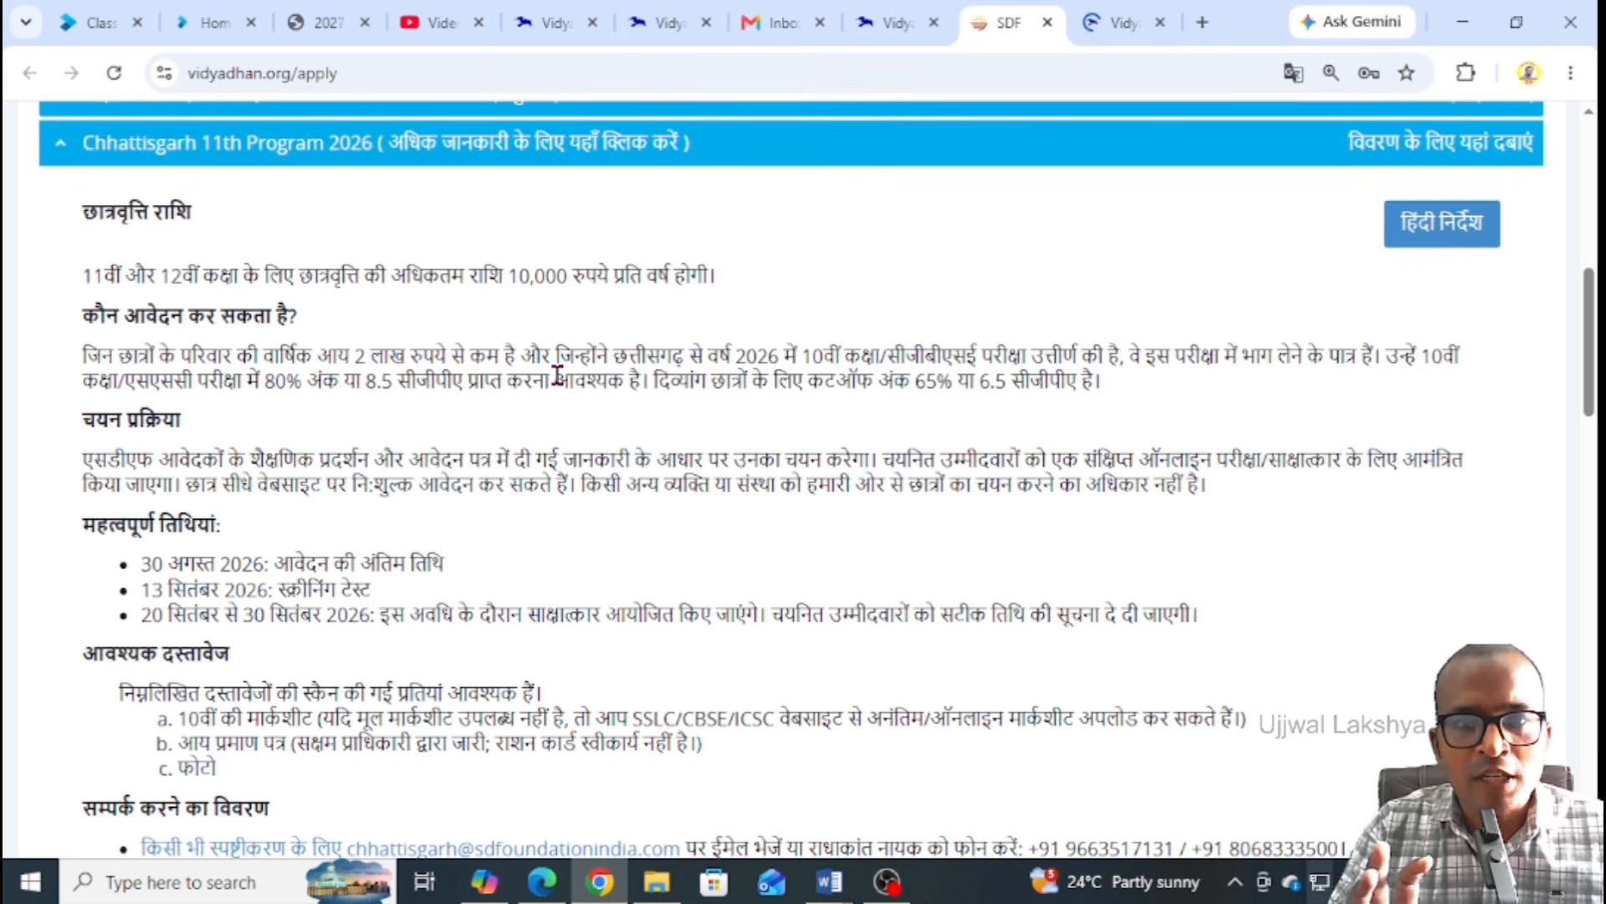
scroll(546, 370, "down", 3)
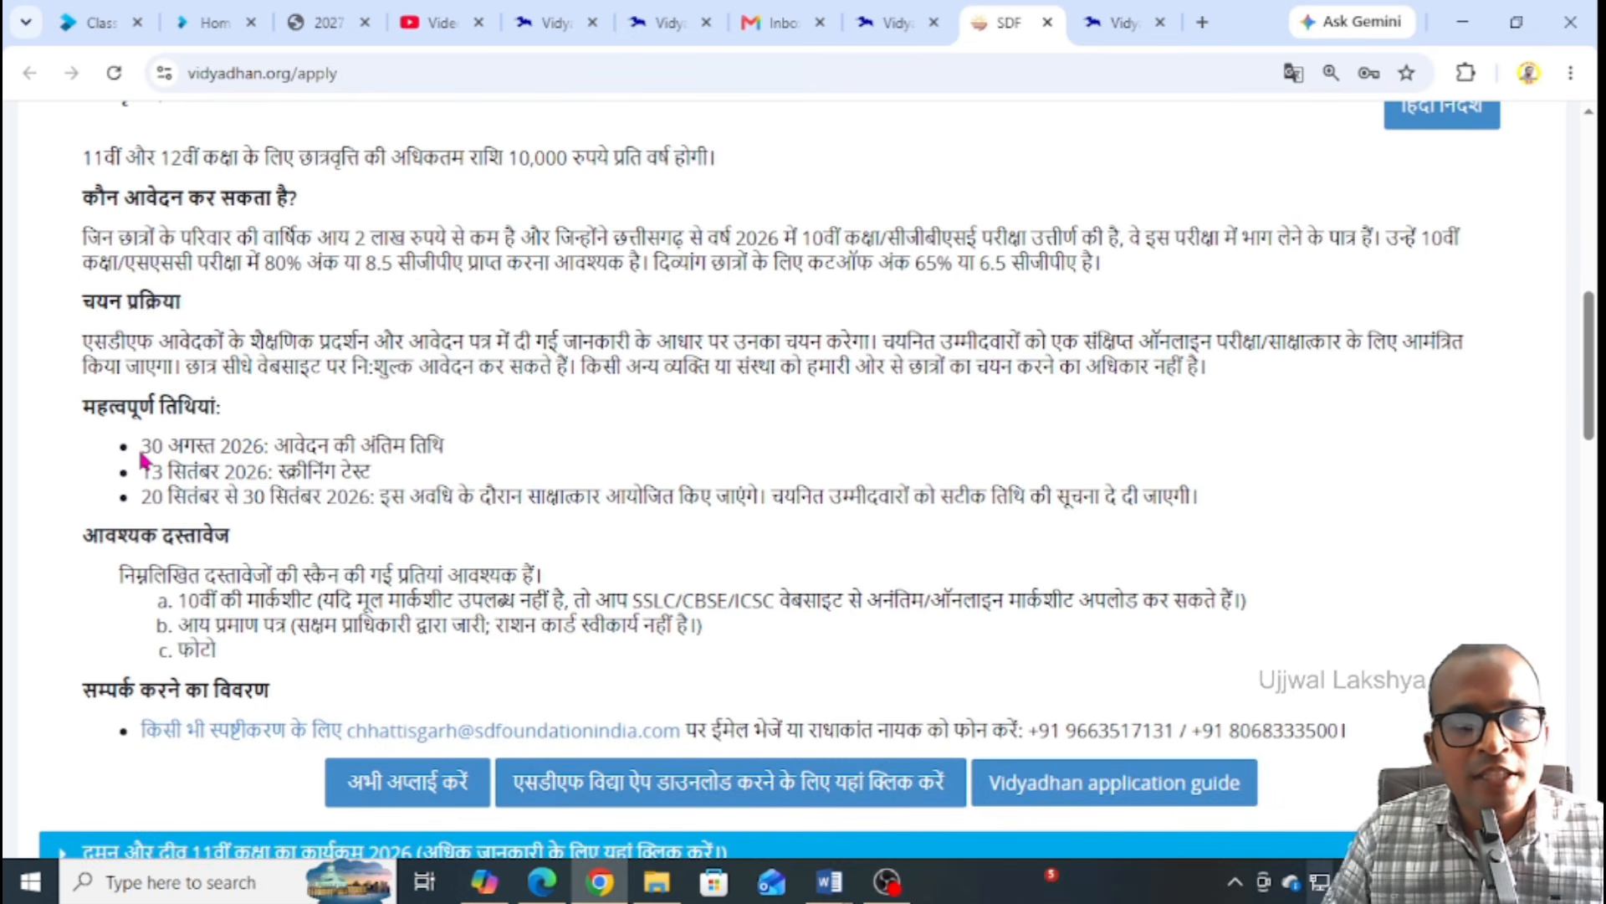
left_click_drag(153, 449, 387, 445)
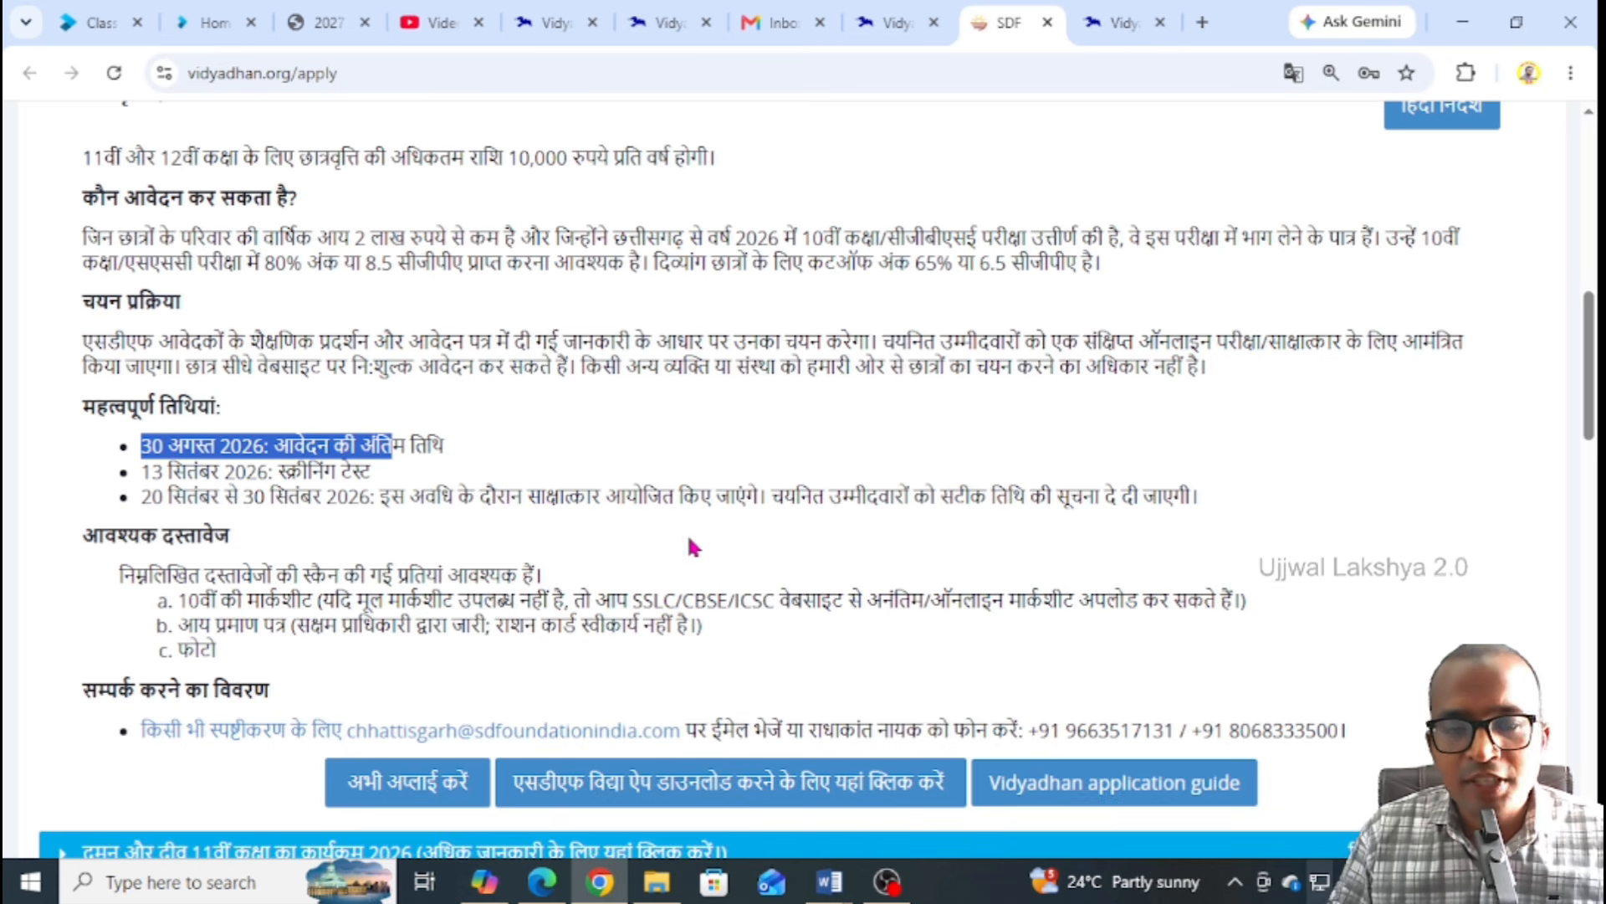
scroll(380, 377, "down", 4)
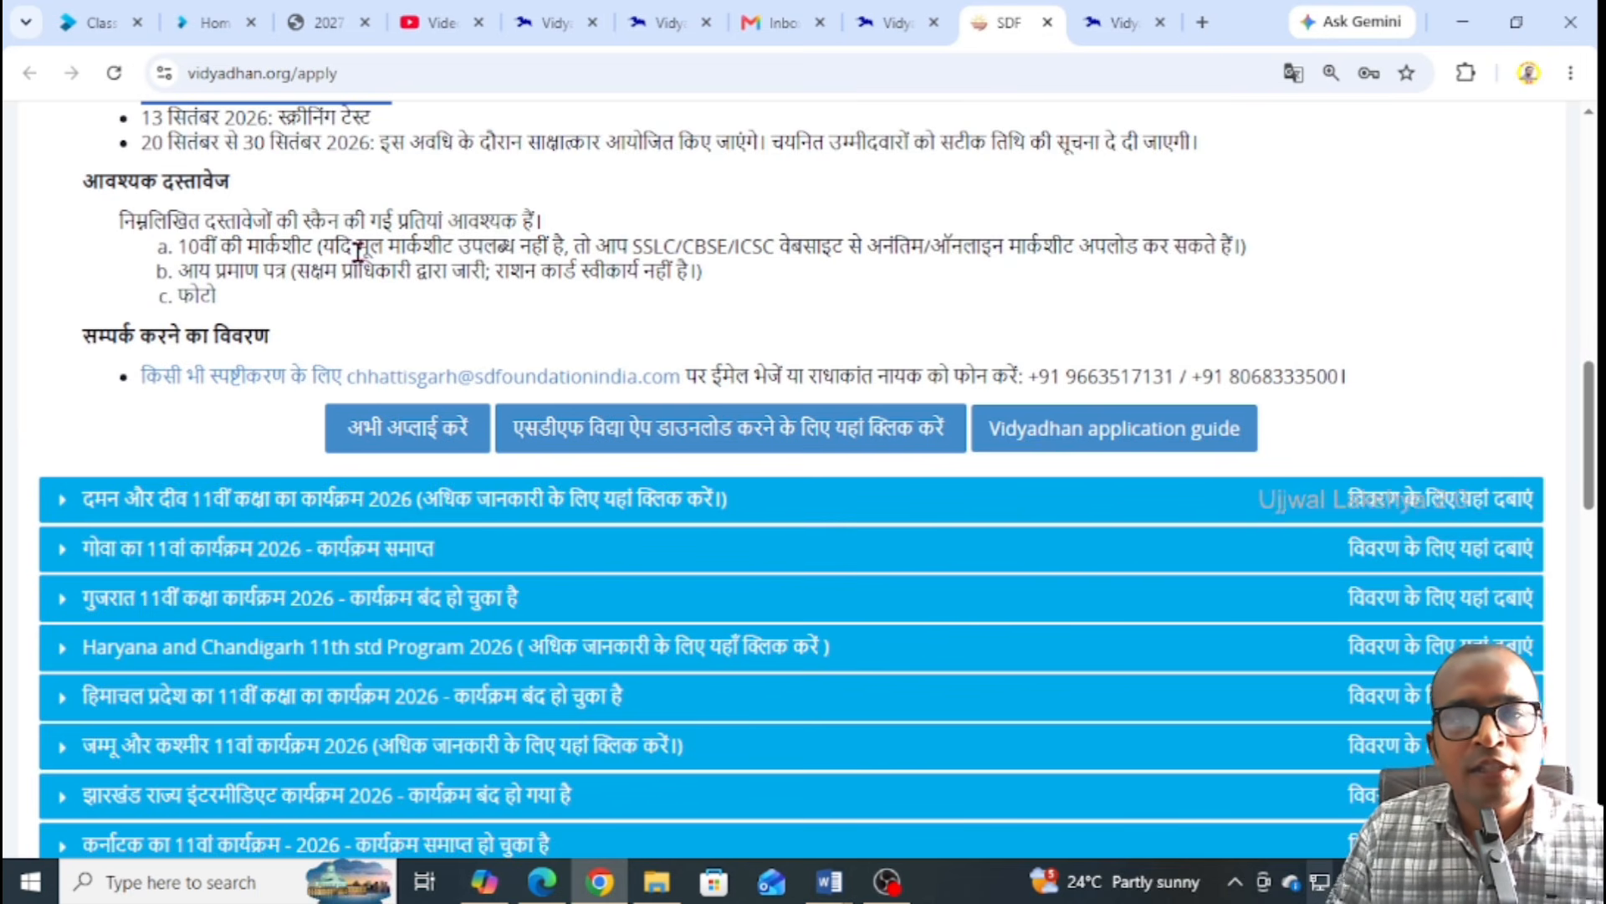
left_click_drag(323, 245, 714, 246)
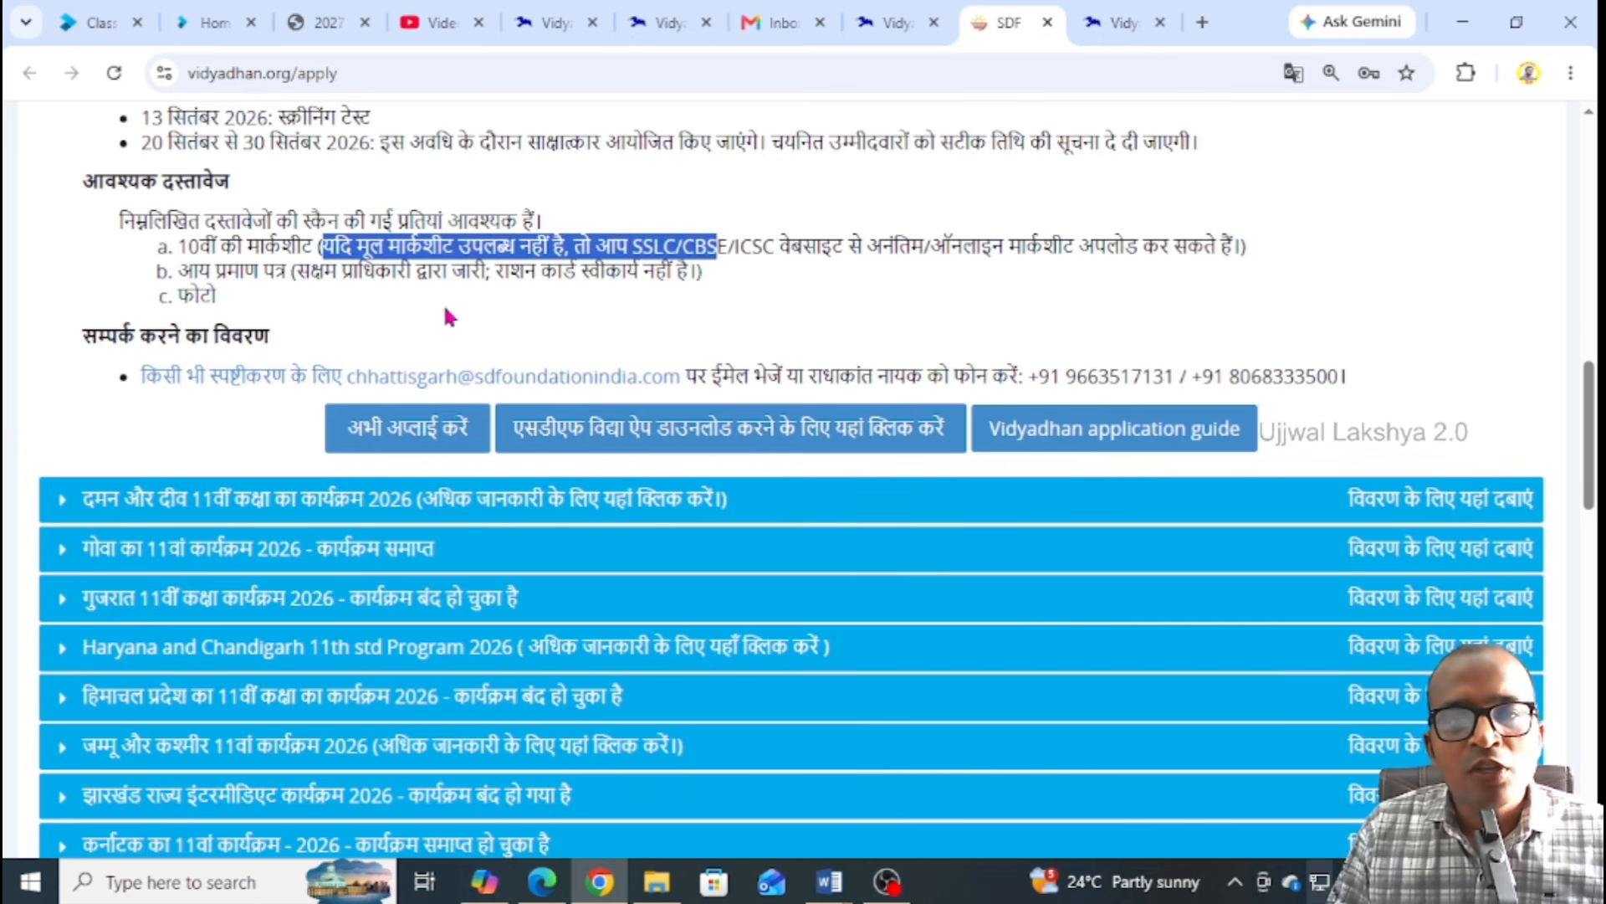
left_click(405, 310)
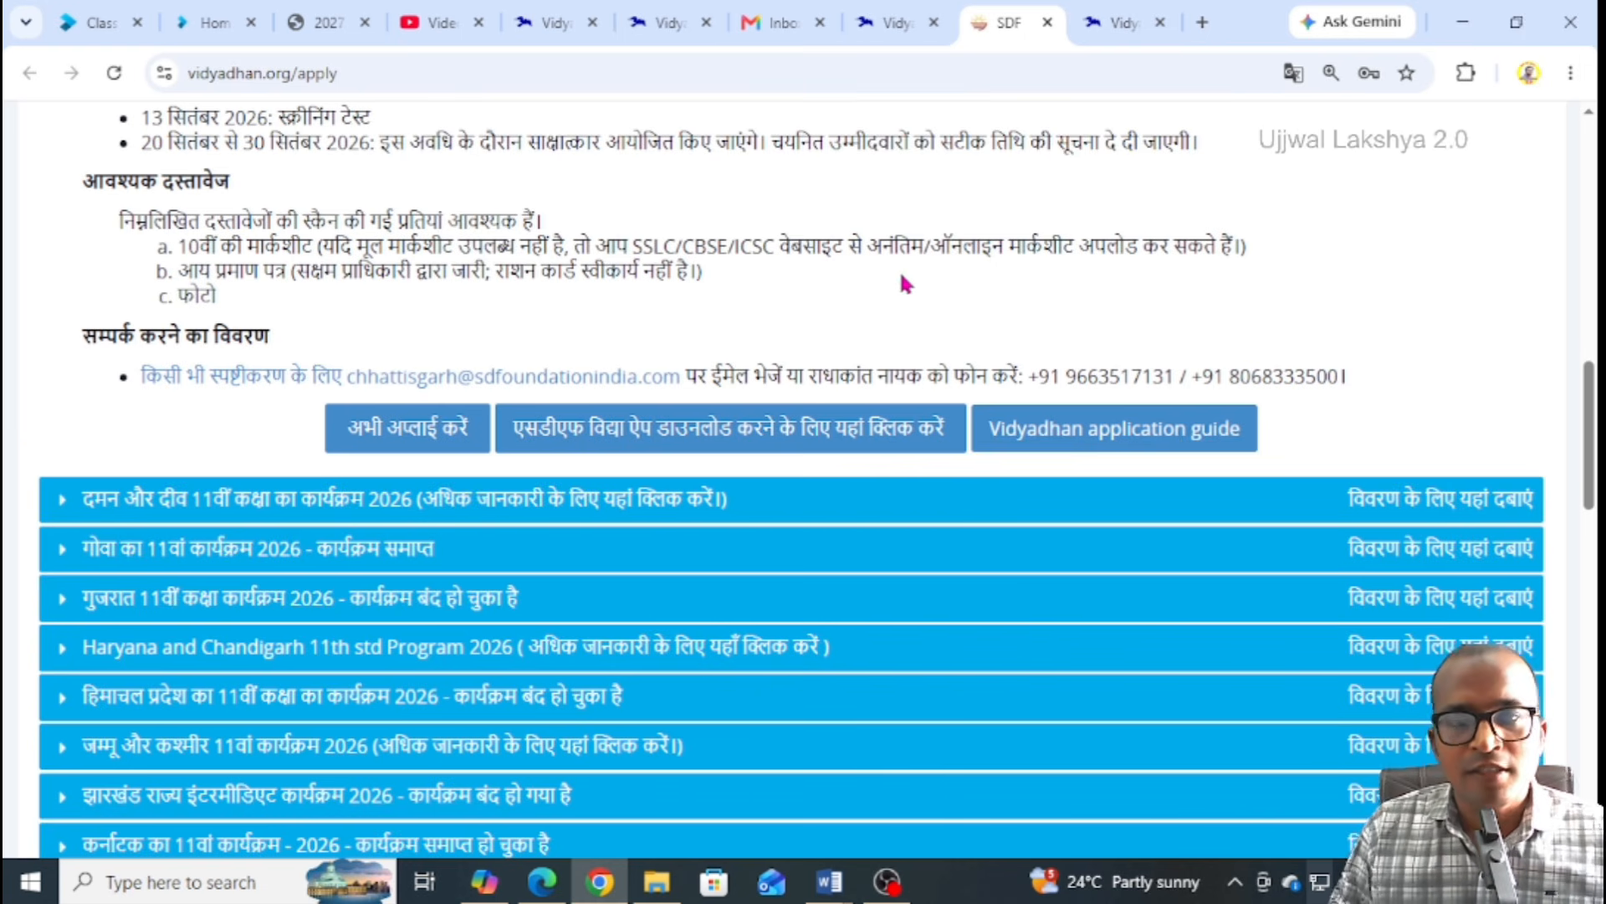
scroll(825, 273, "down", 2)
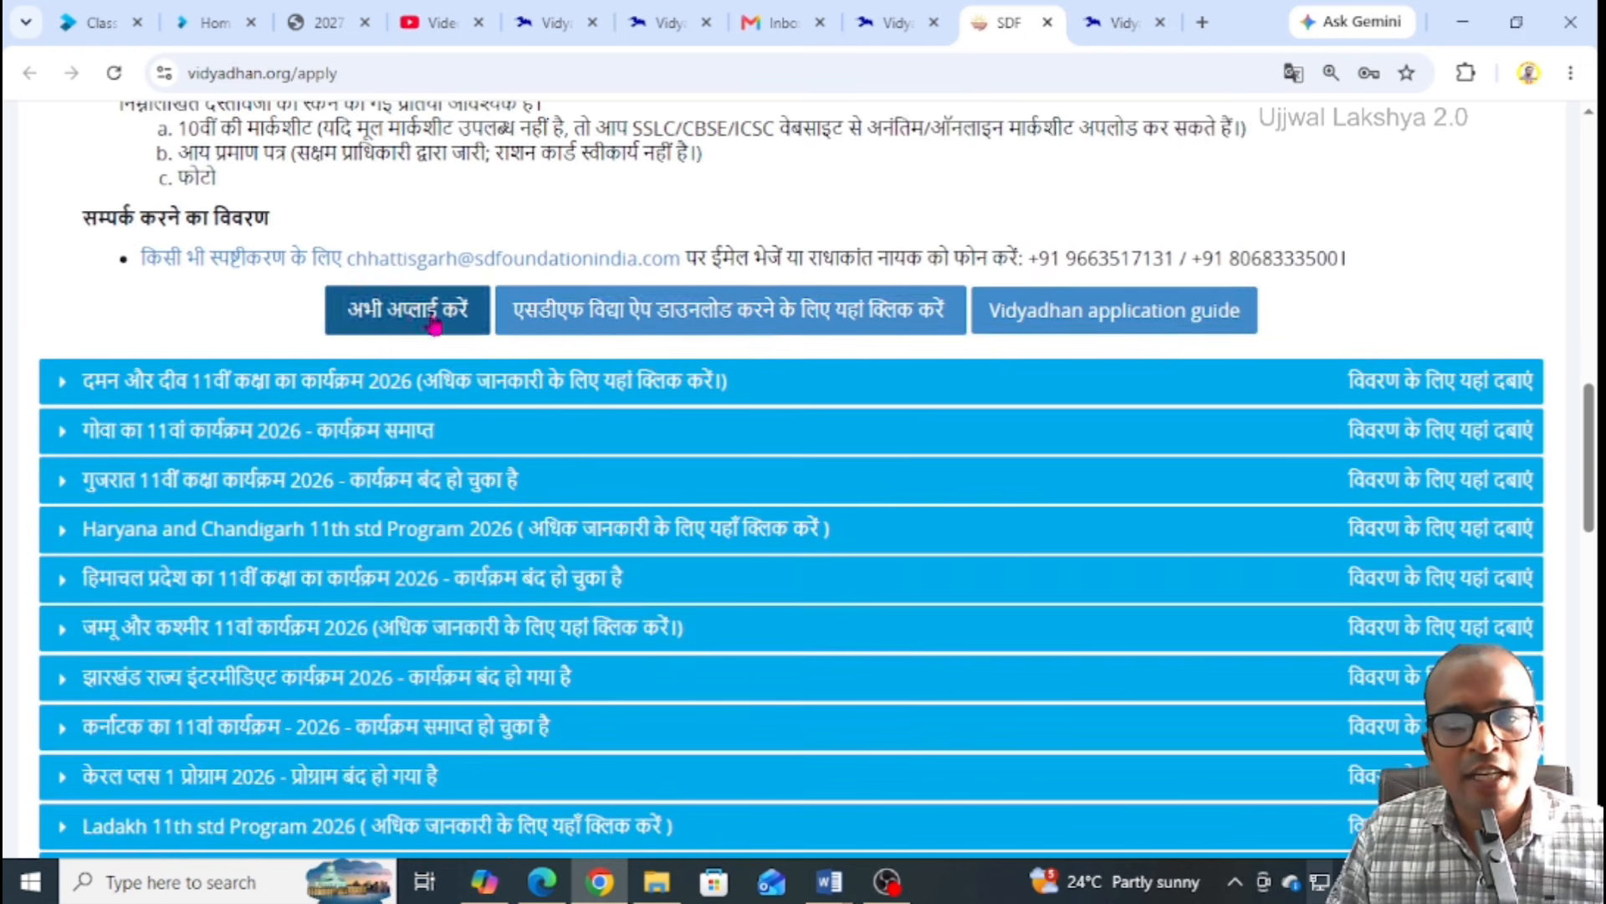
Open the registration form via अभी अप्लाई करें and show it in original English
left_click(385, 327)
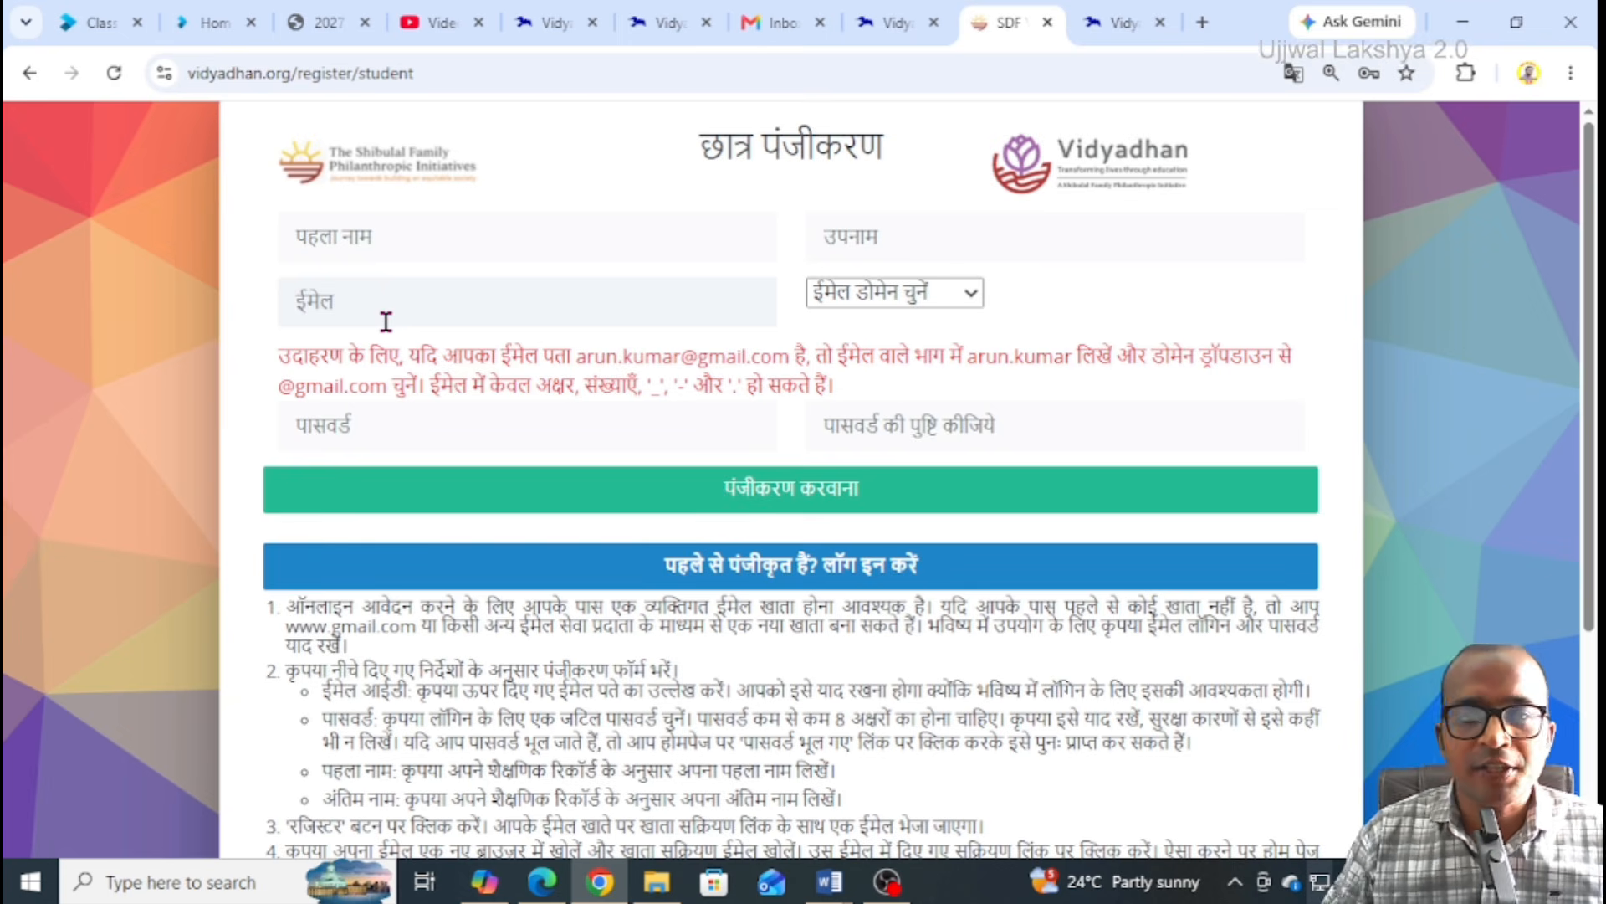
left_click(1293, 72)
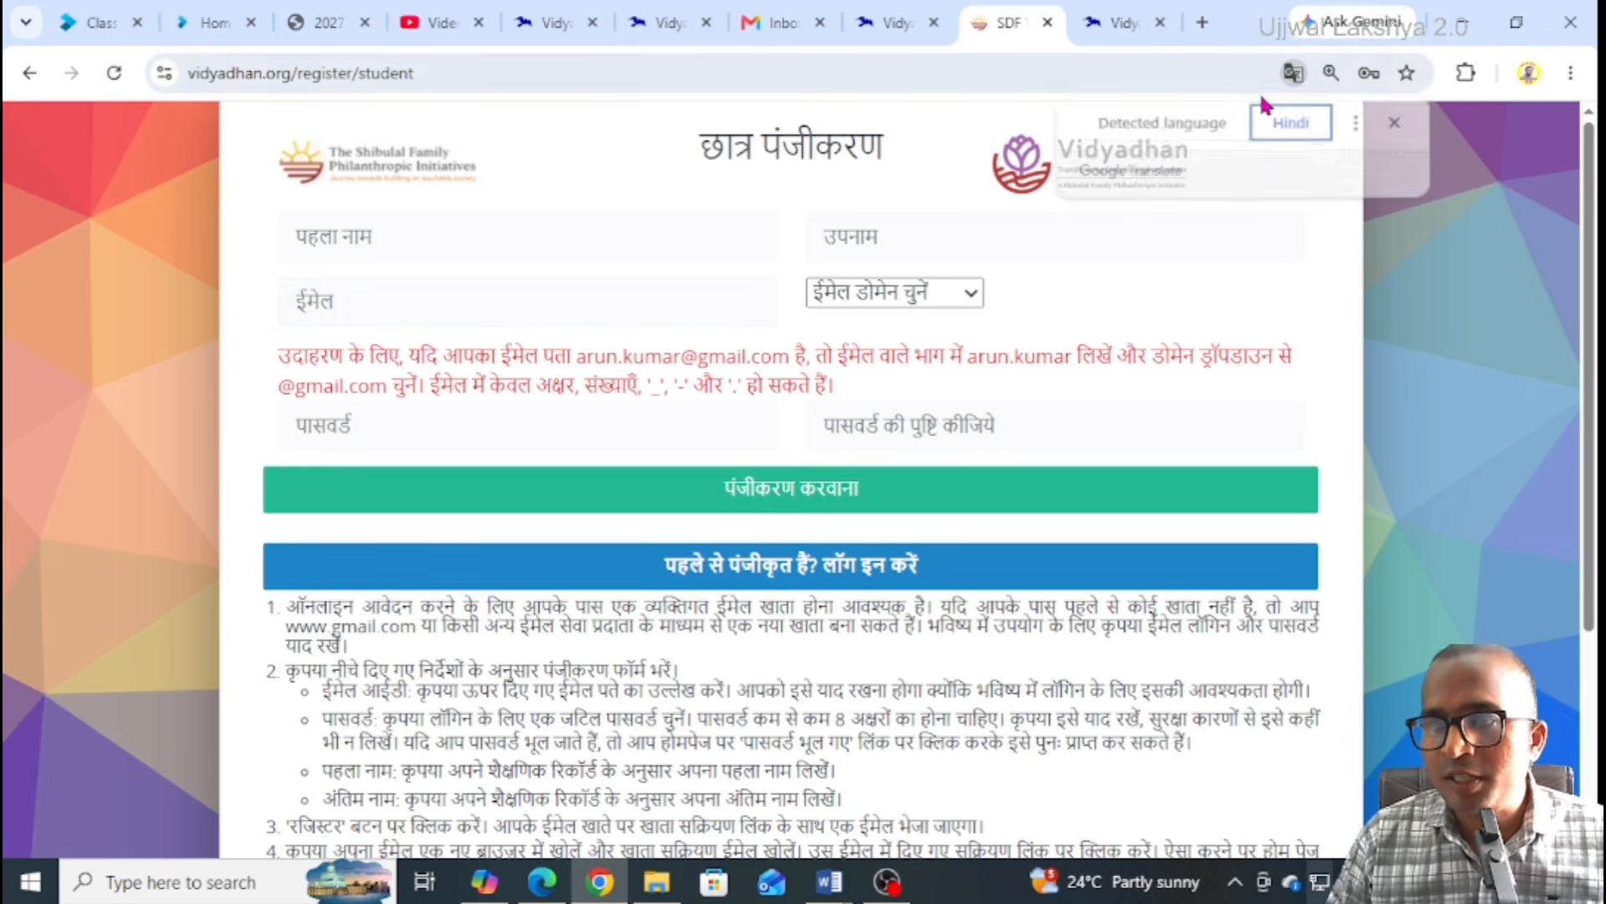
left_click(1176, 132)
left_click(1397, 122)
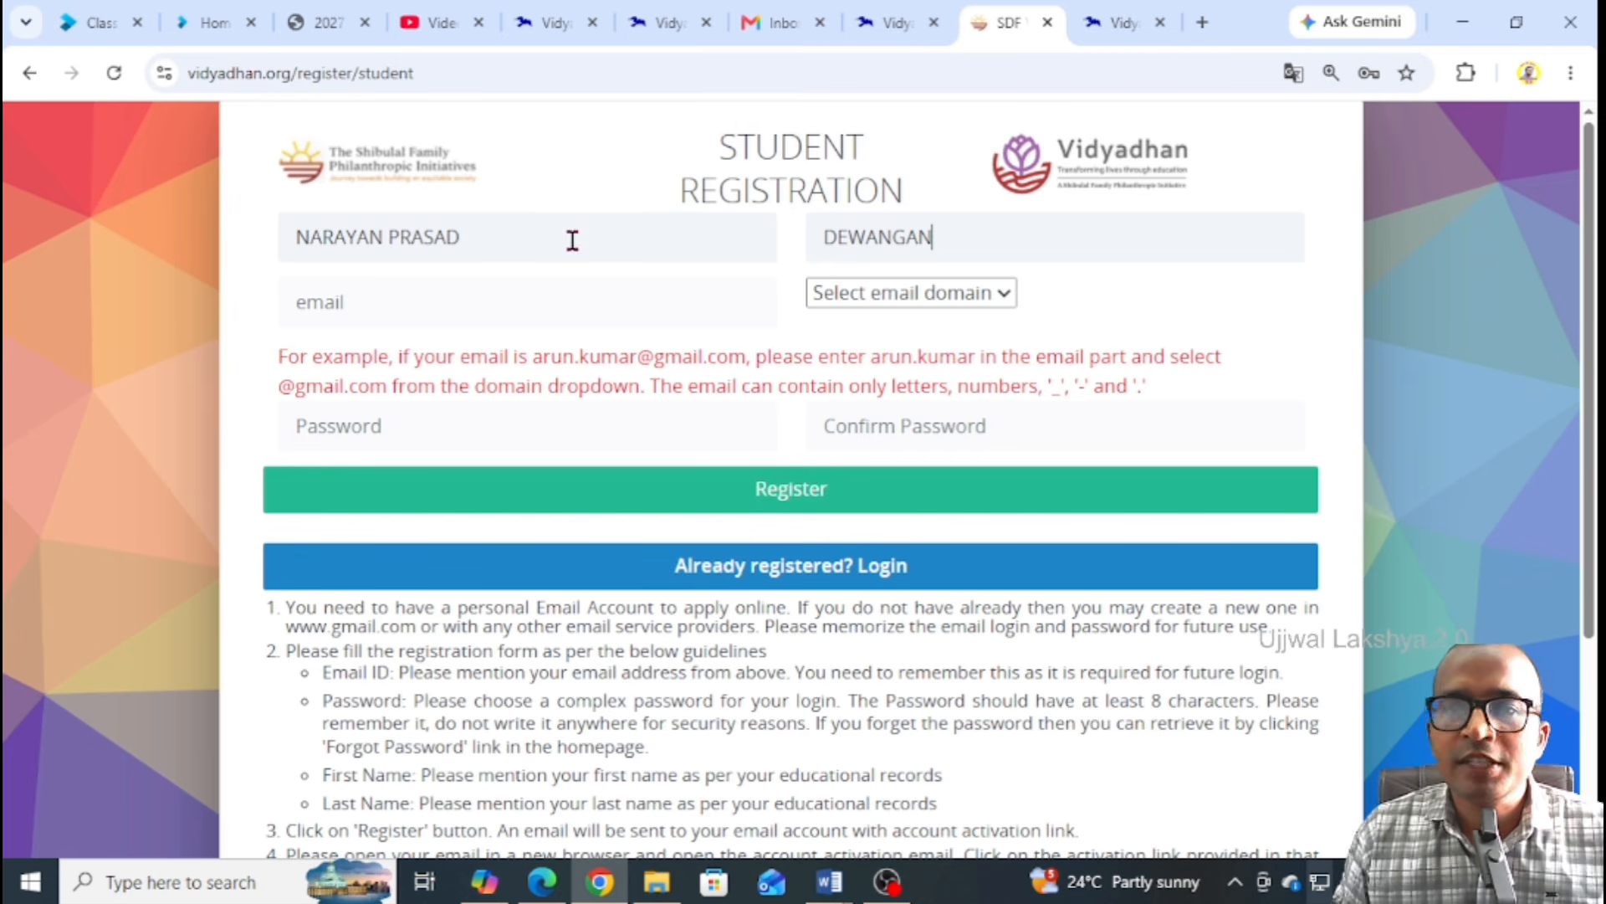
Replace the first name with the student's name and fill in the last name
left_click_drag(372, 238, 227, 307)
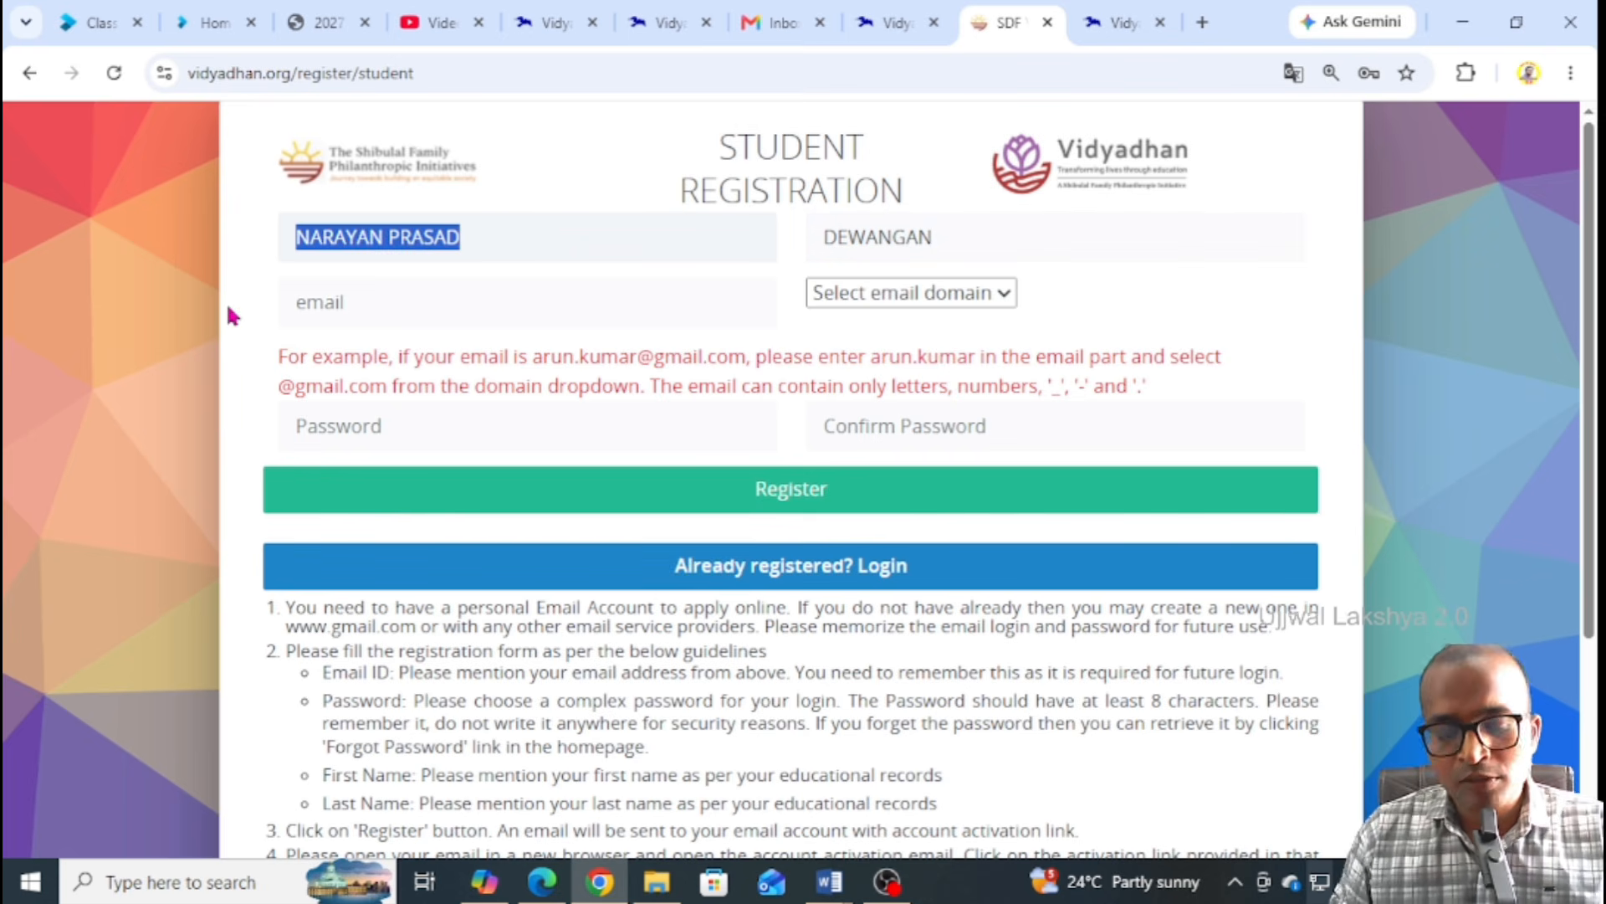
type("S")
key("BackSpace")
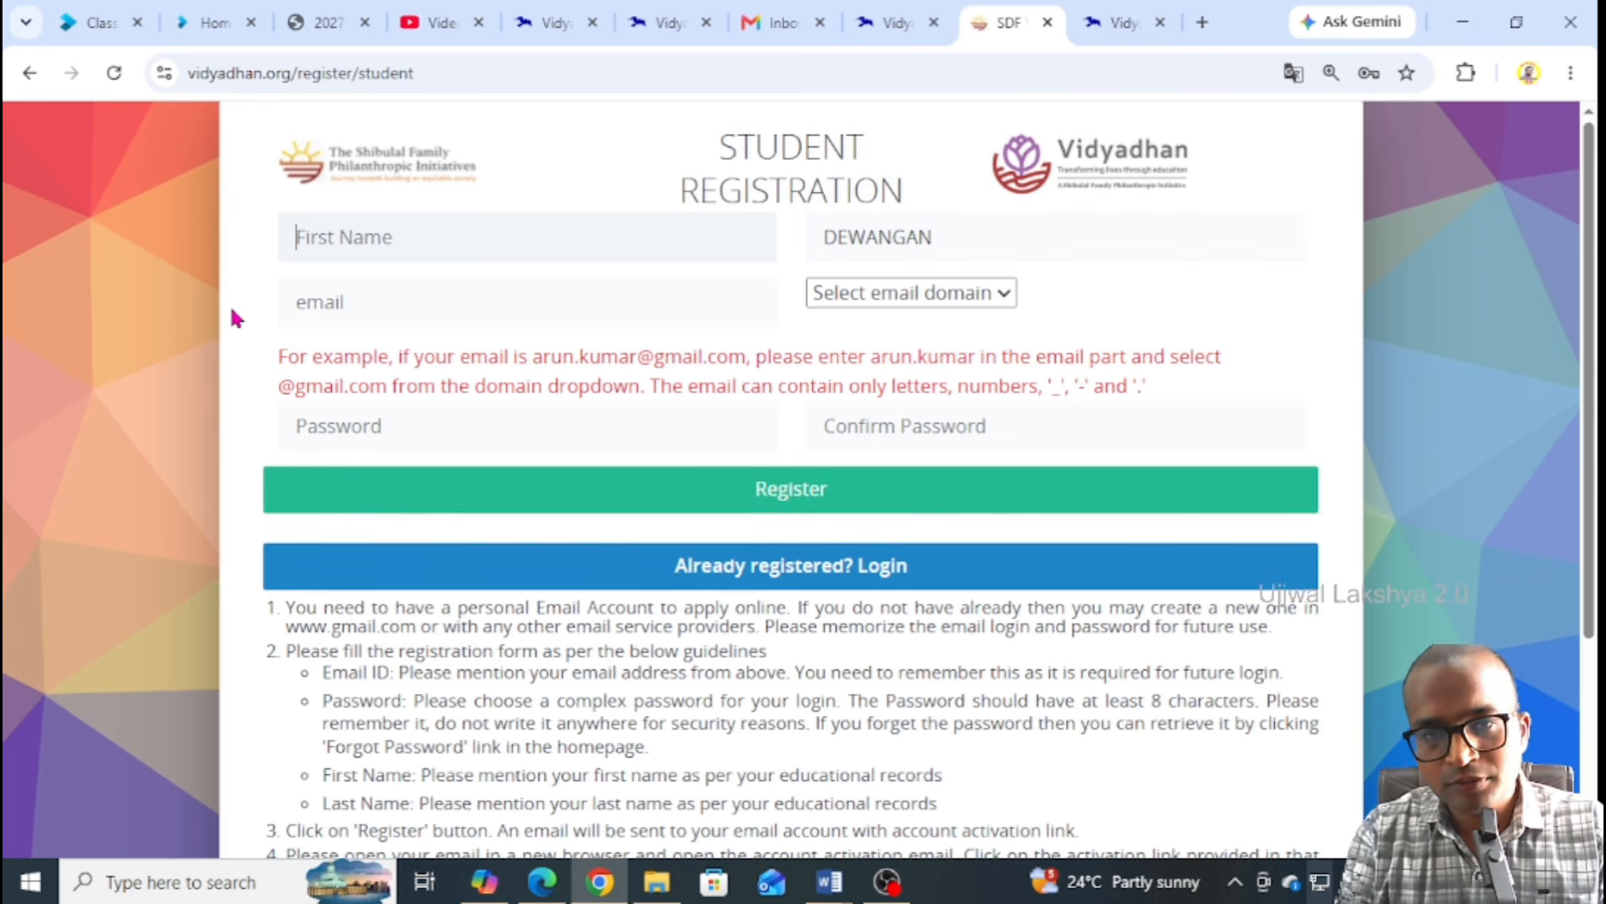
type("DEMO ST")
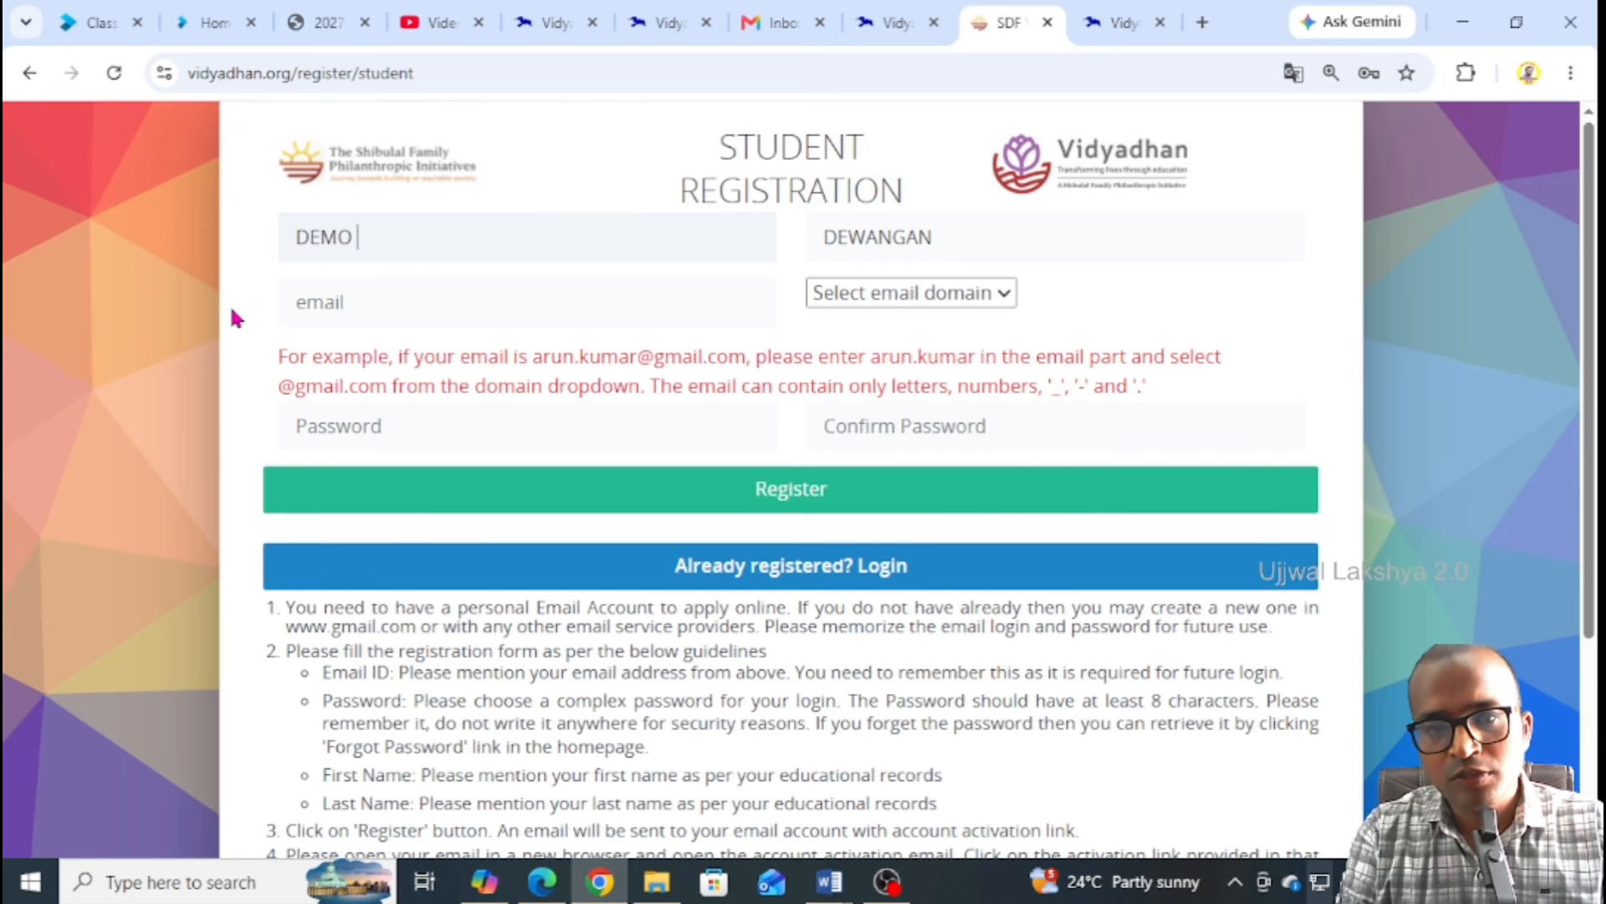
type("UDENT")
key("Tab")
type("NAME")
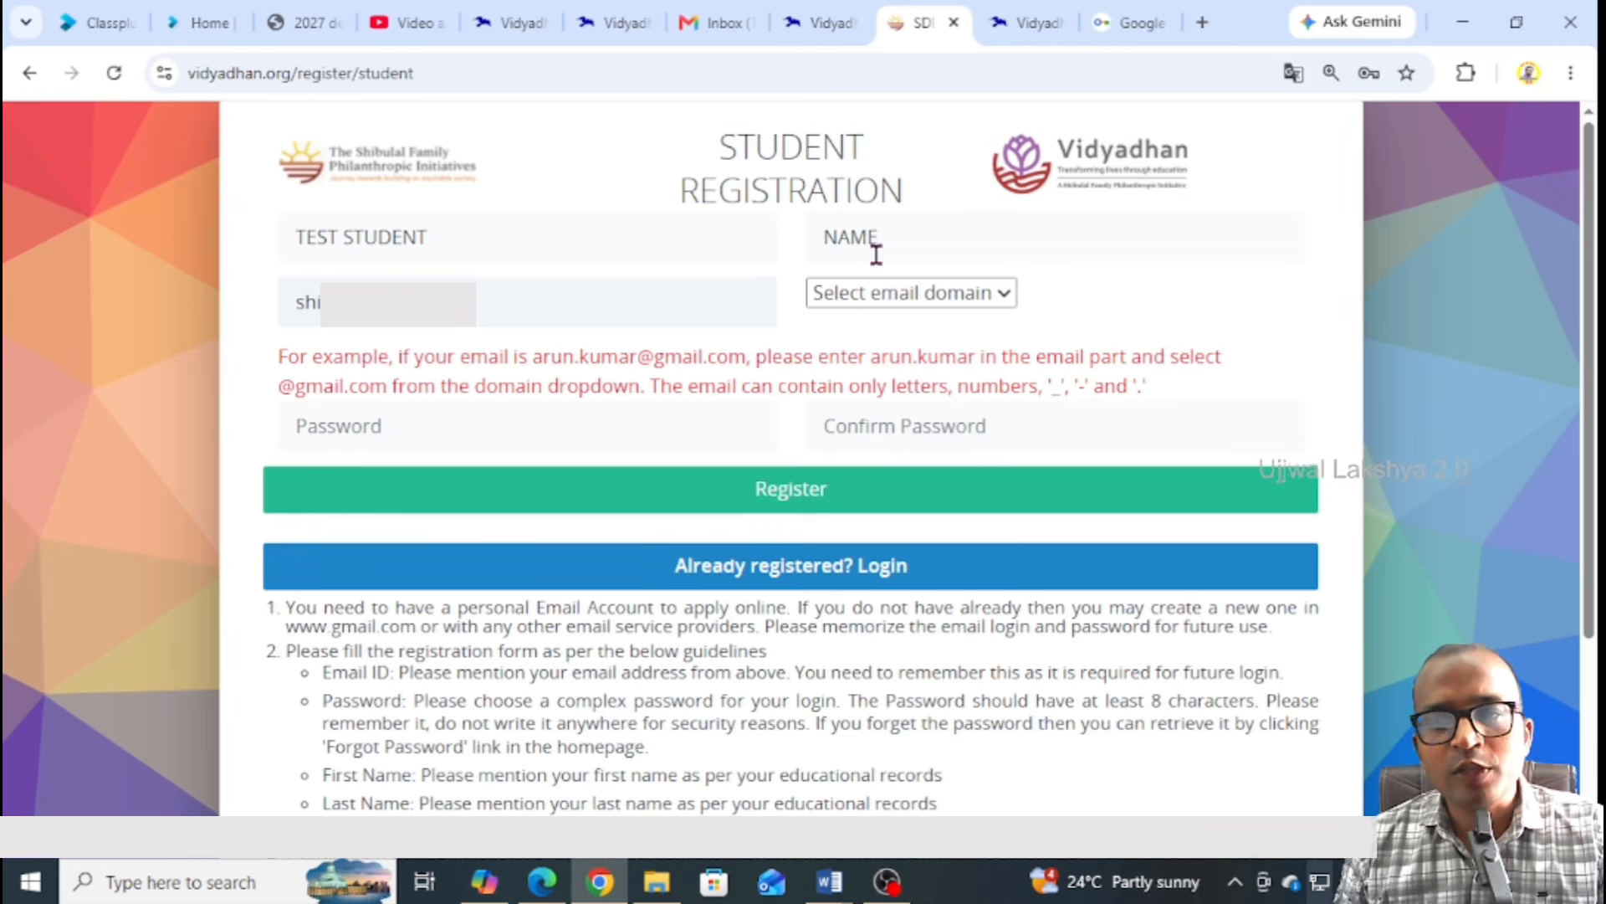
left_click(876, 294)
left_click(858, 360)
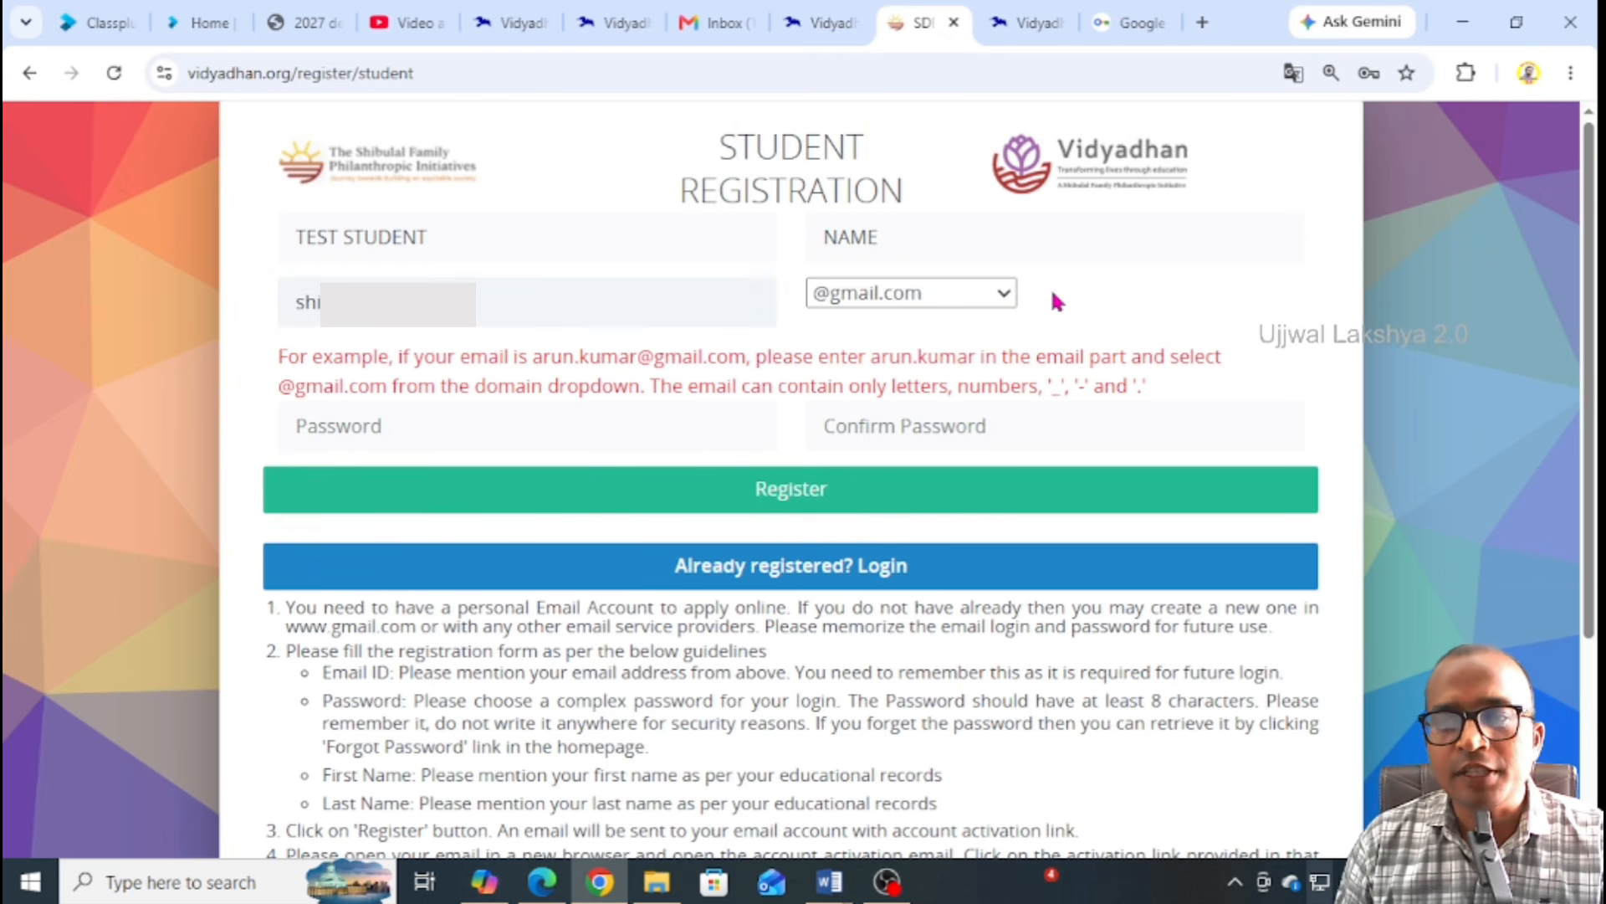
left_click(452, 424)
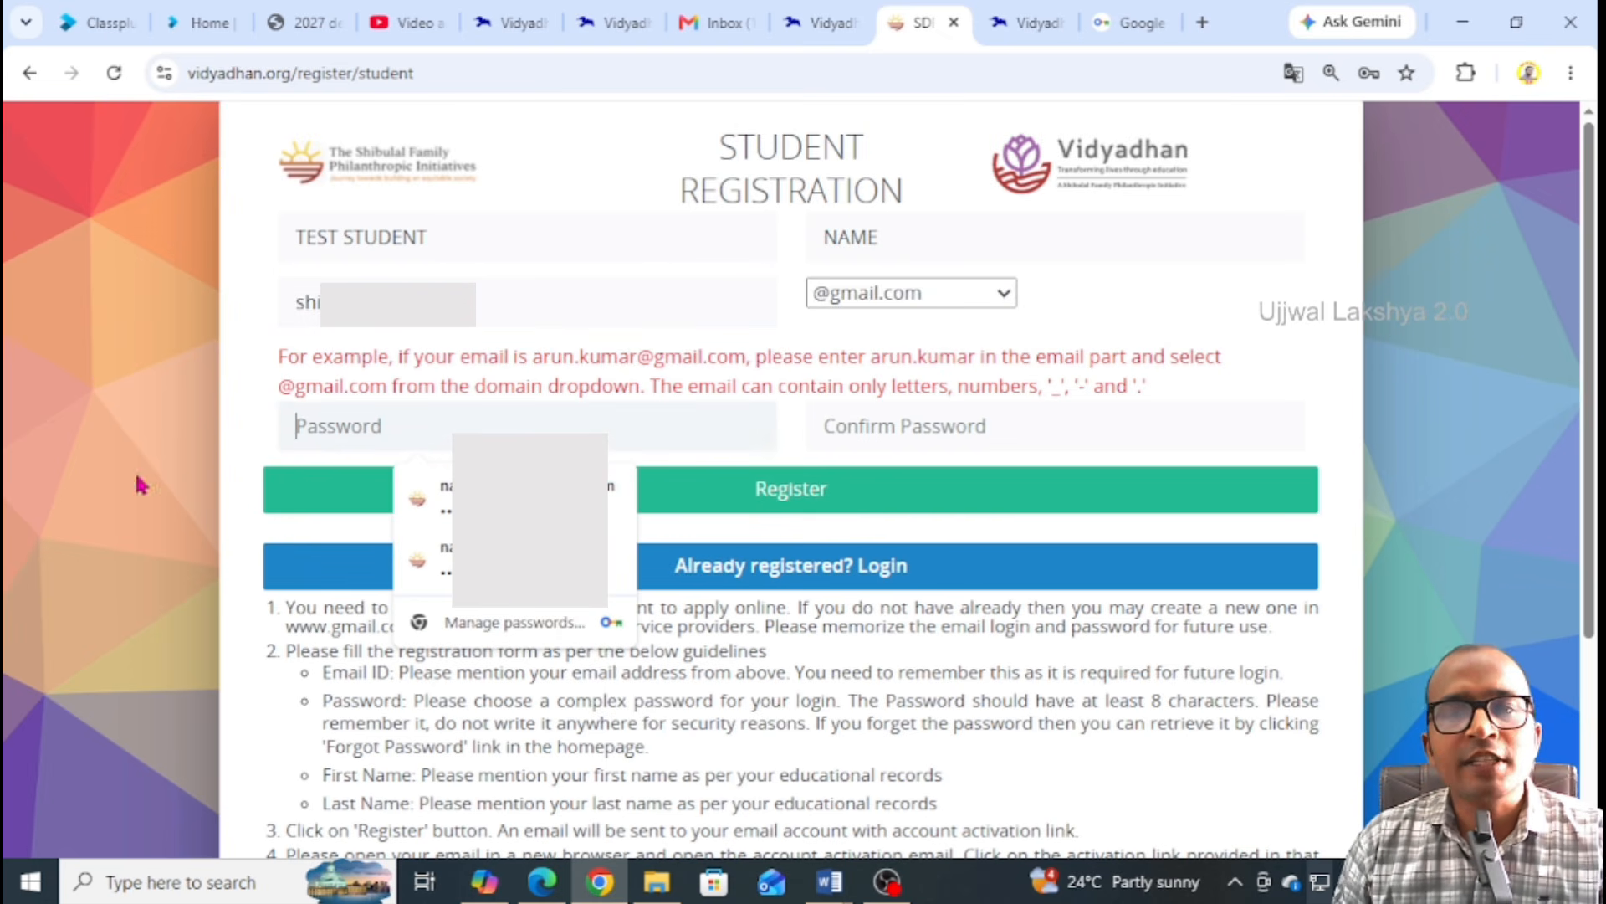
type("•")
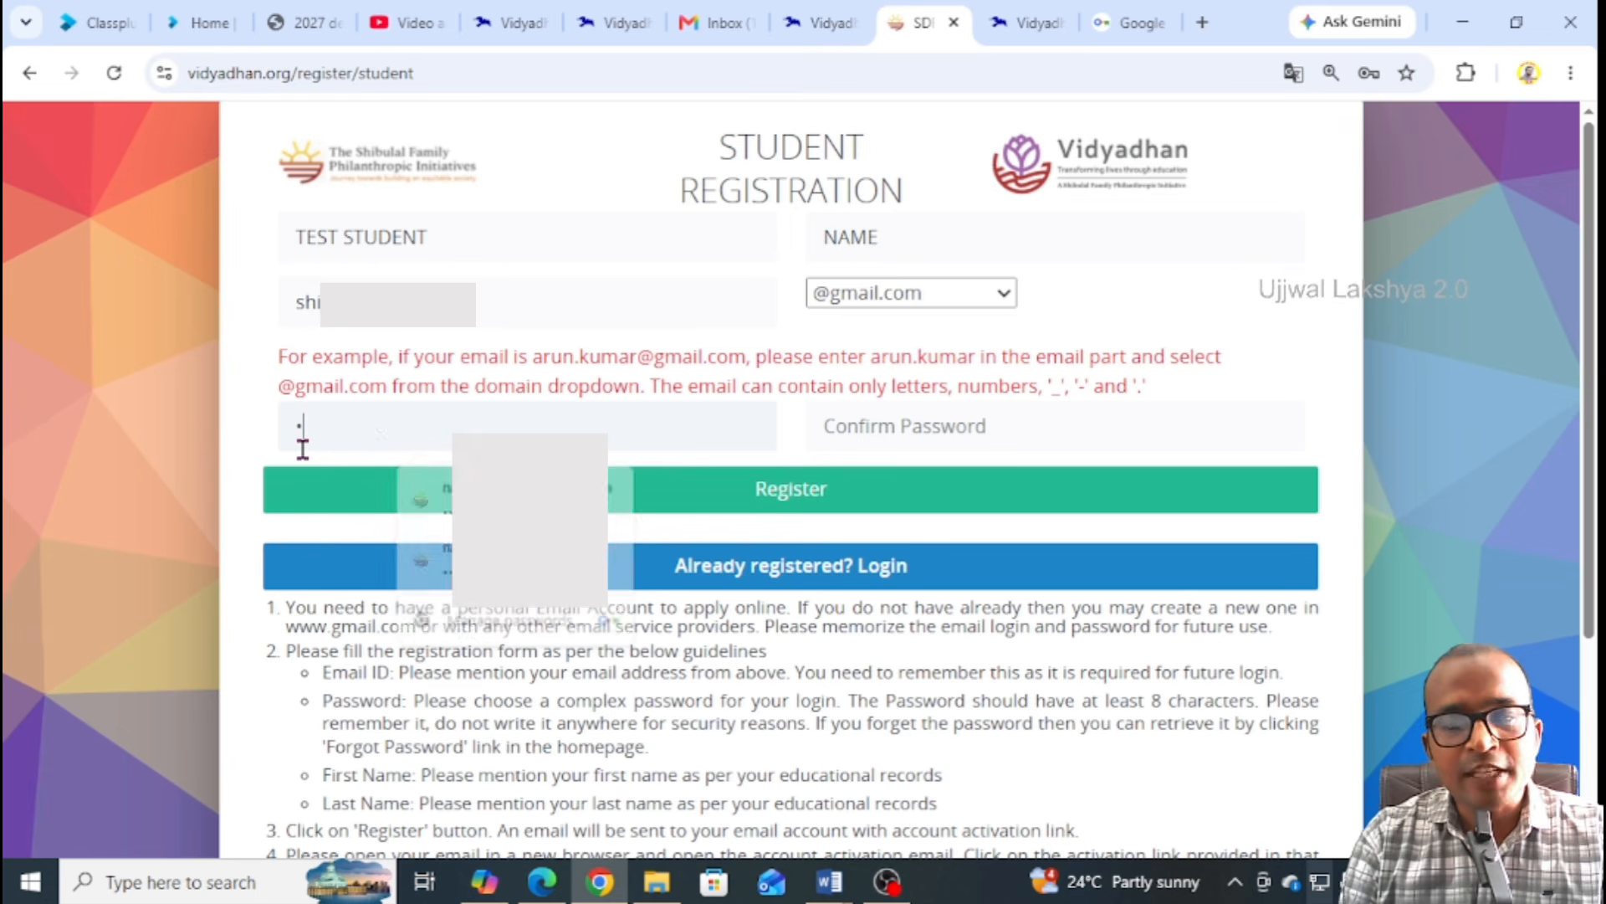
type("•••")
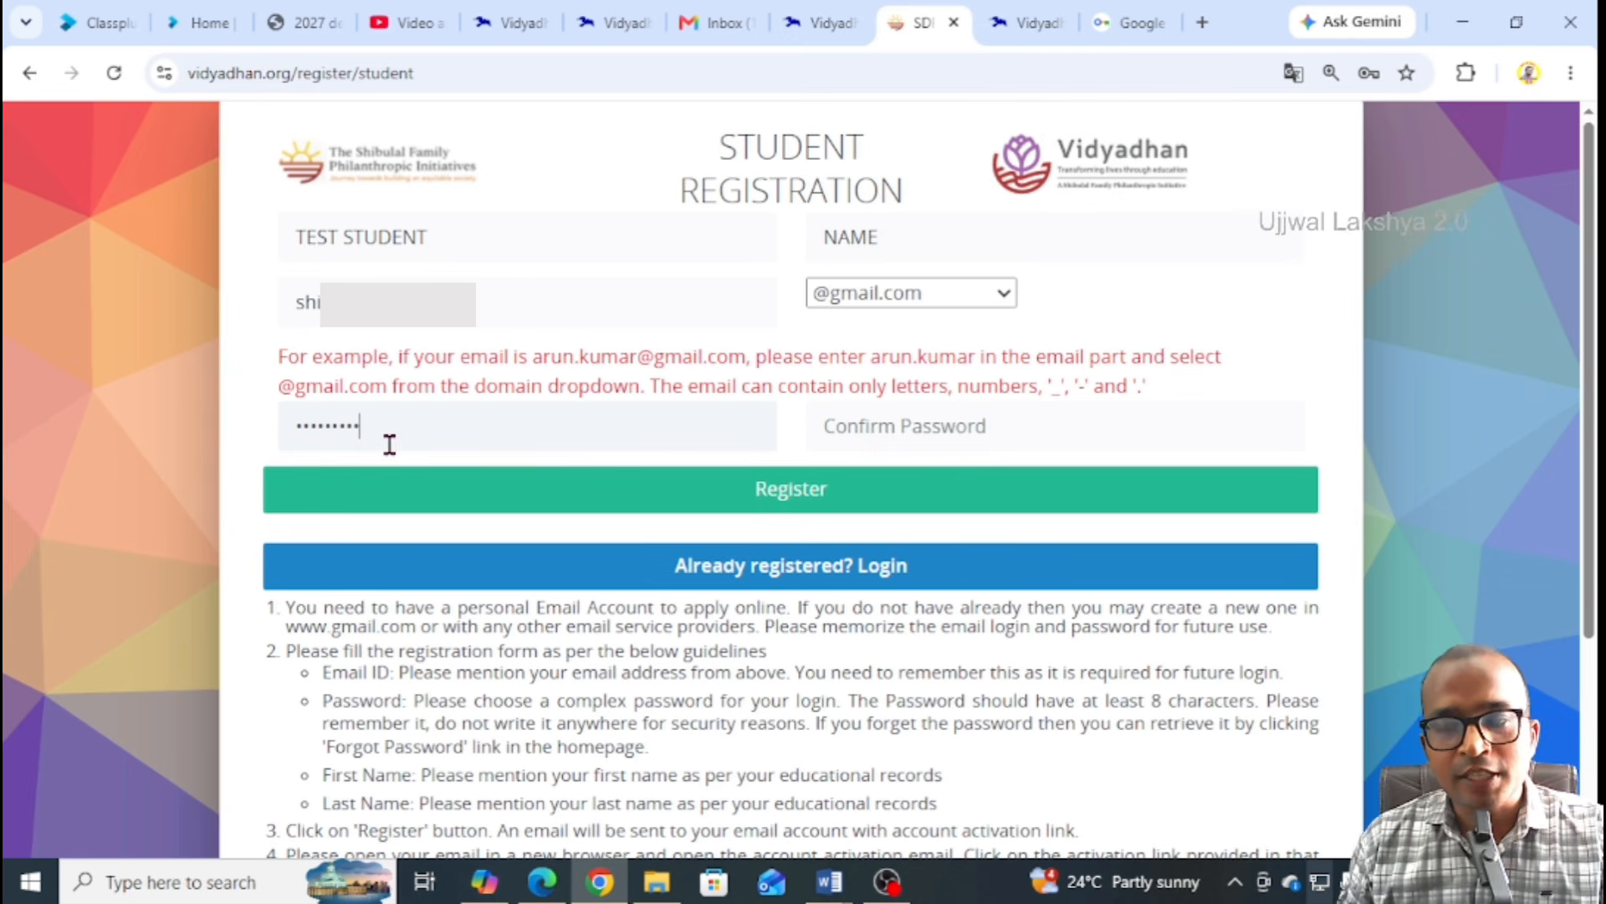
left_click(868, 425)
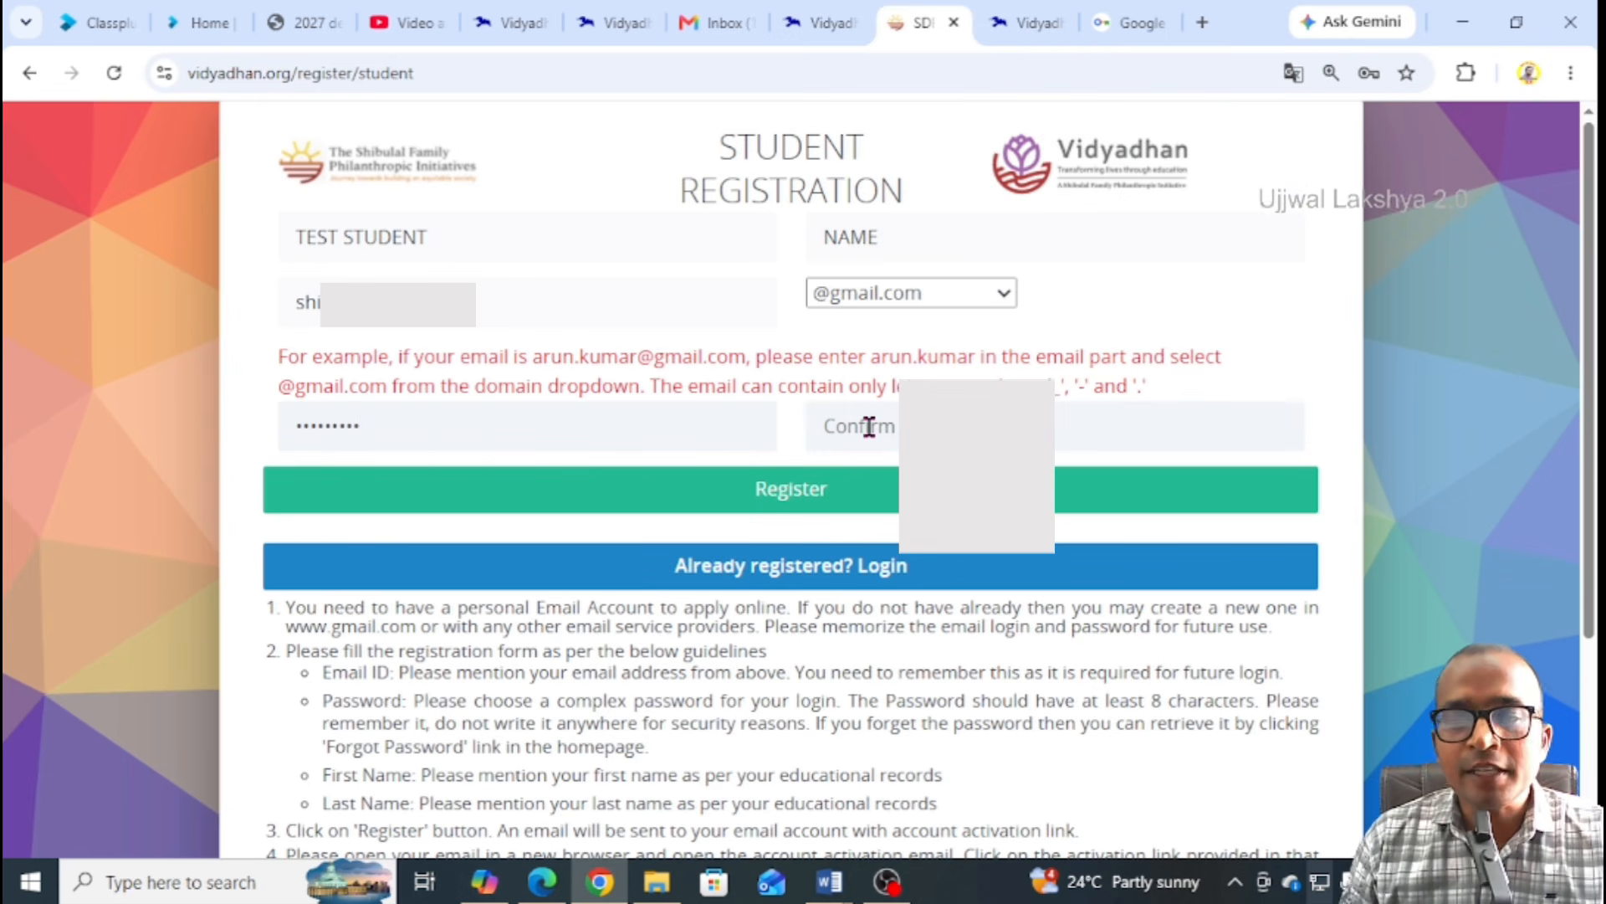
type("••••")
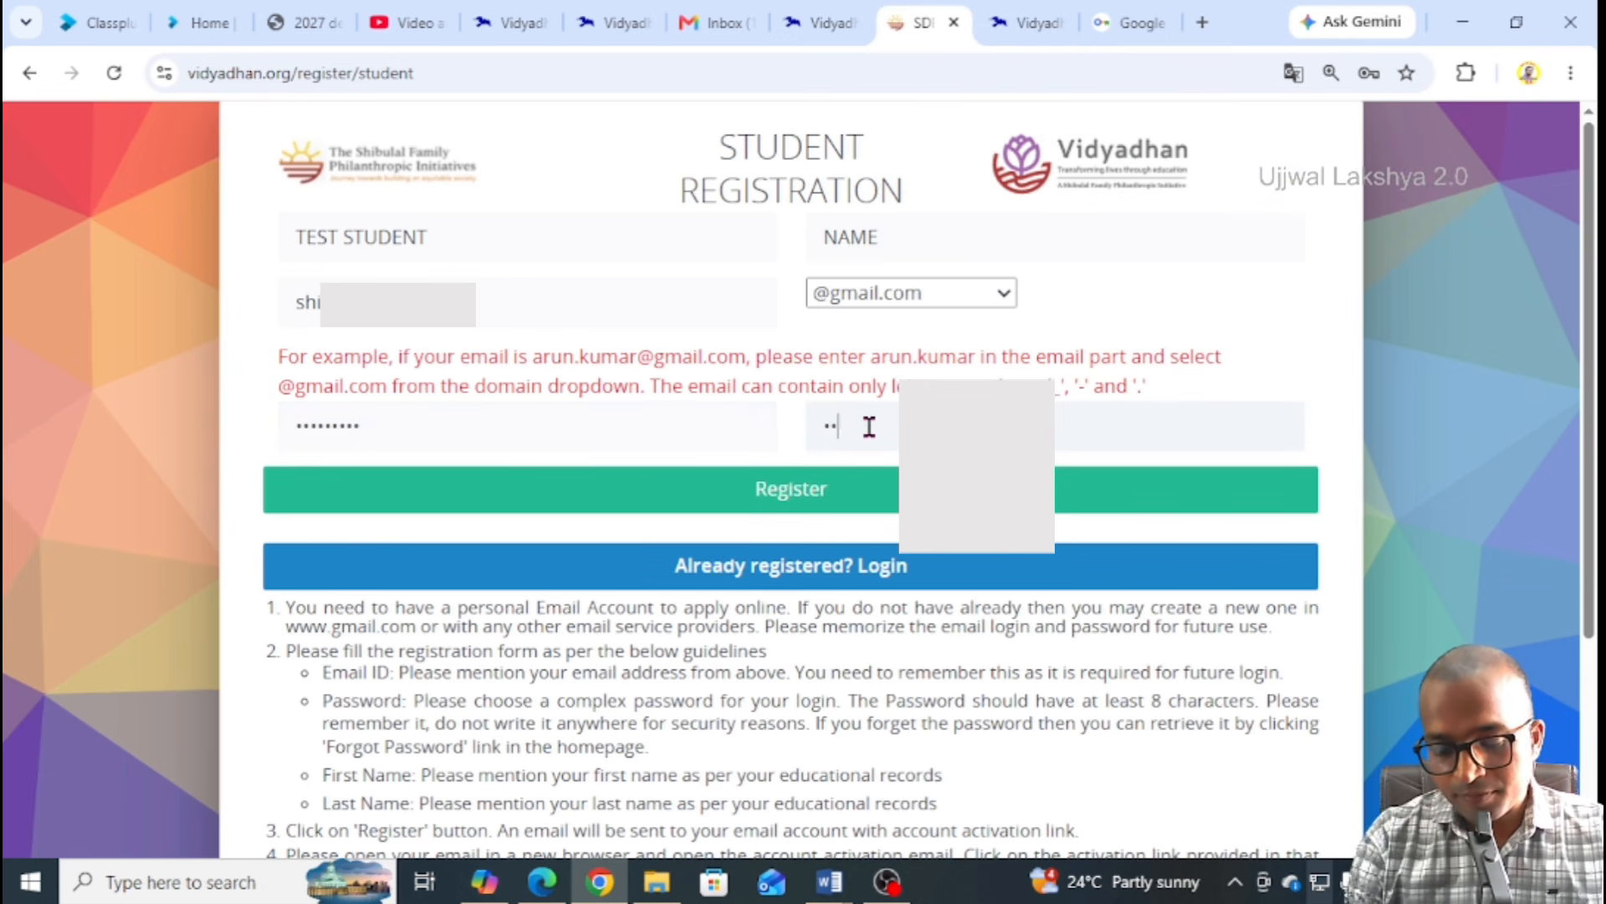
type("••••")
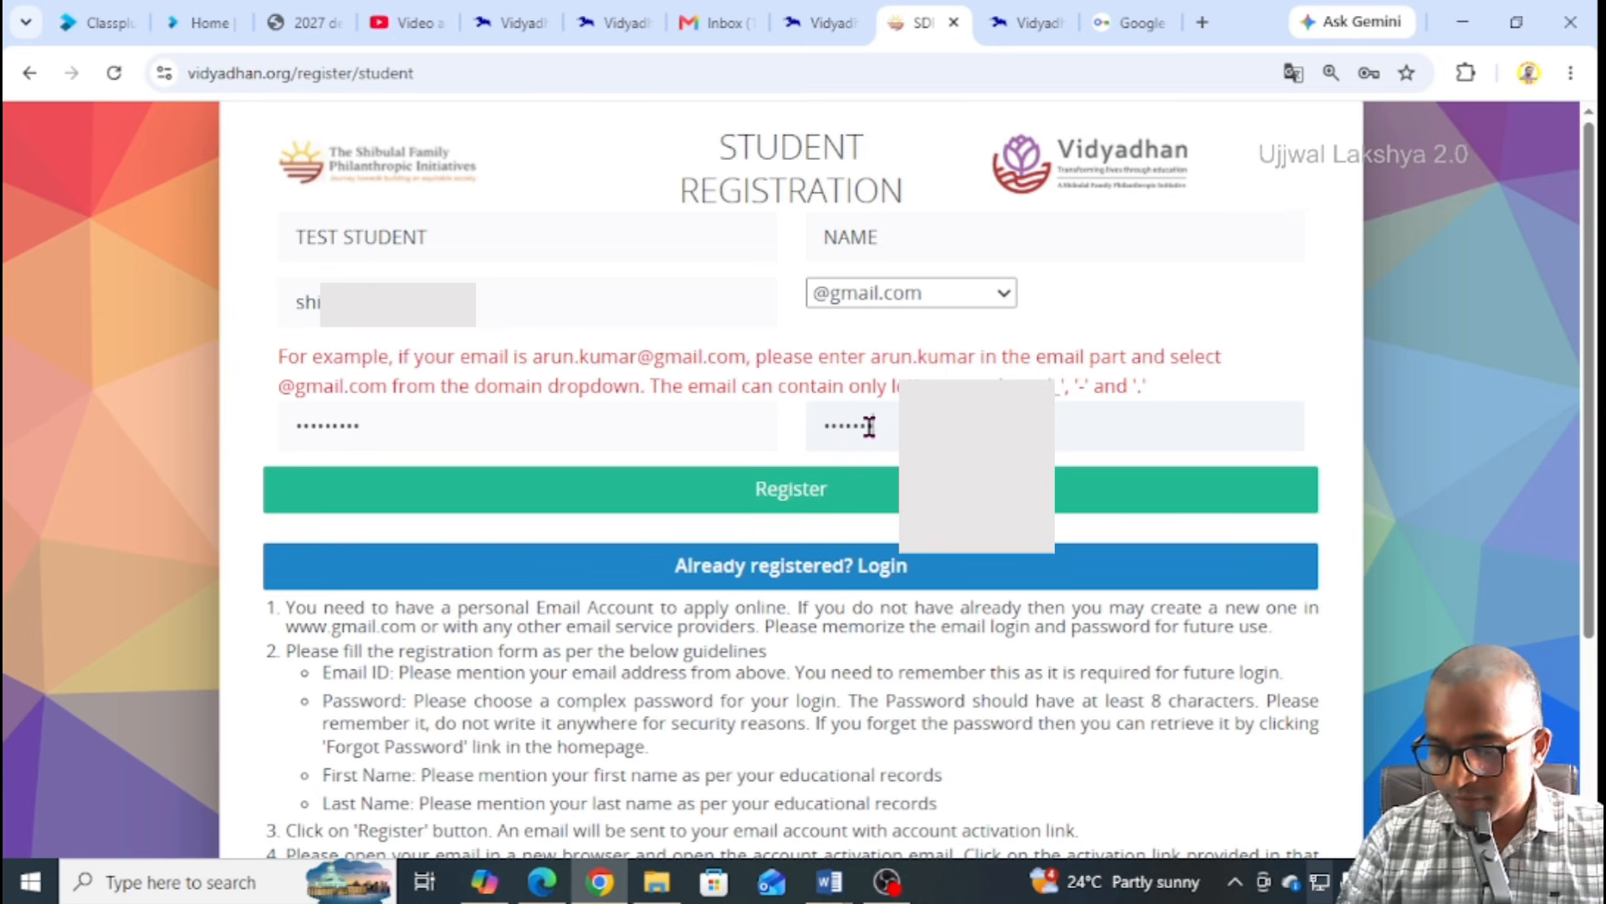
Submit the registration, then switch to the Gmail inbox tab
left_click(769, 501)
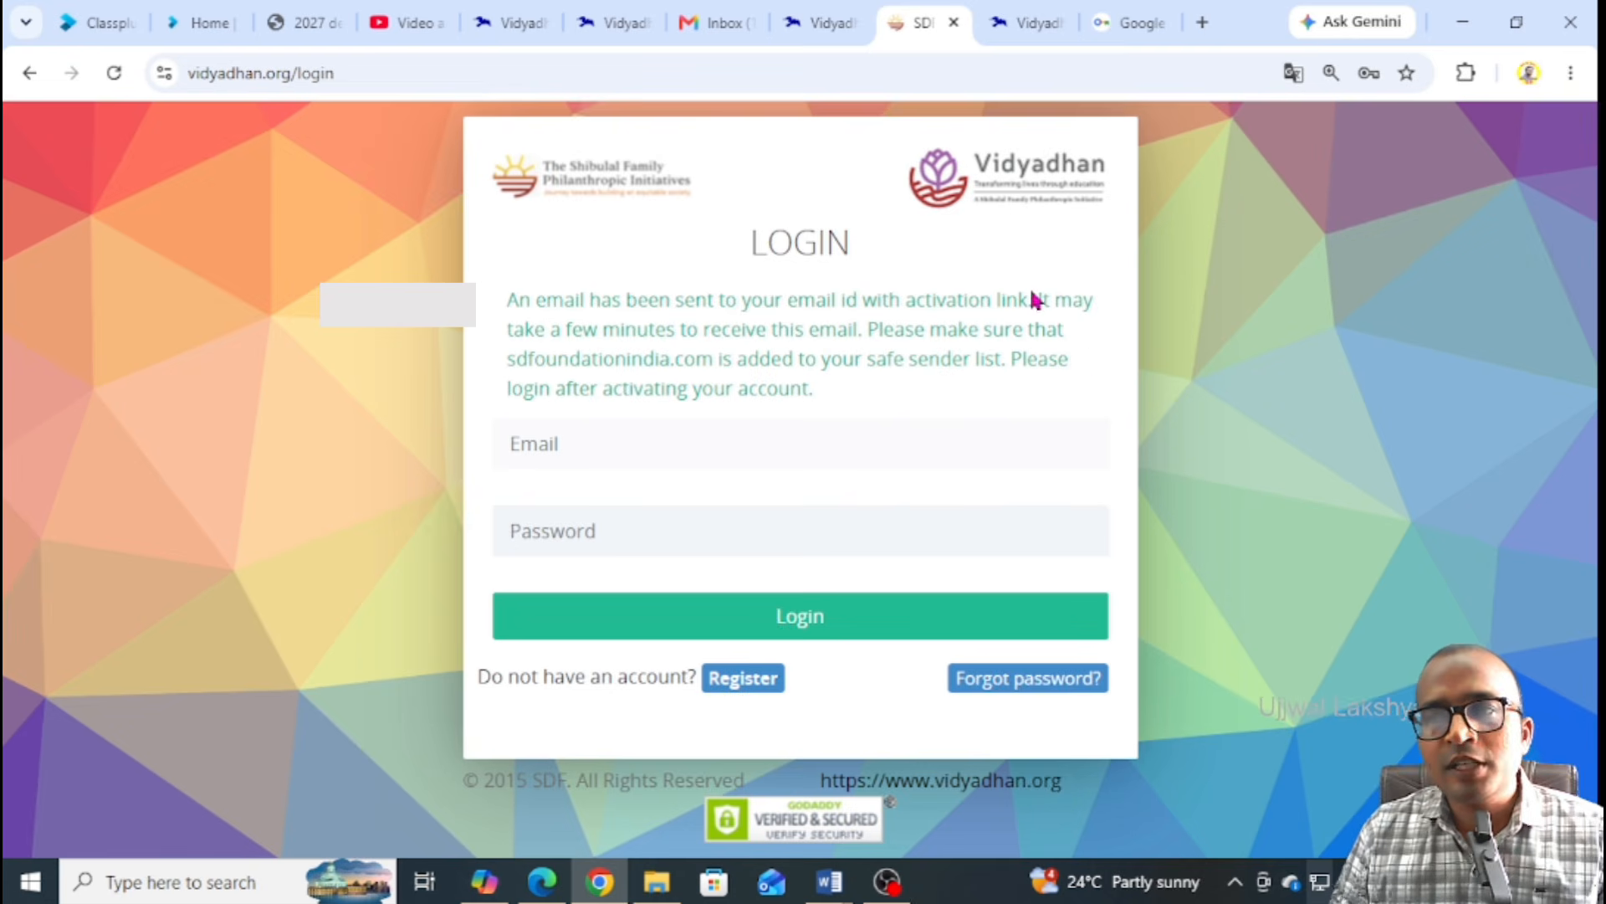
left_click(1202, 22)
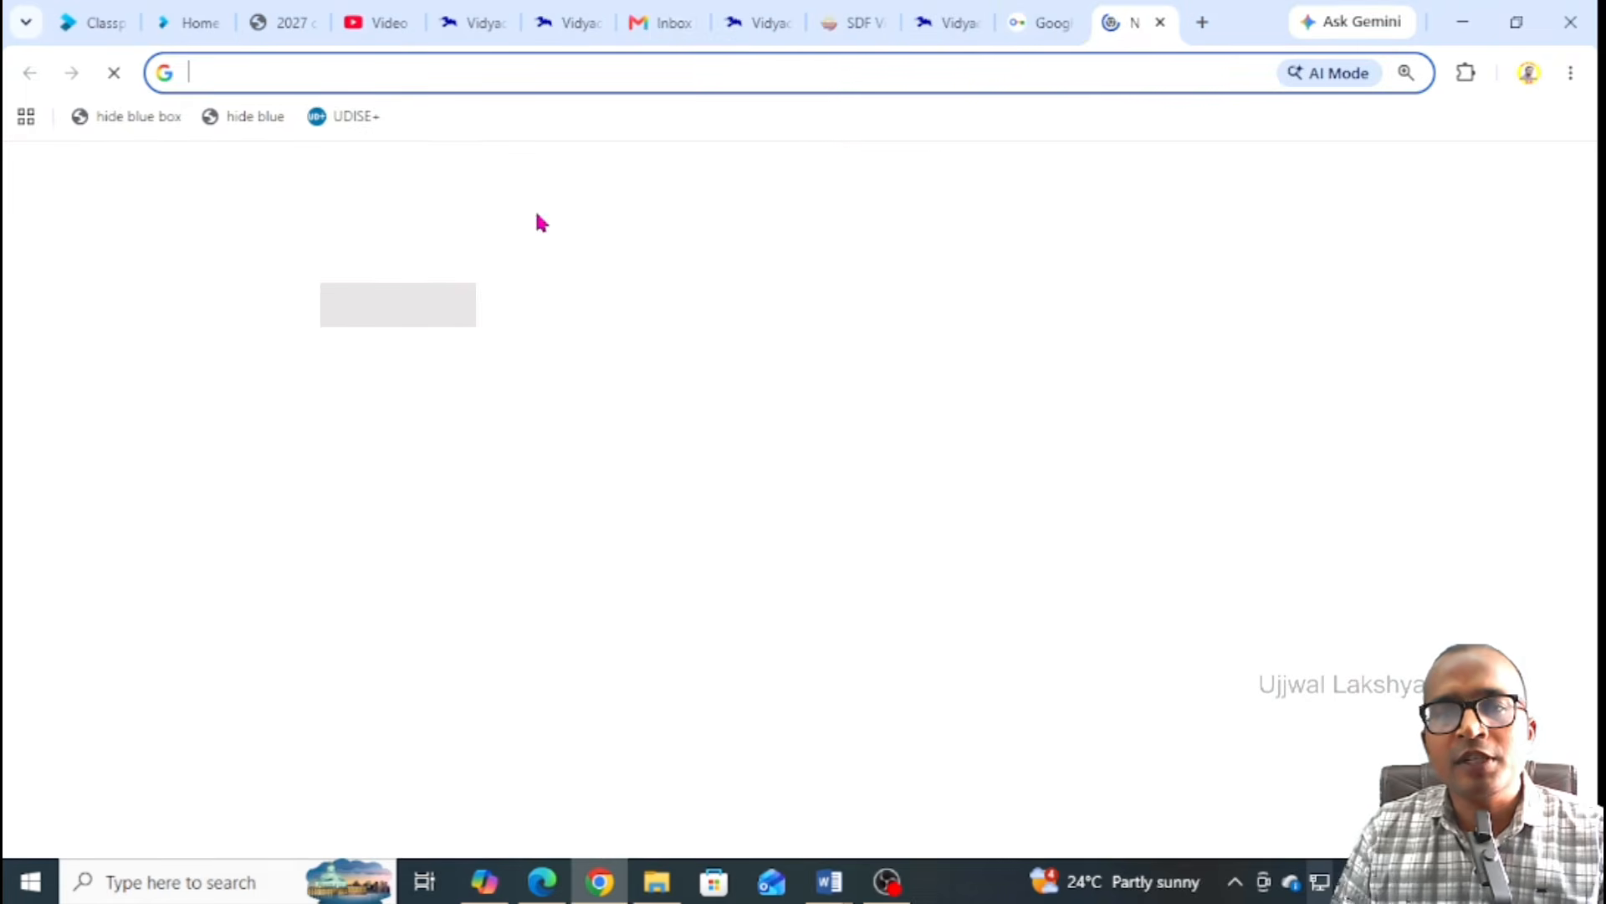
left_click(651, 25)
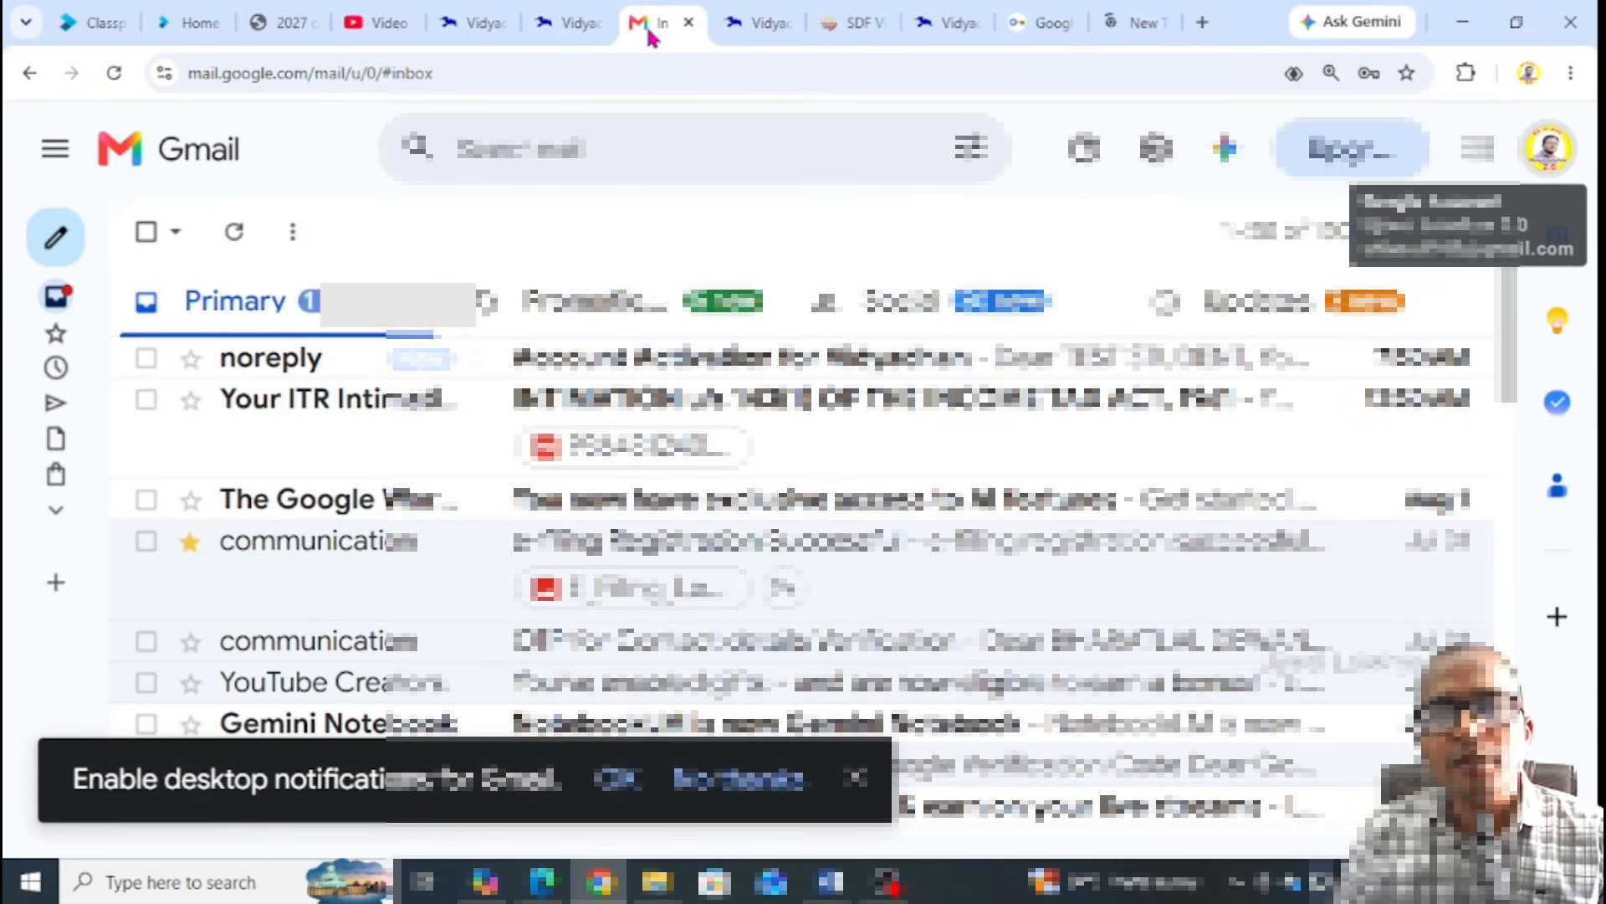
Adjust the Gmail zoom and open the 'Account Activation for Vidyadhan' email
key("ctrl+minus")
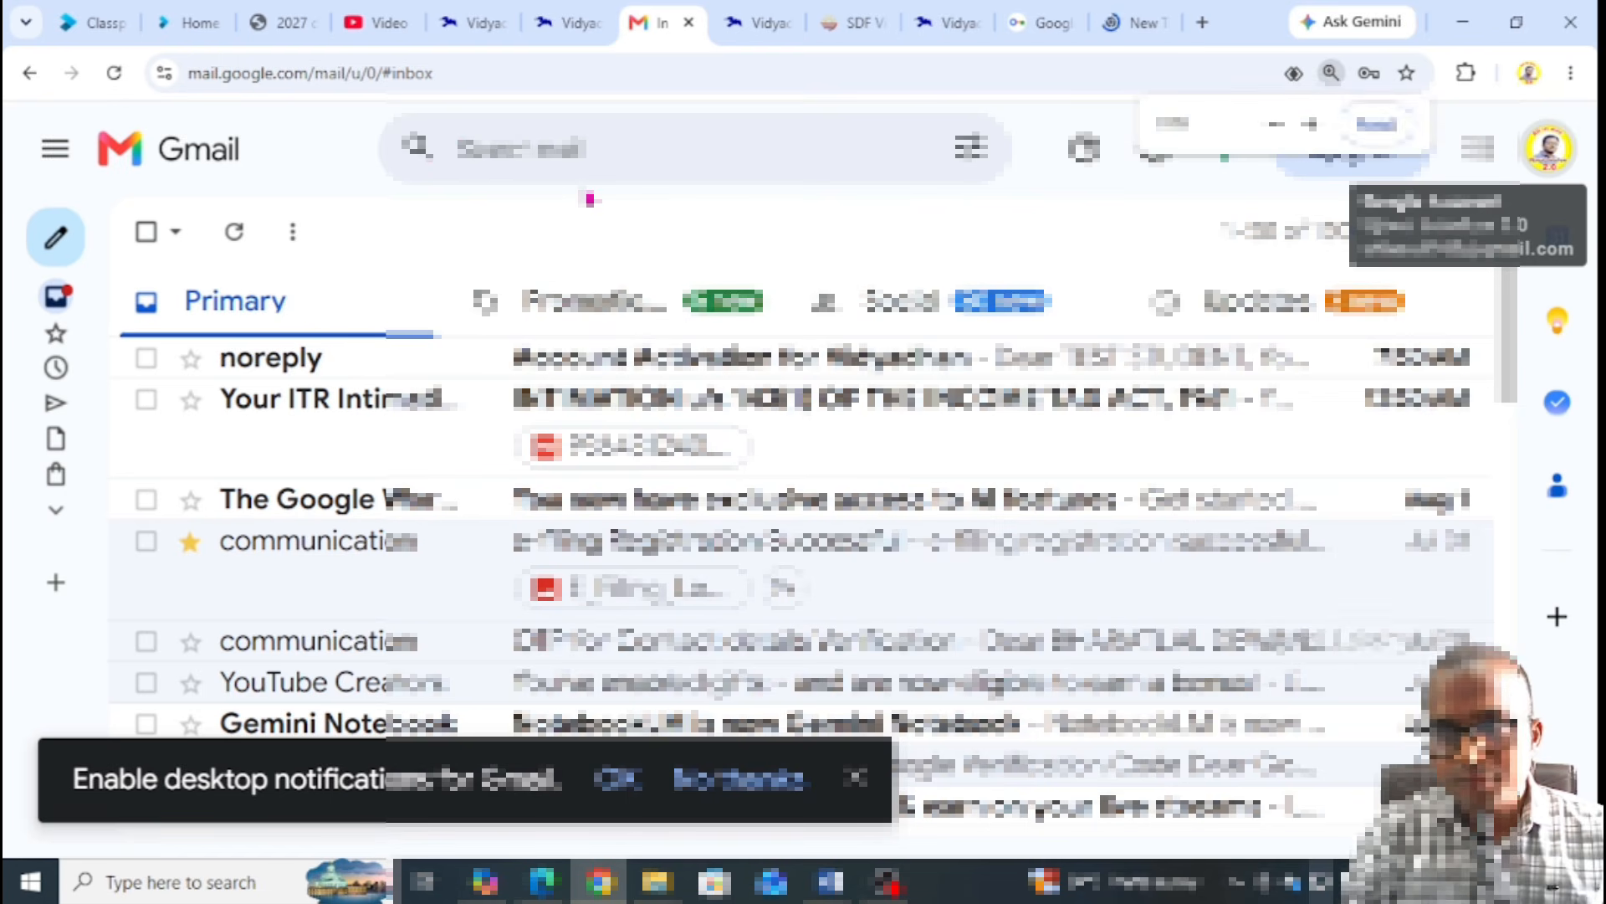
key("ctrl+minus")
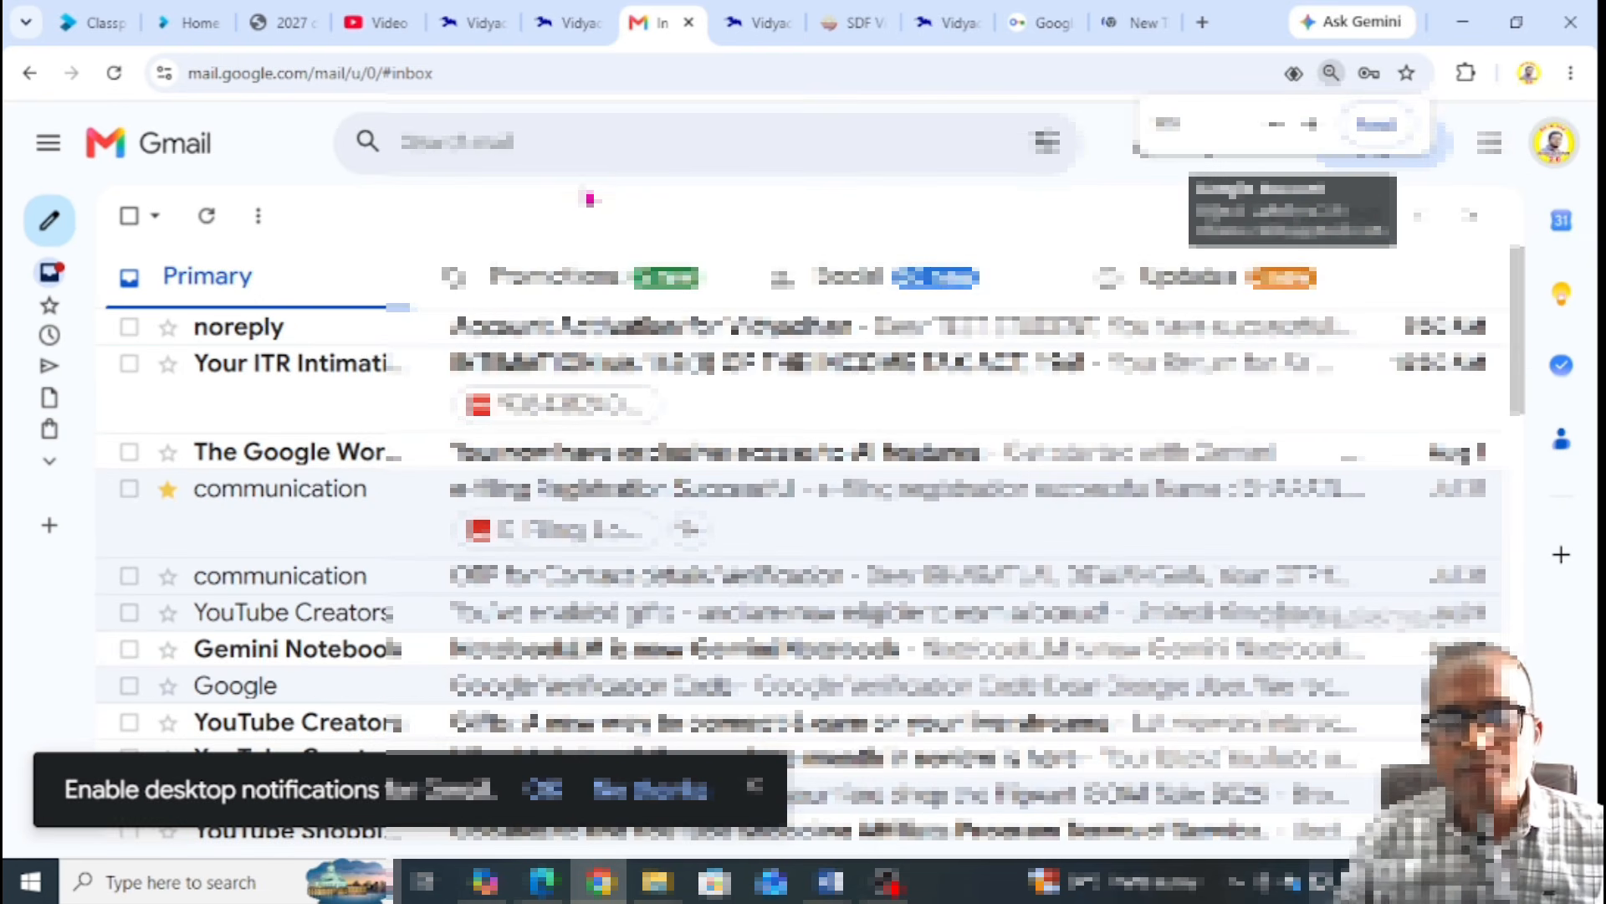
key("ctrl+minus")
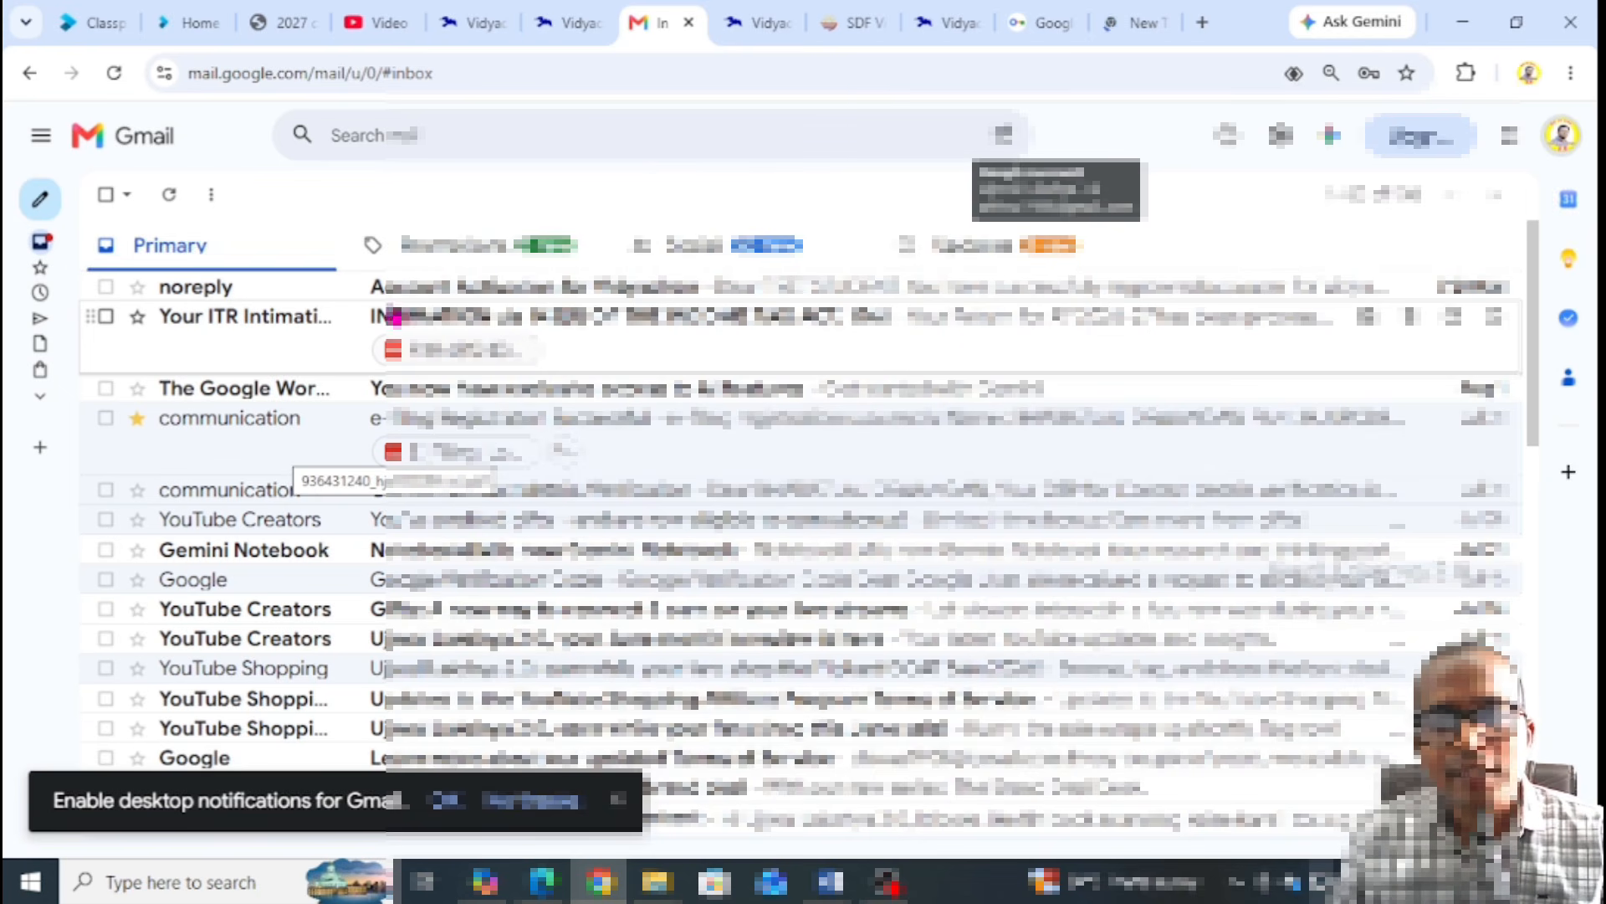
key("ctrl+plus")
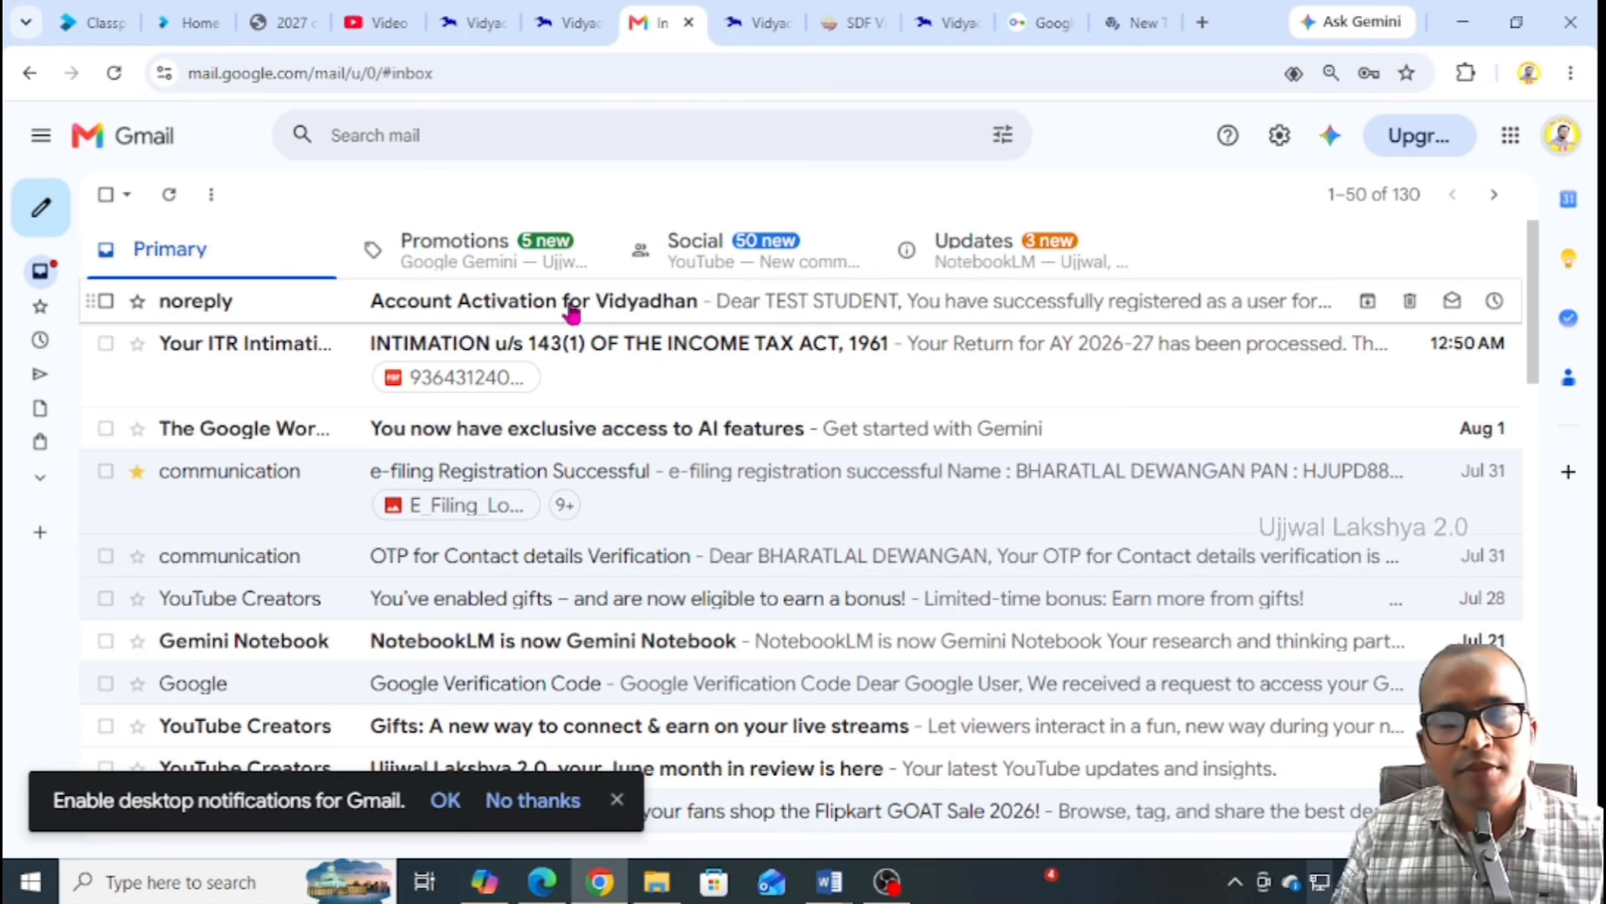
left_click(571, 310)
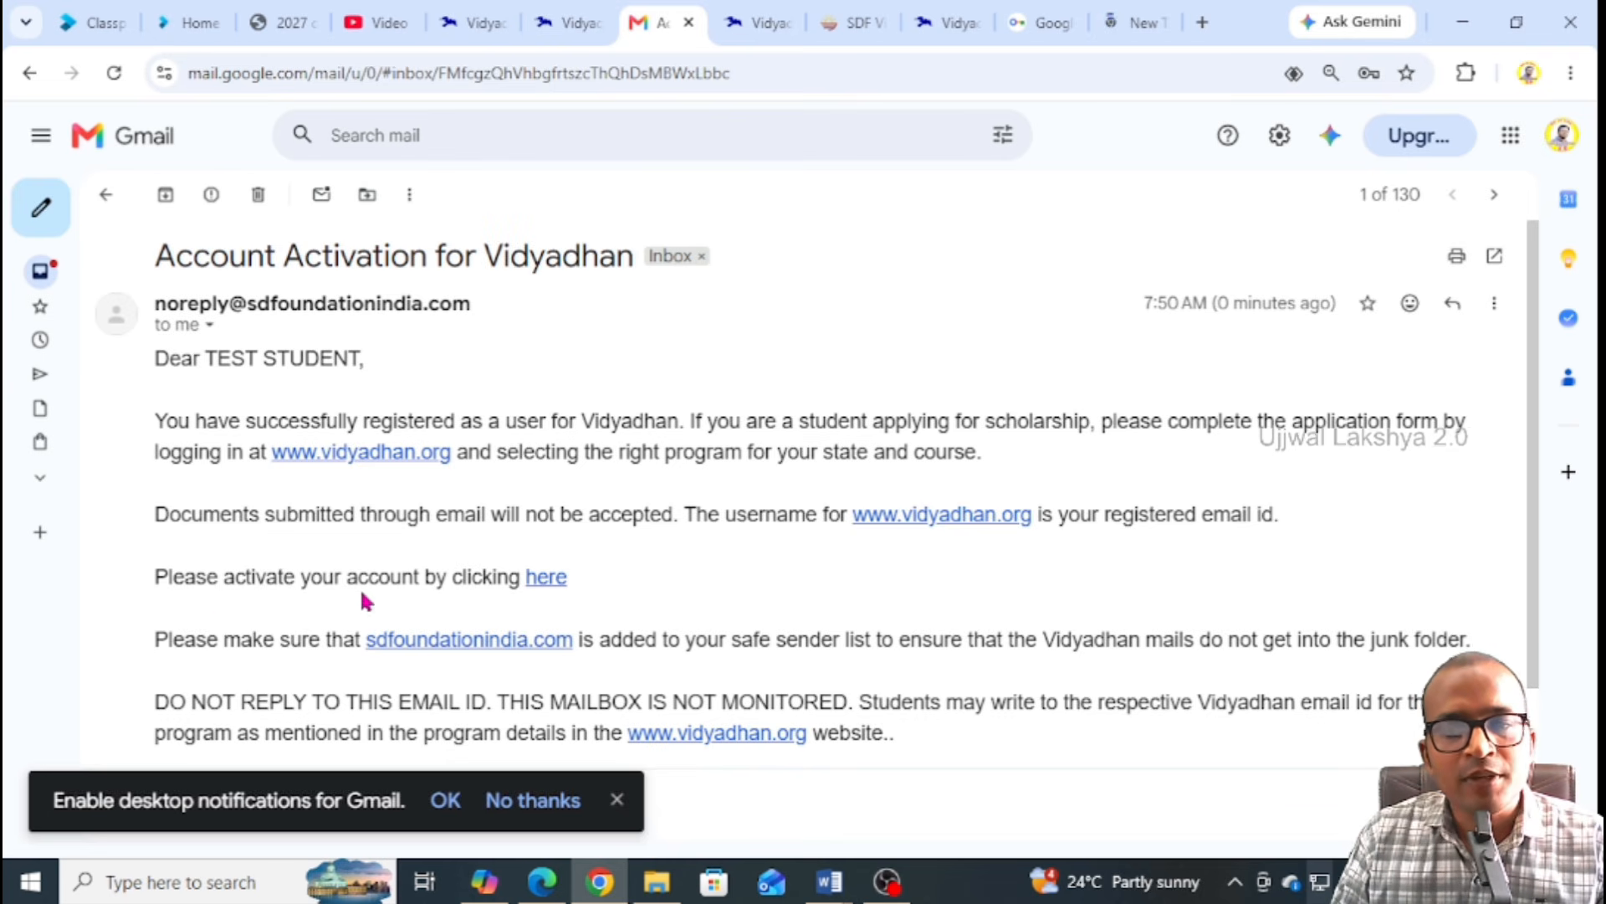
Activate the account via the email link and log in with the saved email and password
left_click(540, 584)
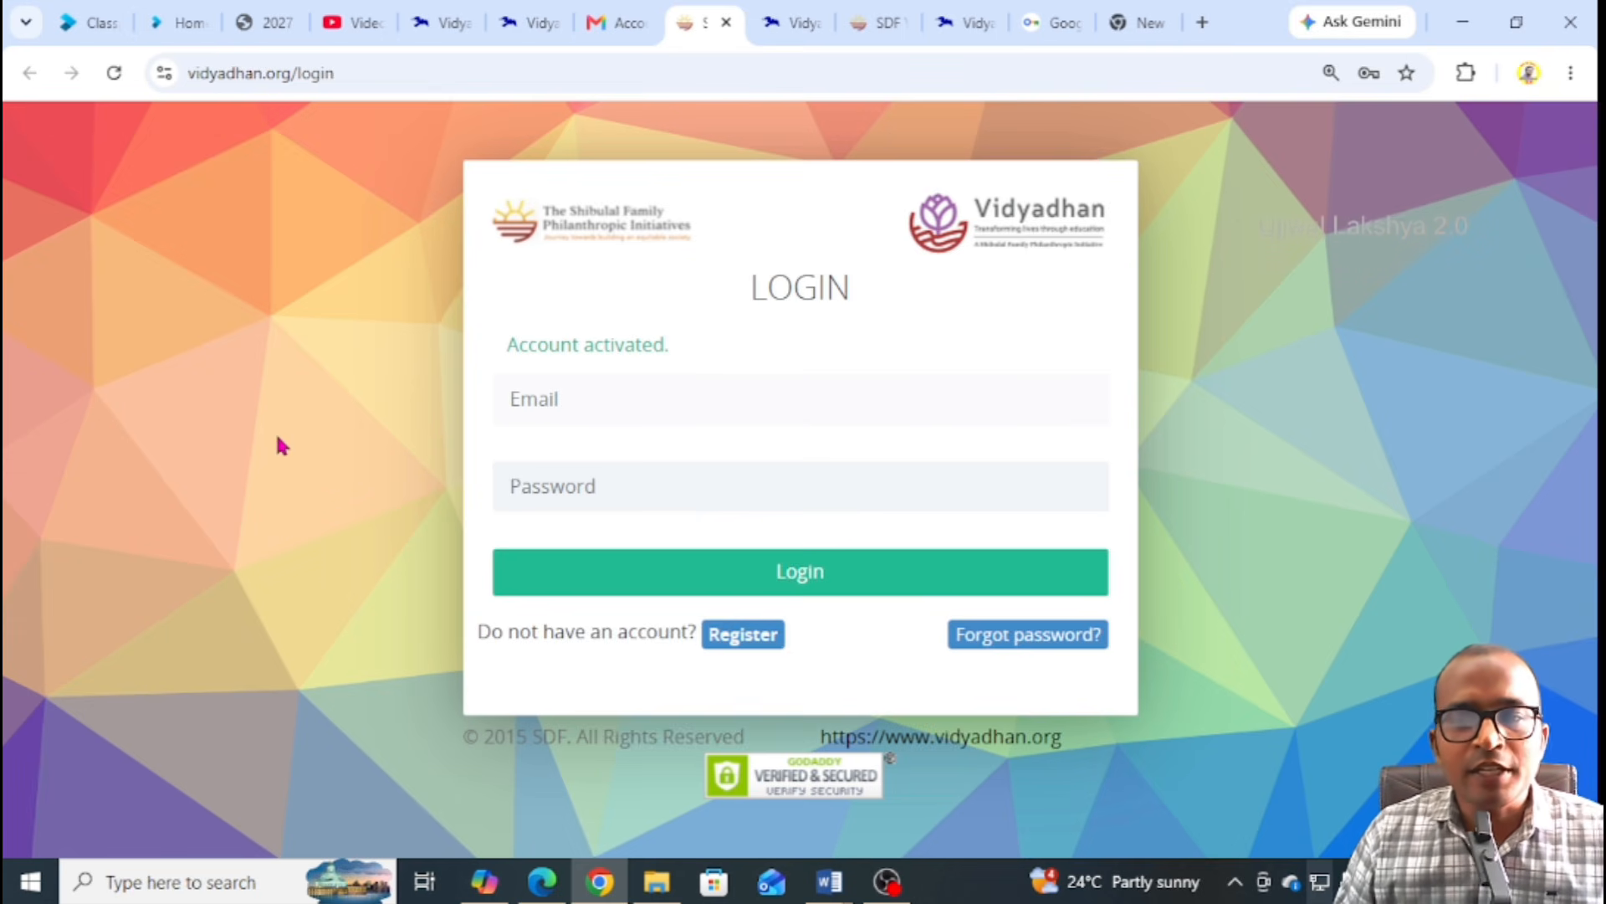
left_click(547, 401)
key("ctrl+v")
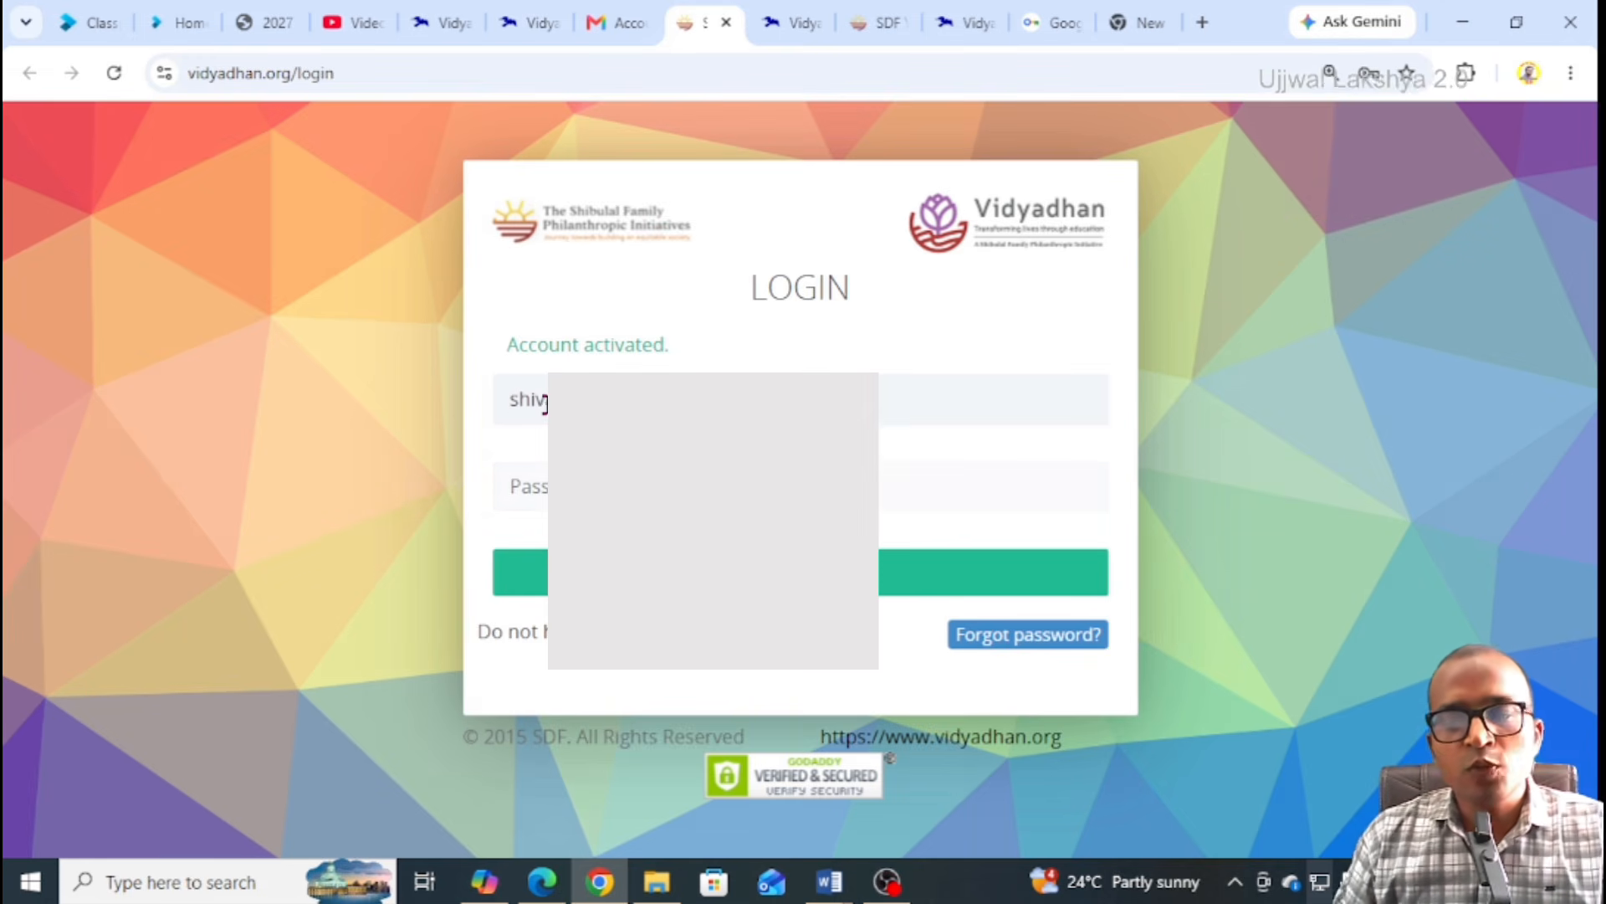
left_click(517, 493)
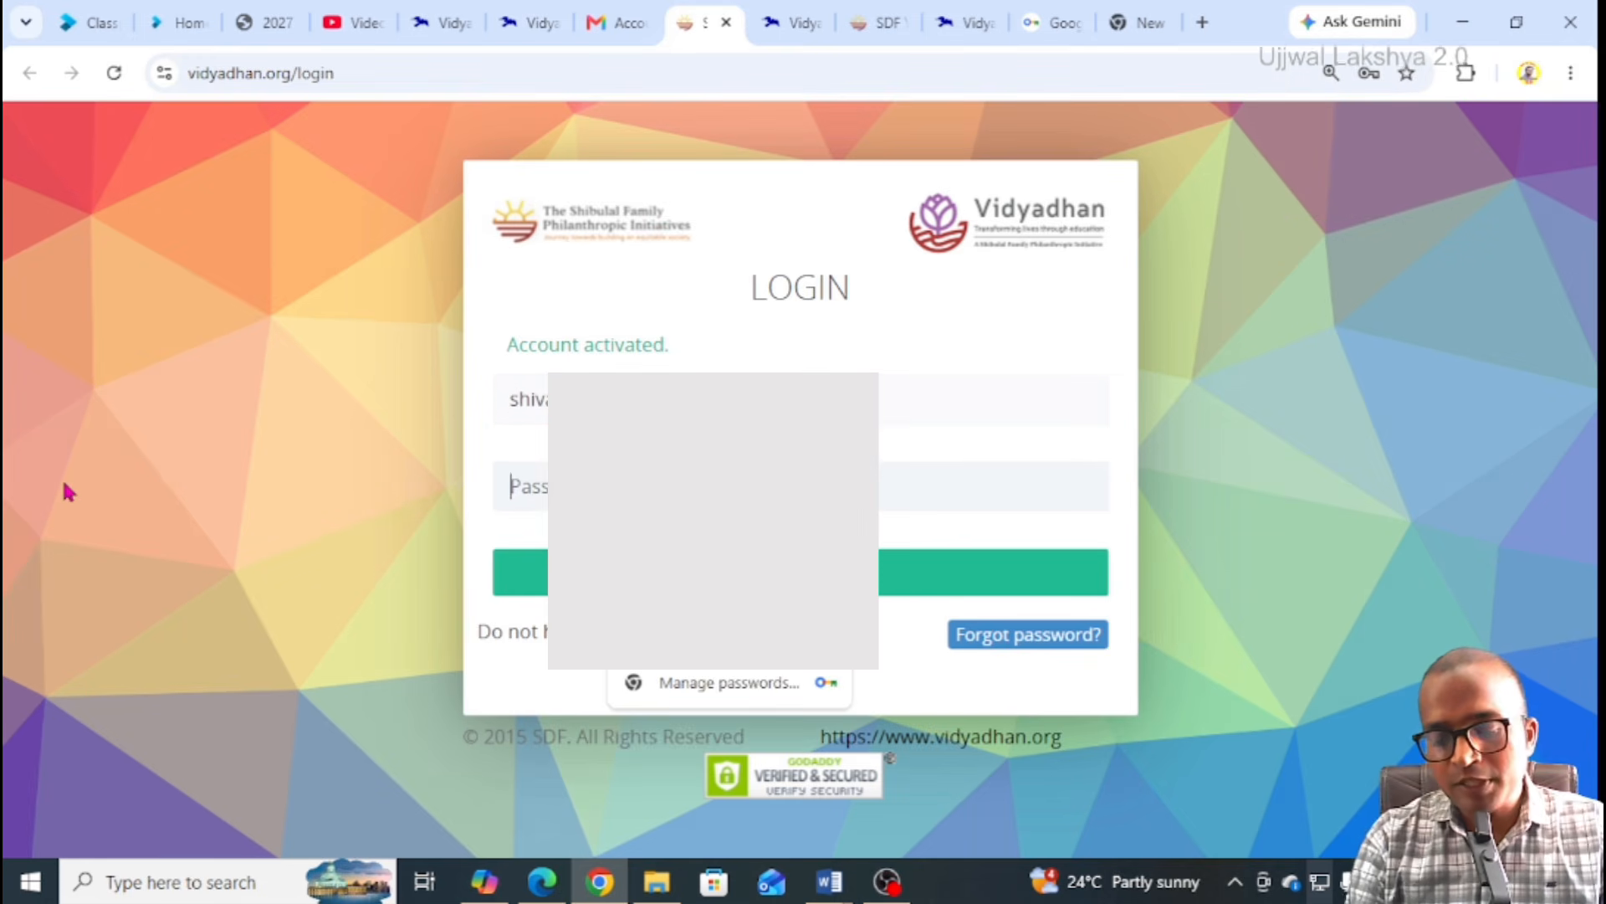
type("••••••••••")
left_click(753, 579)
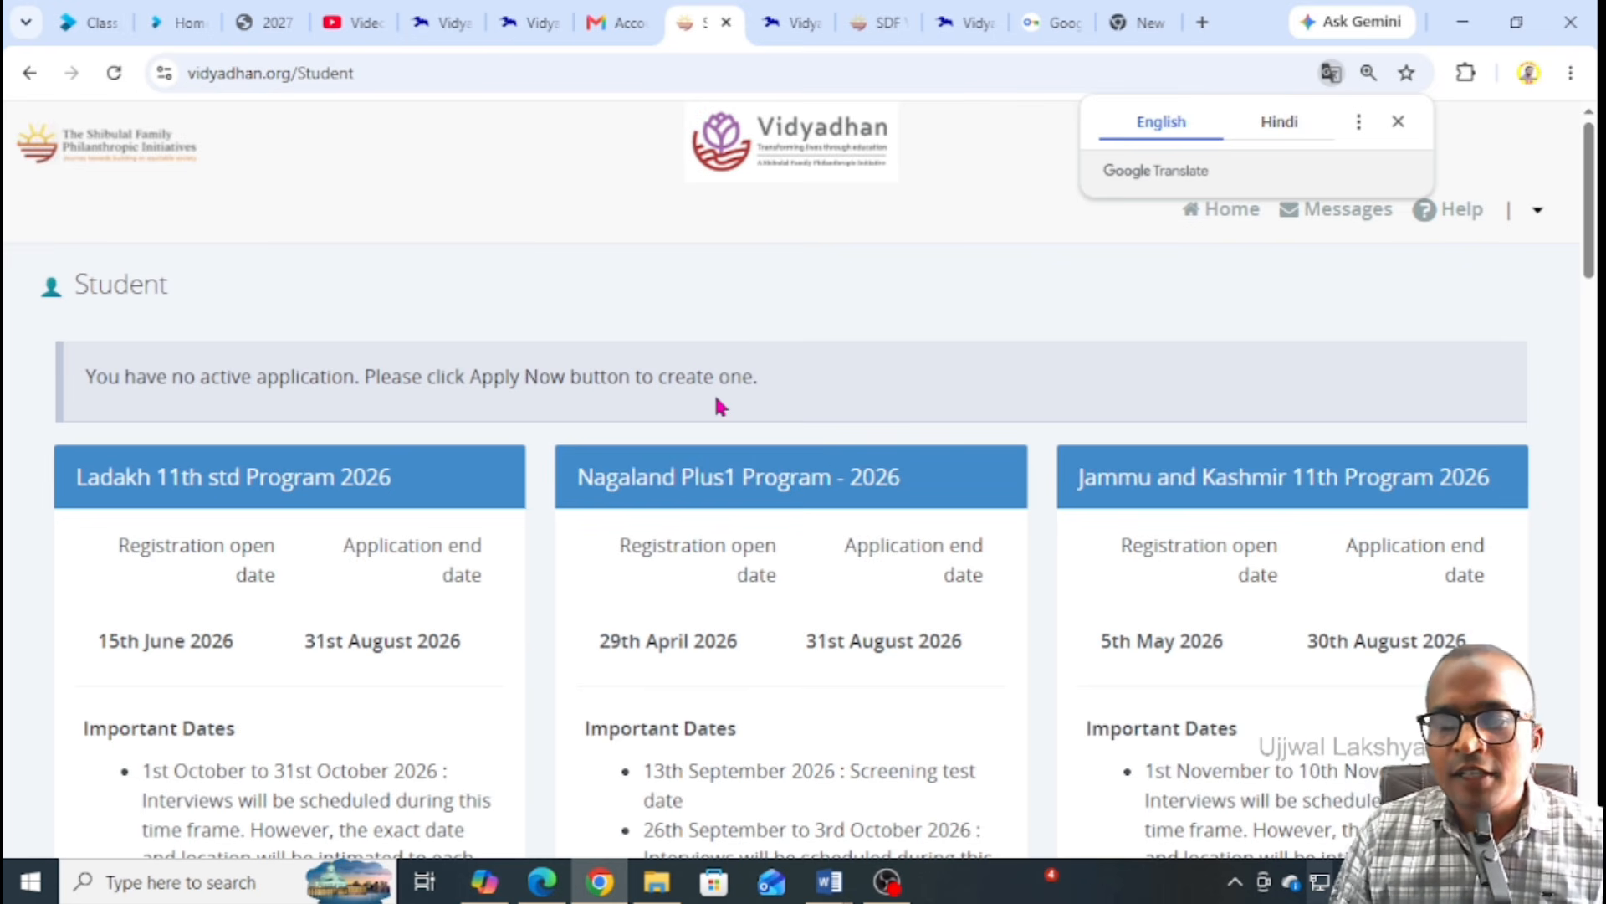
Choose Apply Now on the Chhattisgarh 11th Program 2026 card
scroll(724, 408, "down", 8)
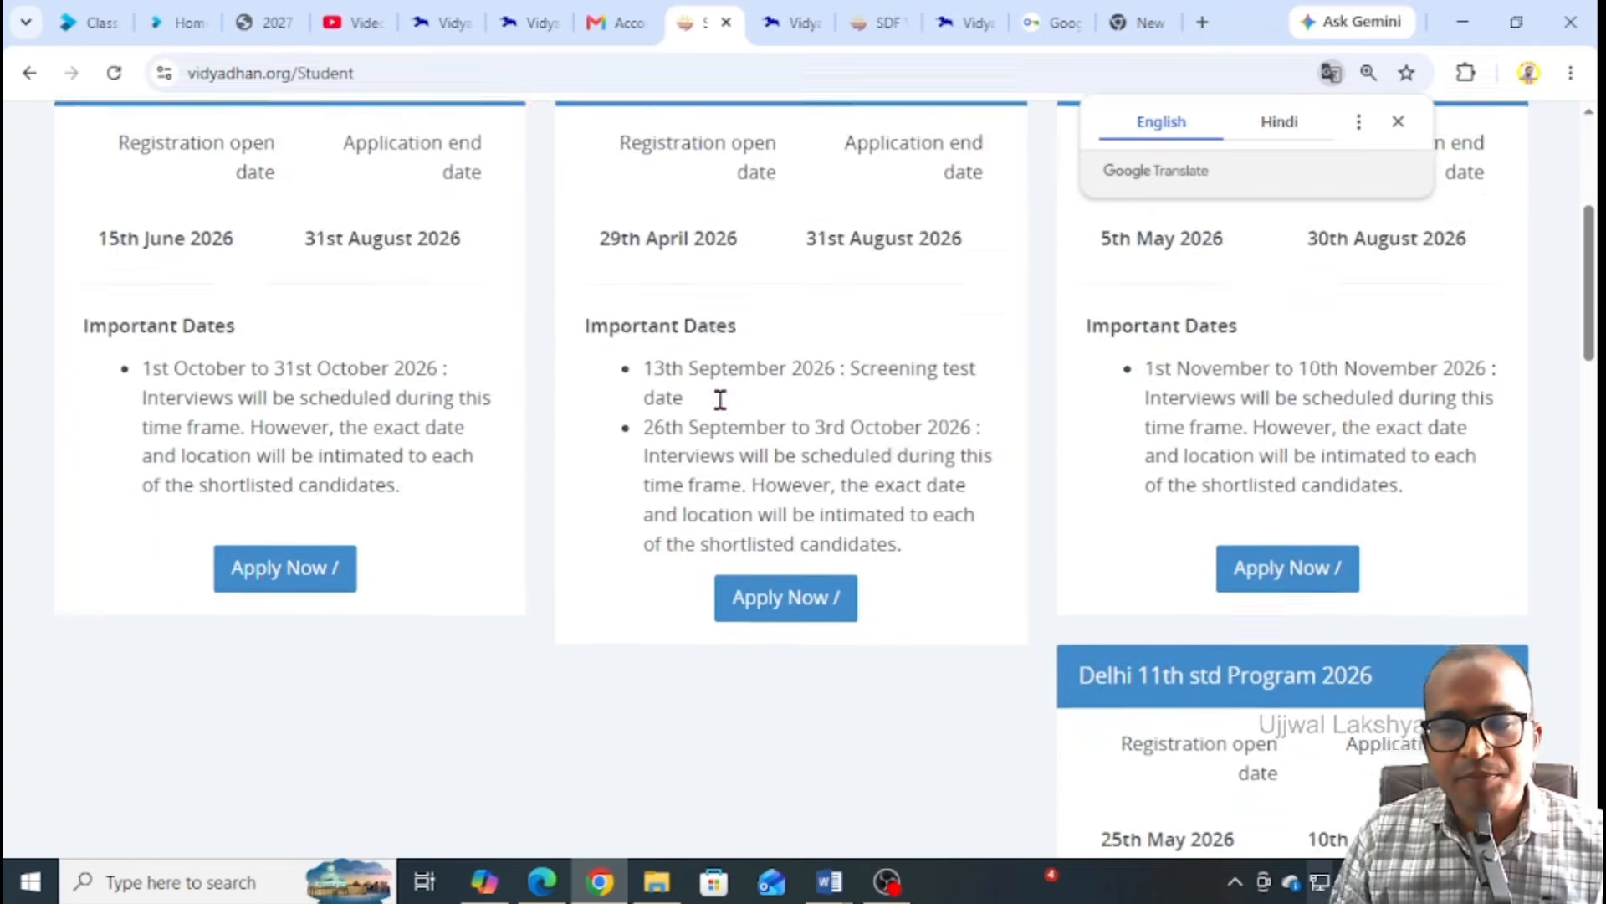
scroll(725, 408, "down", 13)
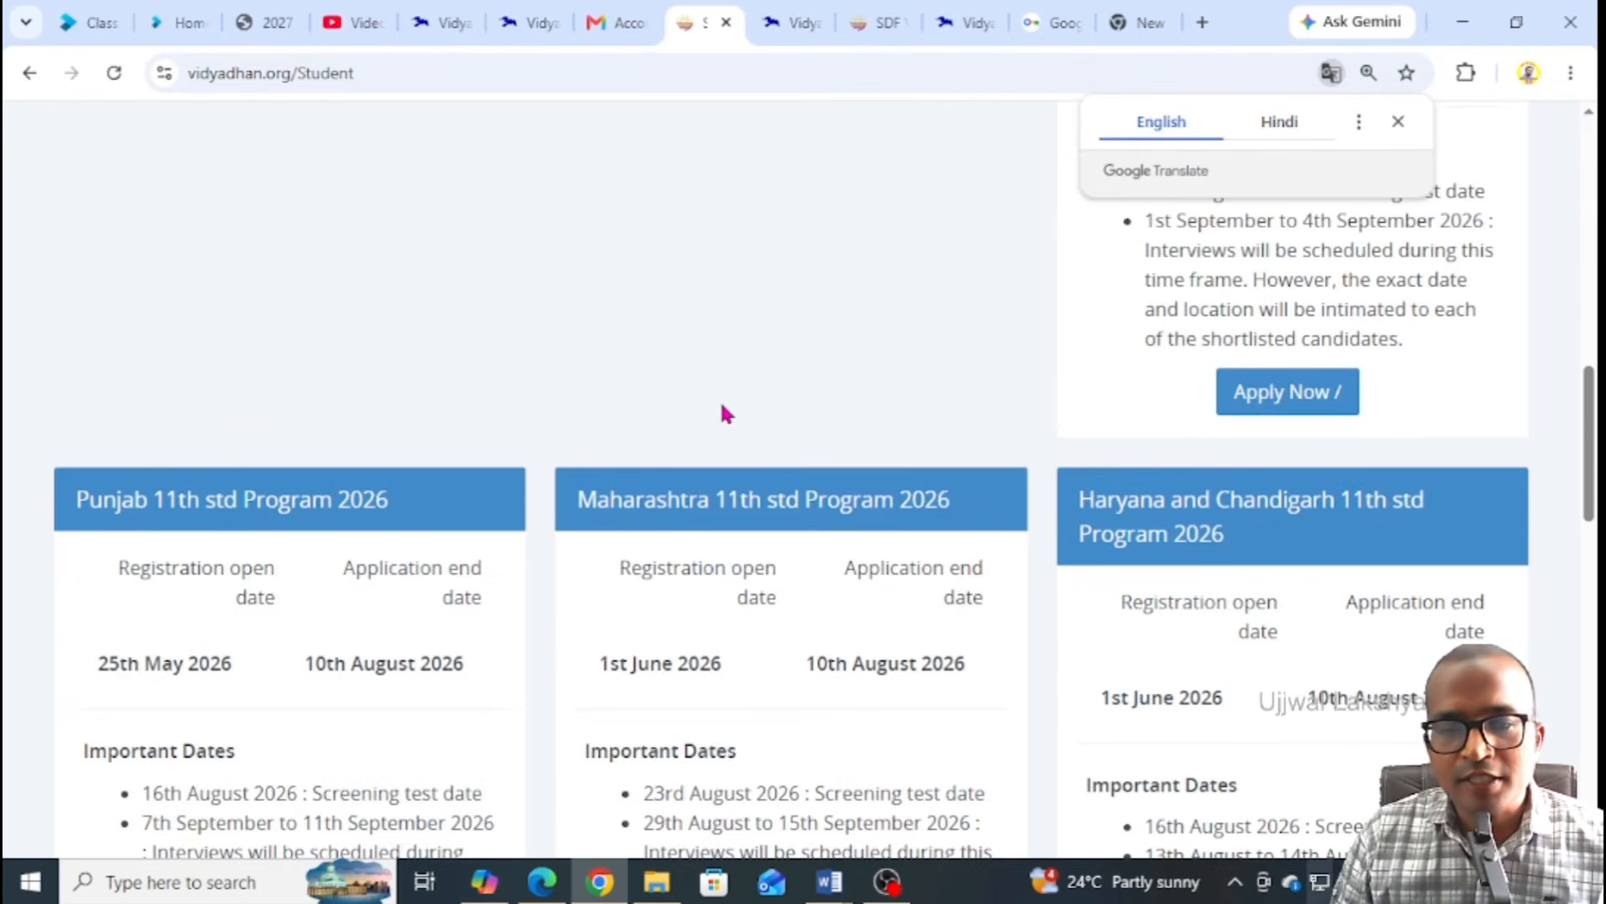
scroll(725, 407, "down", 9)
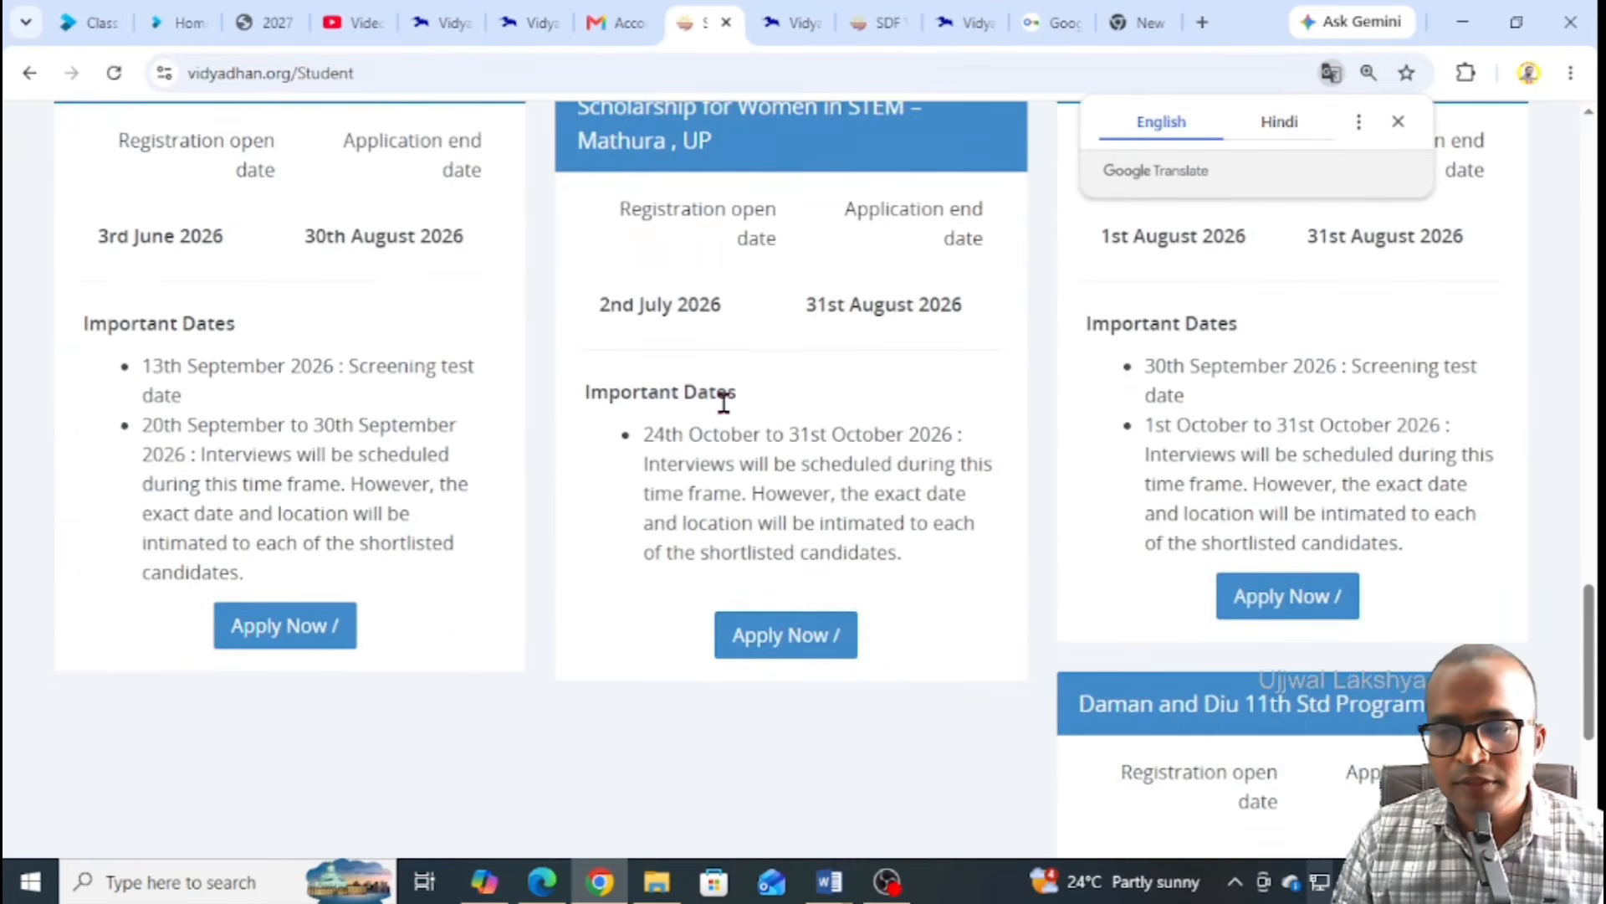
scroll(723, 402, "up", 7)
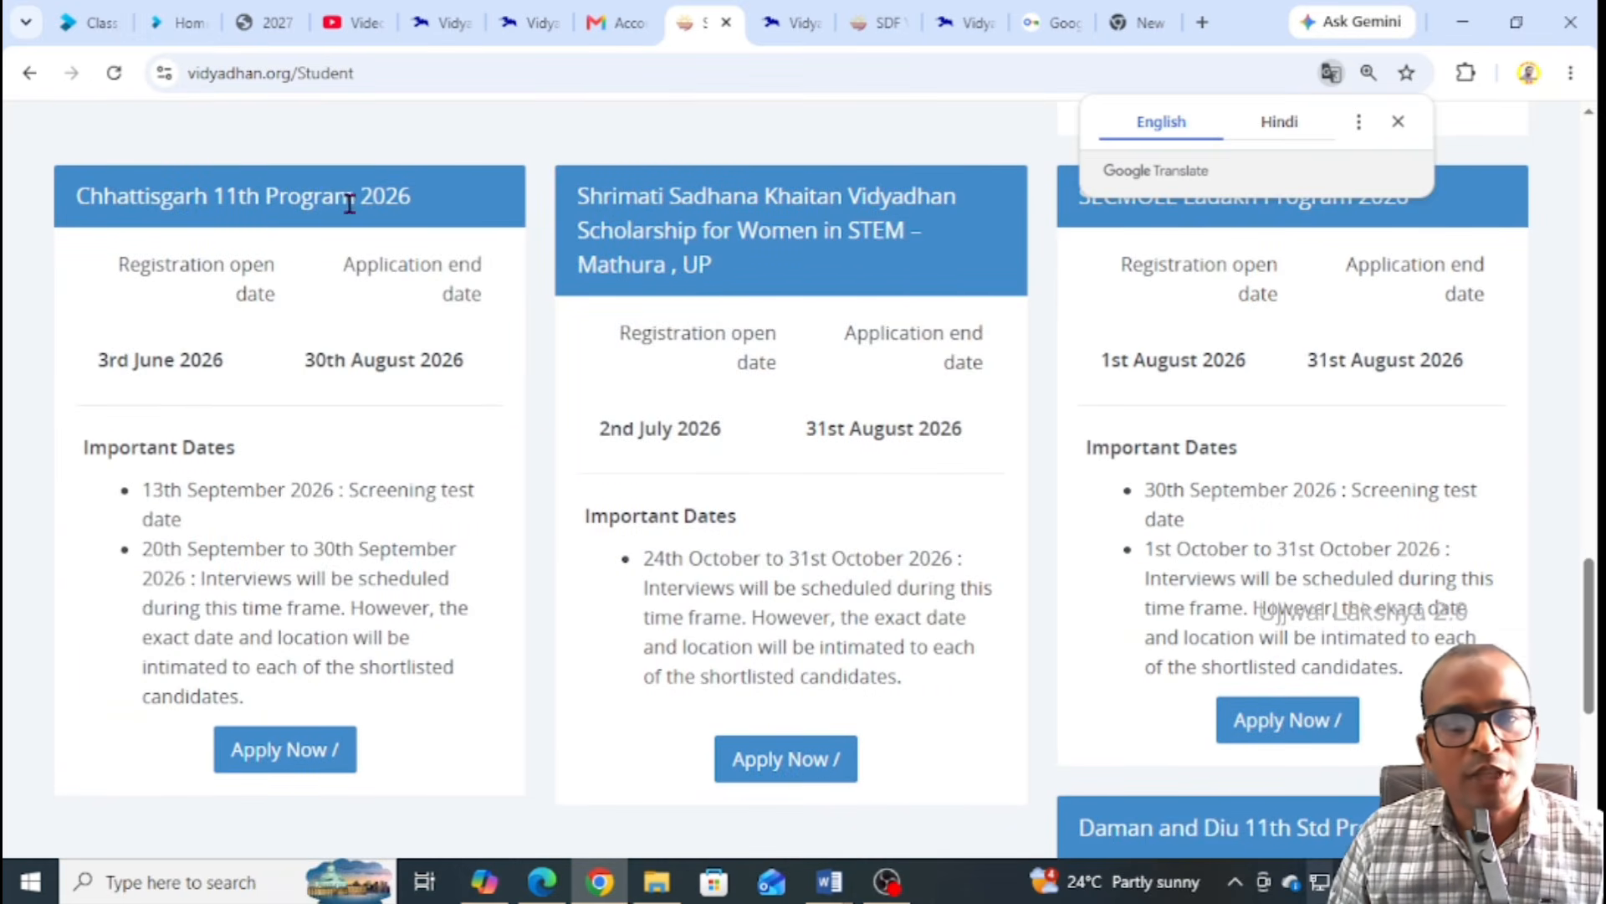
left_click(279, 752)
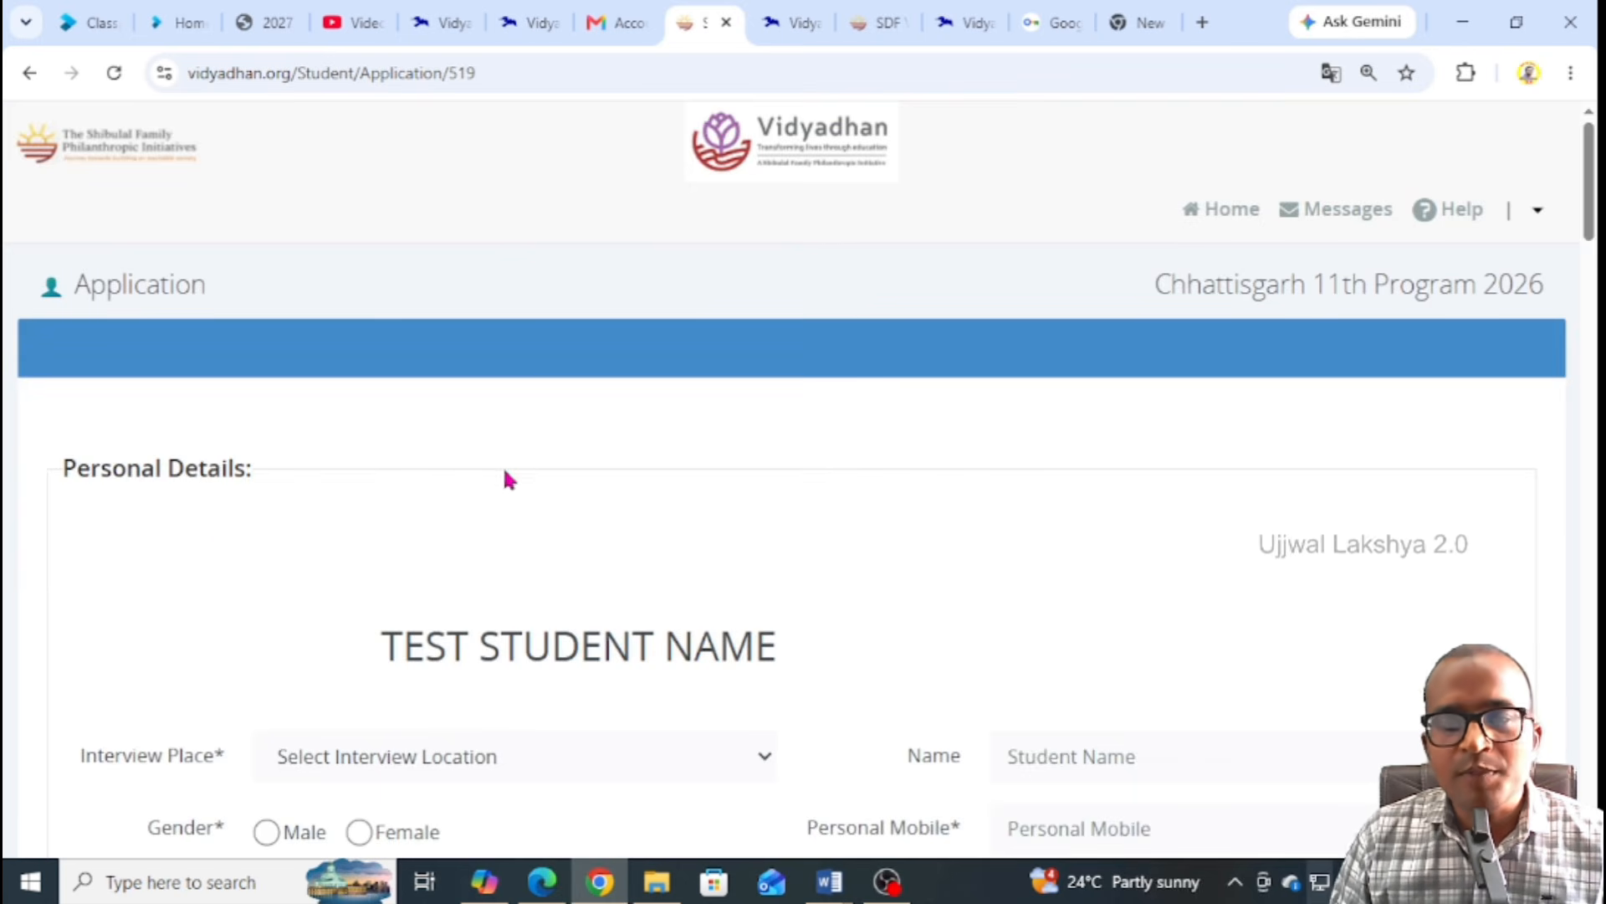
Set Interview Place to Online and select Male as the gender
scroll(527, 469, "down", 3)
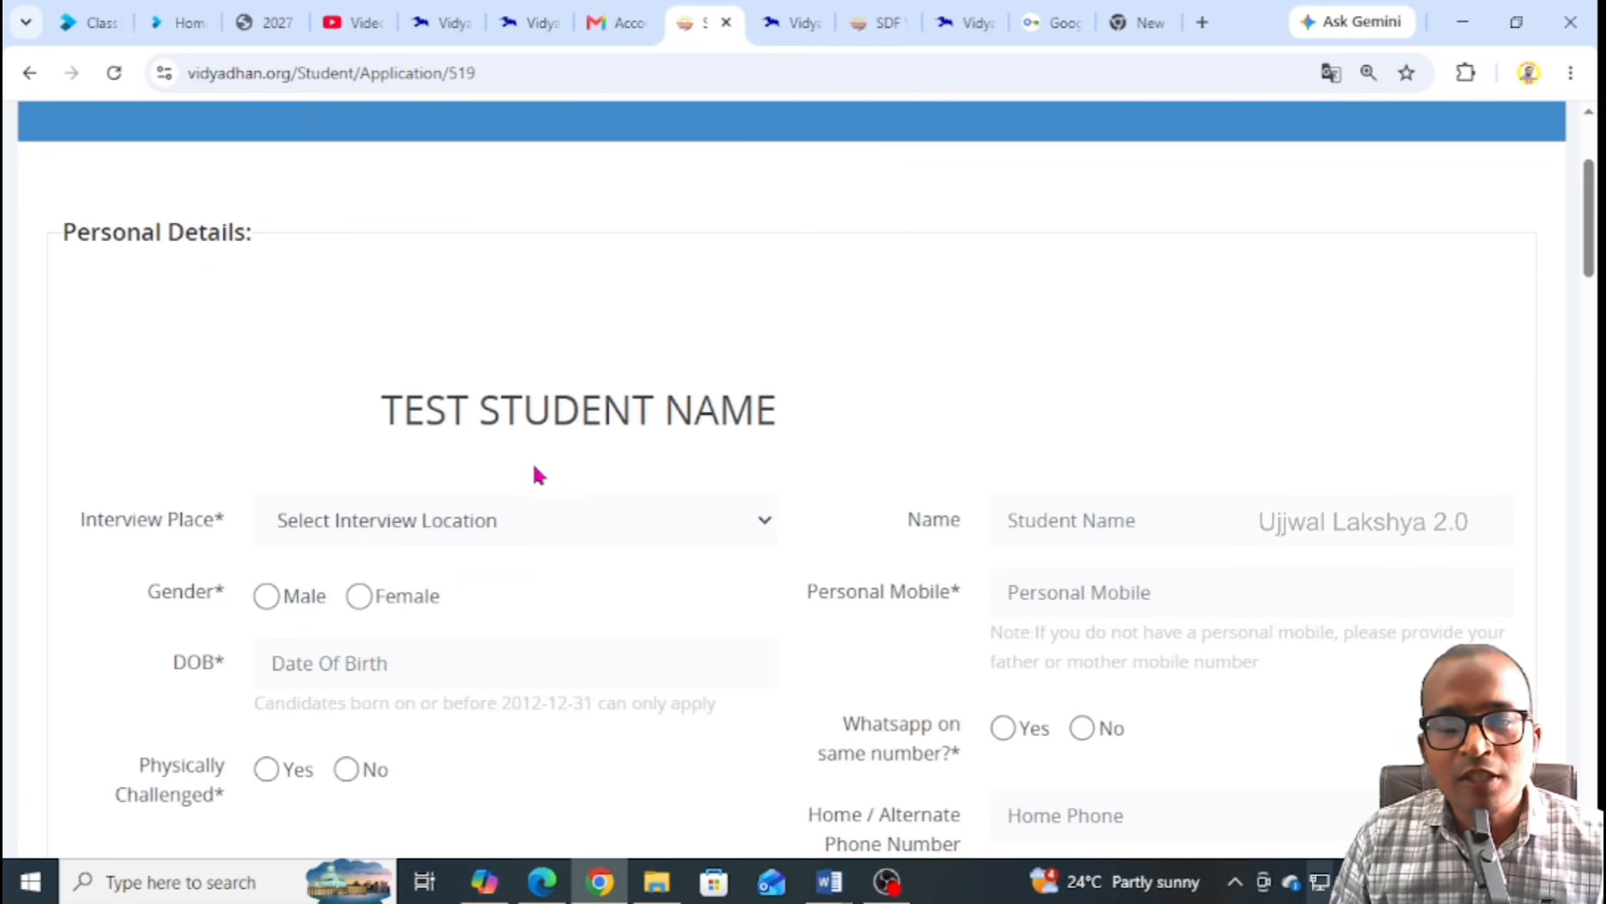
left_click_drag(383, 416, 766, 416)
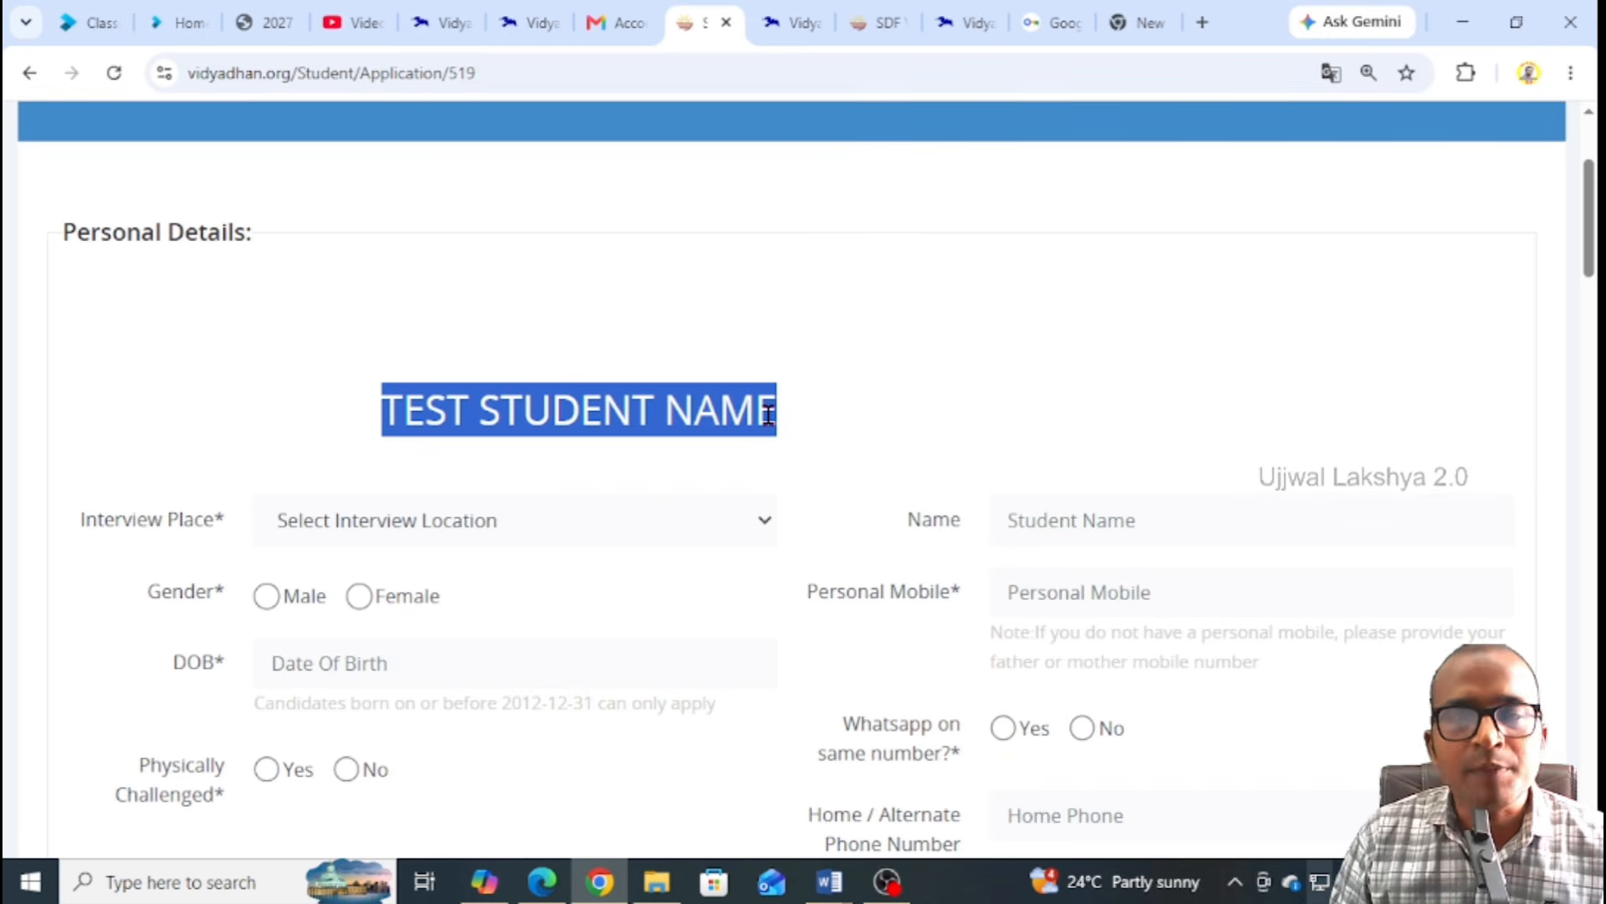
scroll(694, 418, "down", 1)
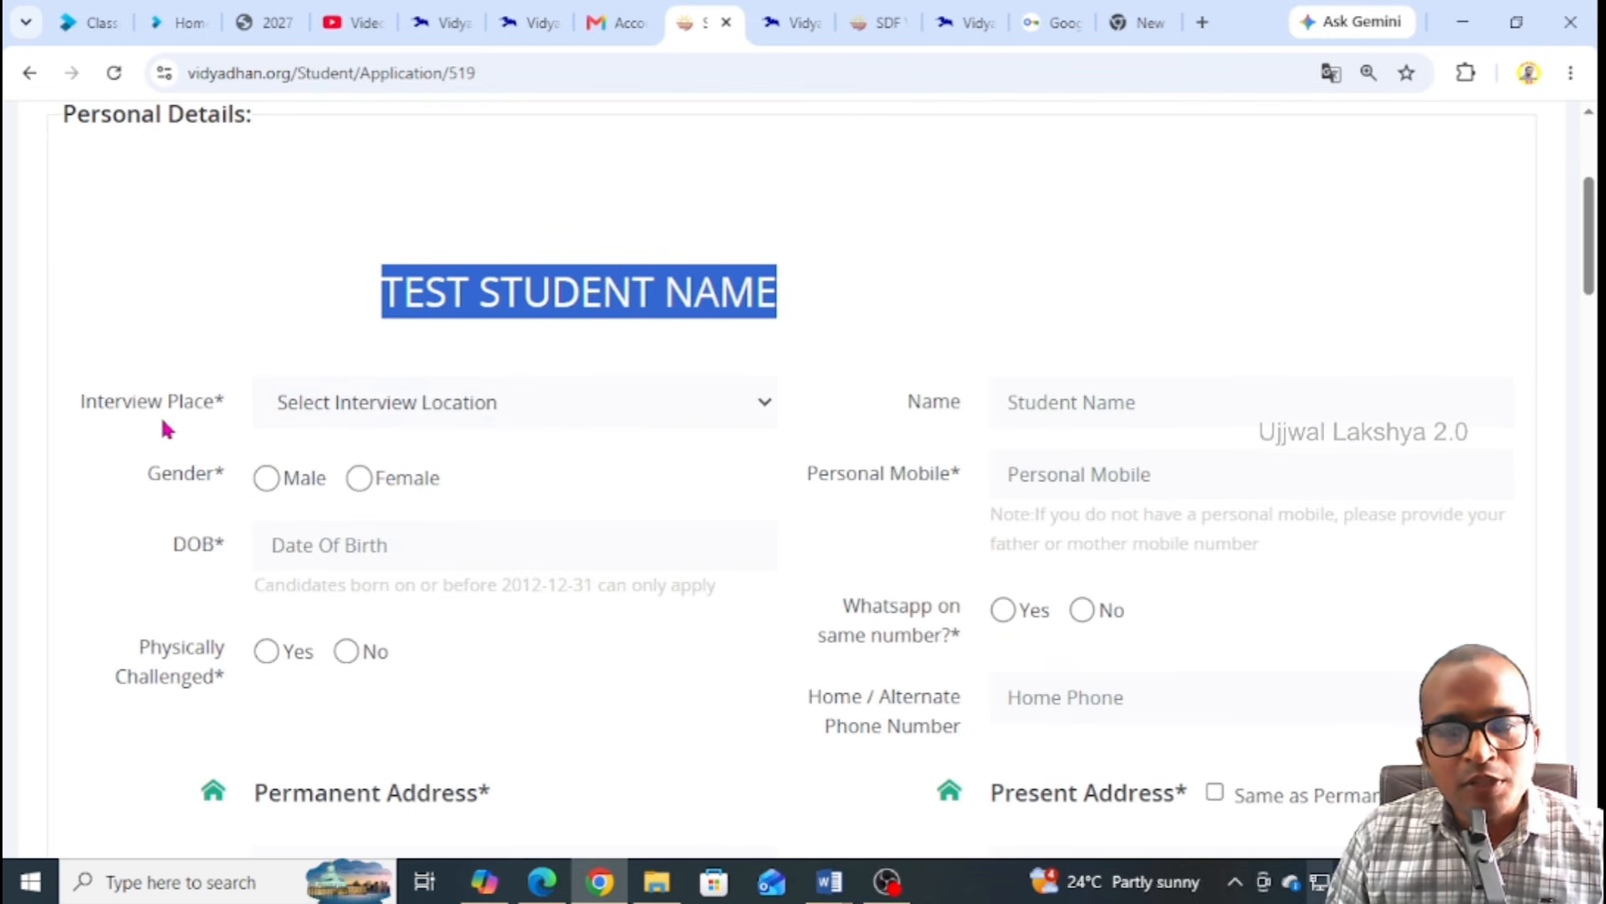
left_click(340, 402)
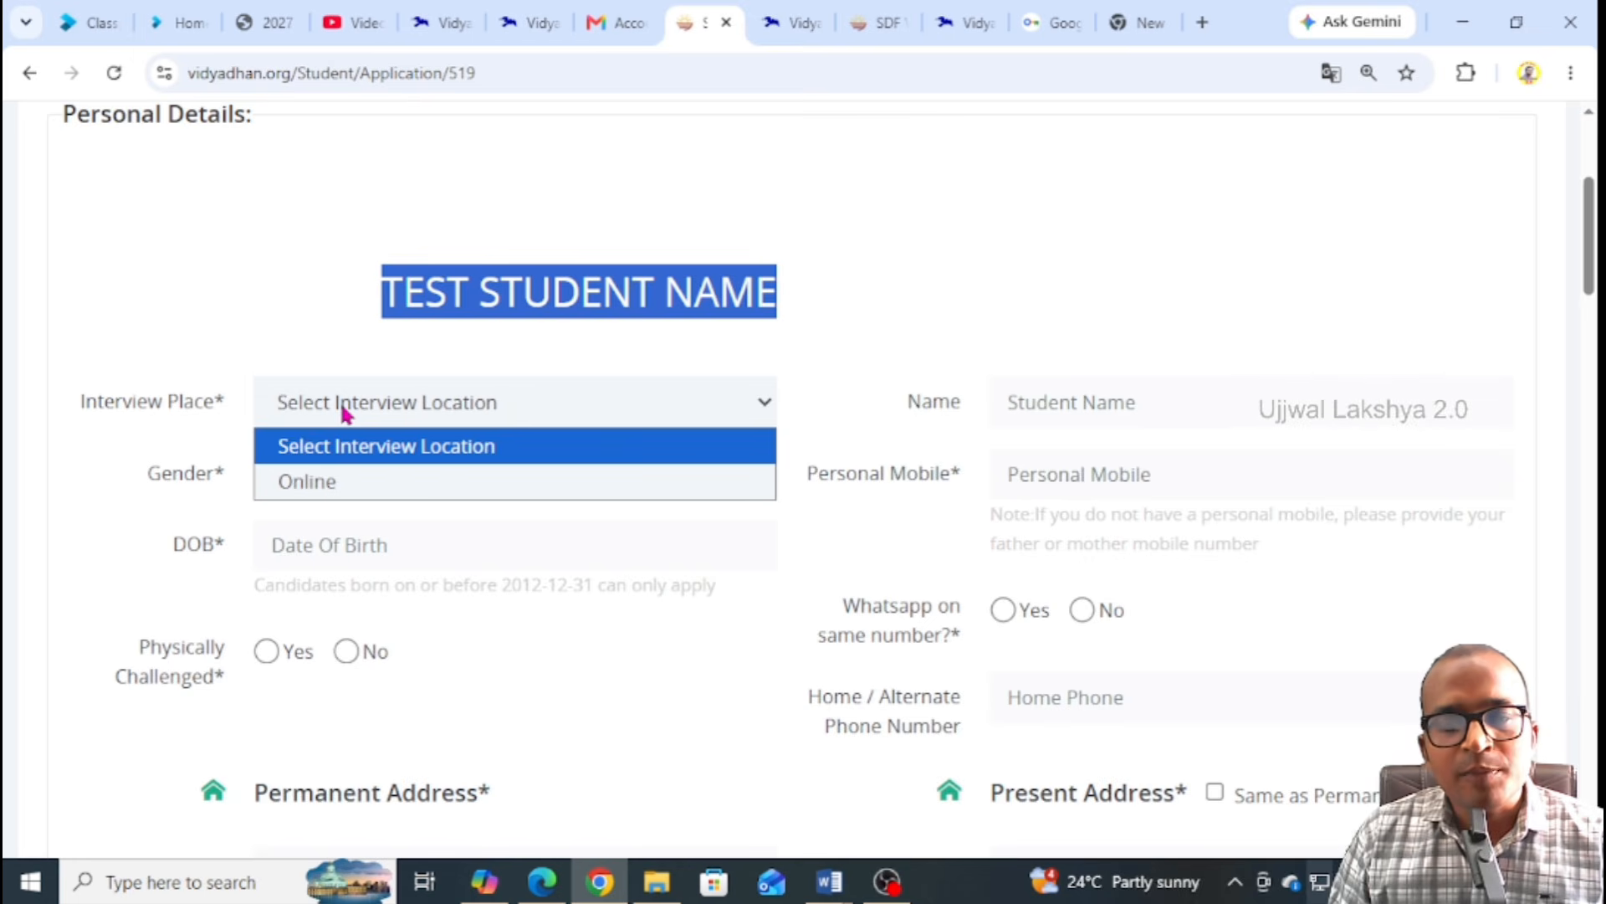
left_click(316, 481)
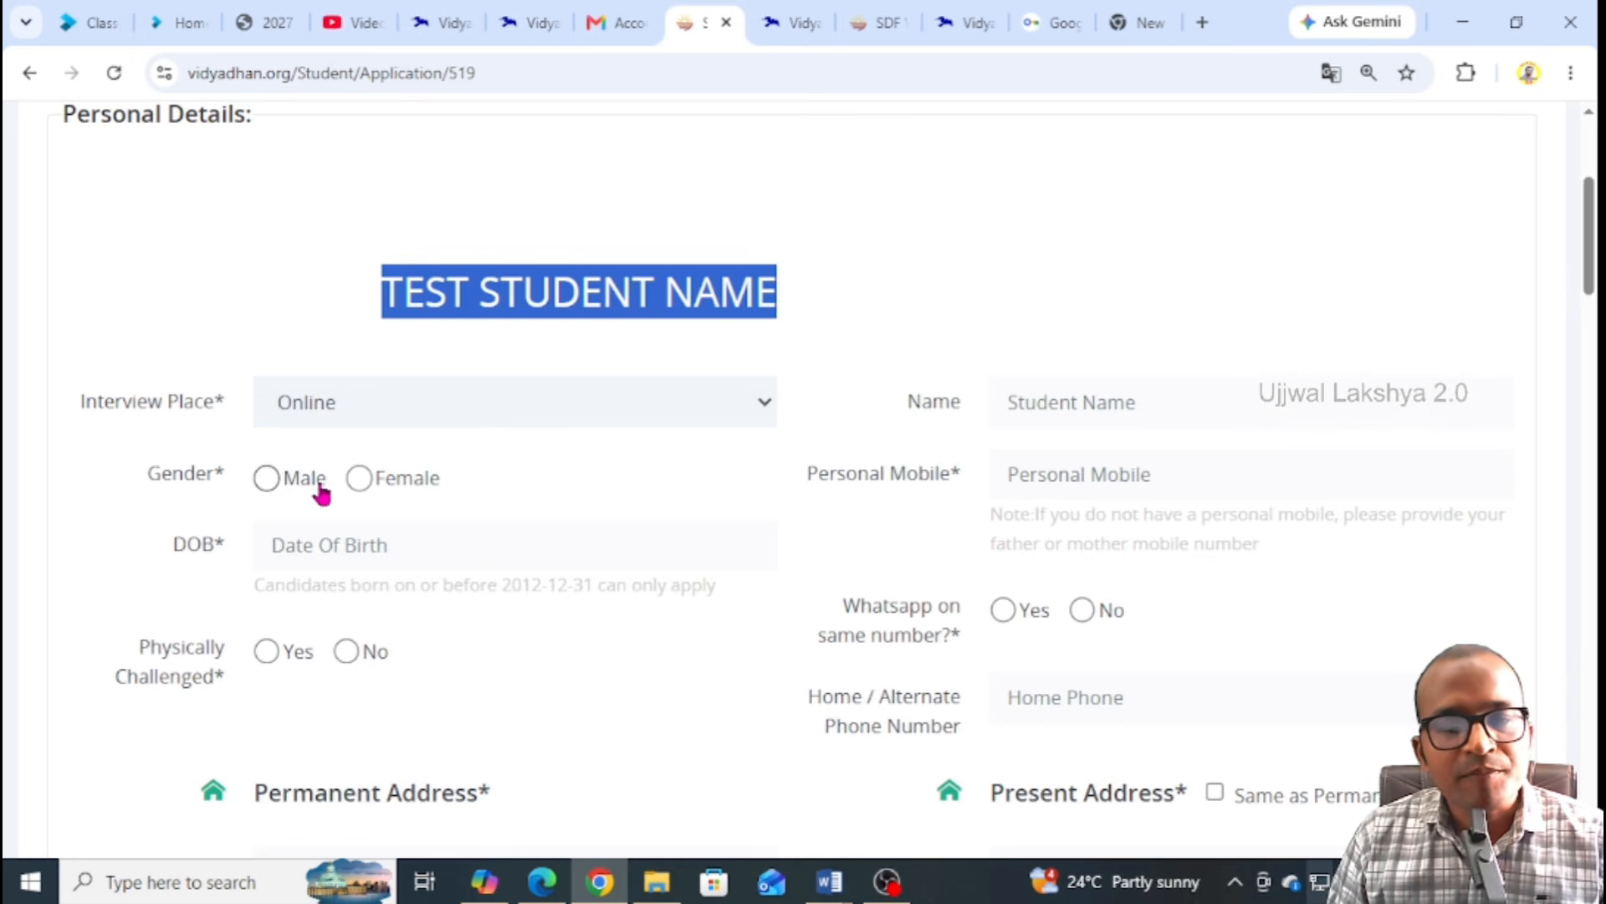
left_click(264, 481)
scroll(646, 452, "down", 2)
scroll(646, 452, "up", 1)
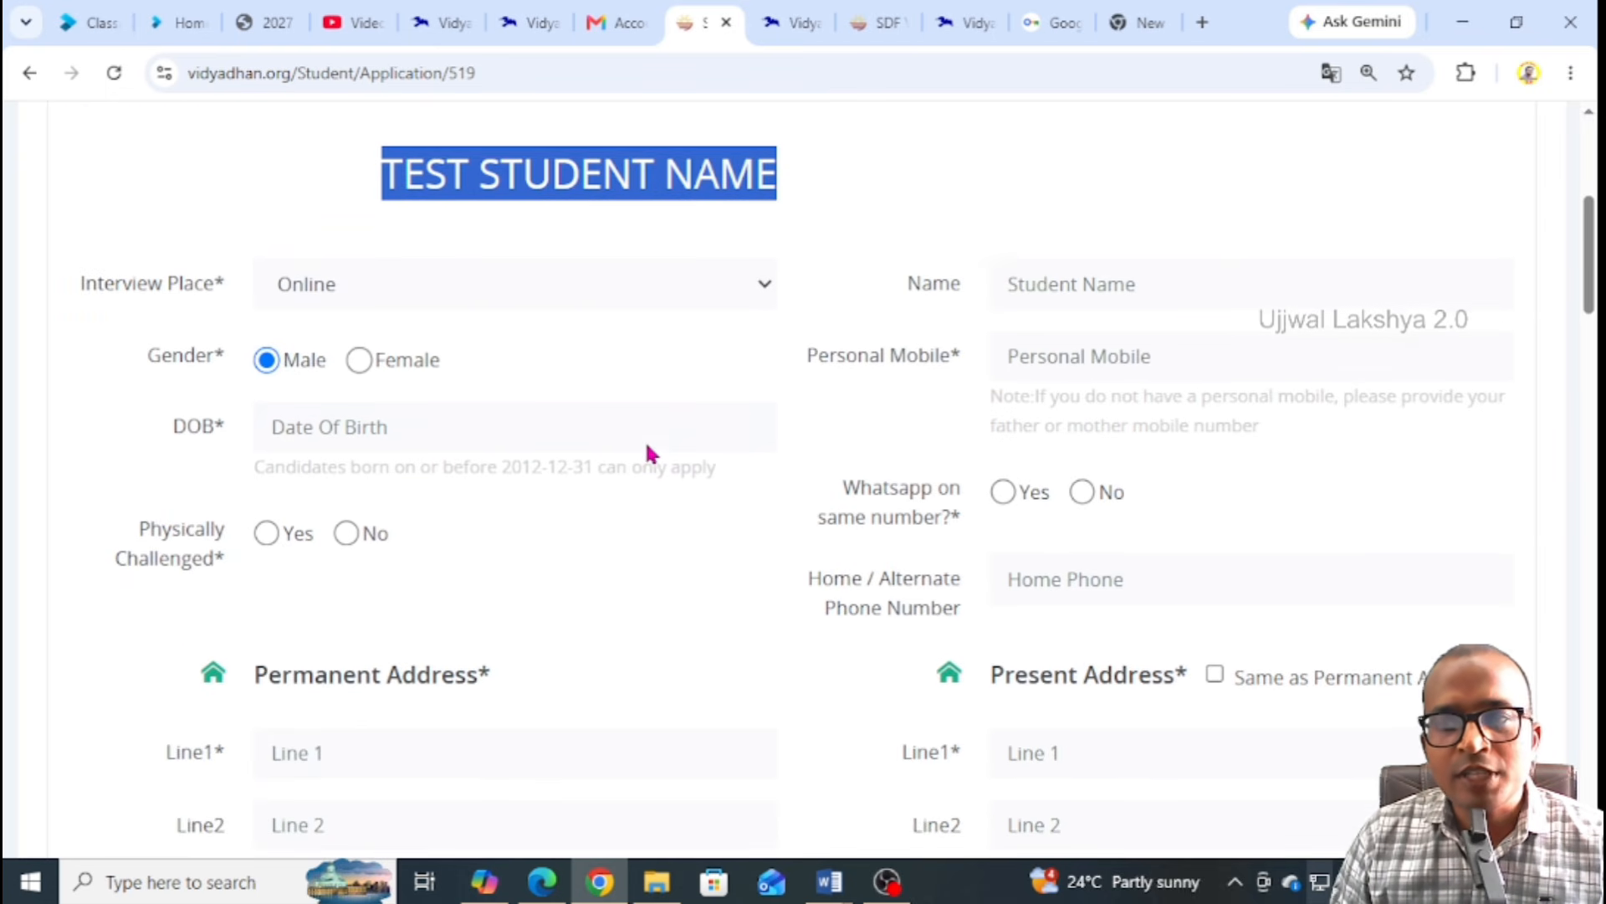
Pick 9 June 2010 in the date picker so DOB reads 09-06-2010
left_click(358, 436)
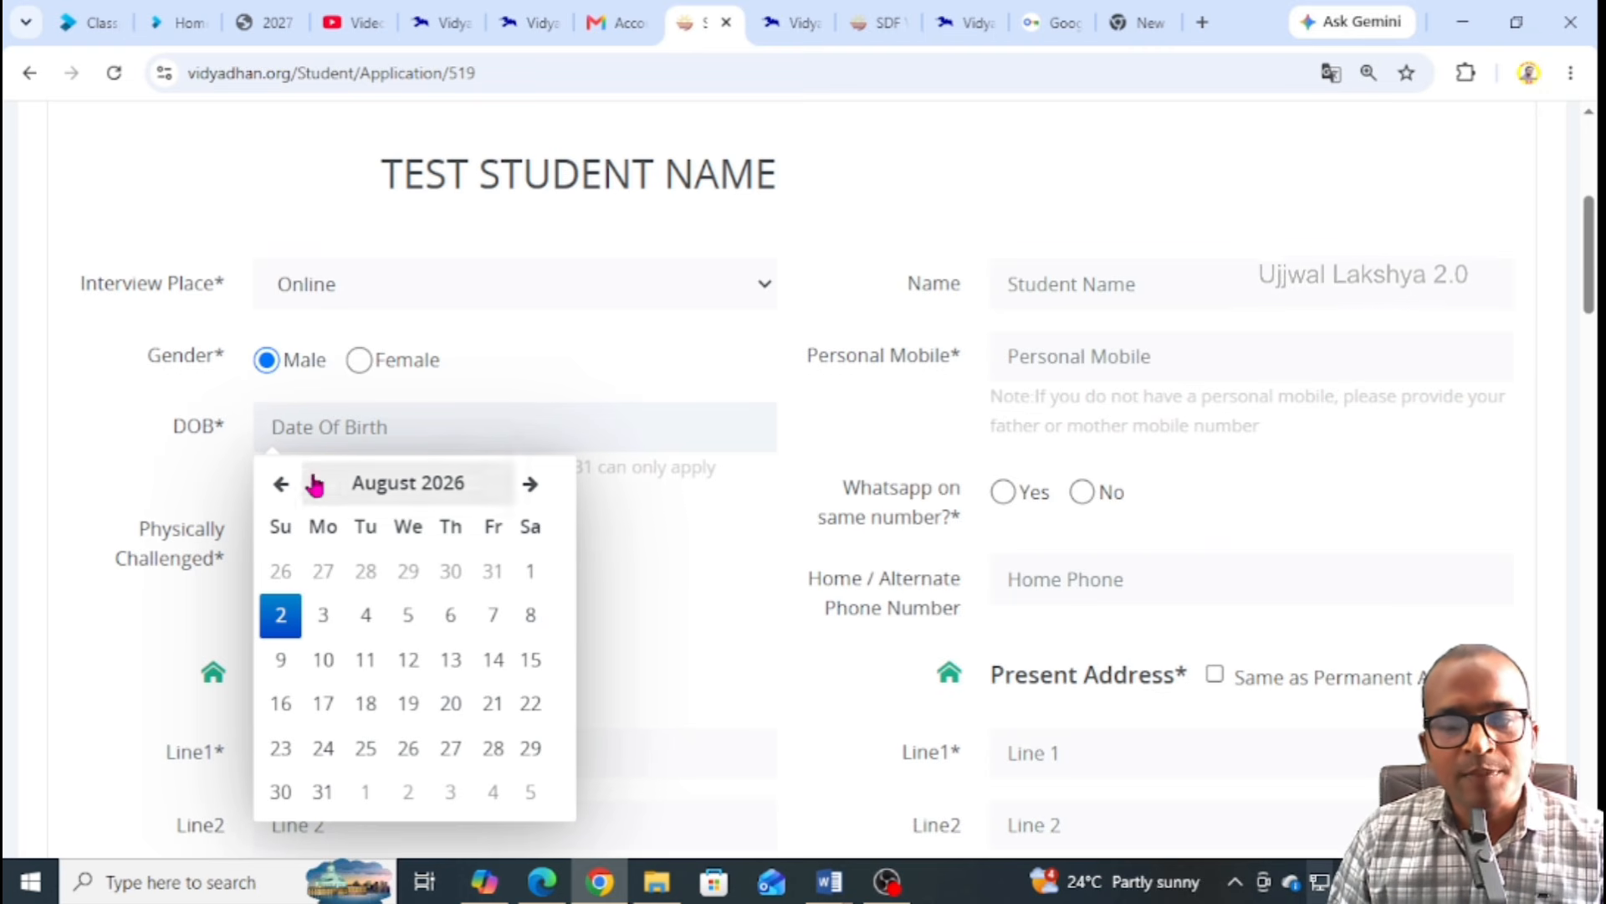
left_click(421, 489)
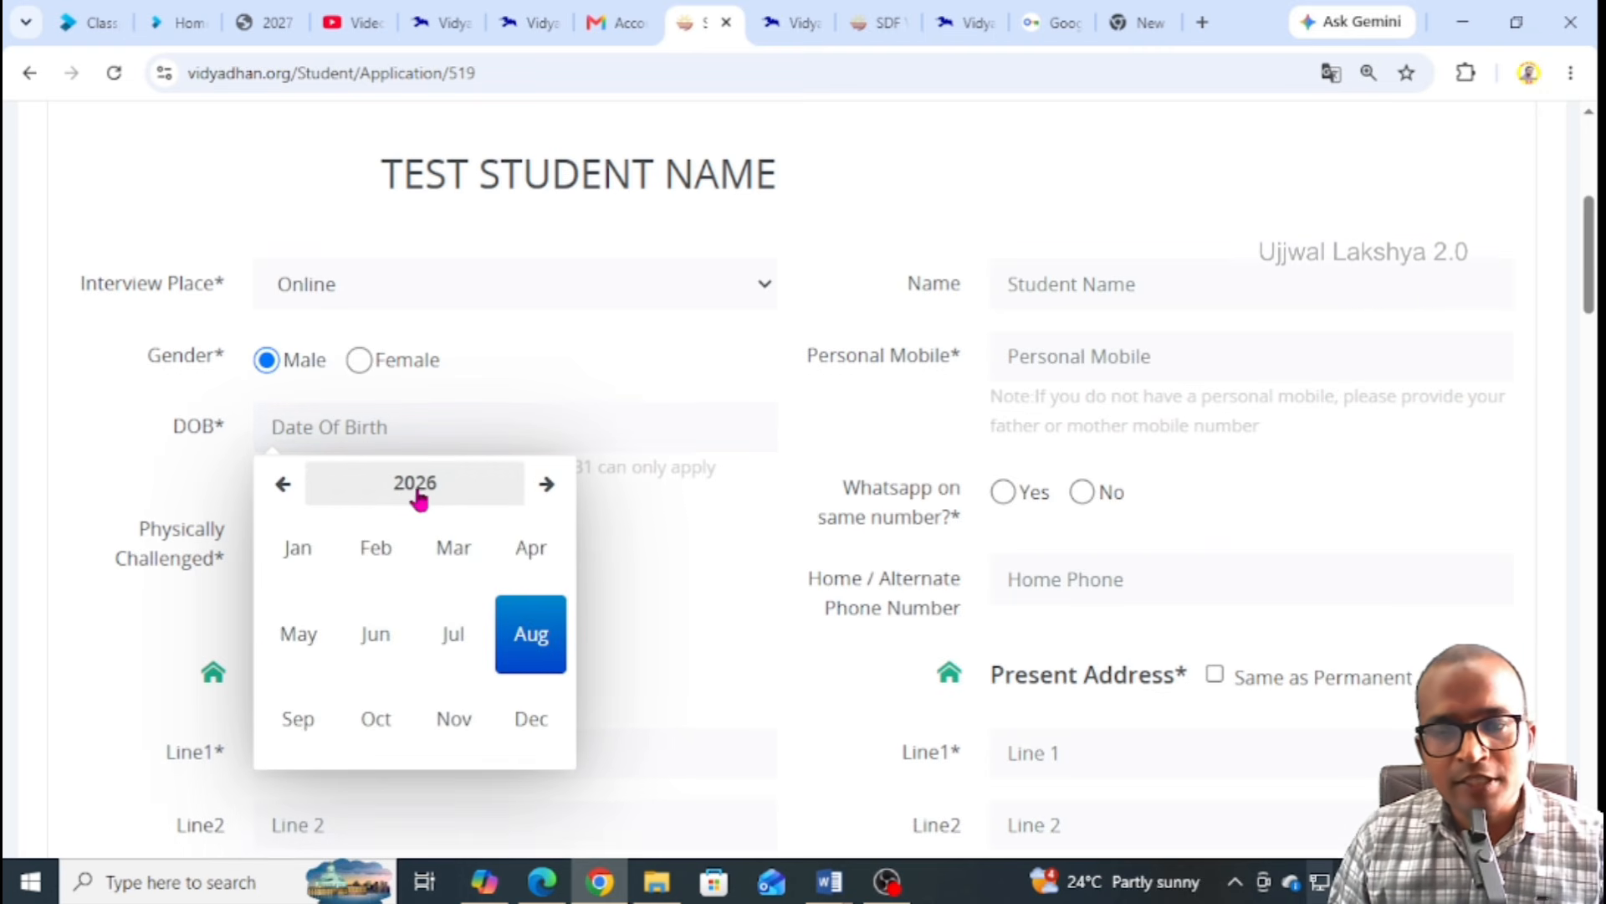
left_click(408, 494)
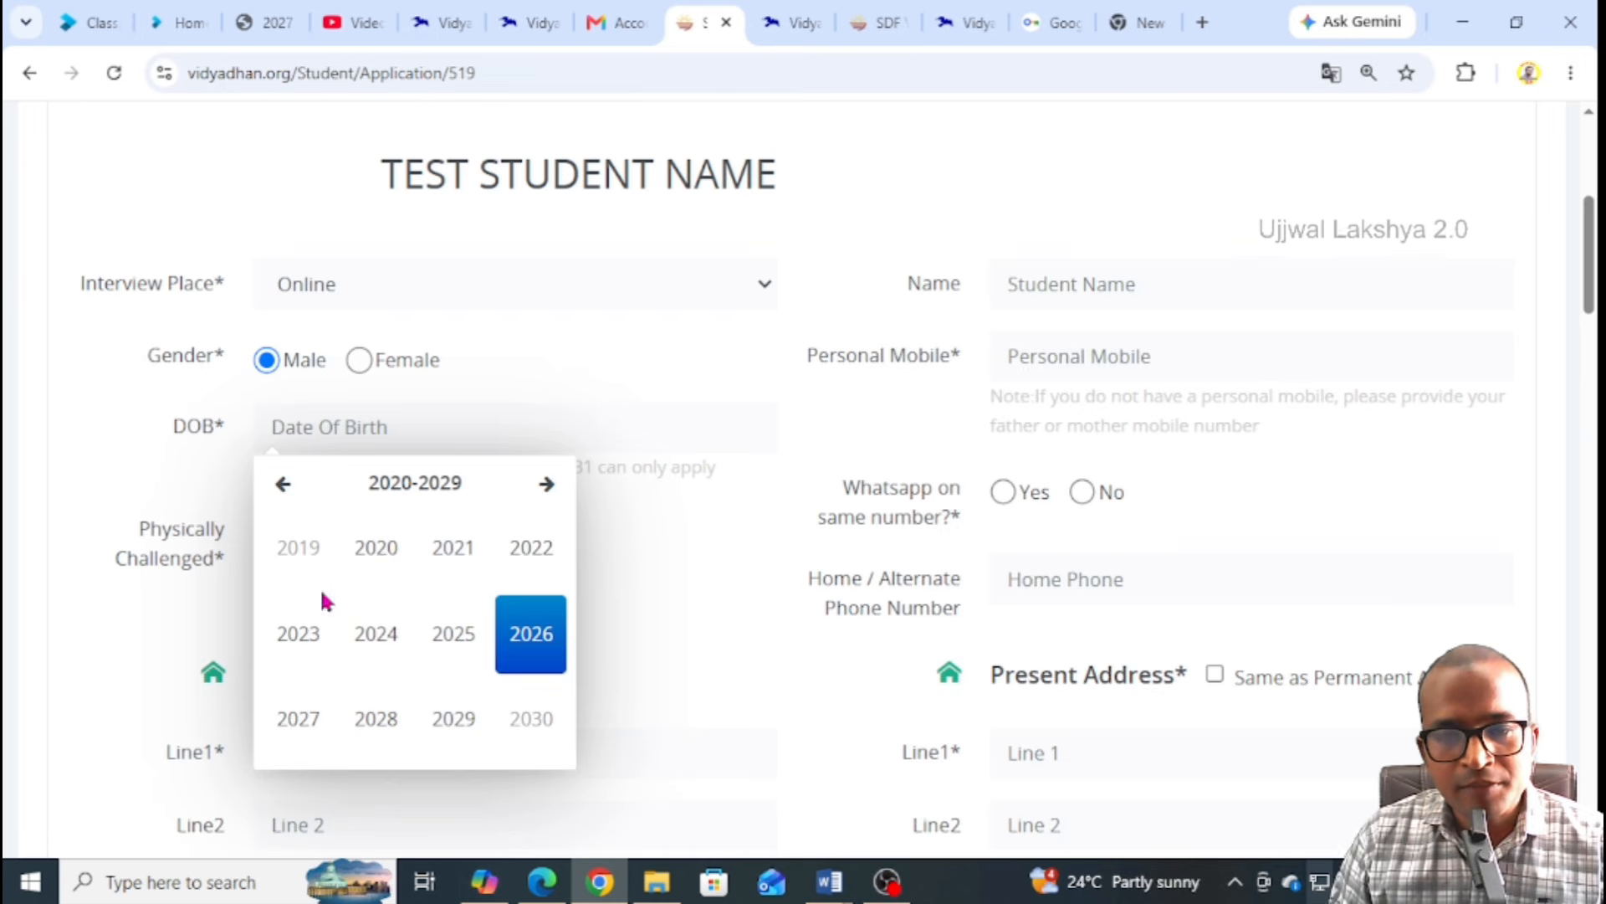
left_click(283, 485)
left_click(378, 550)
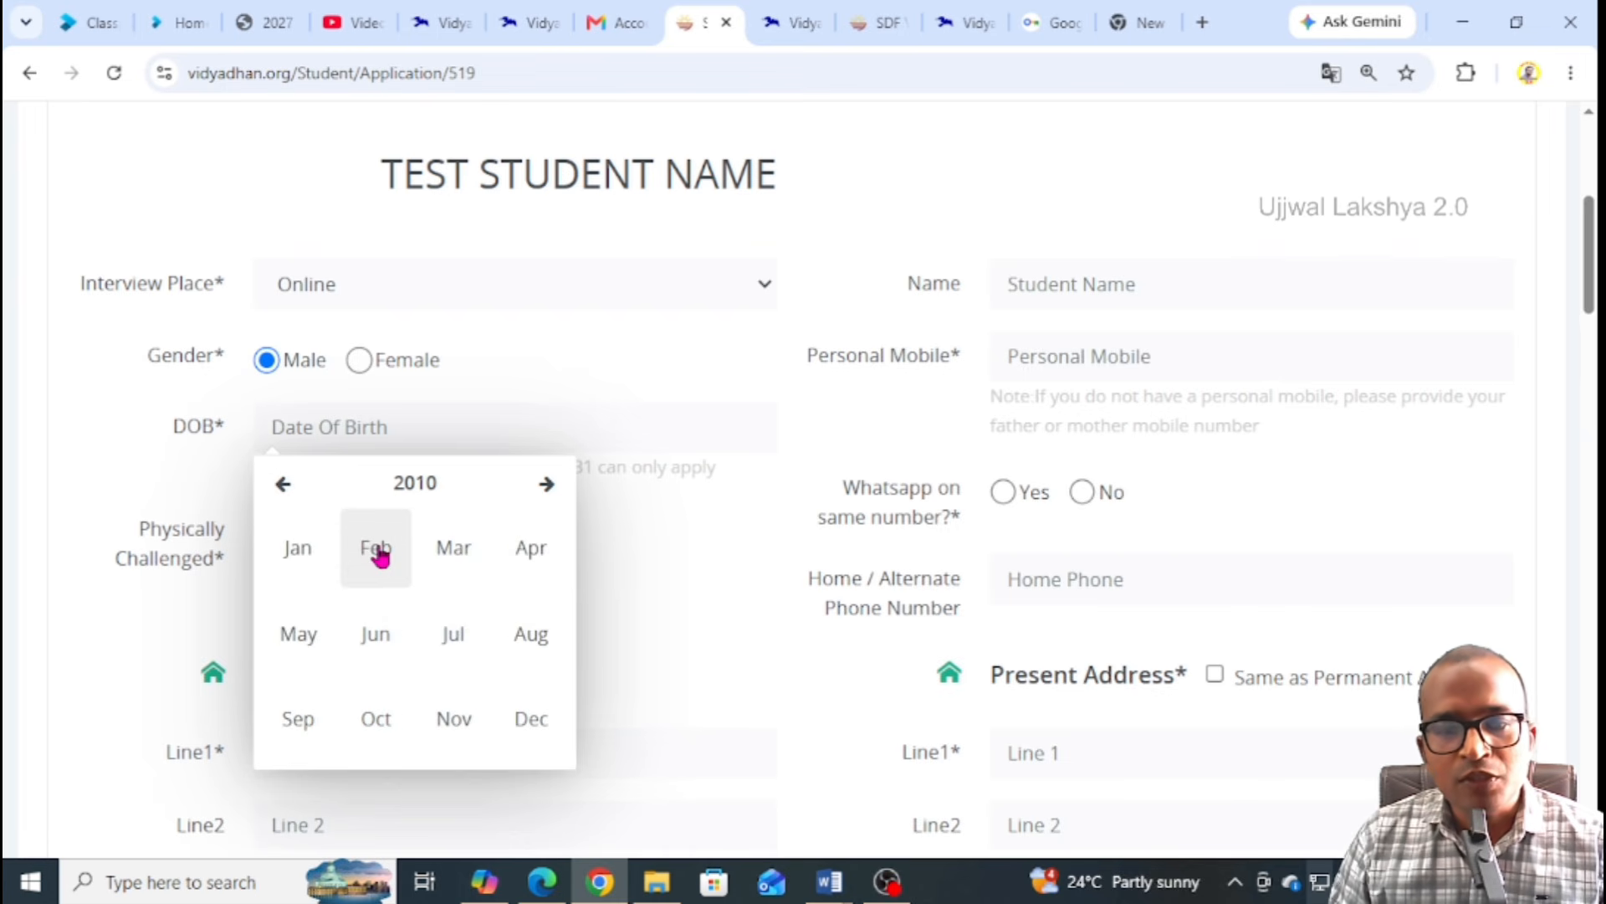
left_click(375, 637)
left_click(405, 621)
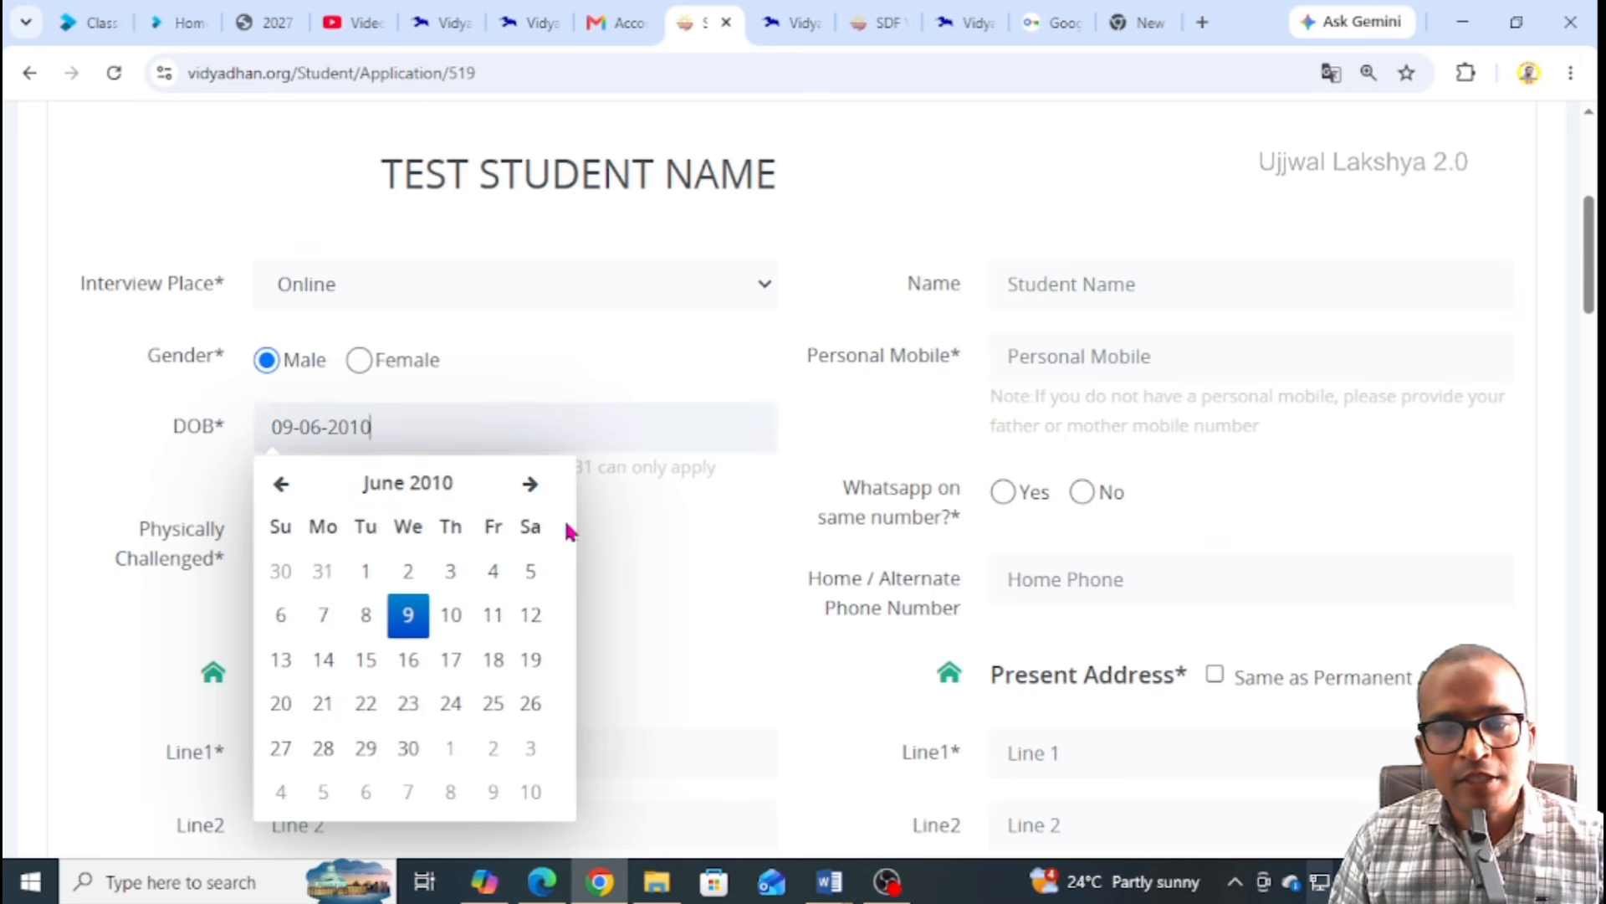
left_click(626, 554)
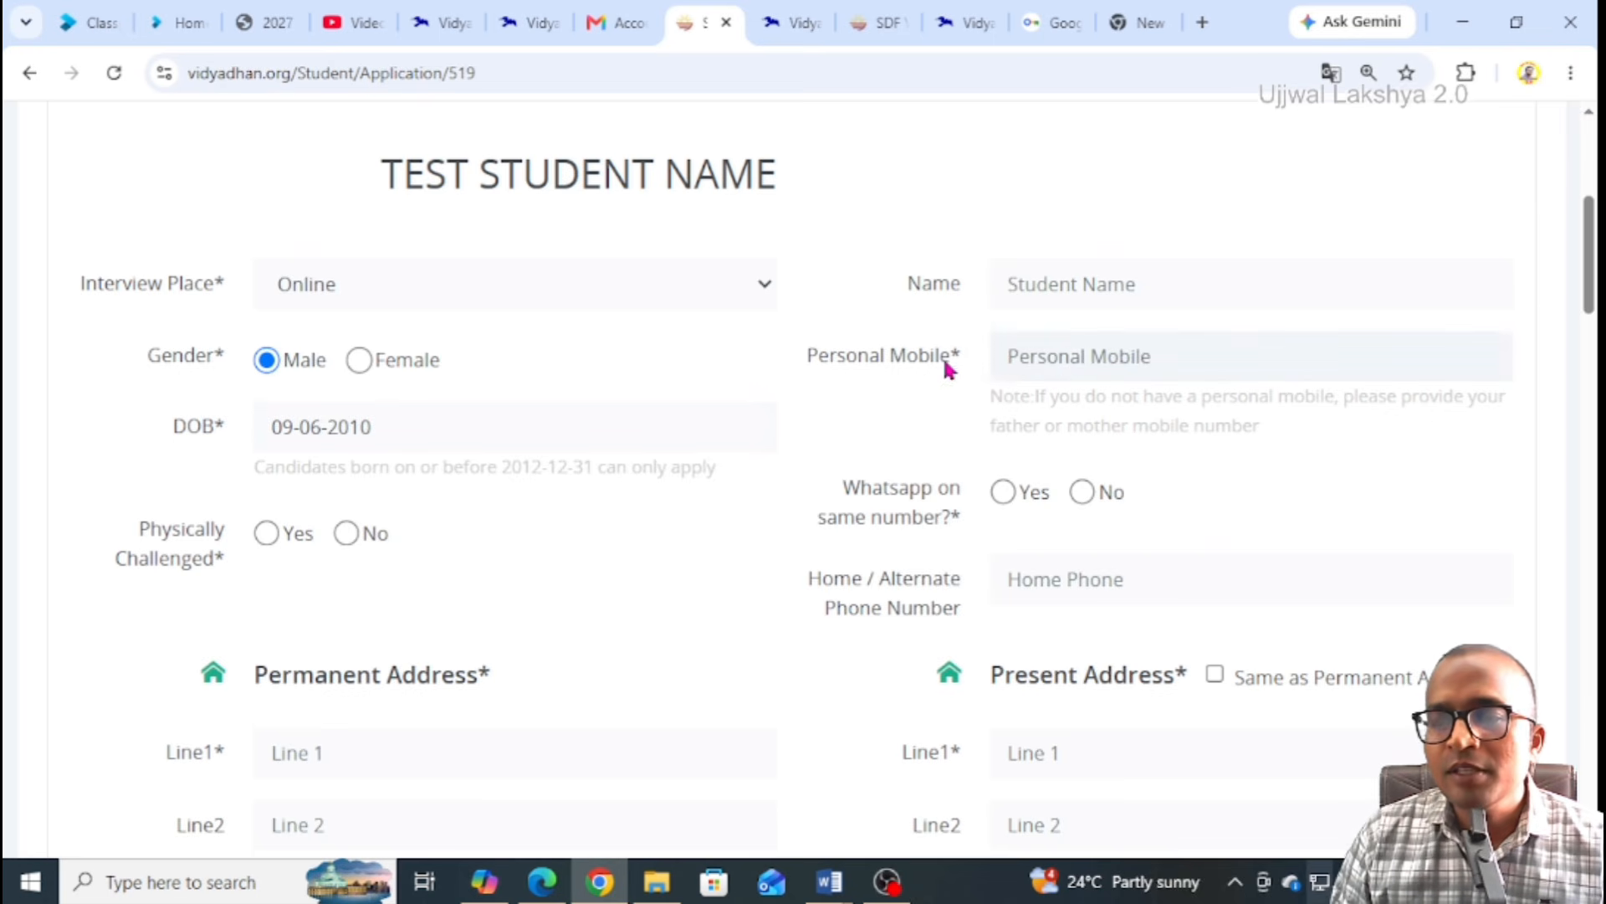
Enter the student's name and personal mobile number
left_click(1076, 284)
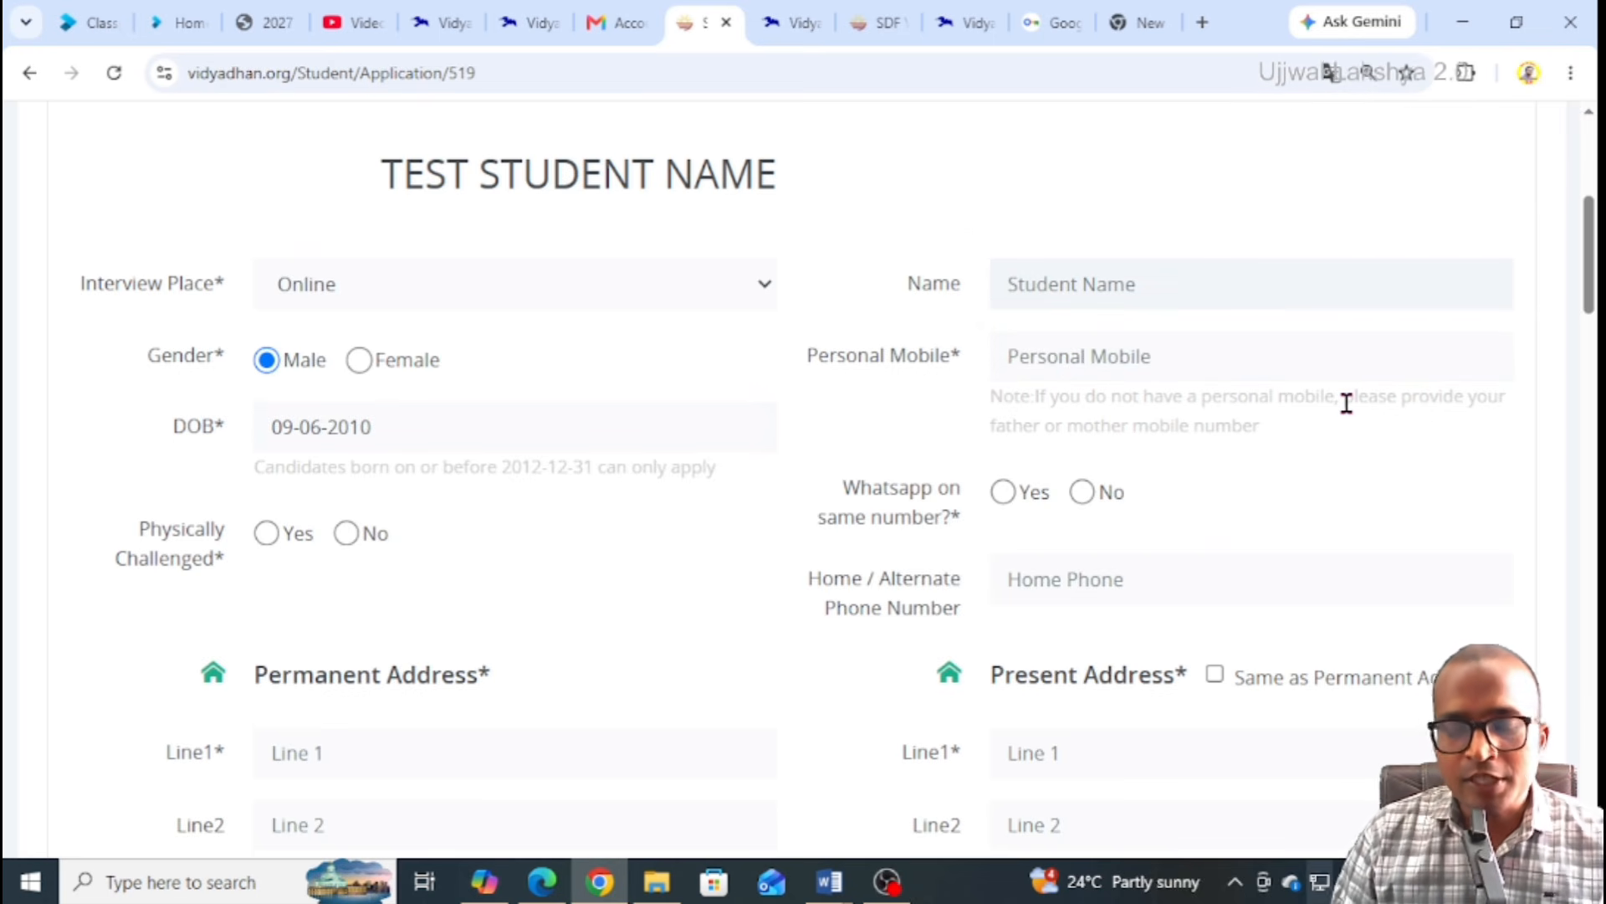
type("Test student name")
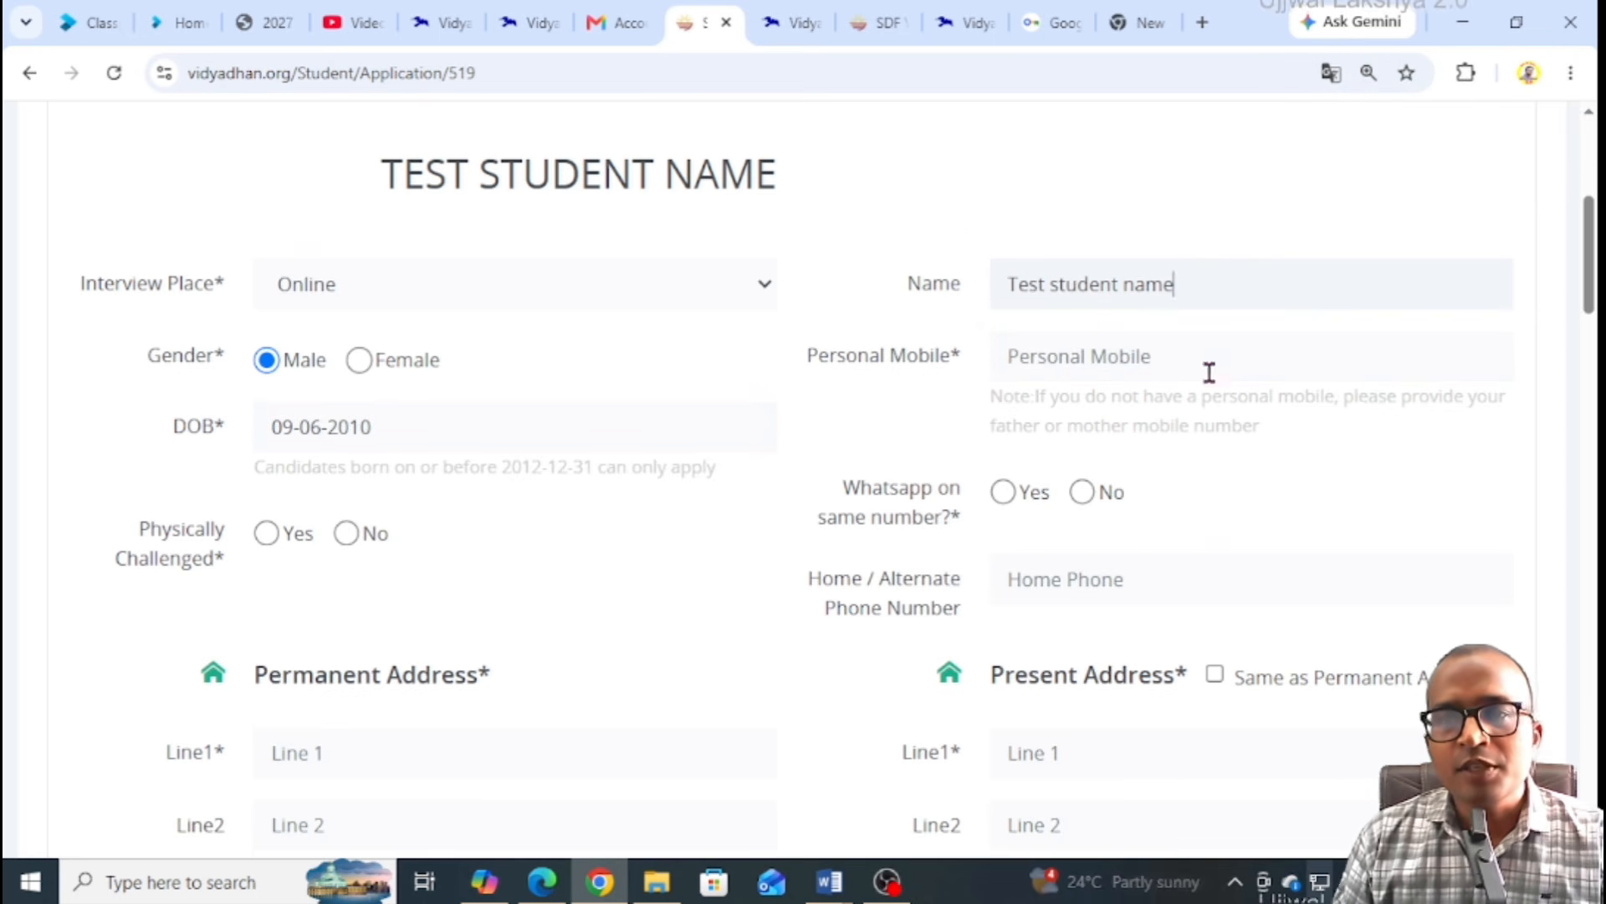
type("98")
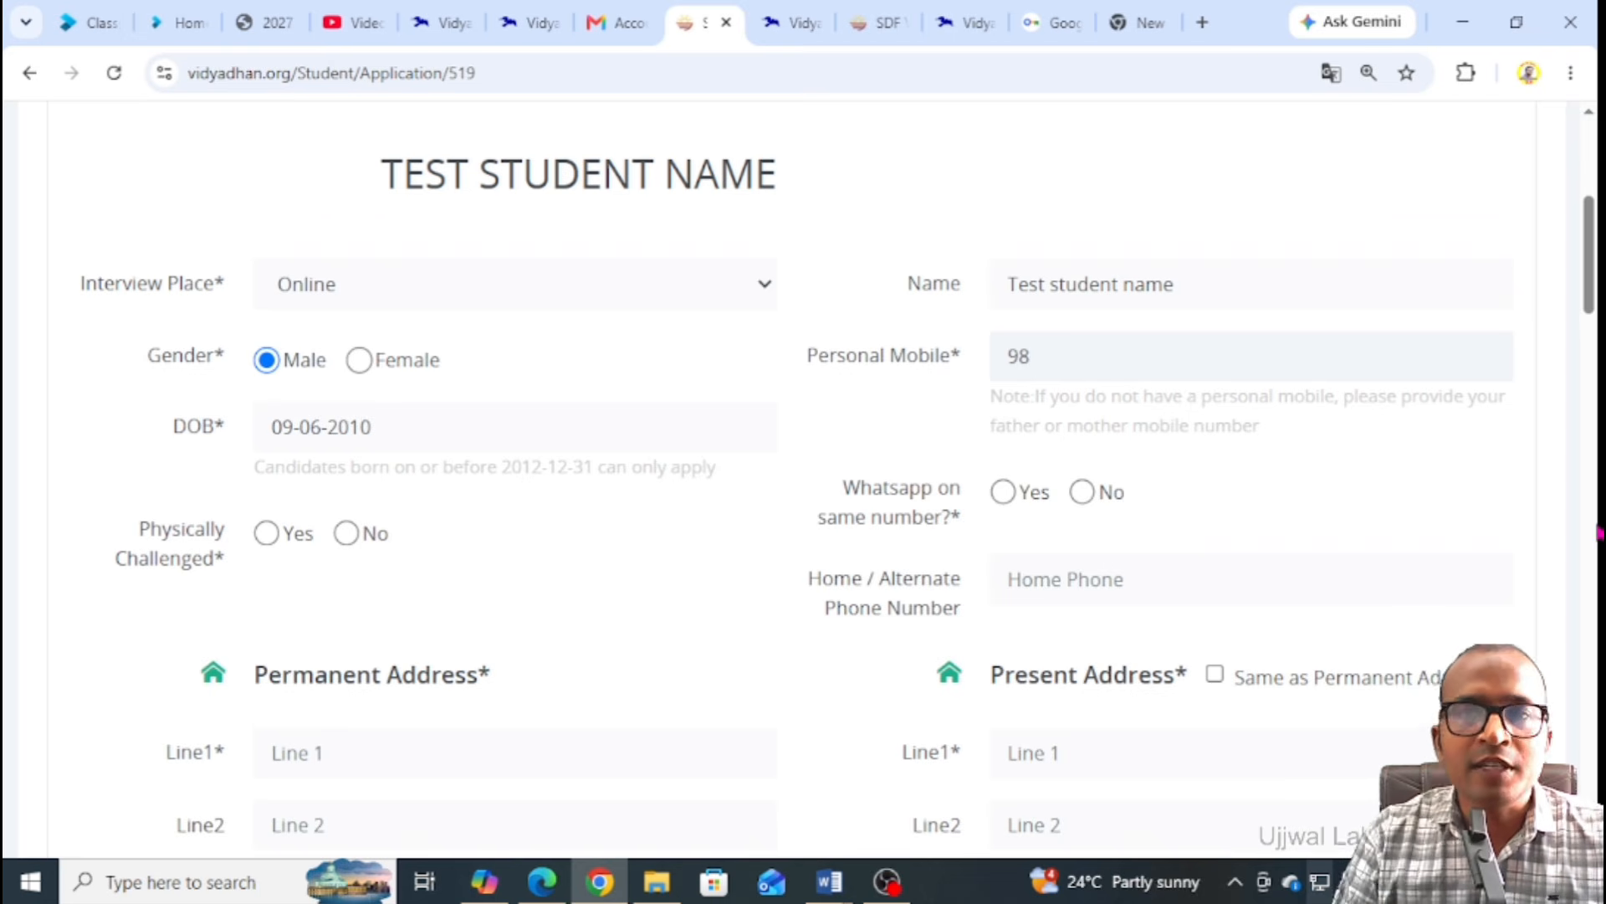
type("76543210")
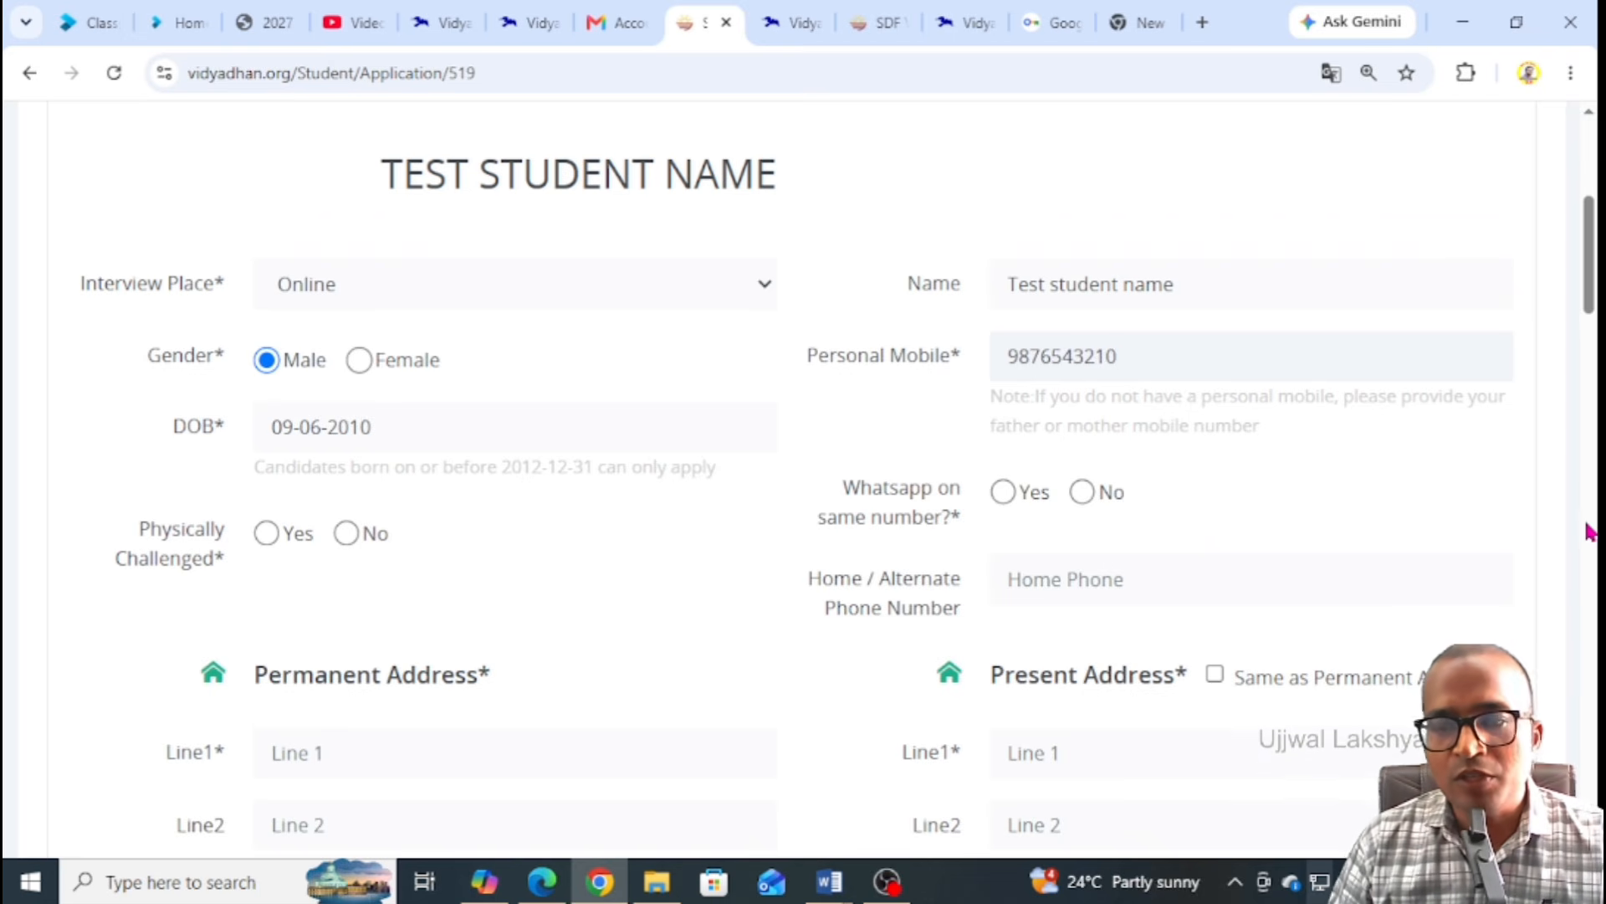
scroll(776, 383, "down", 1)
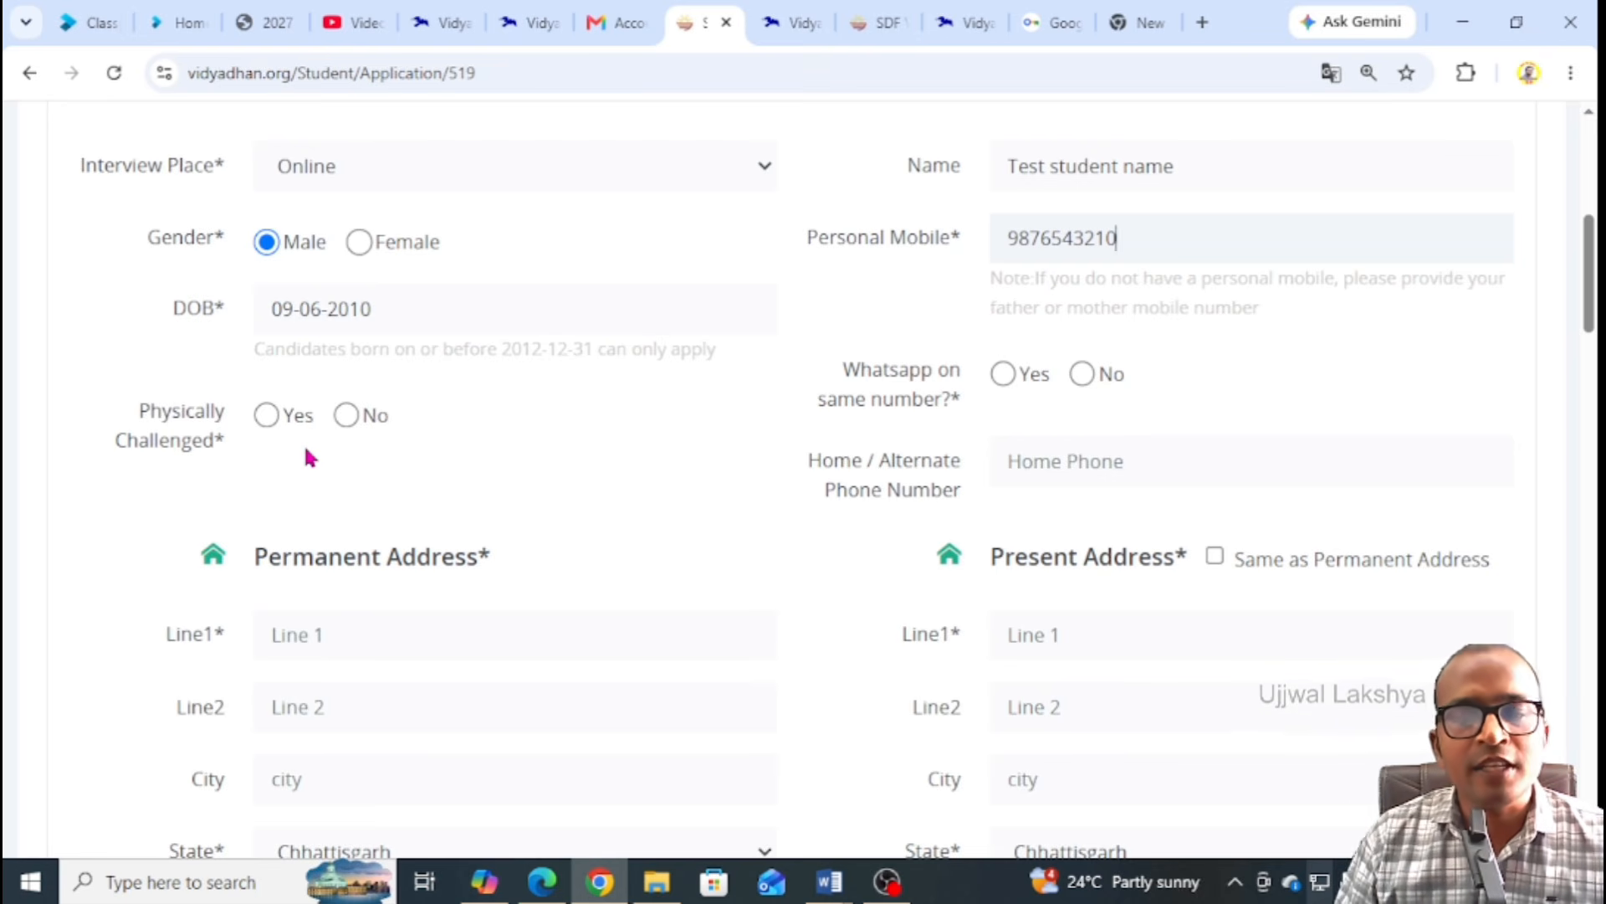
Set Physically Challenged to No and WhatsApp on same number to Yes
left_click(269, 418)
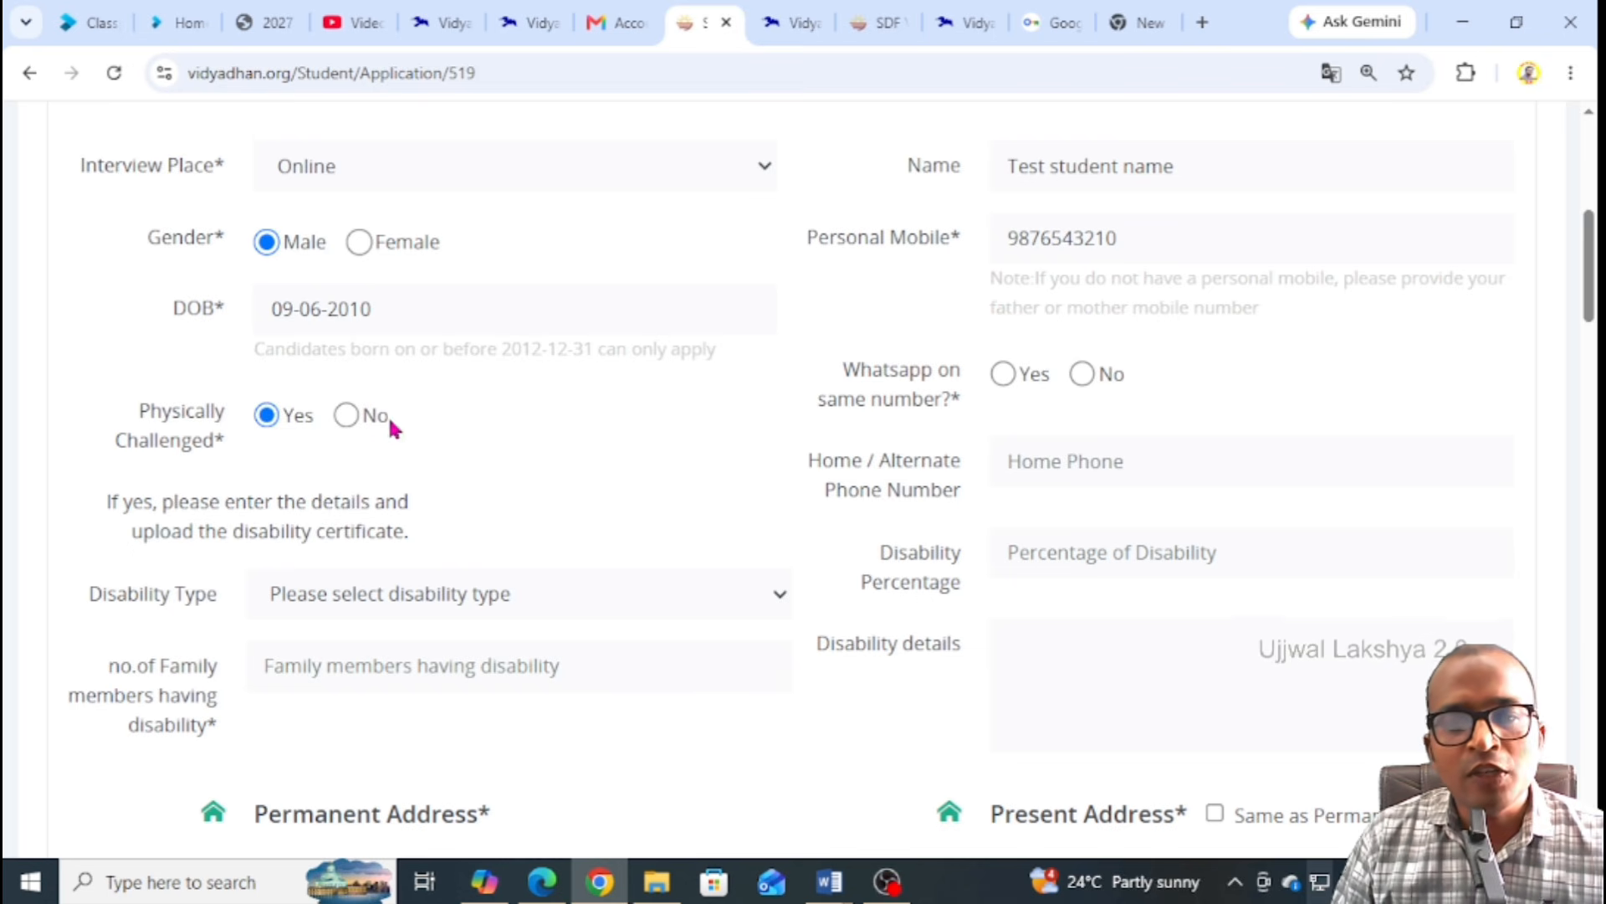
left_click(347, 416)
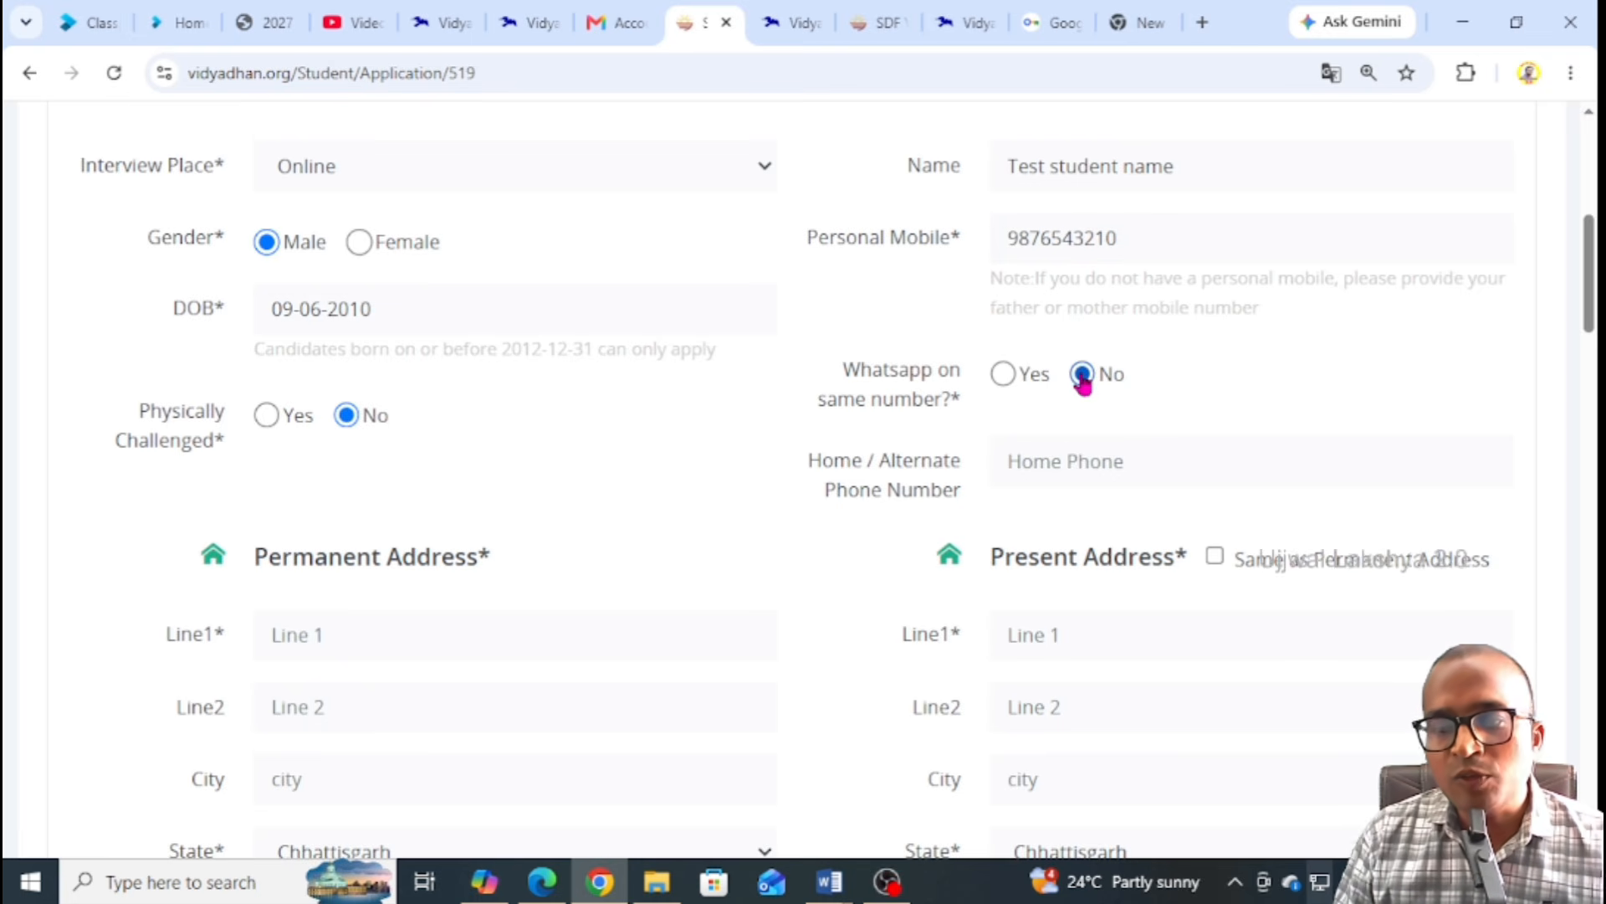
left_click(1006, 377)
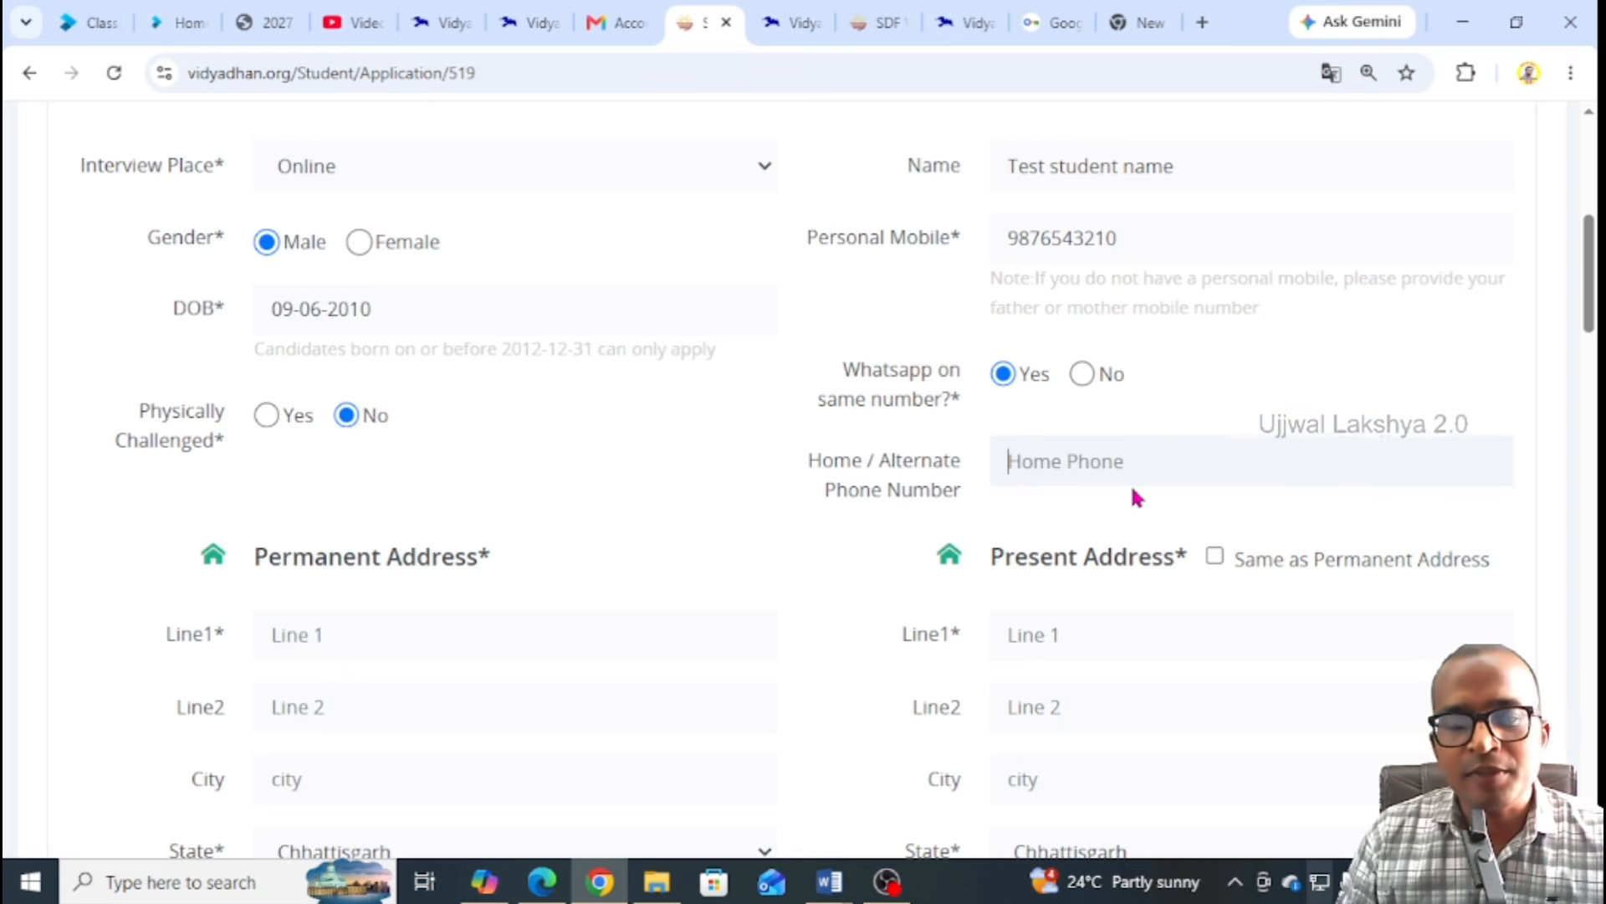
scroll(604, 449, "down", 3)
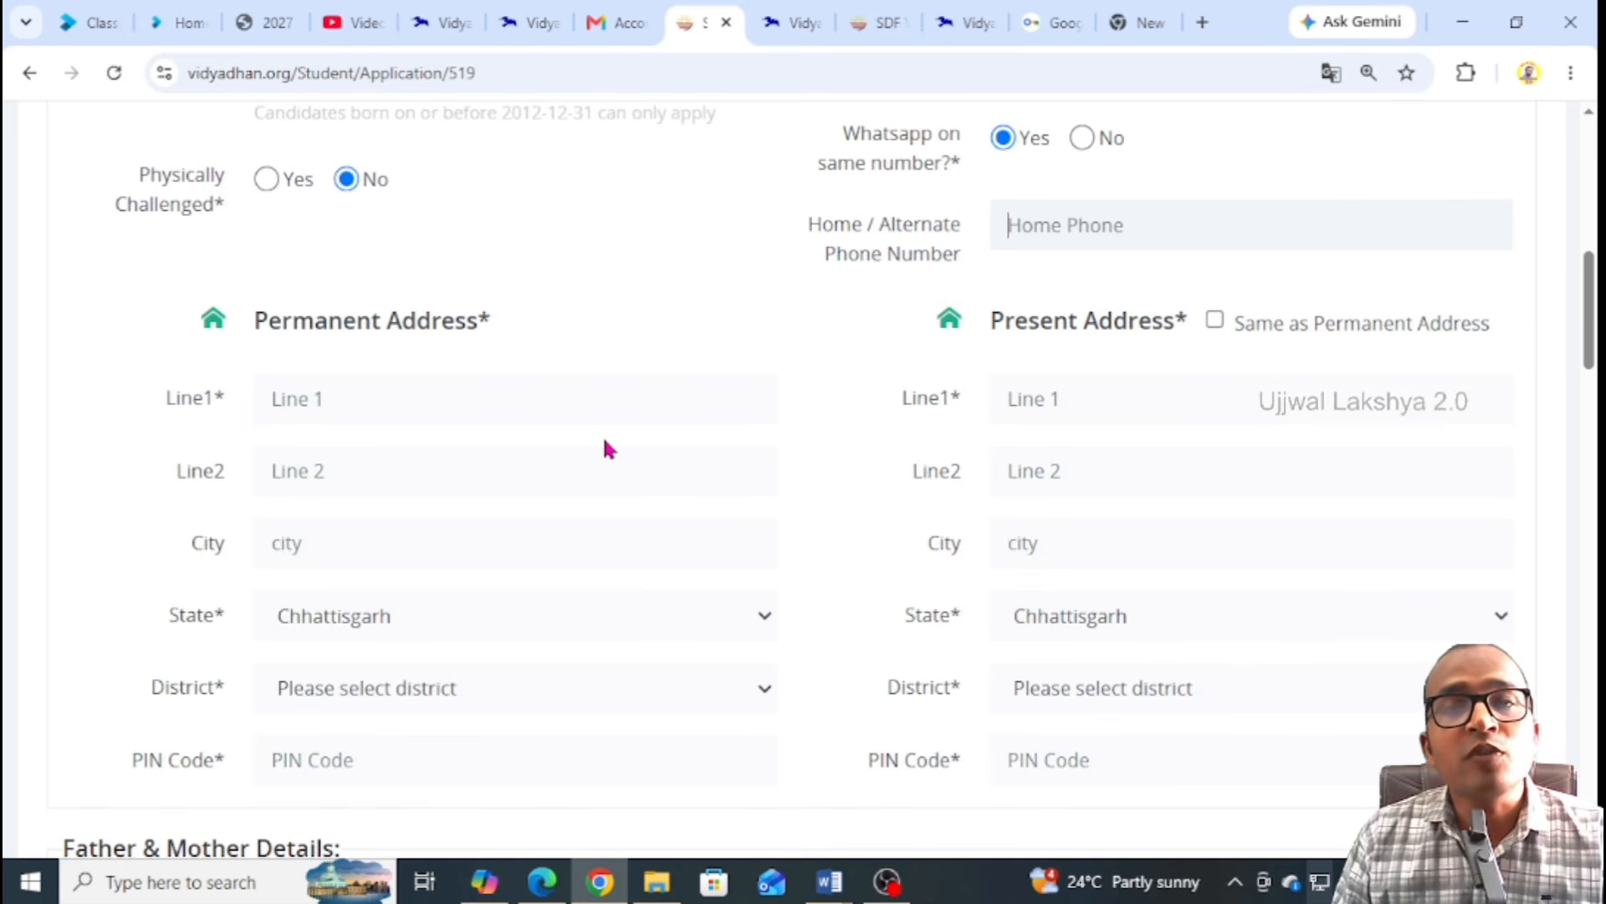
Fill in the permanent address lines 1 and 2 and the city
left_click(337, 405)
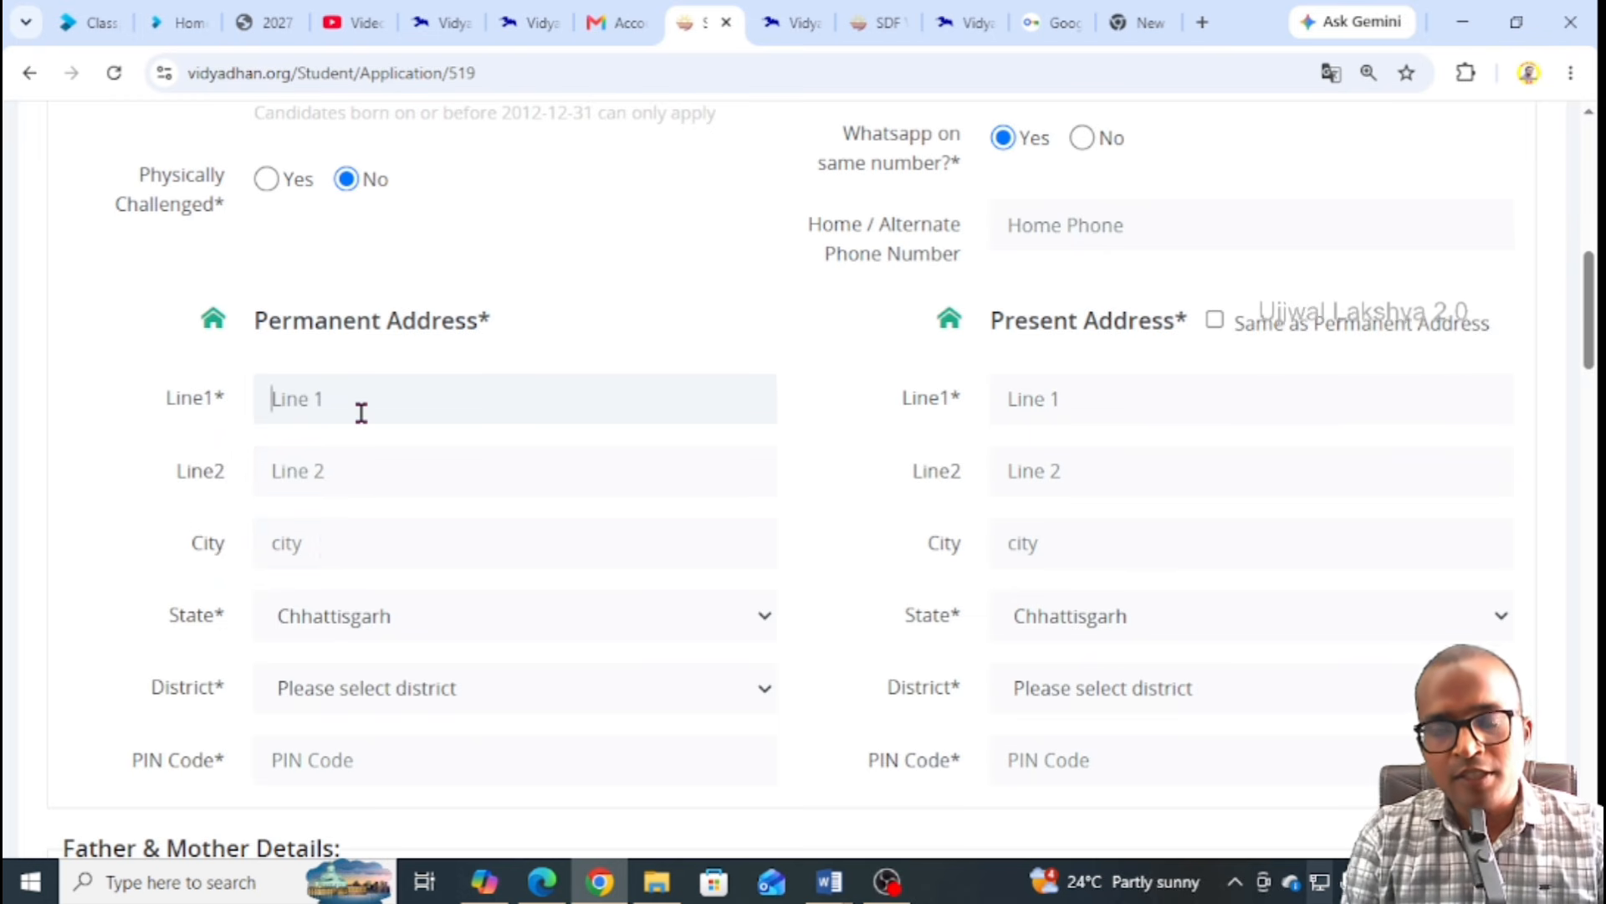
type("near sh")
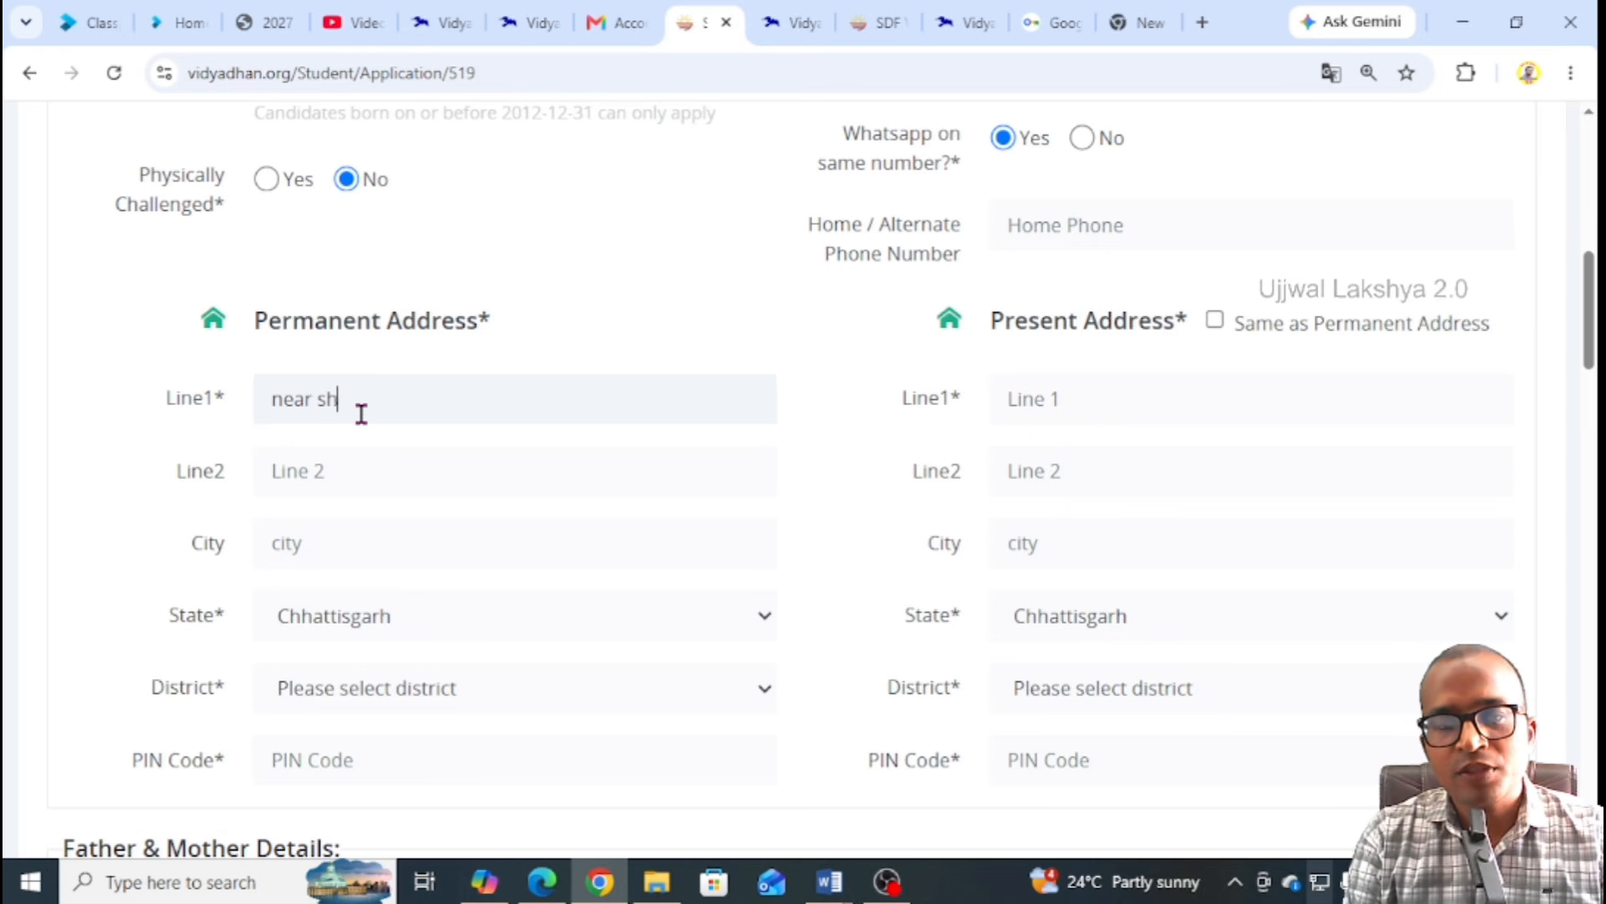
type("iv mandir")
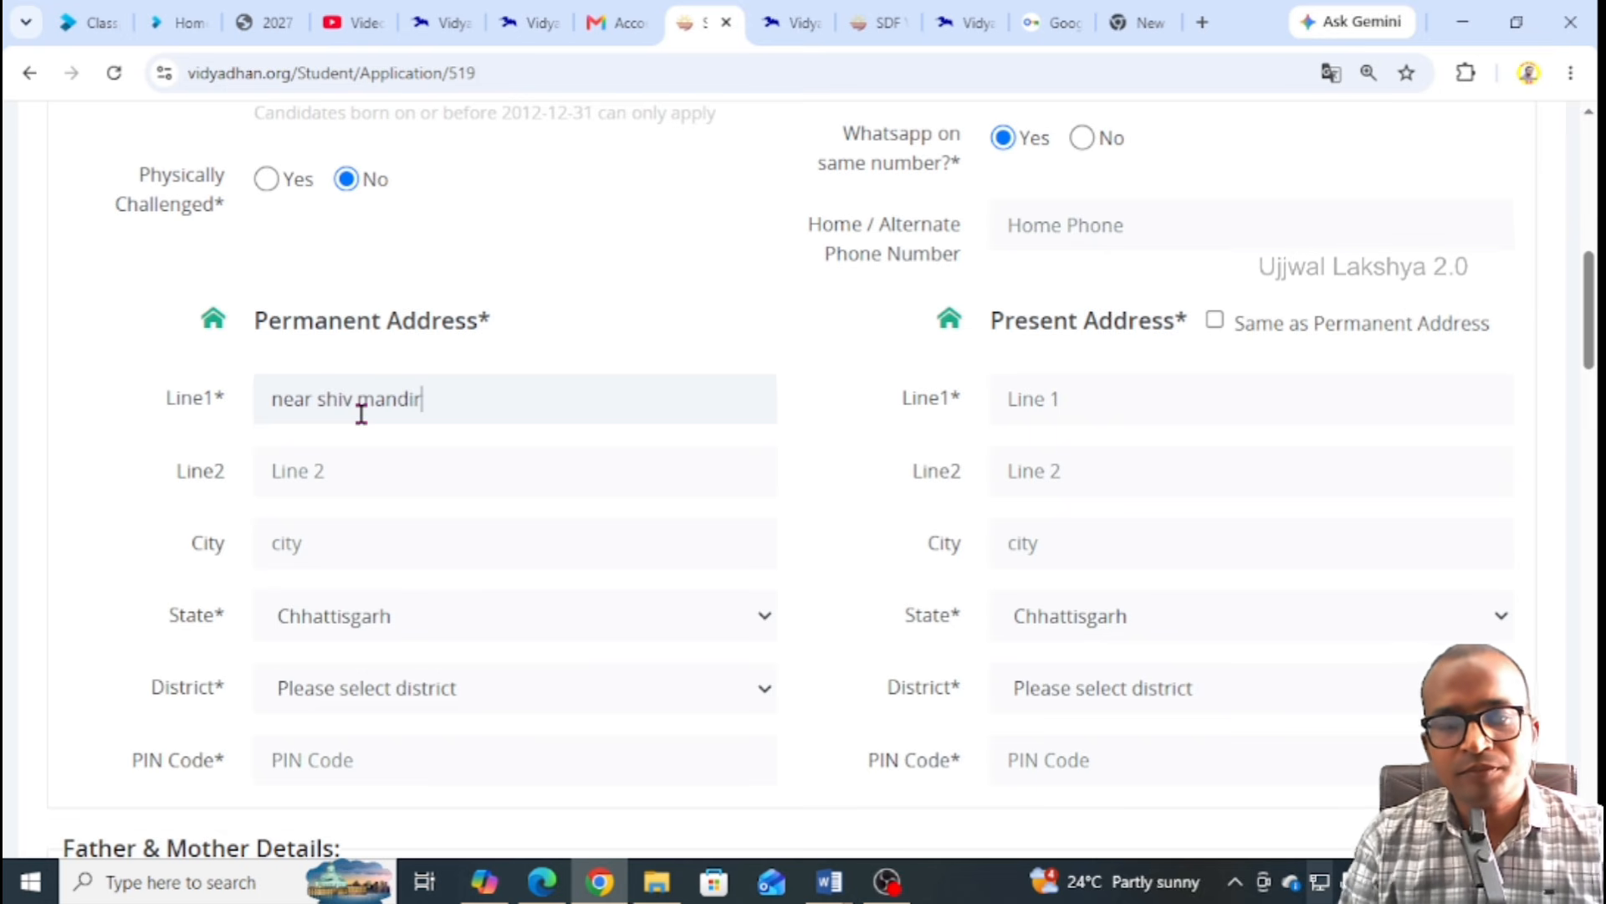
left_click(356, 468)
type("ward")
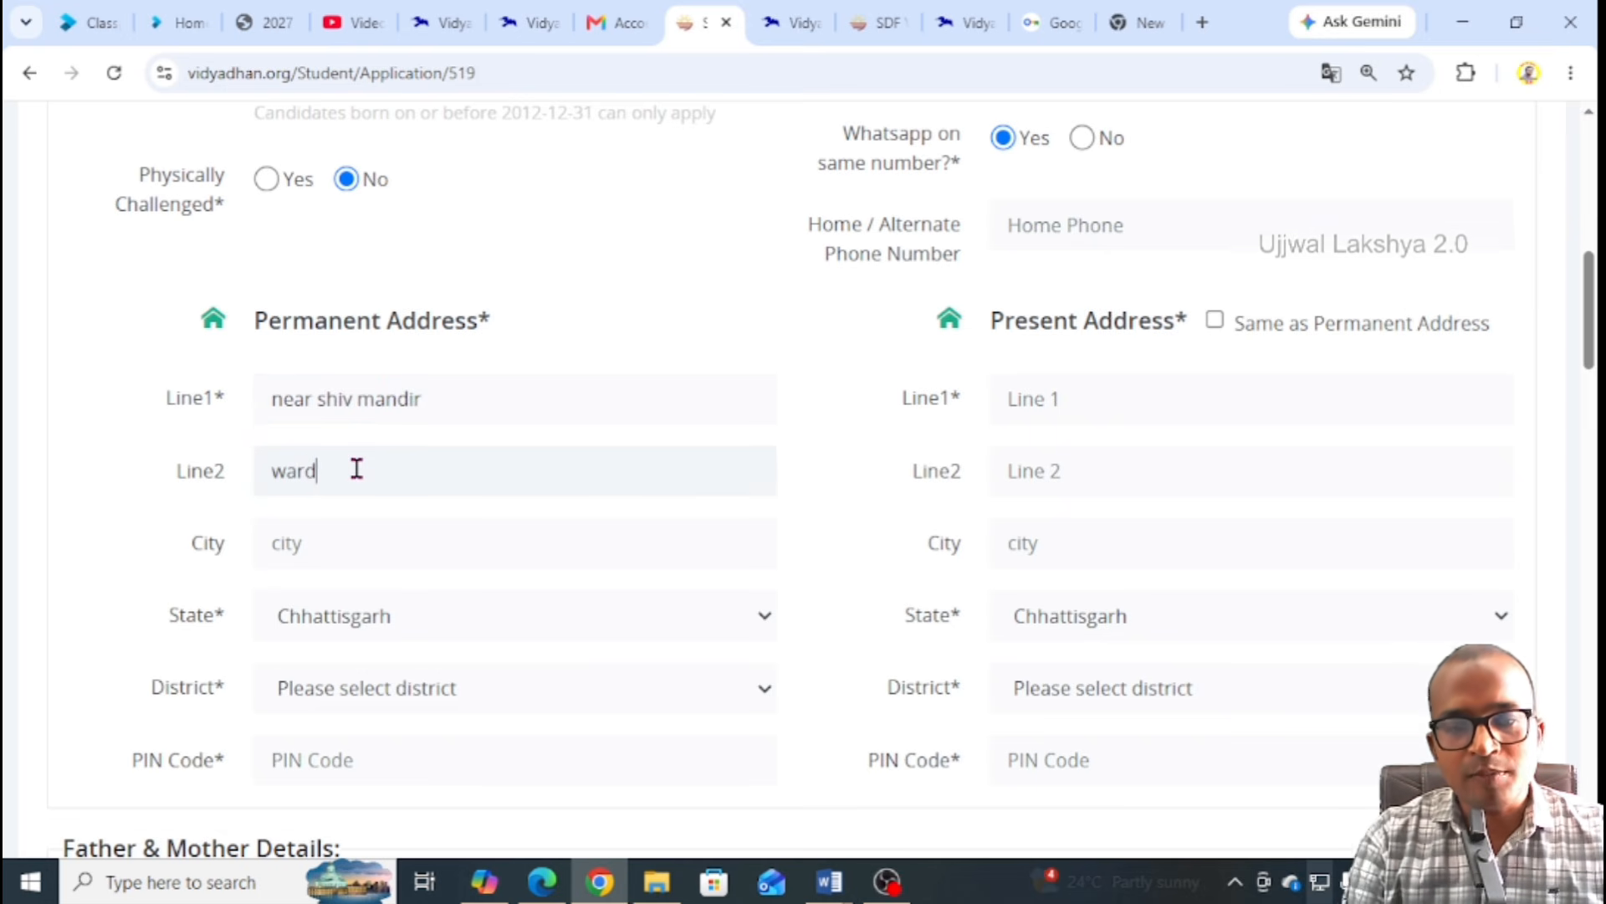
type(" nu 1")
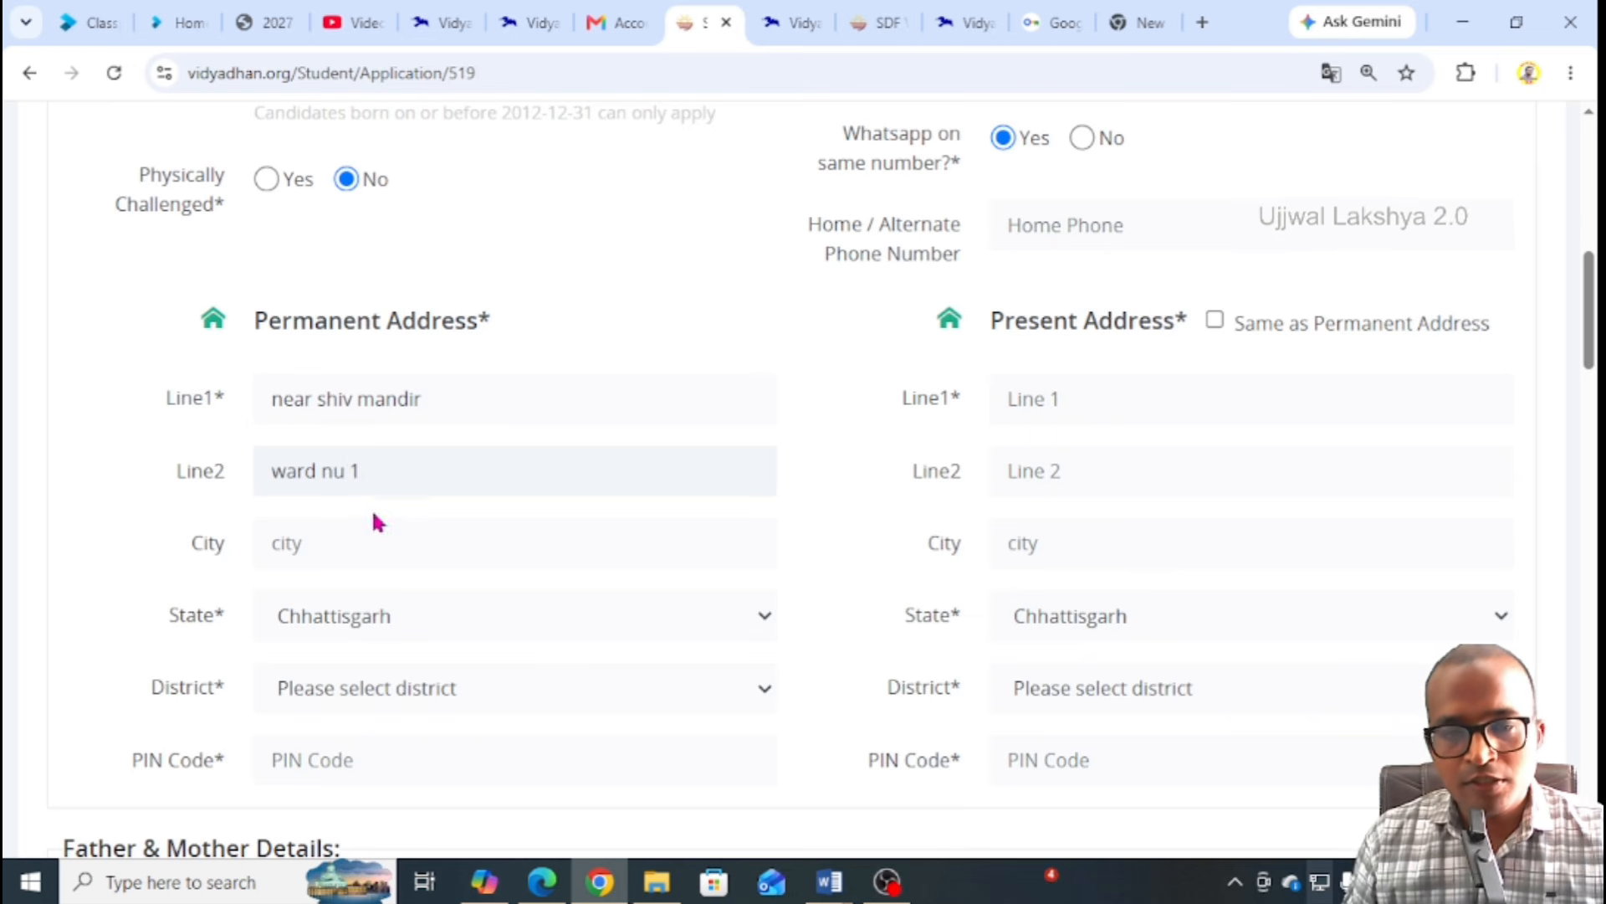
left_click(340, 559)
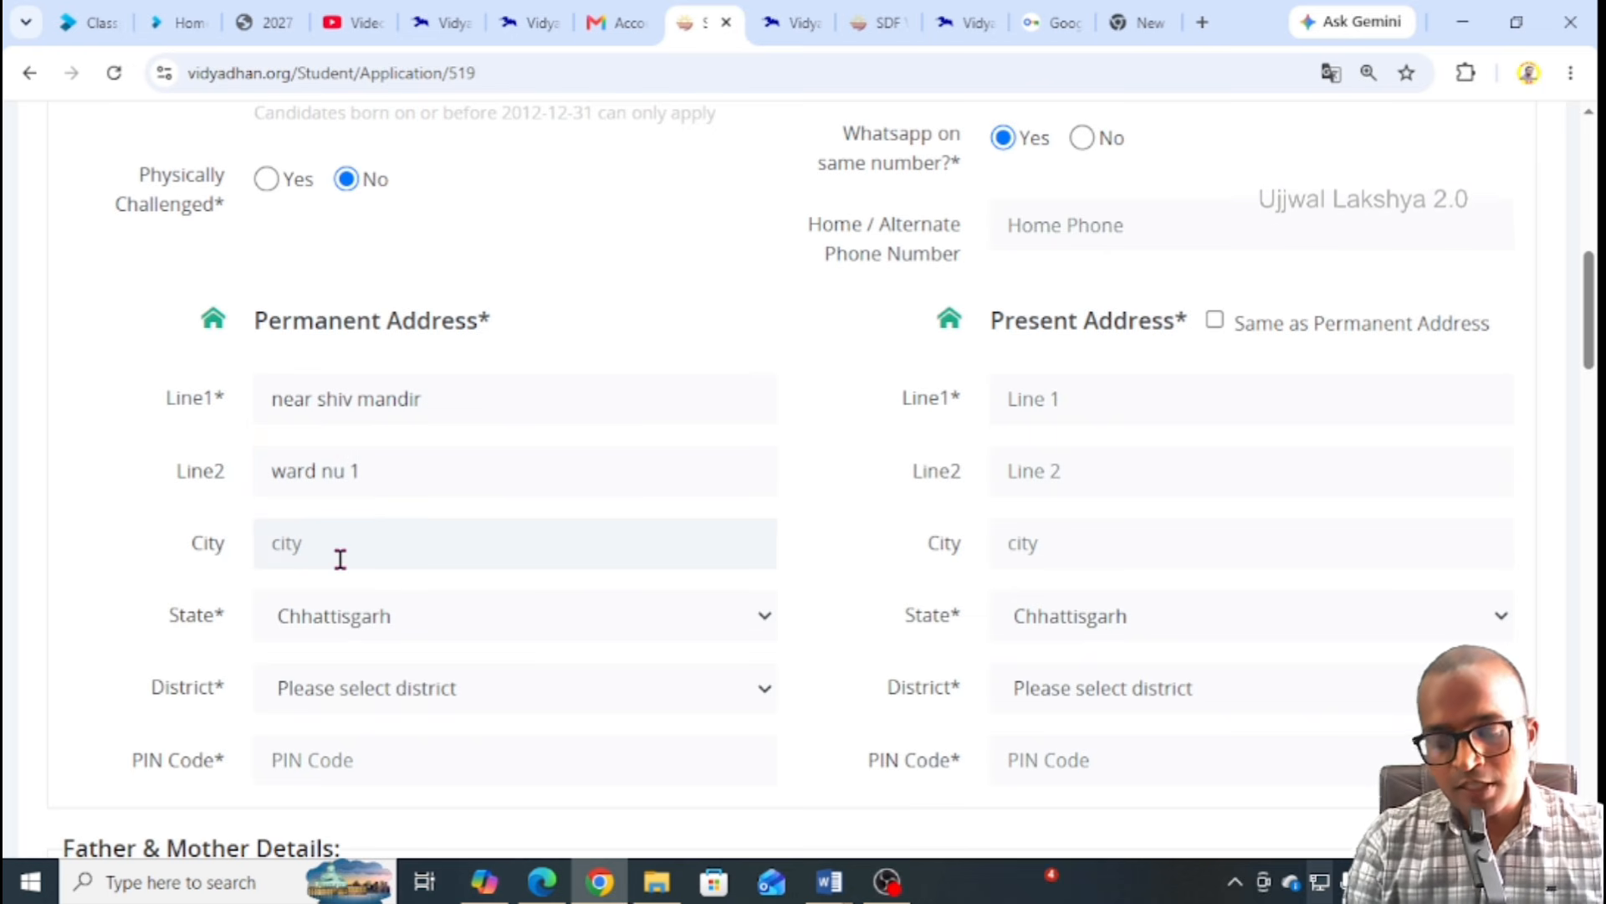
type("ABC")
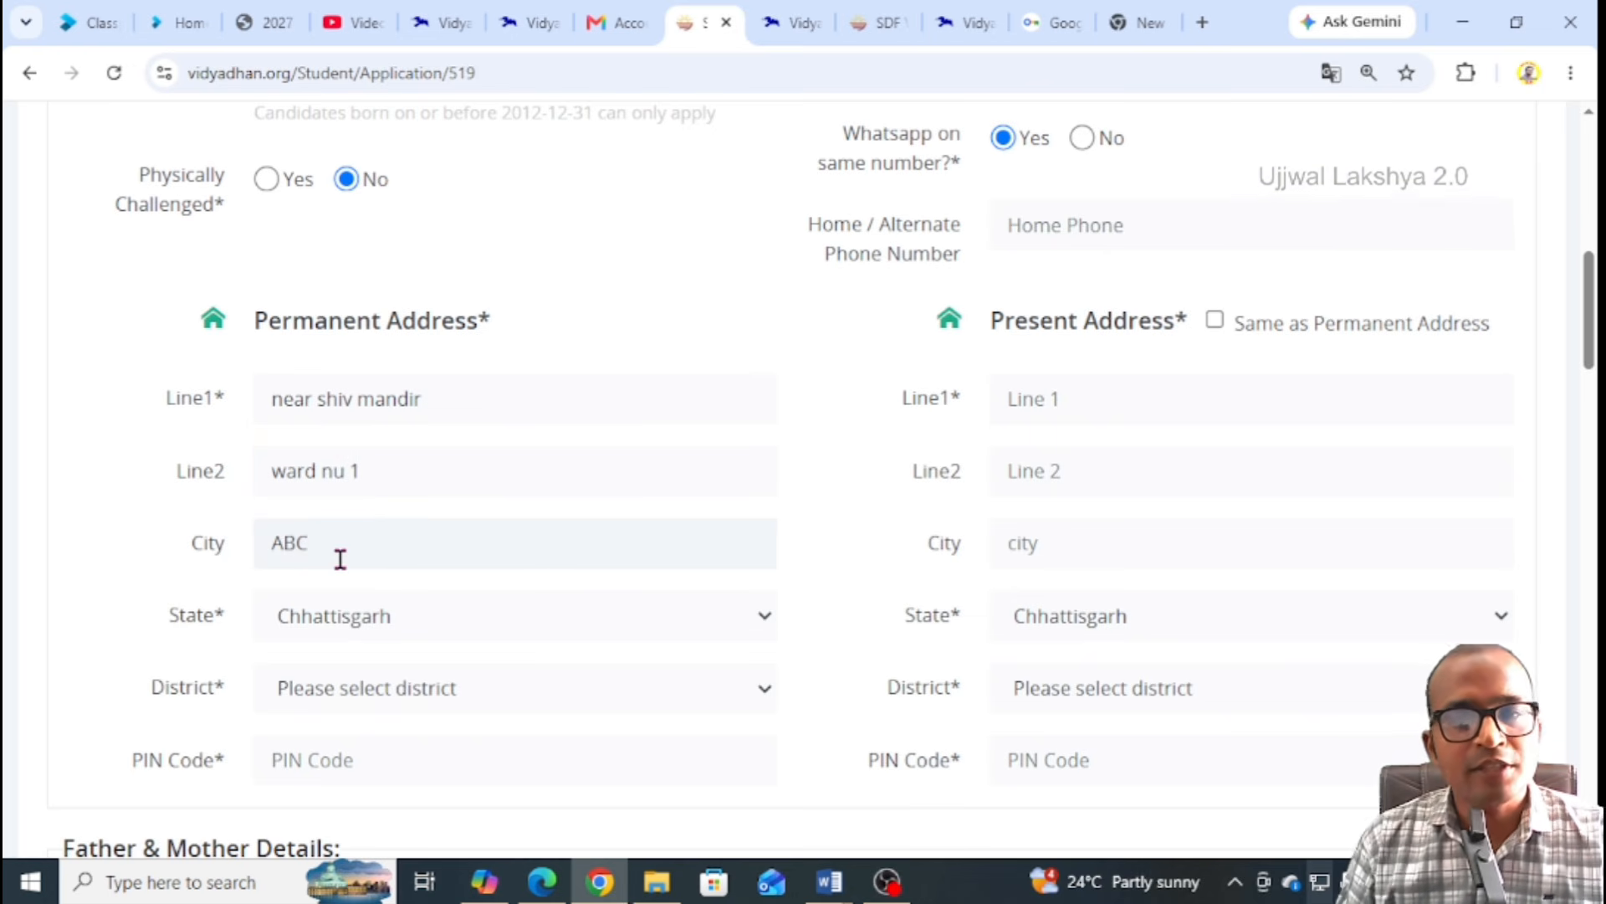
scroll(350, 554, "down", 1)
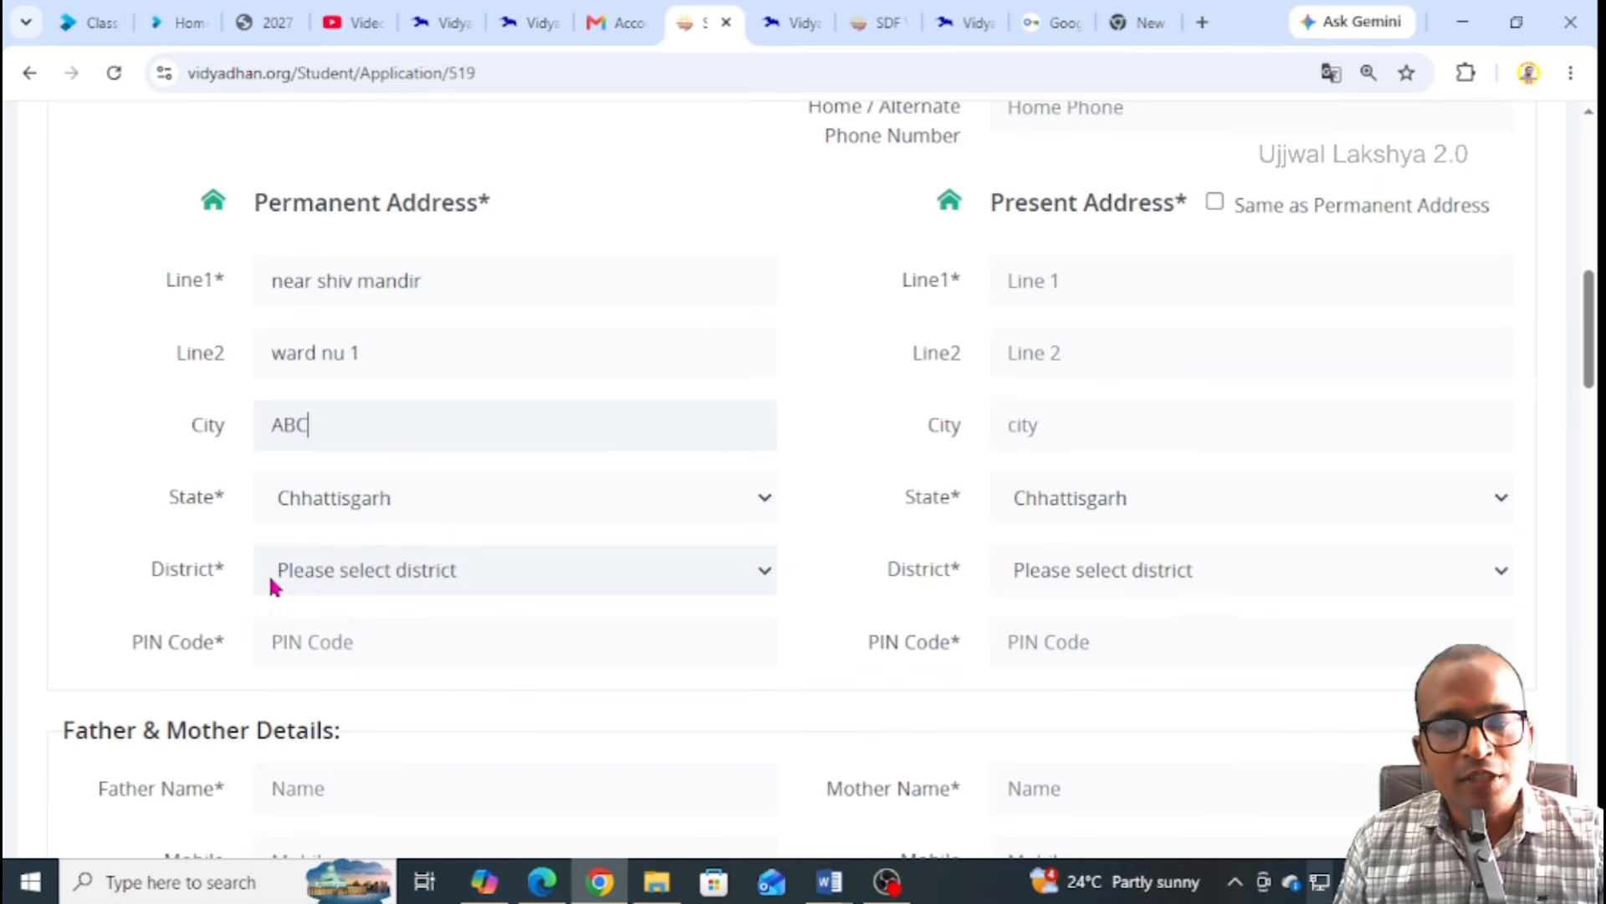
Choose Raipur district, enter the PIN code, and tick Same as Permanent Address
left_click(372, 574)
key("r")
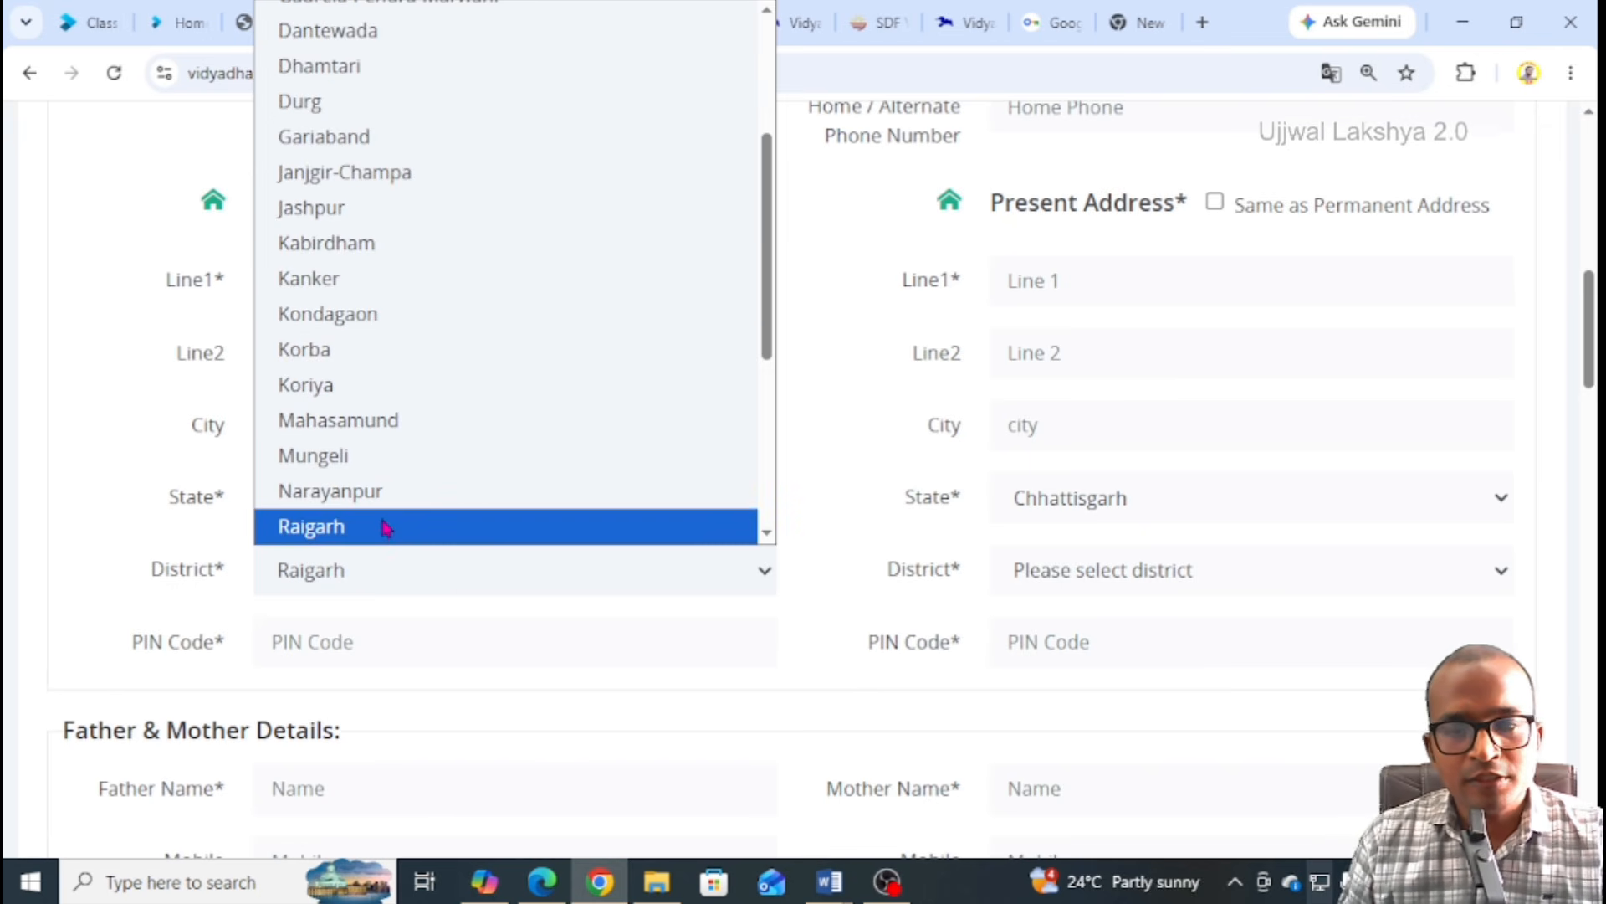
scroll(351, 510, "down", 4)
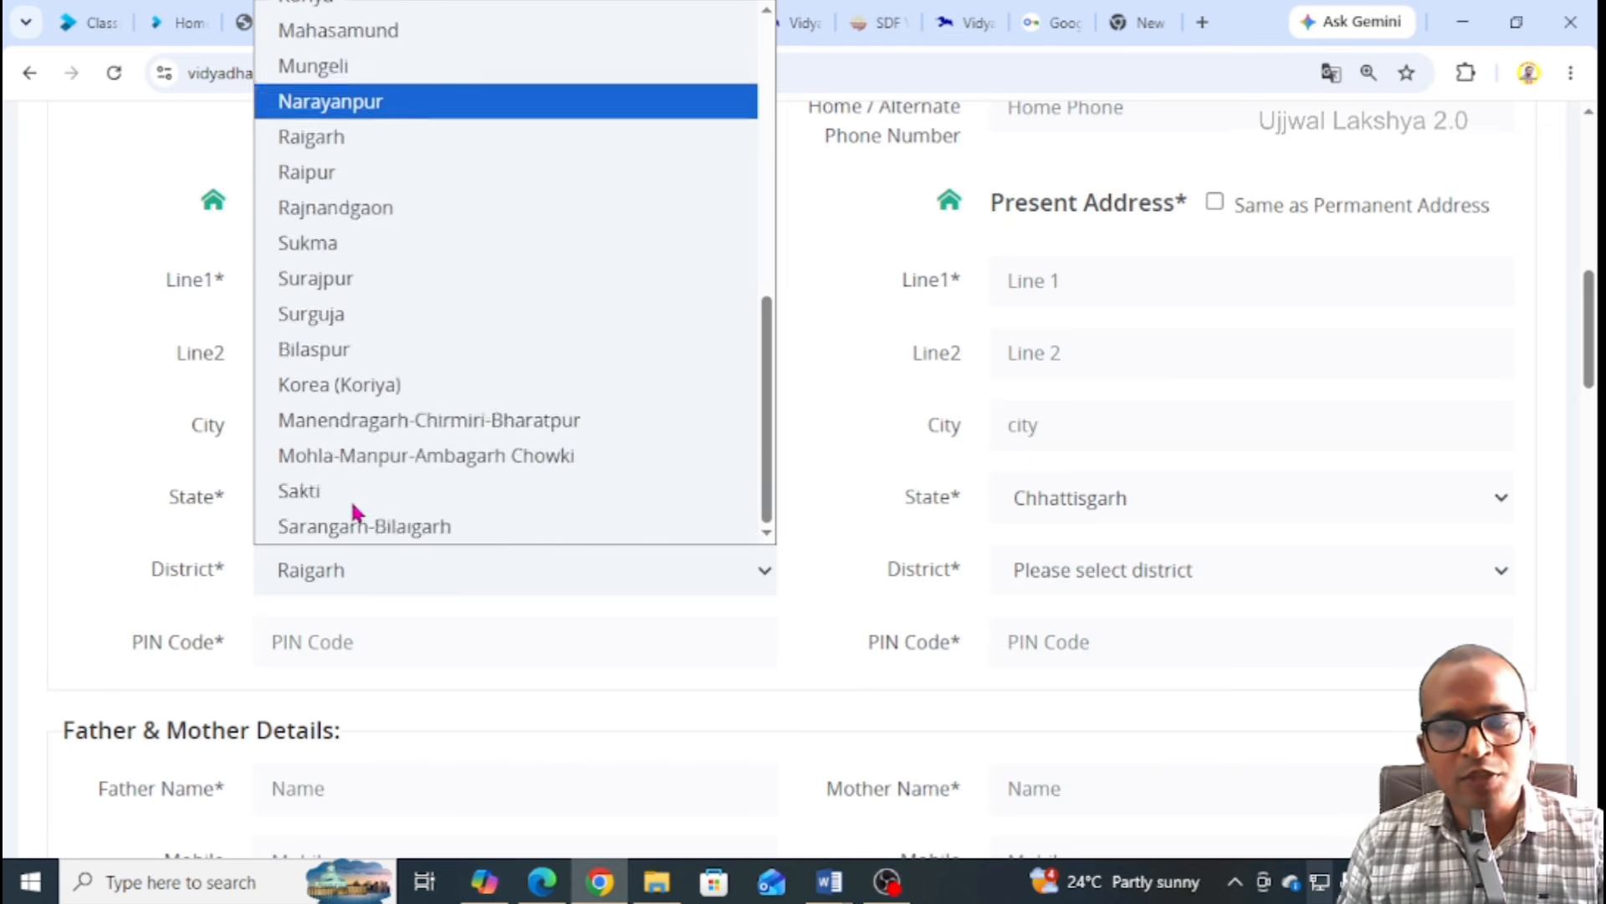
left_click(325, 171)
left_click(329, 641)
type("4")
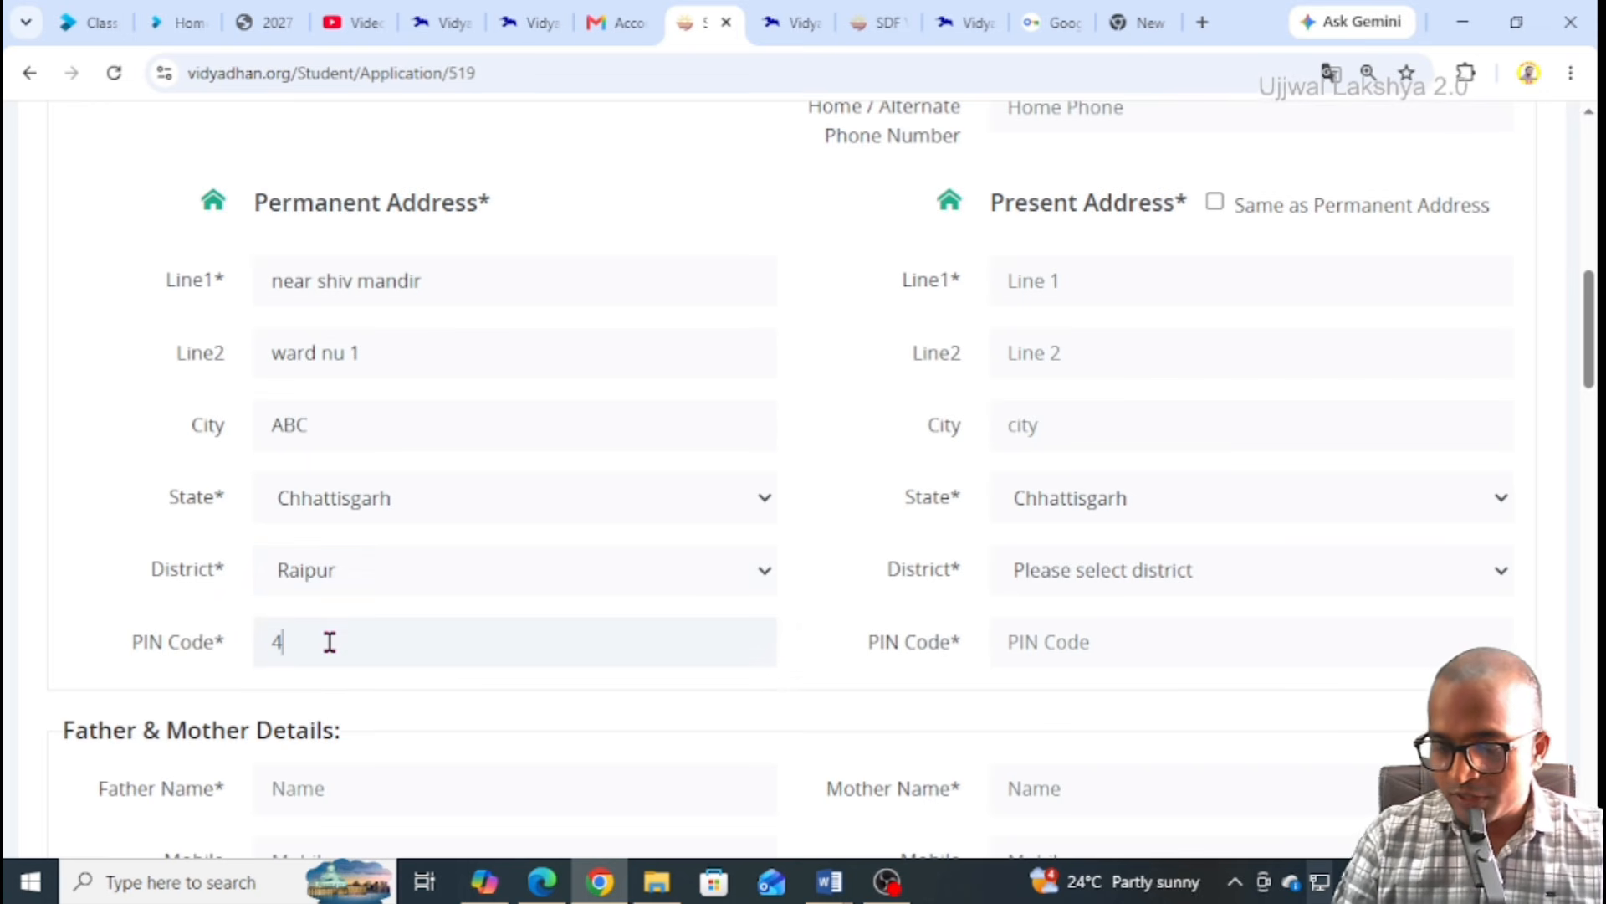
type("9522")
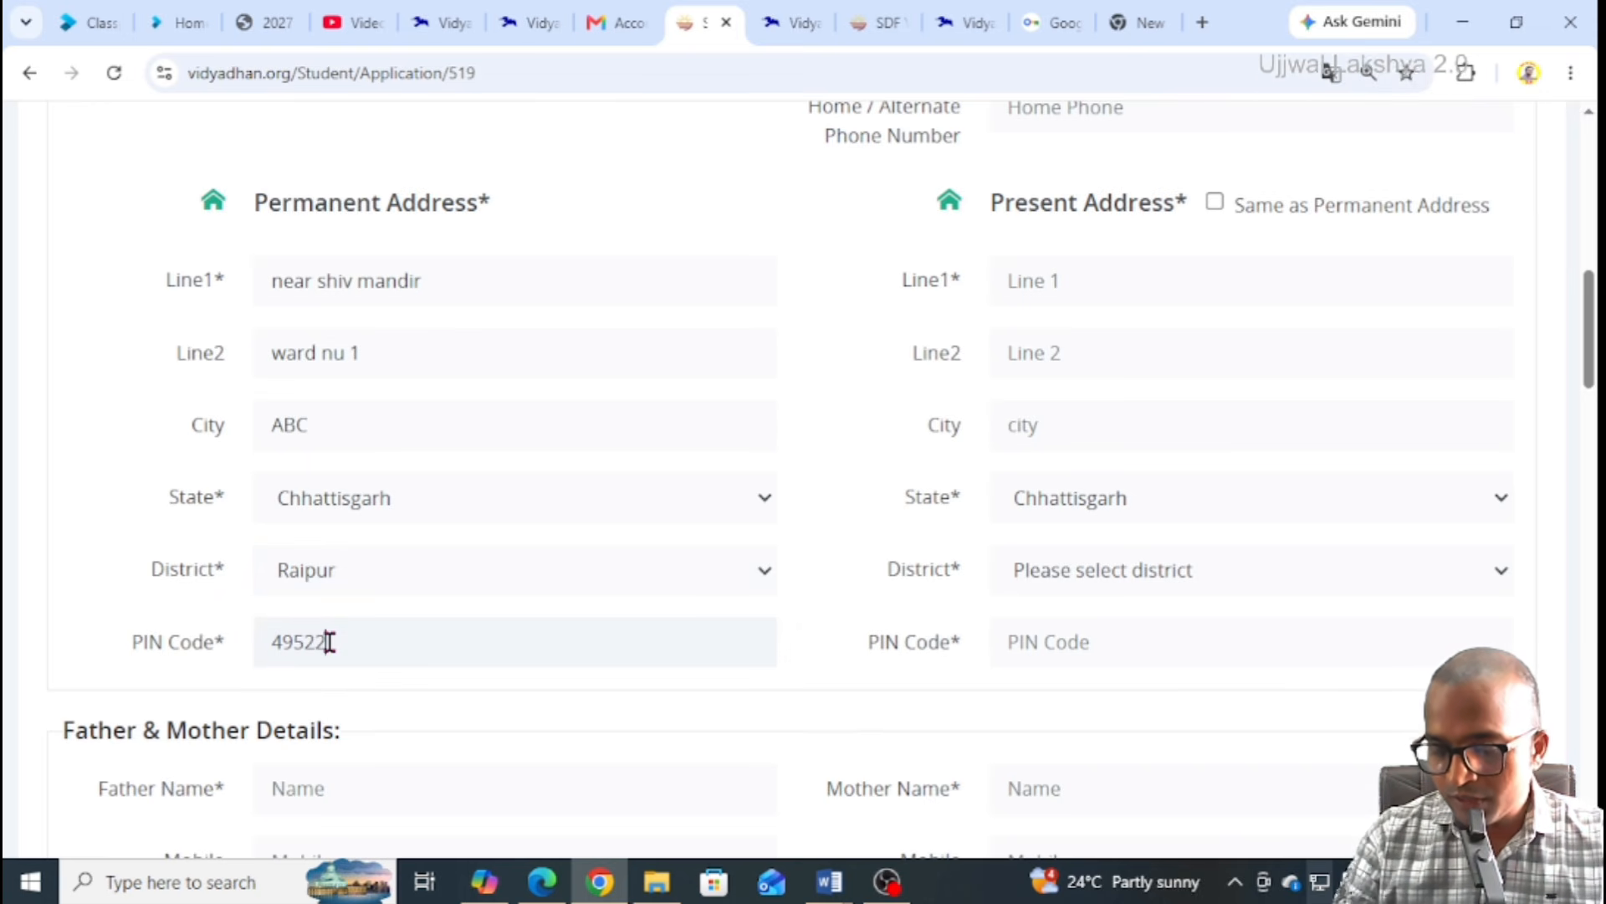
type("7")
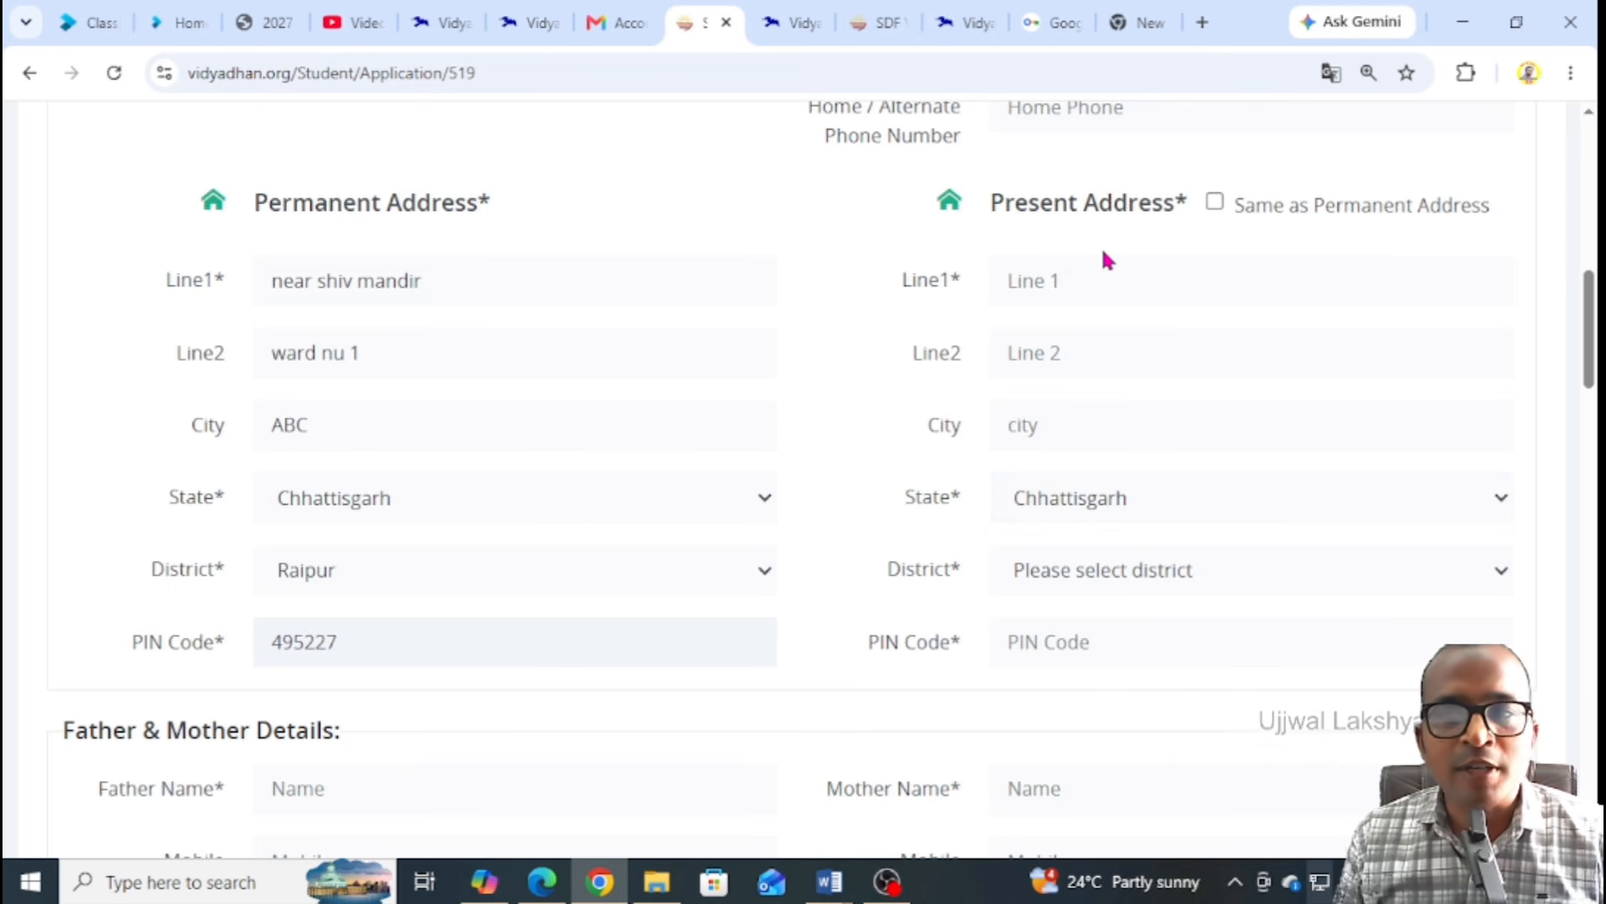
left_click(1215, 202)
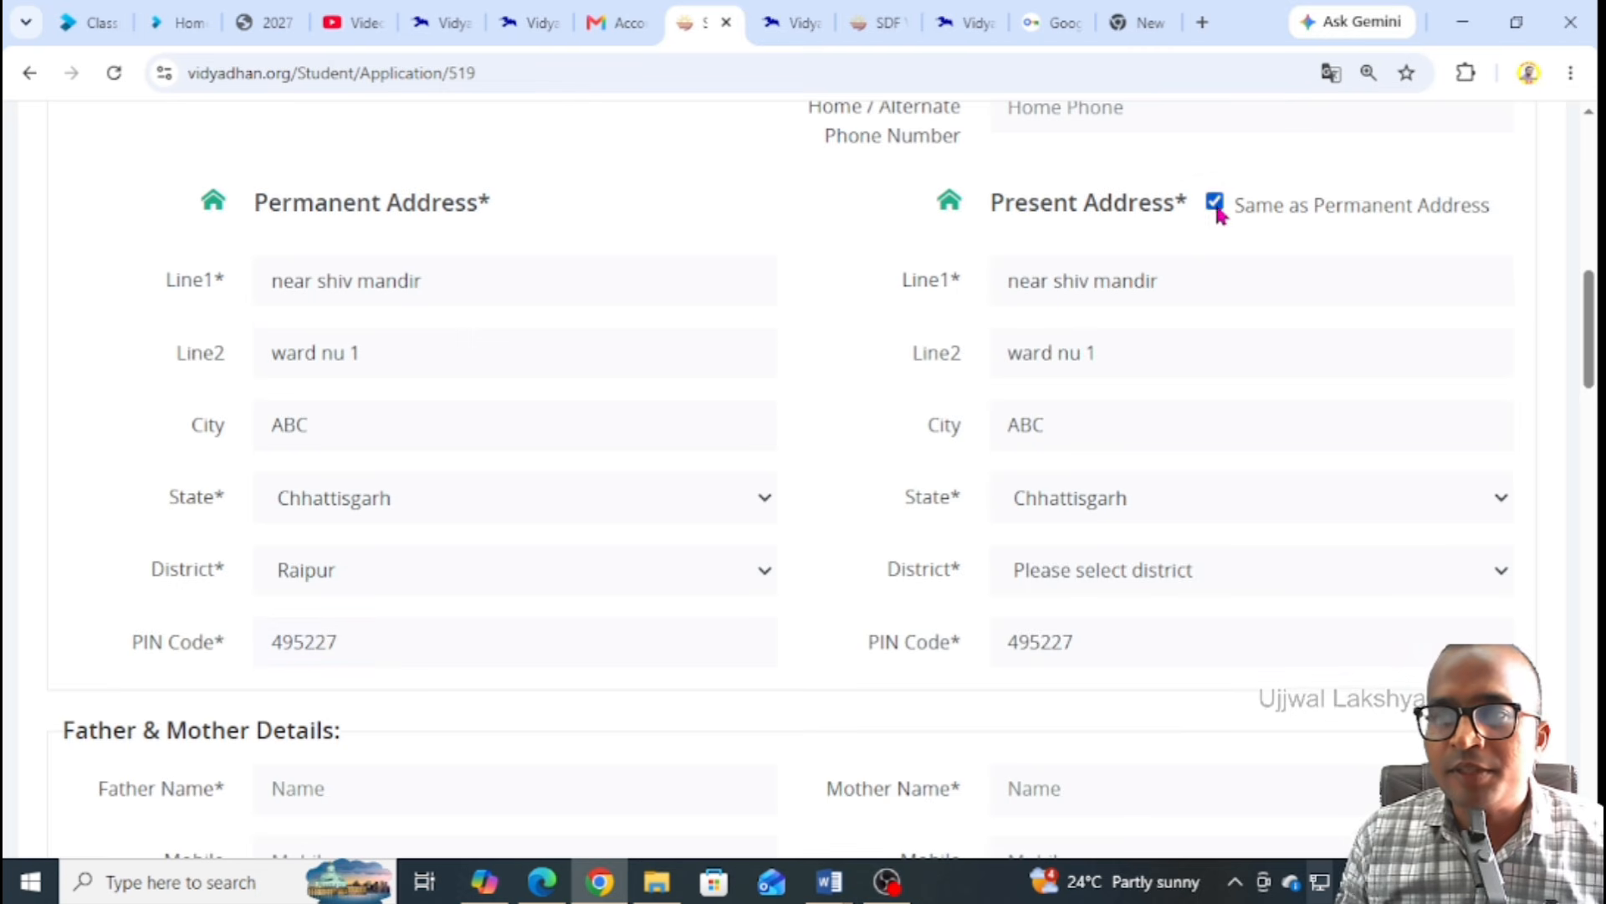
scroll(603, 314, "up", 2)
Enter the father's name and mobile number
scroll(552, 314, "down", 8)
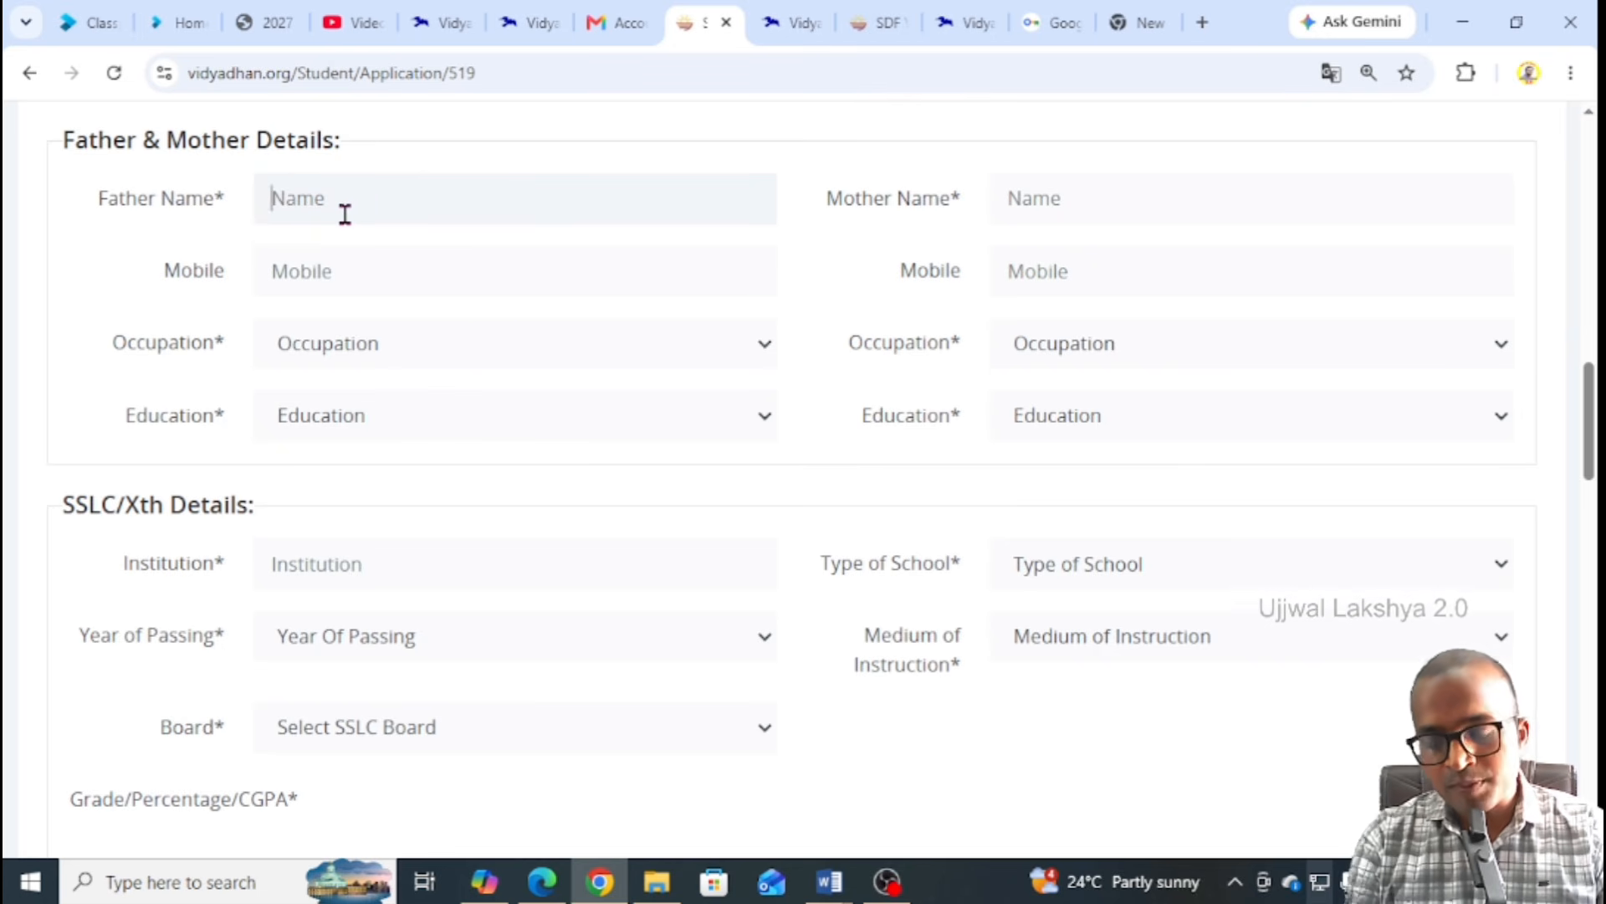
type("t")
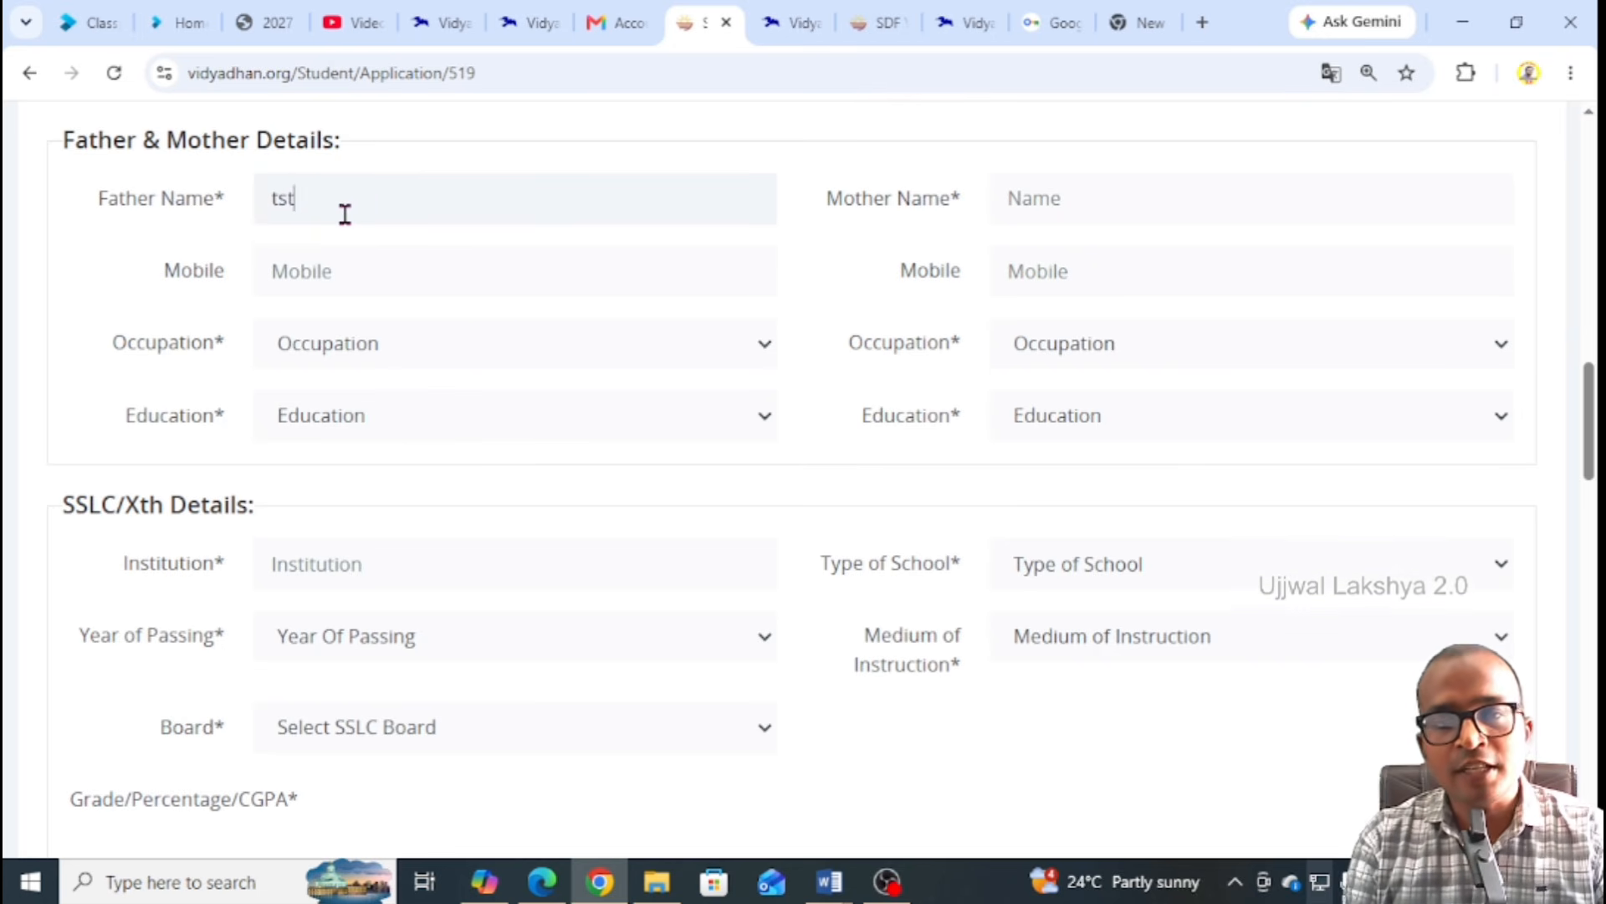
type("est fa")
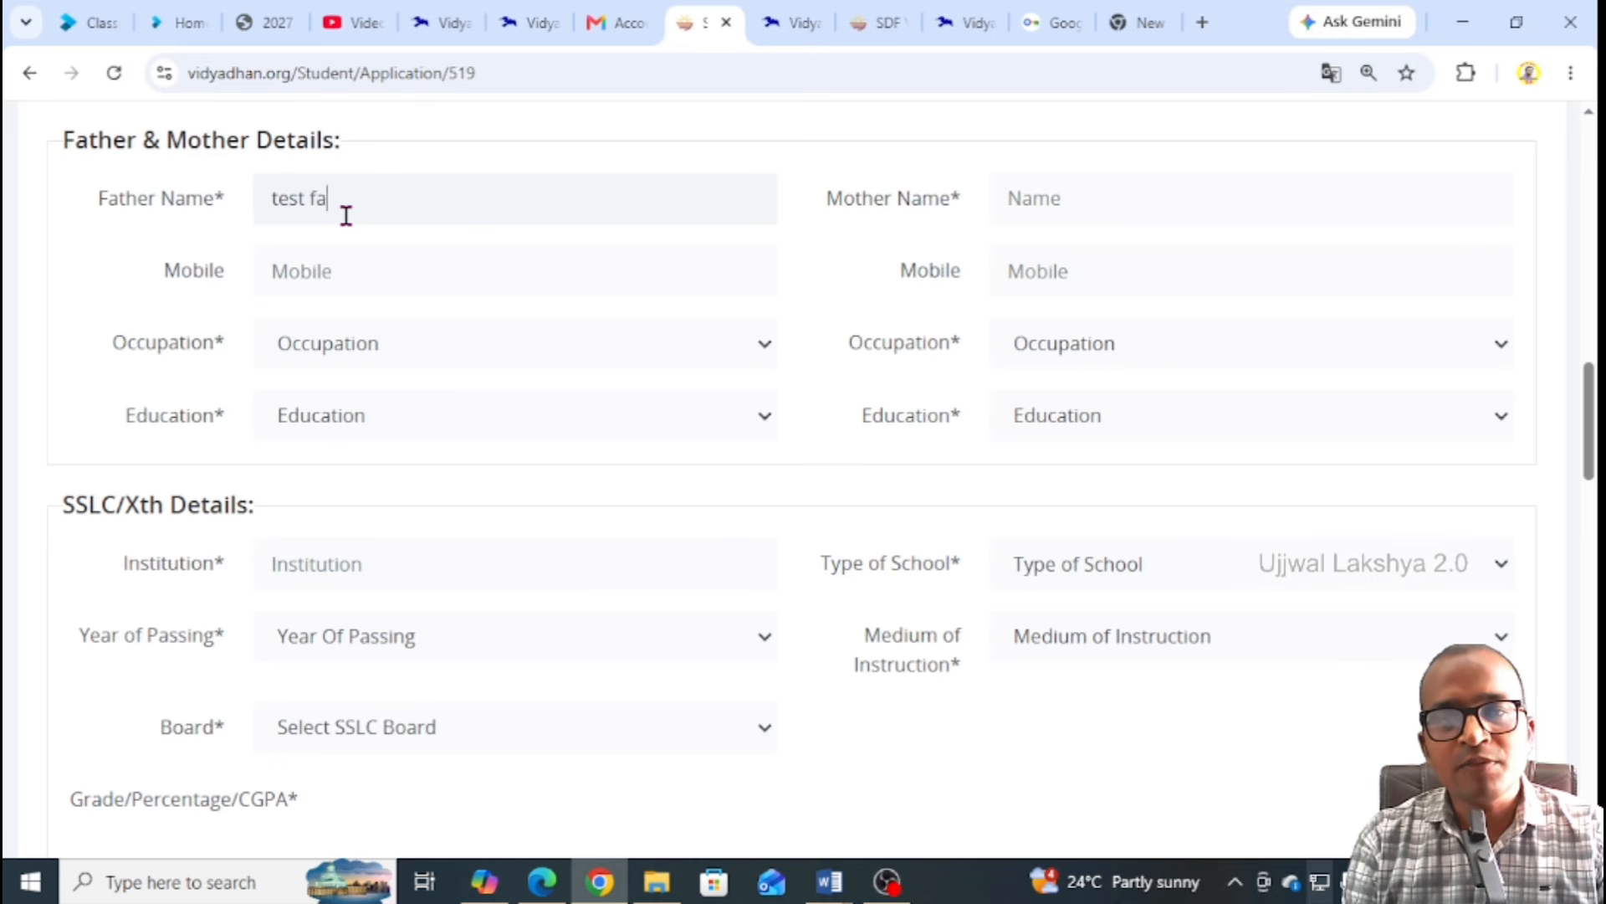
type("ther name")
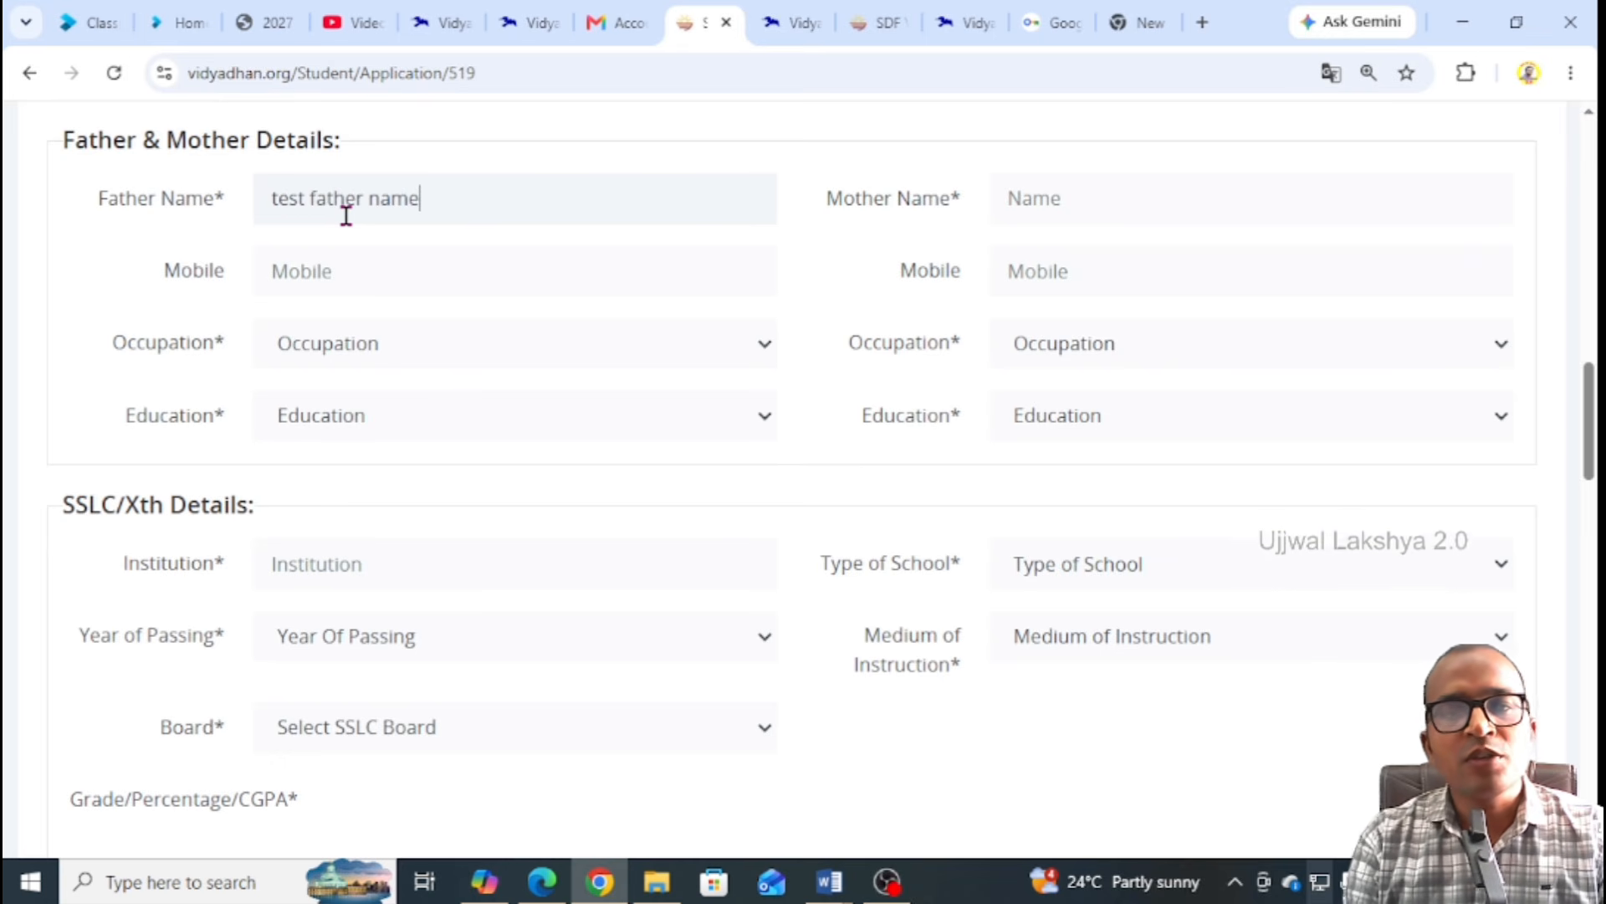
left_click(369, 265)
type("9876543211")
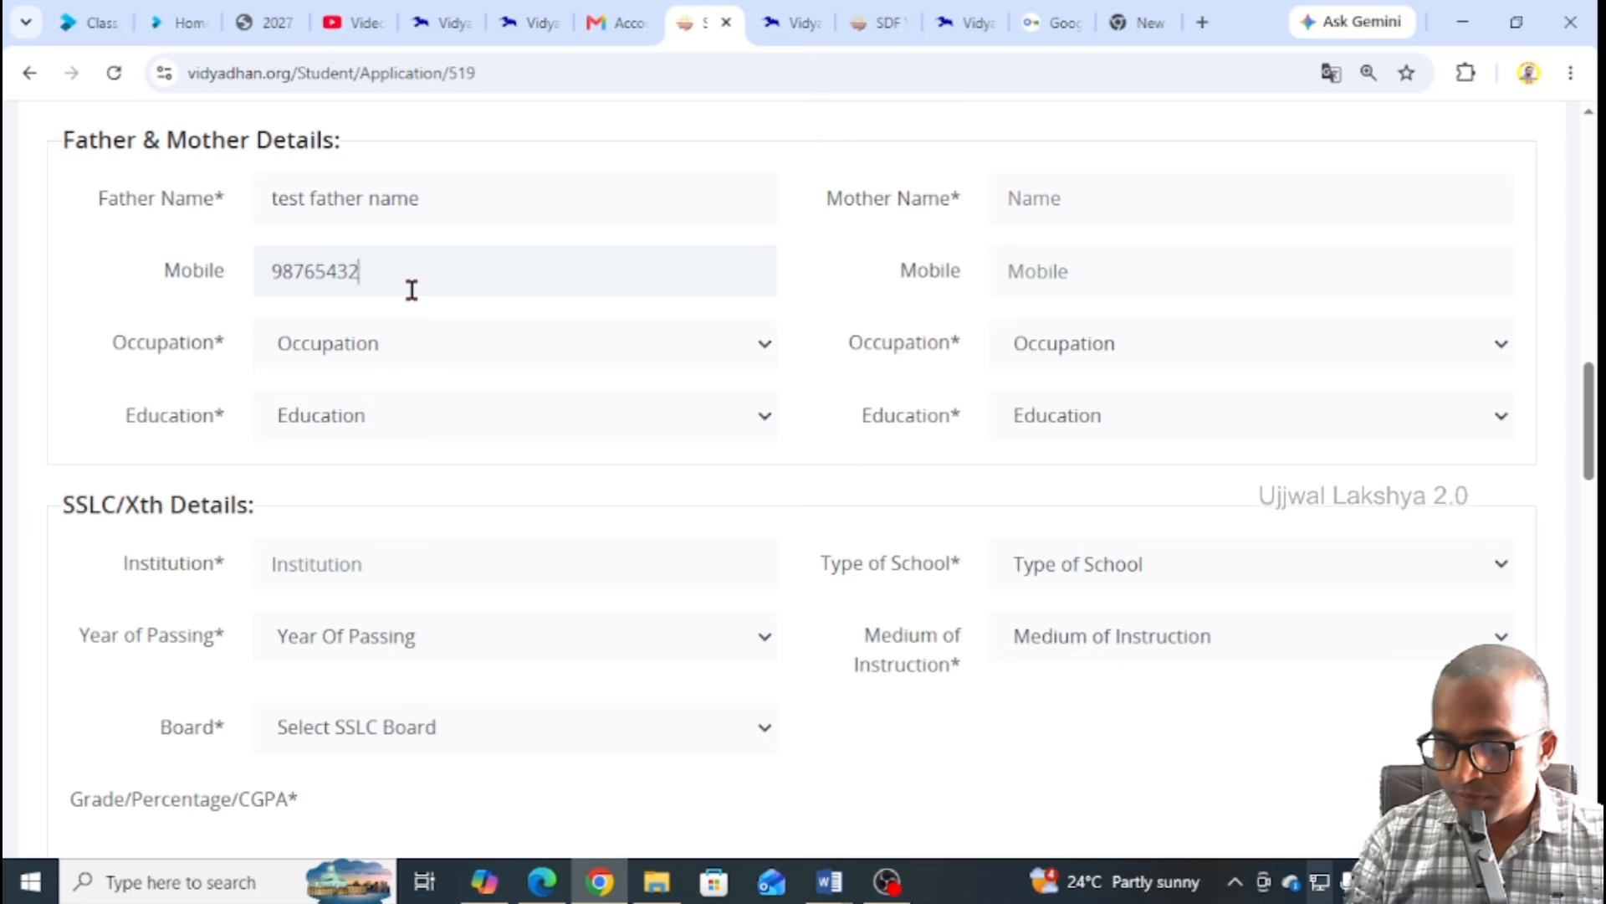
Set the father's occupation to Agriculturist/Farmer and education to SSLC (10th Standard)
left_click(398, 345)
scroll(401, 477, "down", 15)
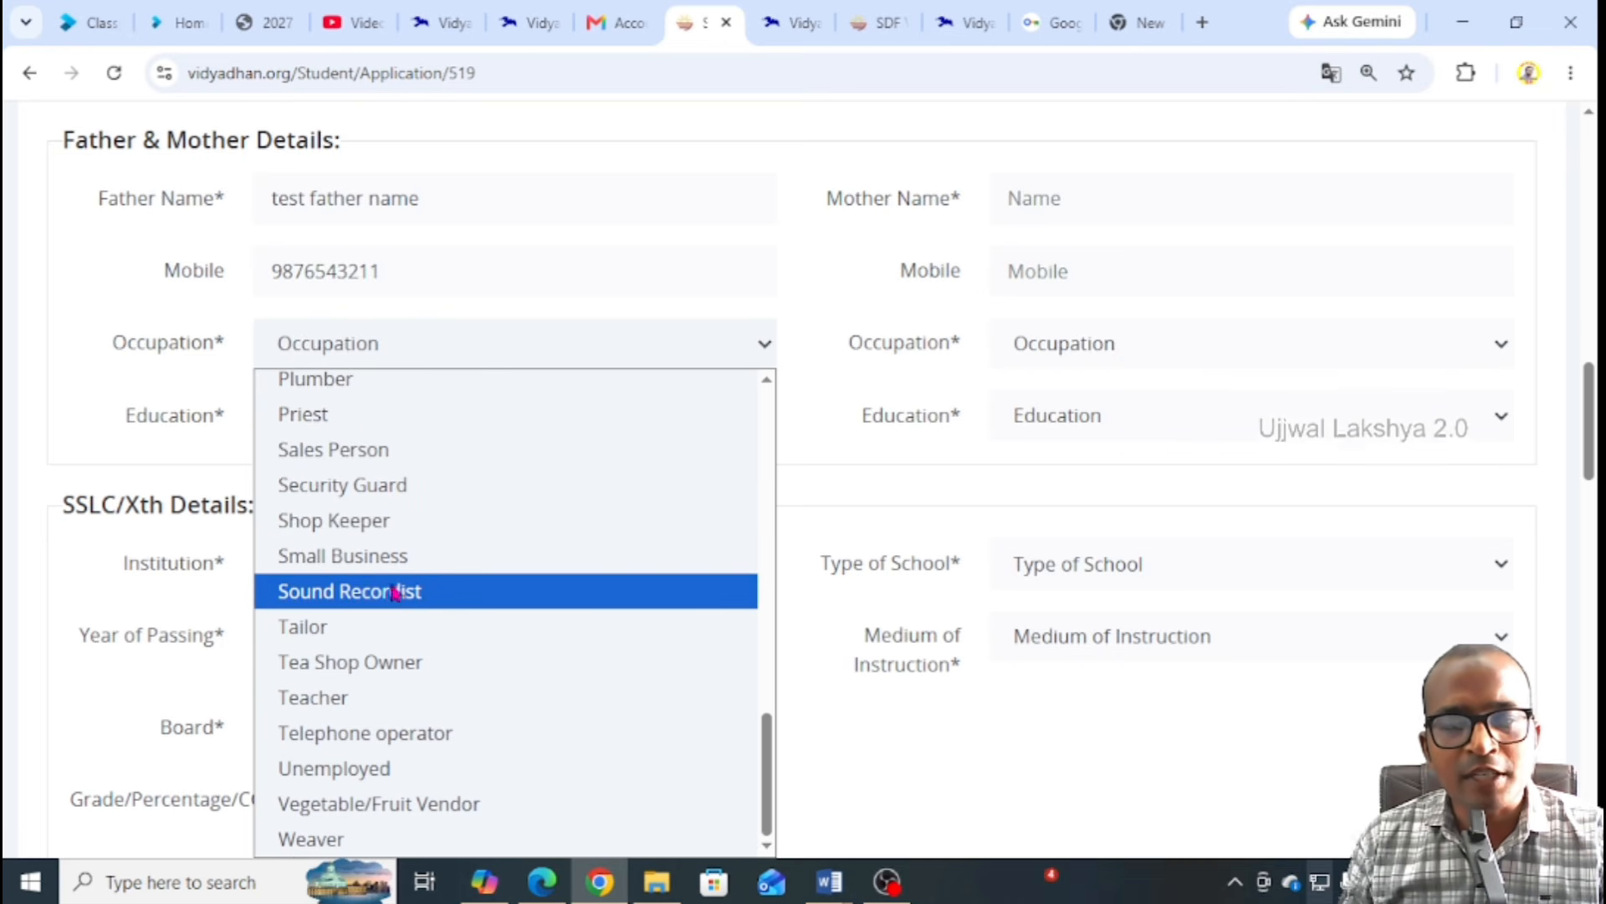
scroll(385, 580, "up", 15)
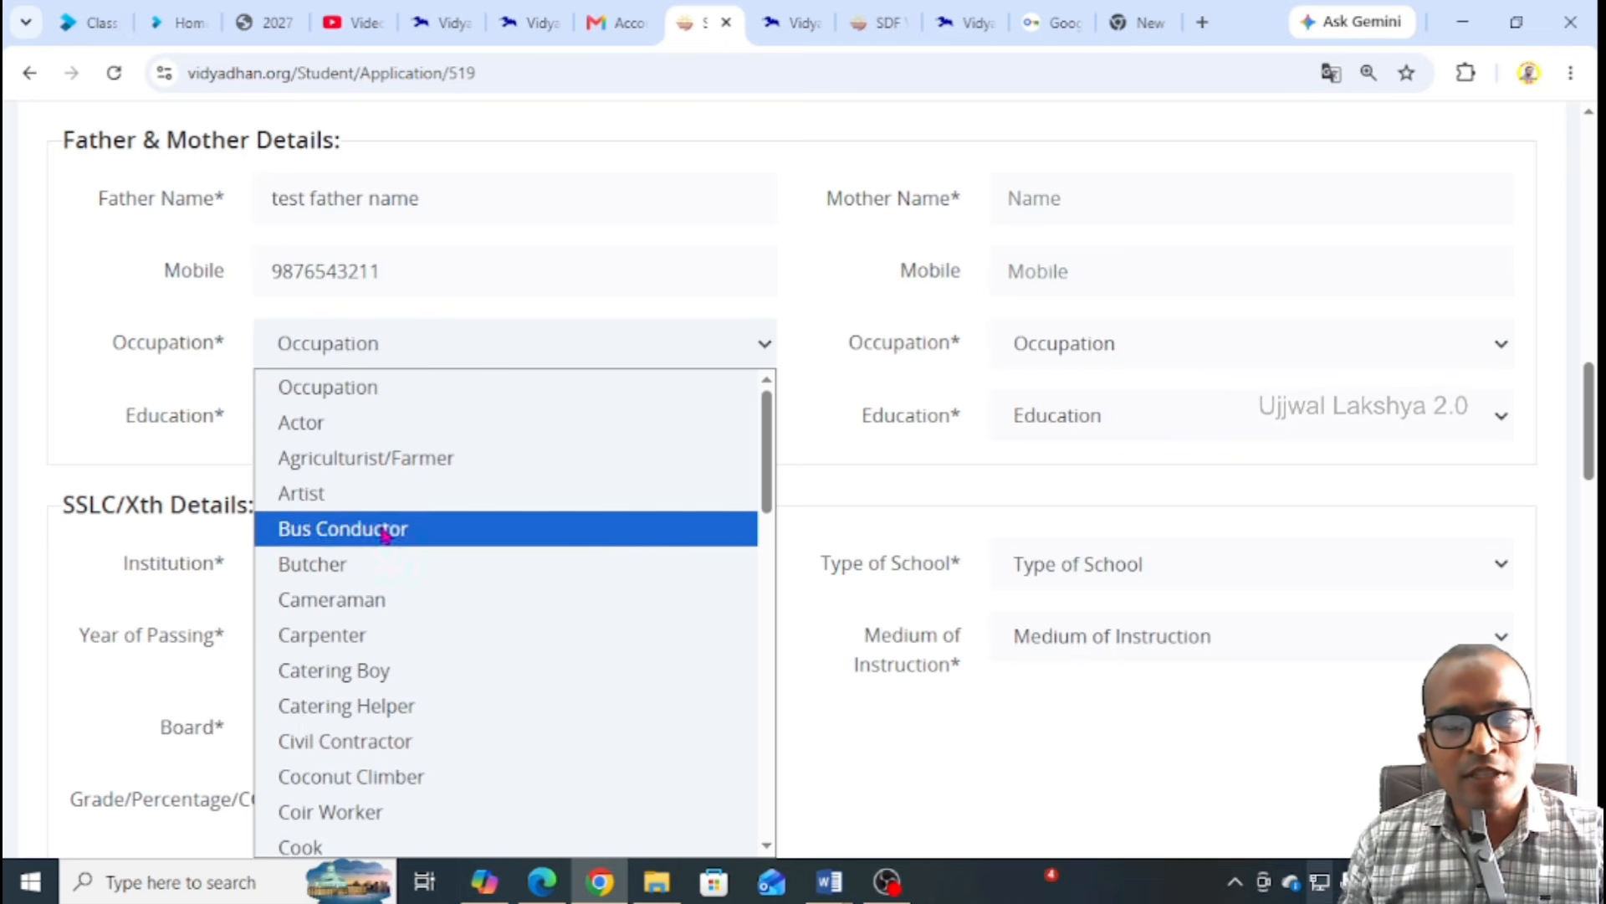
left_click(325, 465)
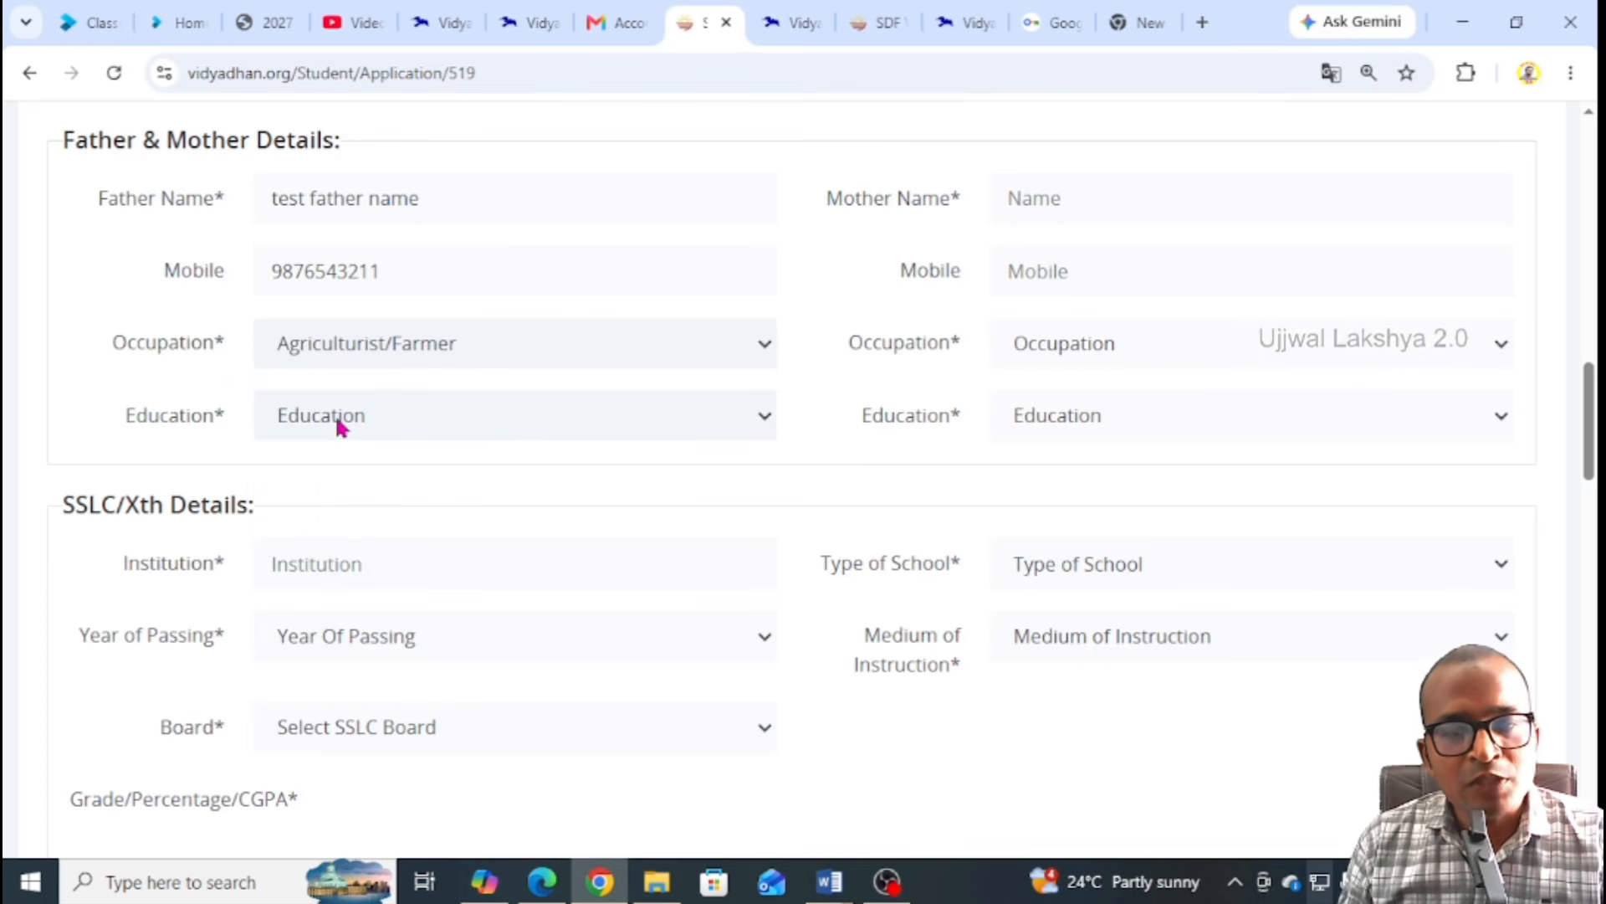
left_click(337, 419)
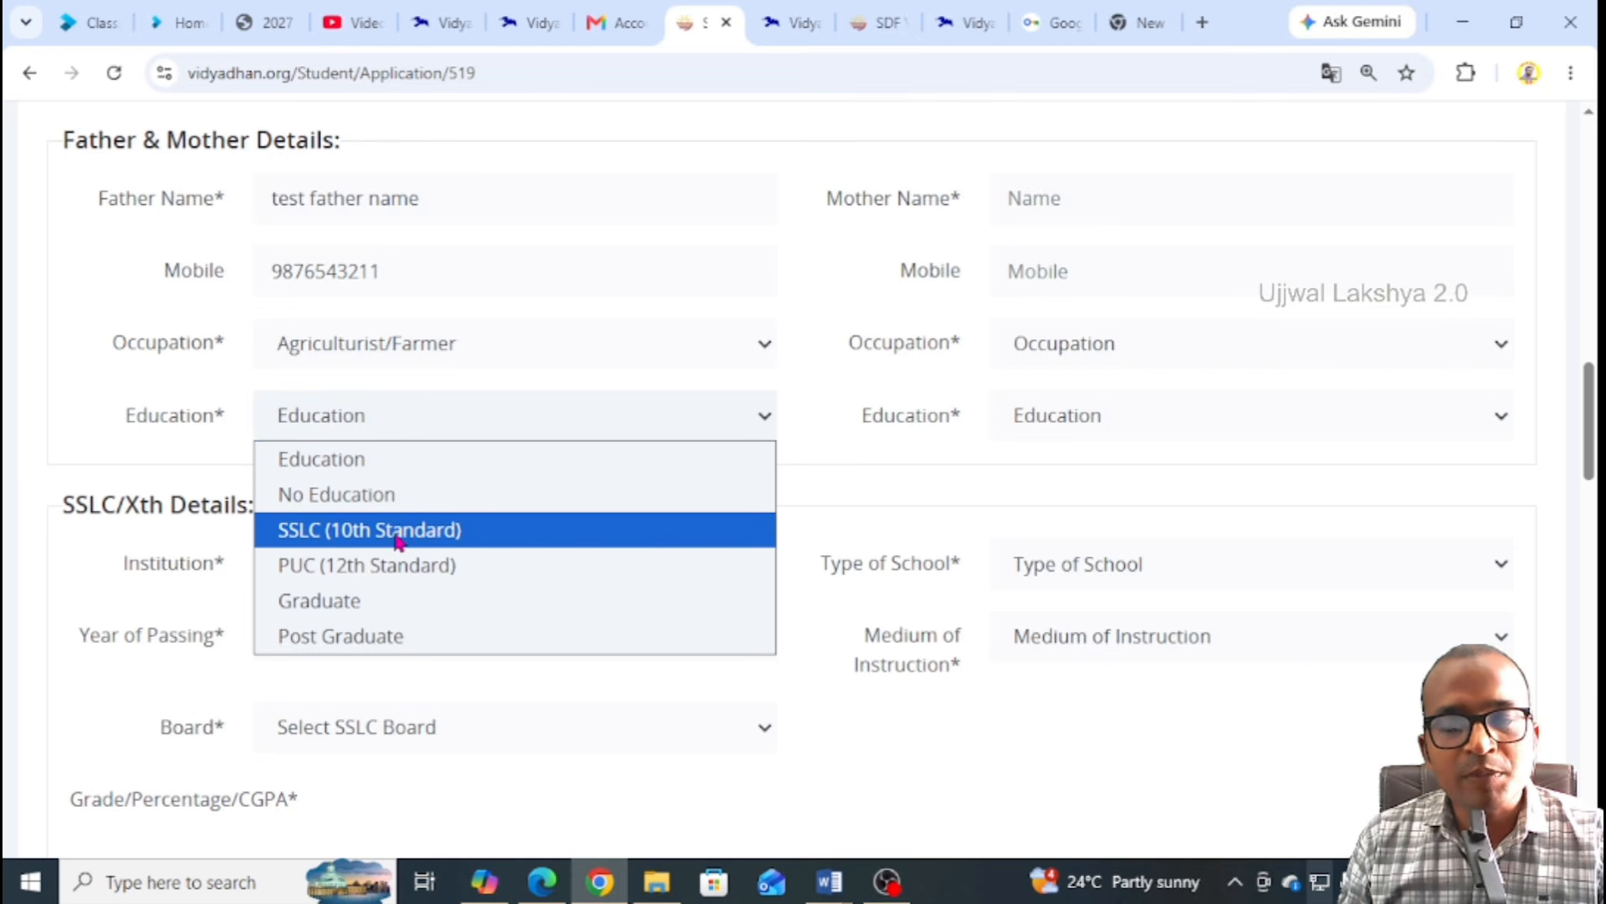
left_click(459, 529)
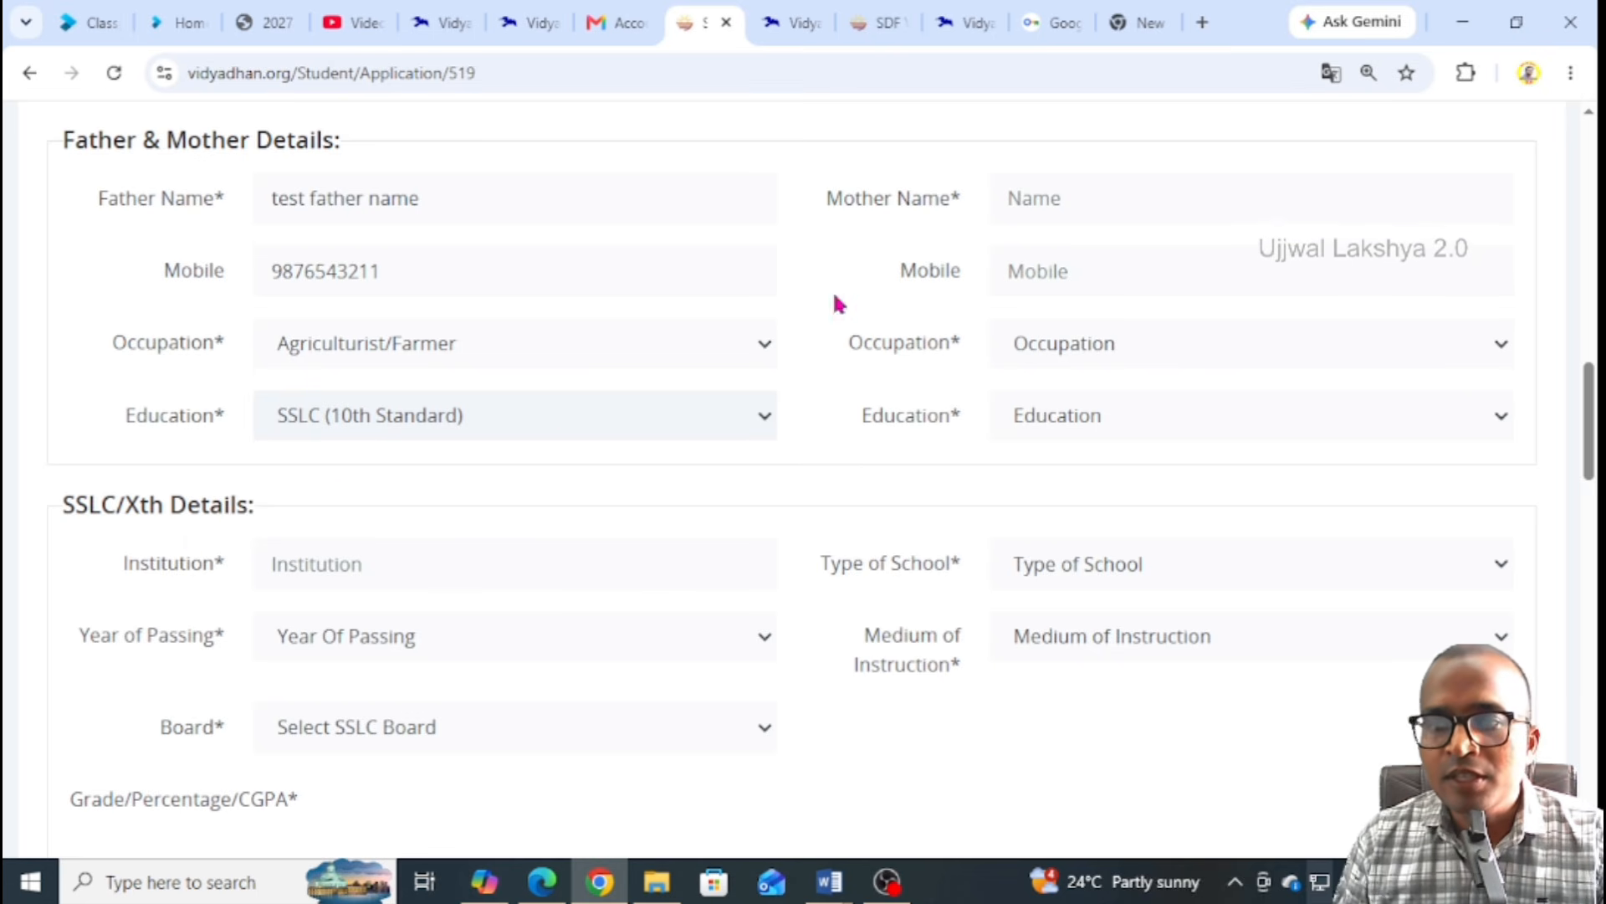
Enter the mother's name and mobile number
left_click(1072, 198)
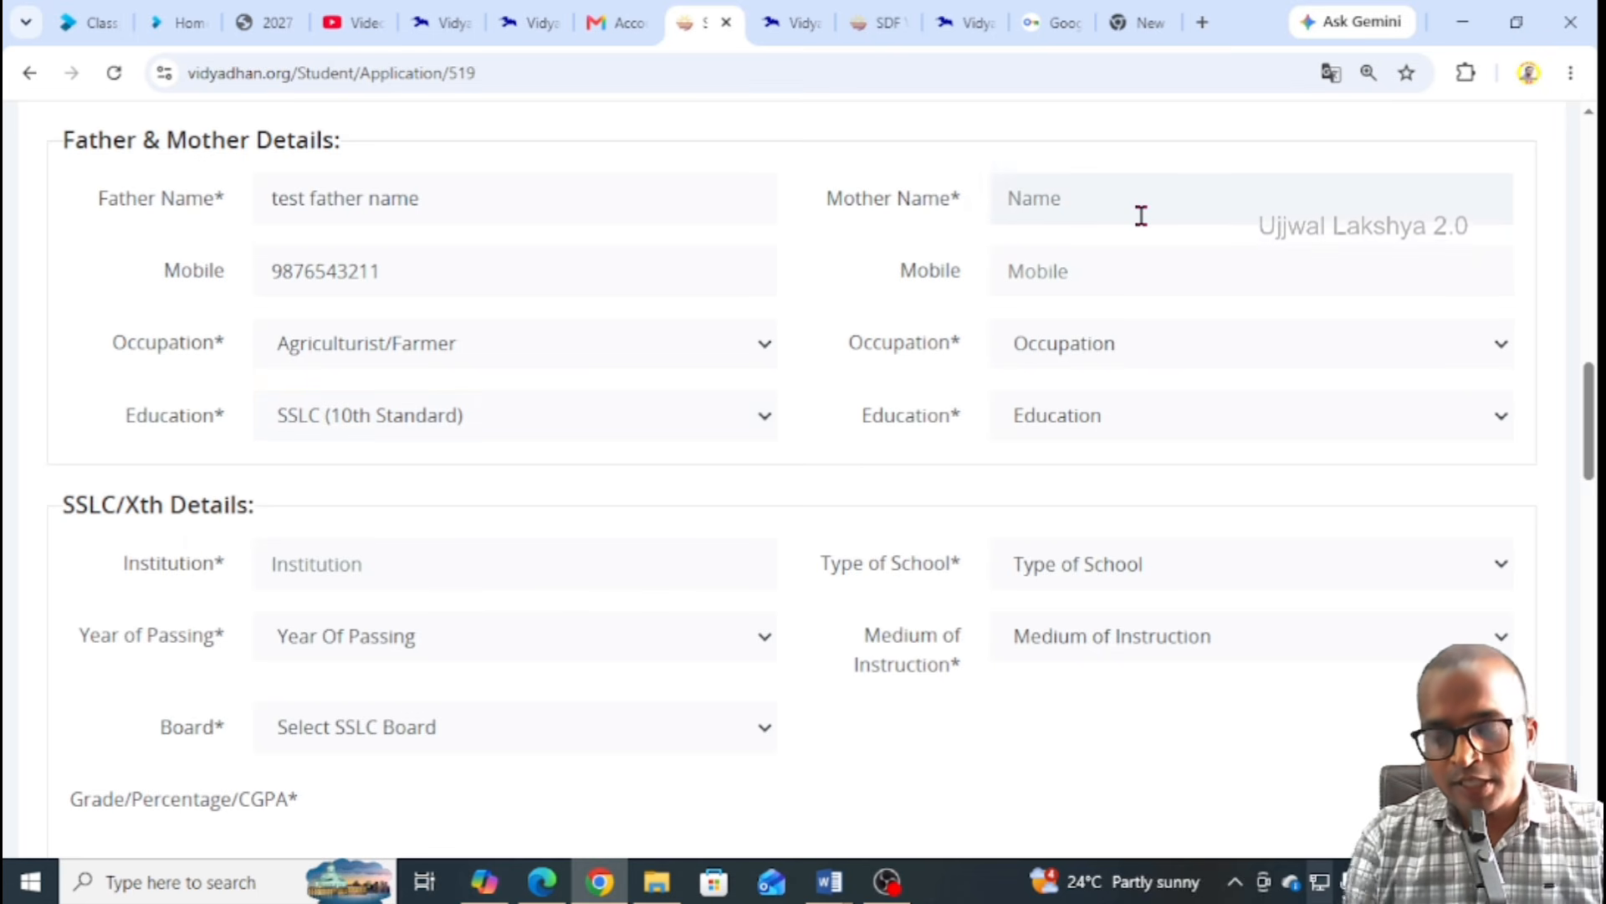
type("test mother name")
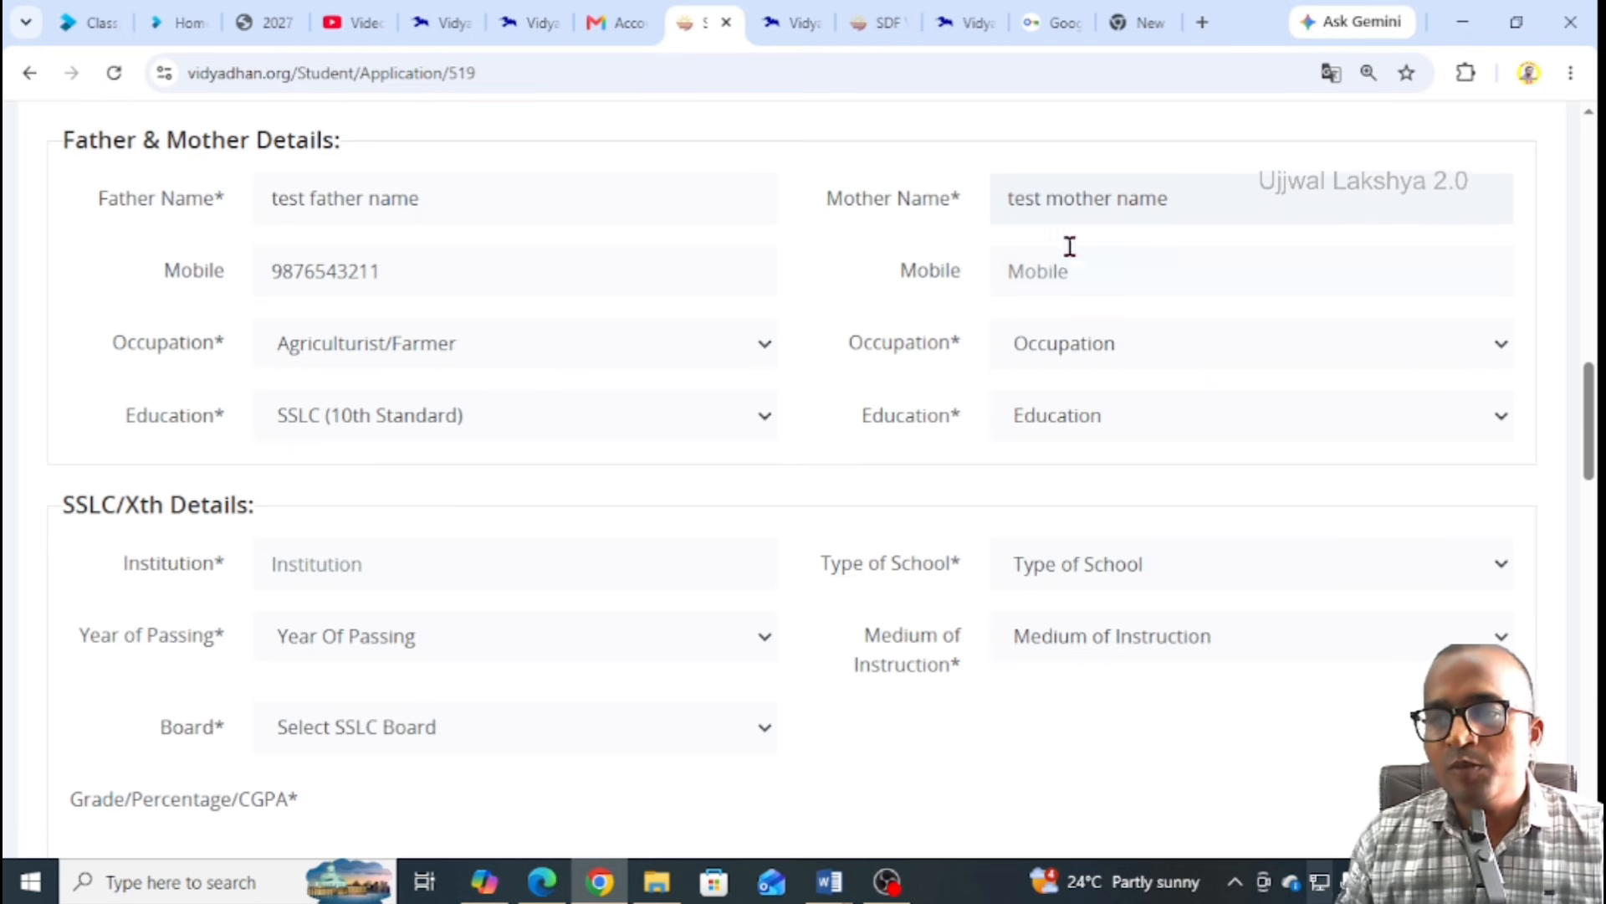
left_click(1495, 287)
type("987")
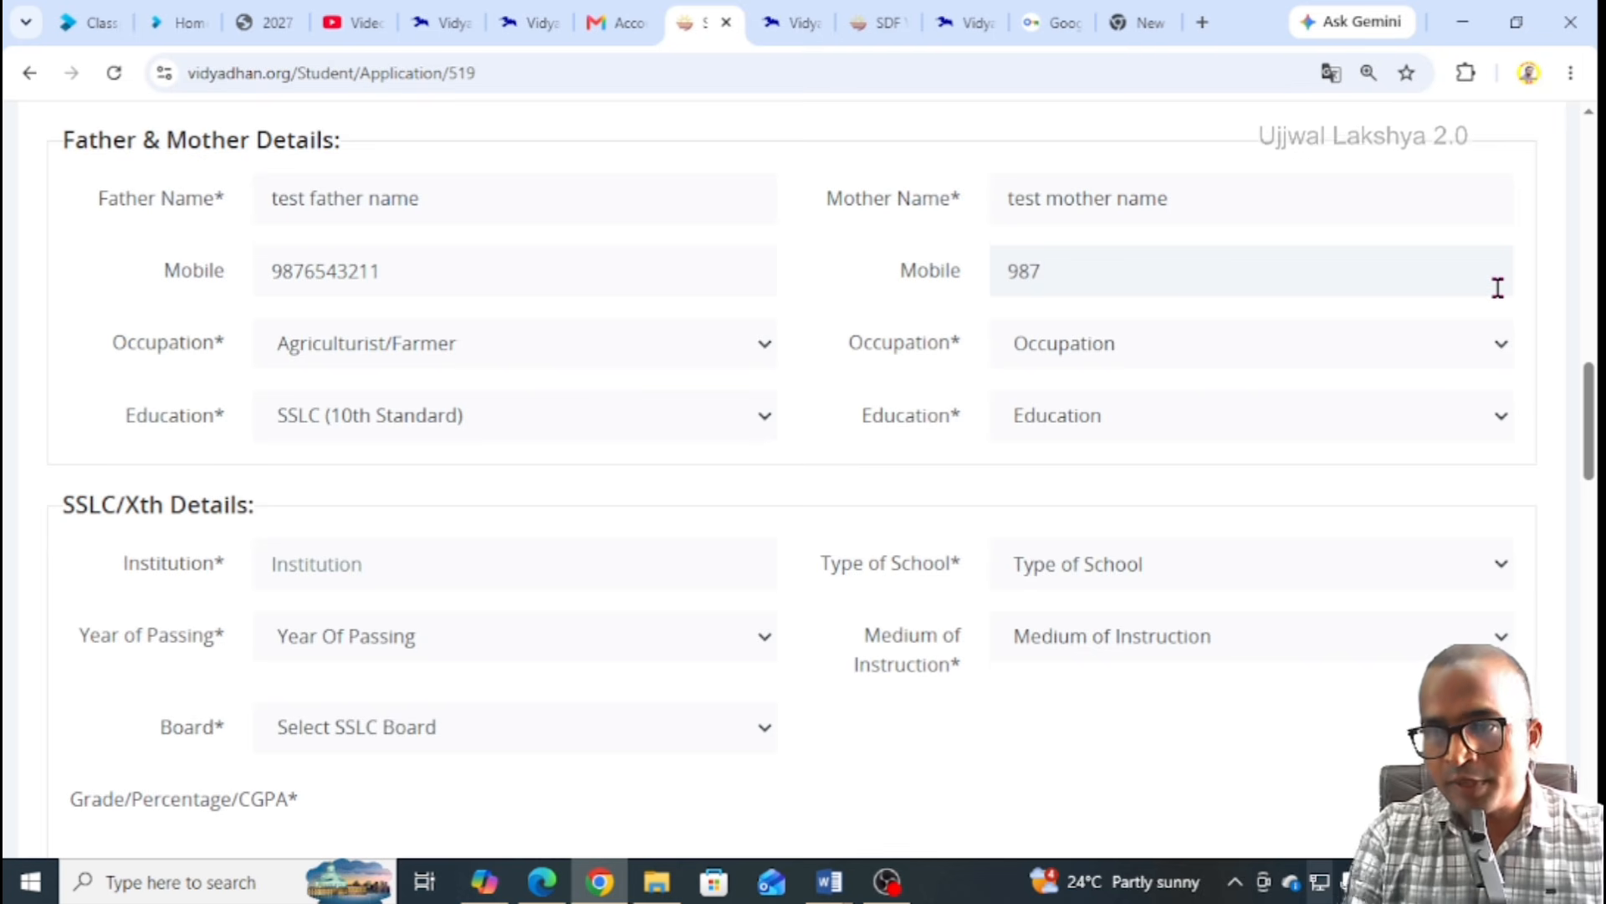
type("654322")
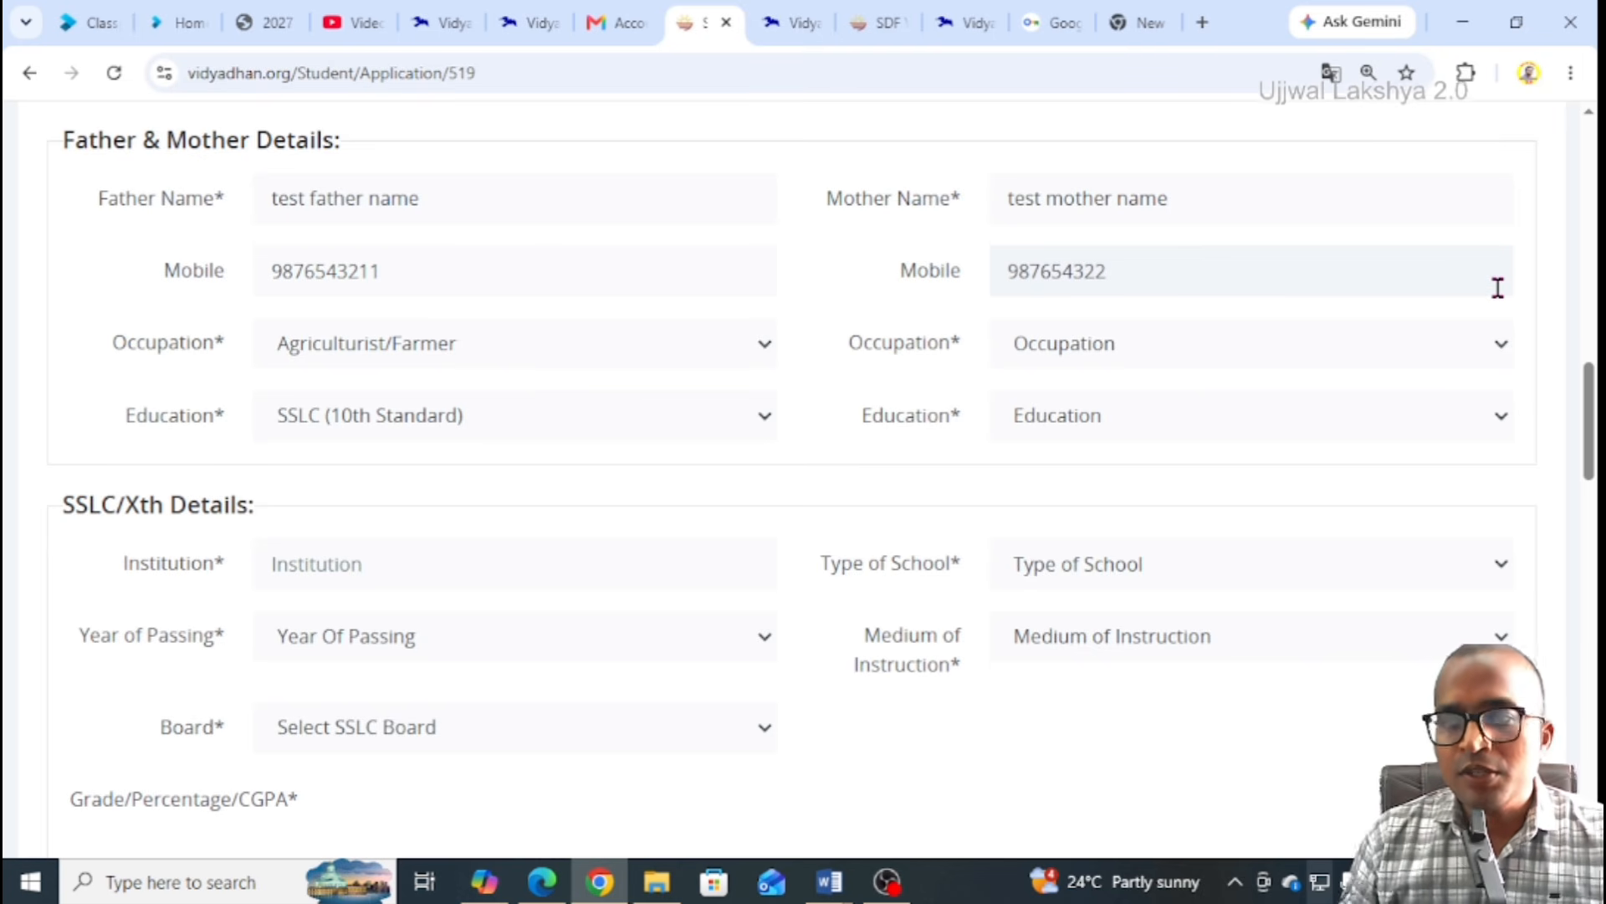
Set the mother's occupation to Unemployed and education to PUC (12th Standard)
left_click(1137, 358)
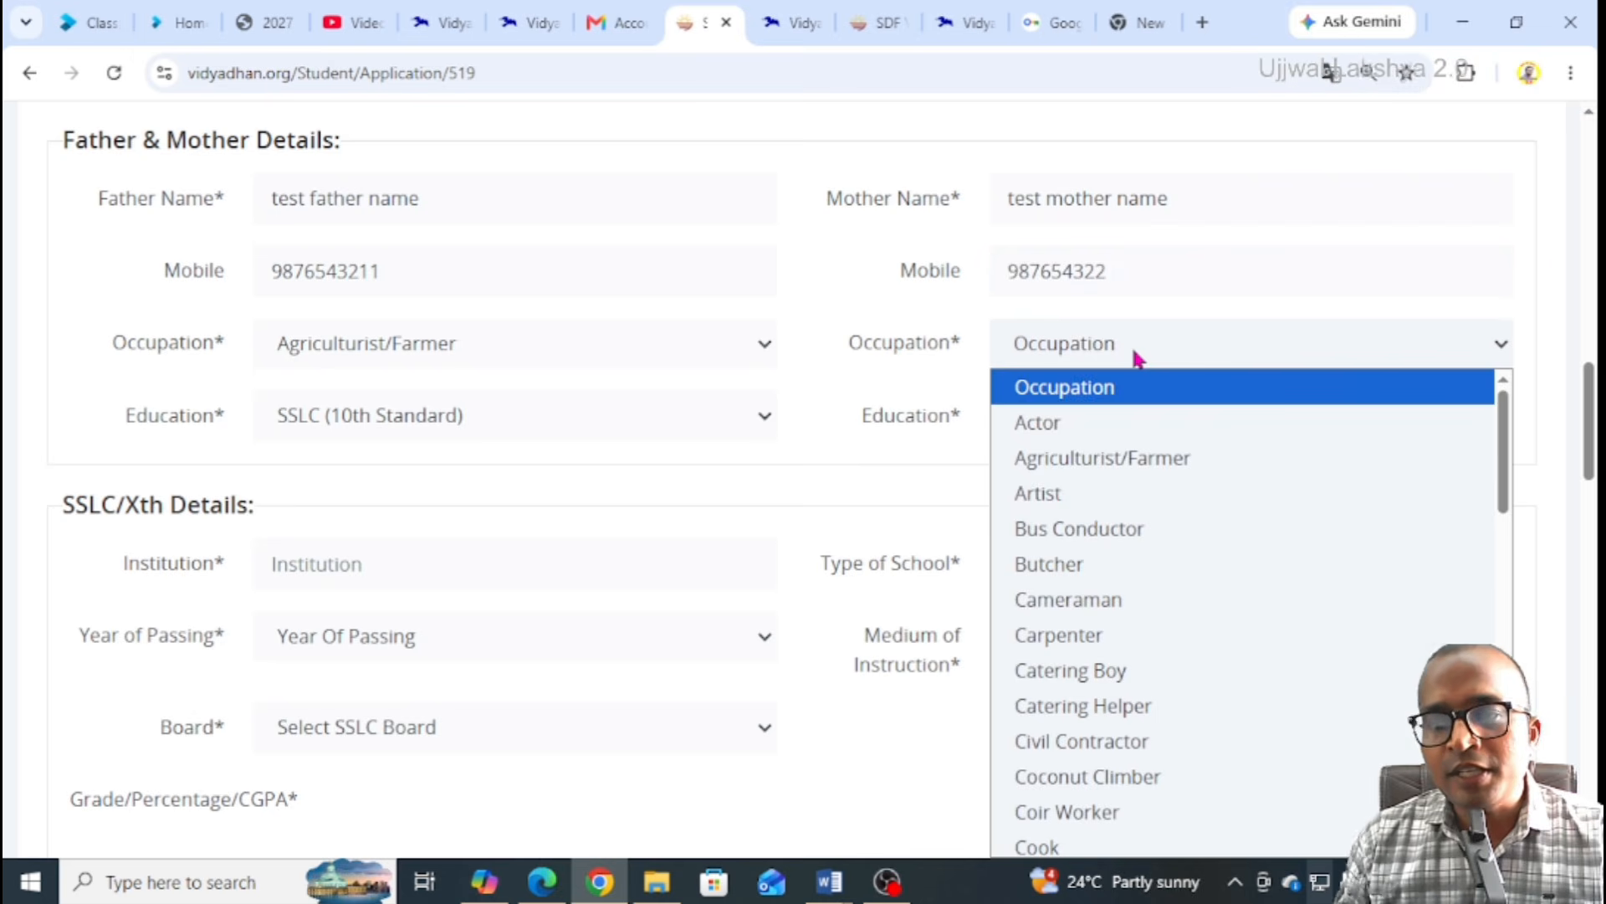
left_click(1136, 358)
left_click(1133, 355)
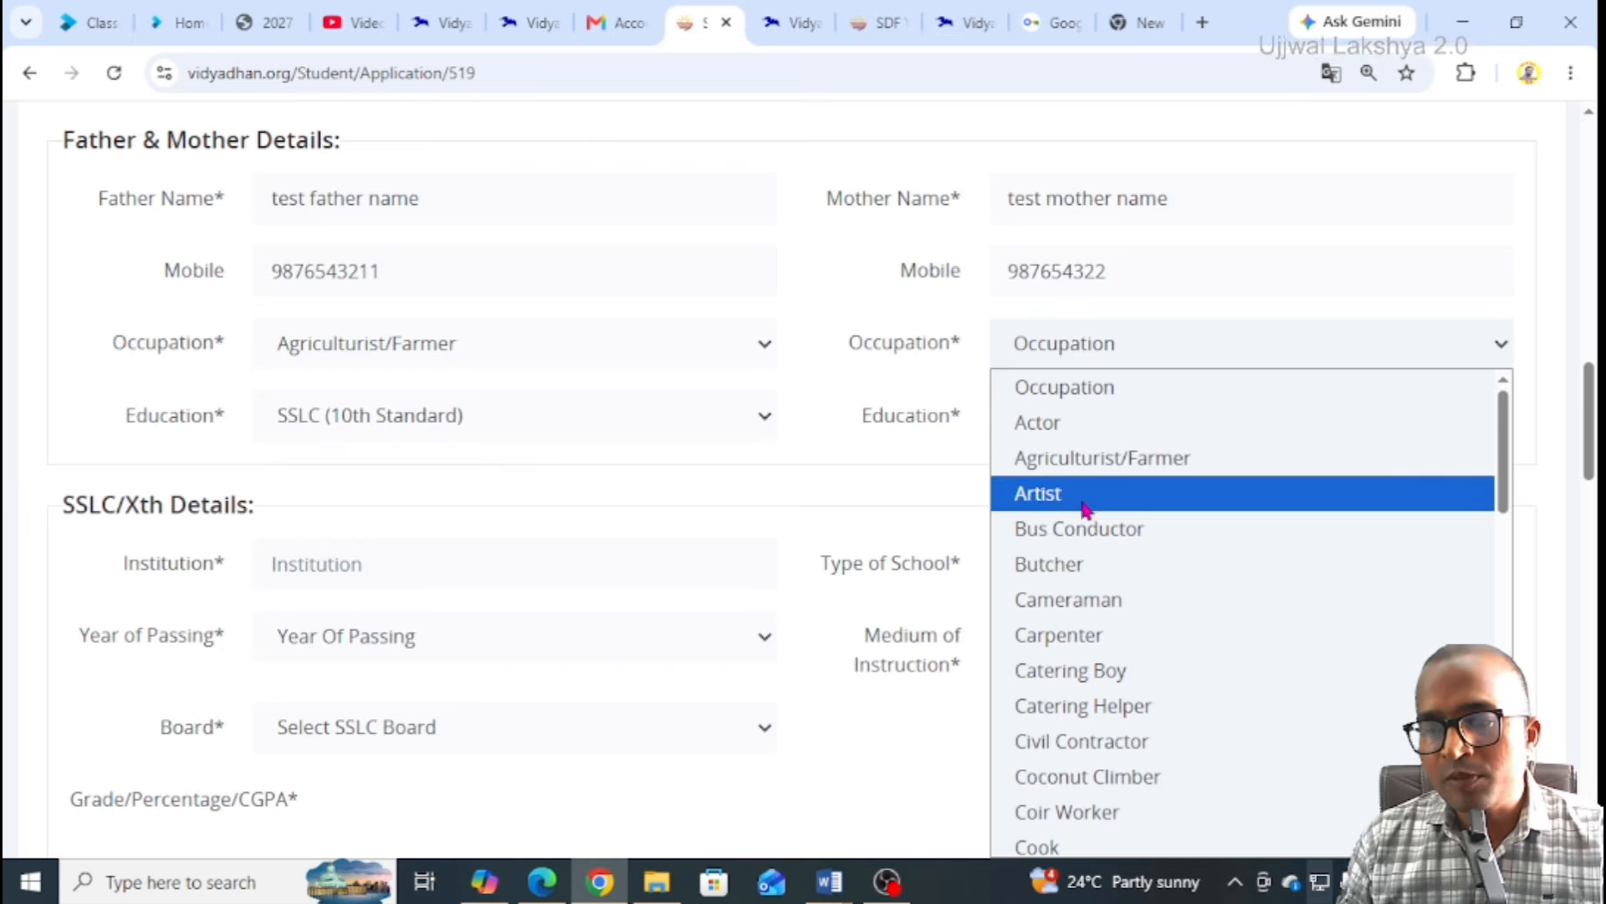
scroll(1113, 555, "down", 10)
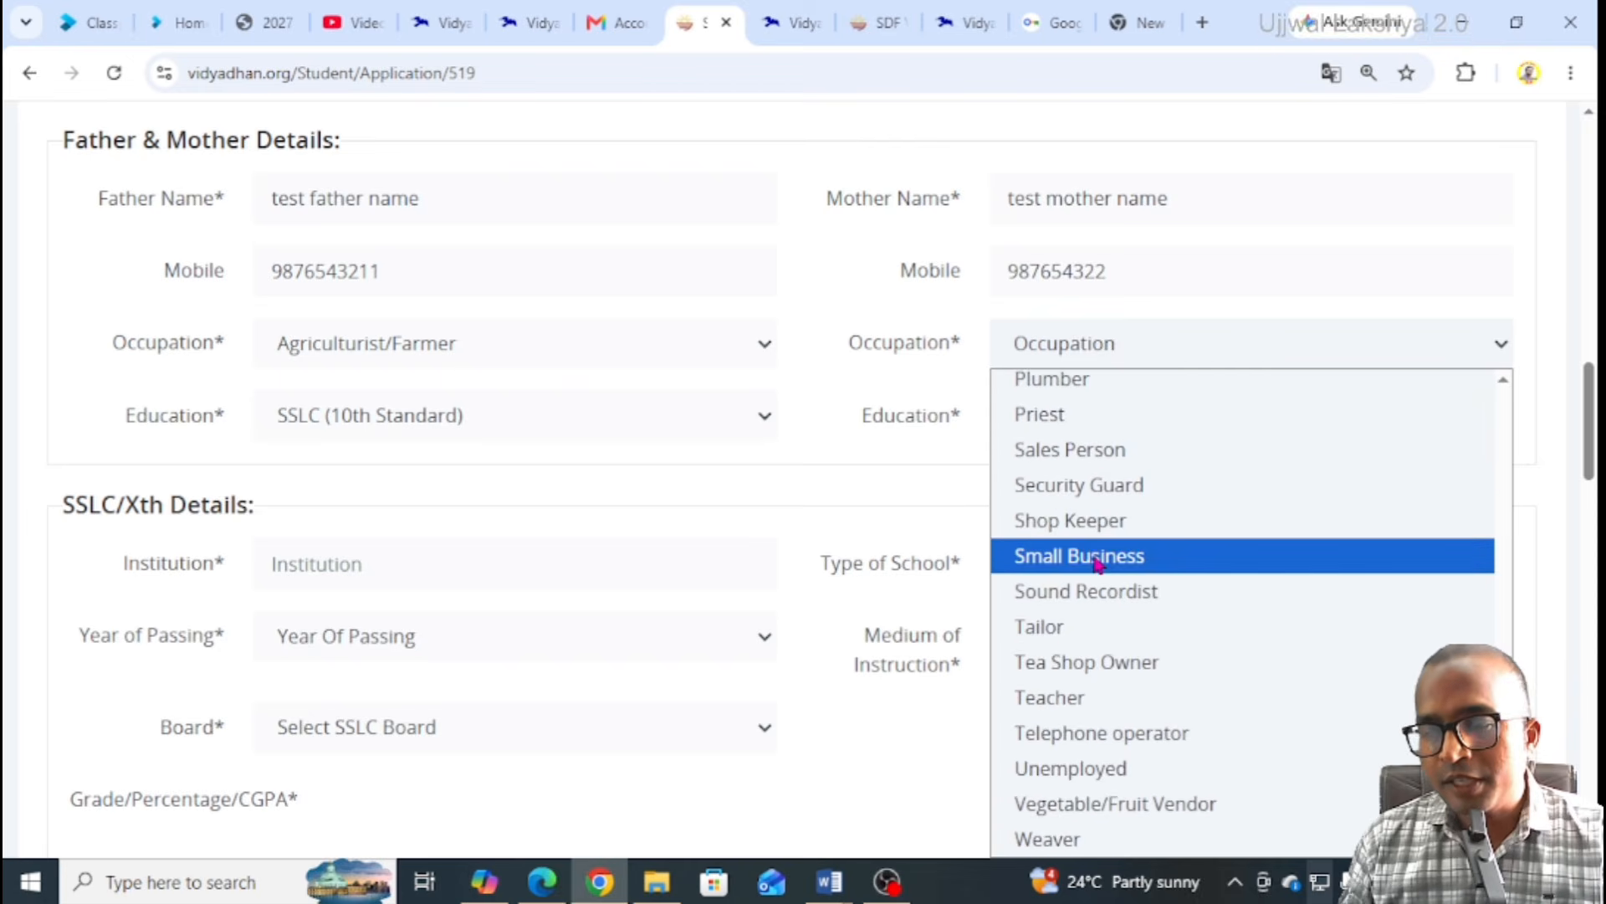
left_click(1098, 778)
left_click(1077, 417)
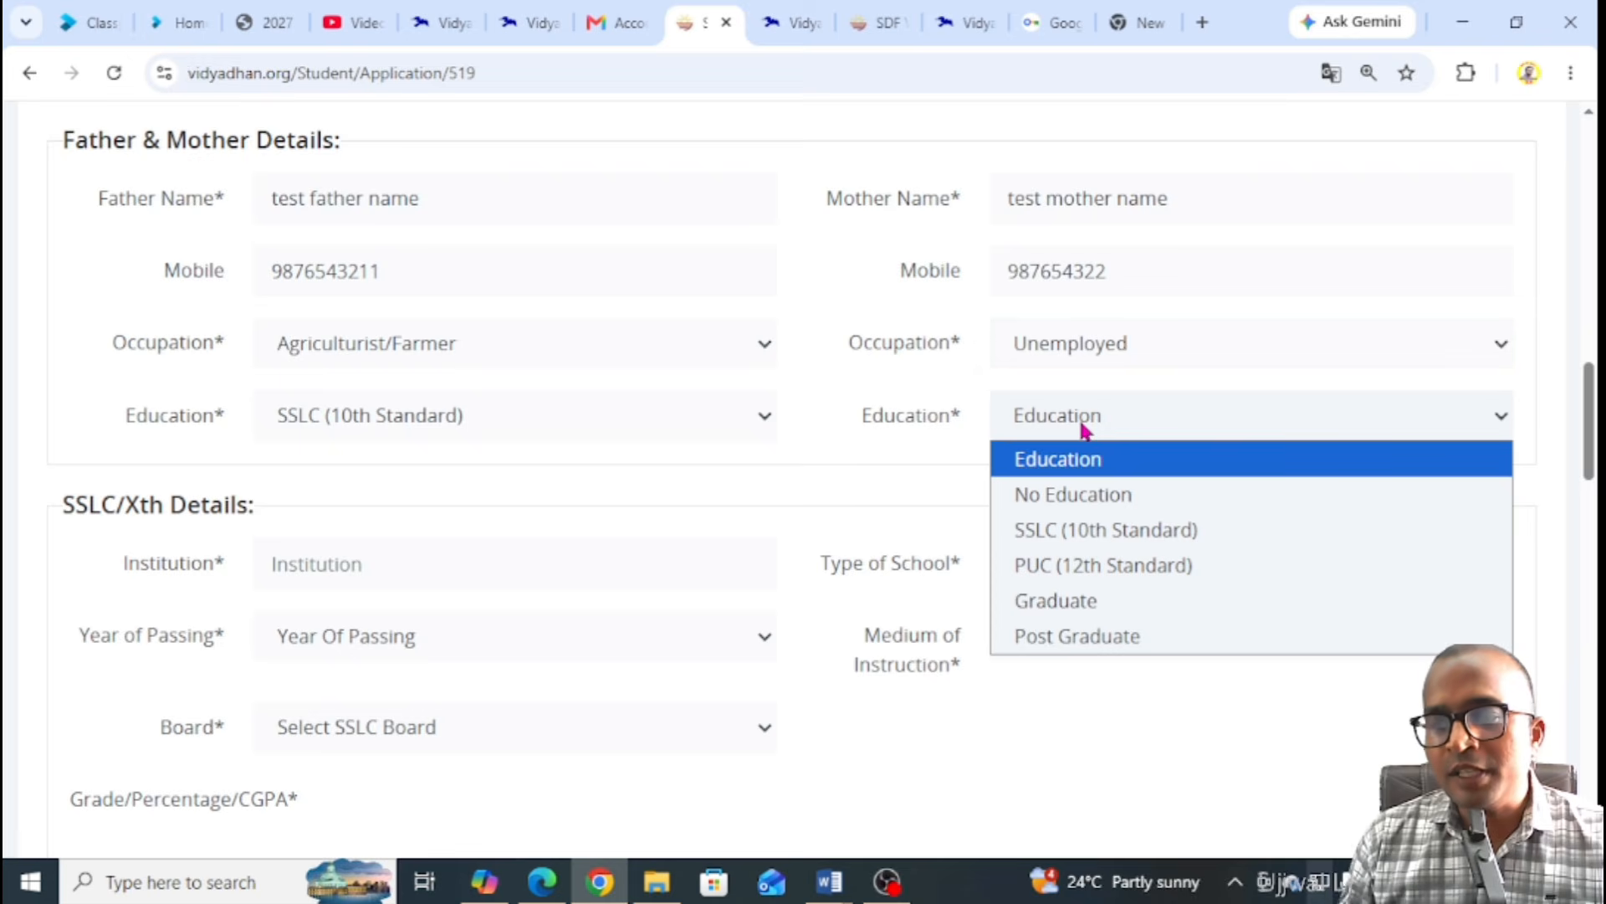
left_click(1145, 567)
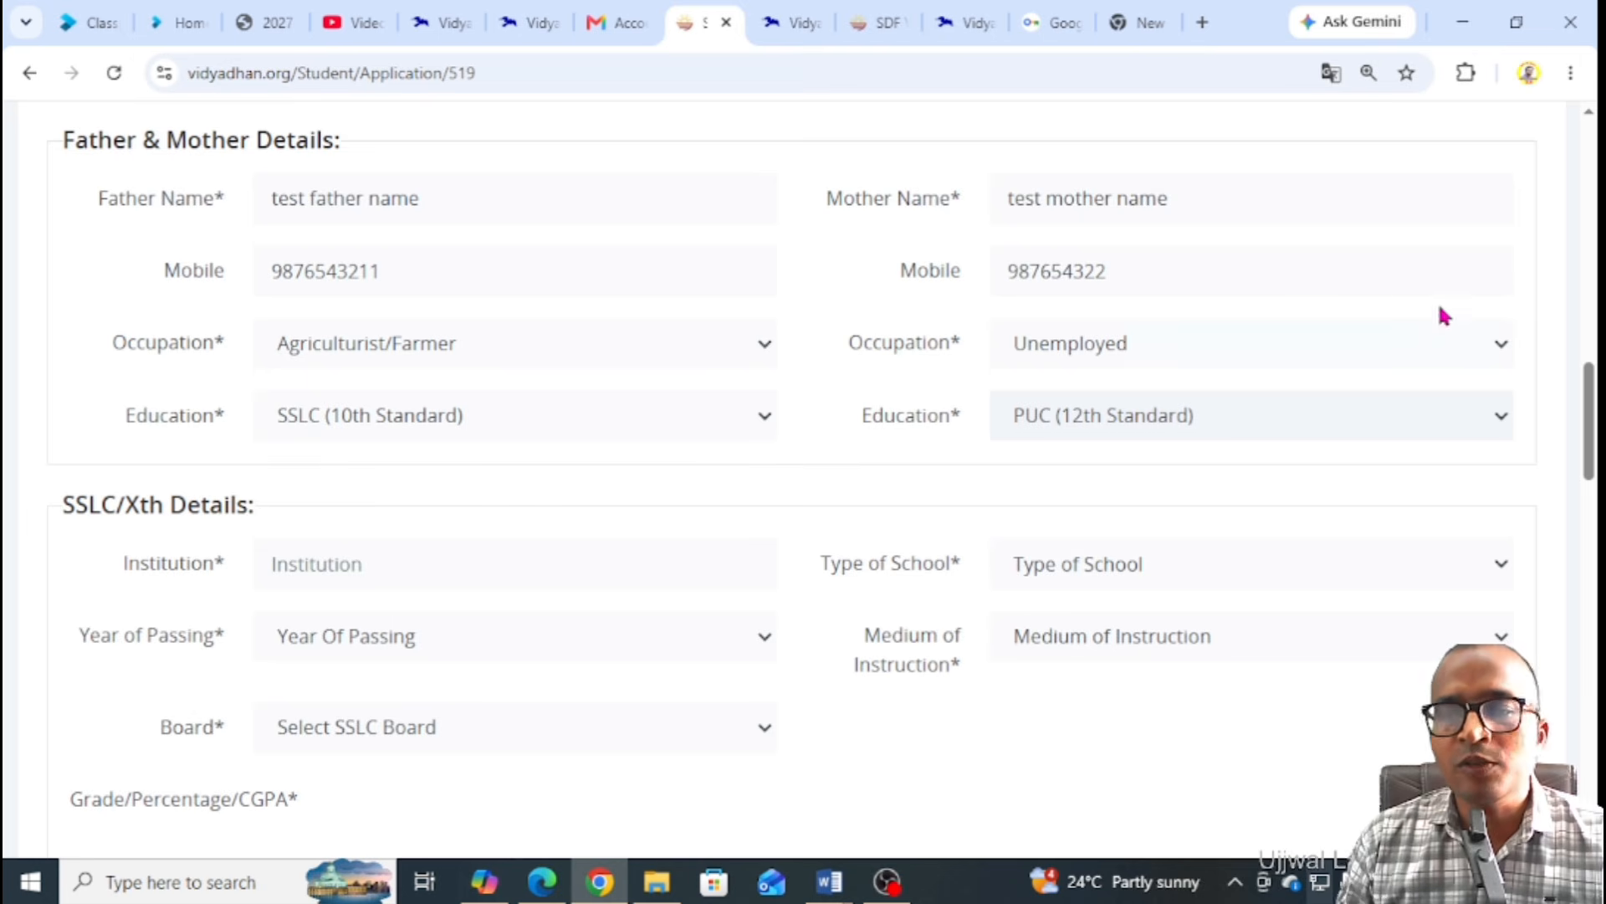
scroll(670, 367, "down", 3)
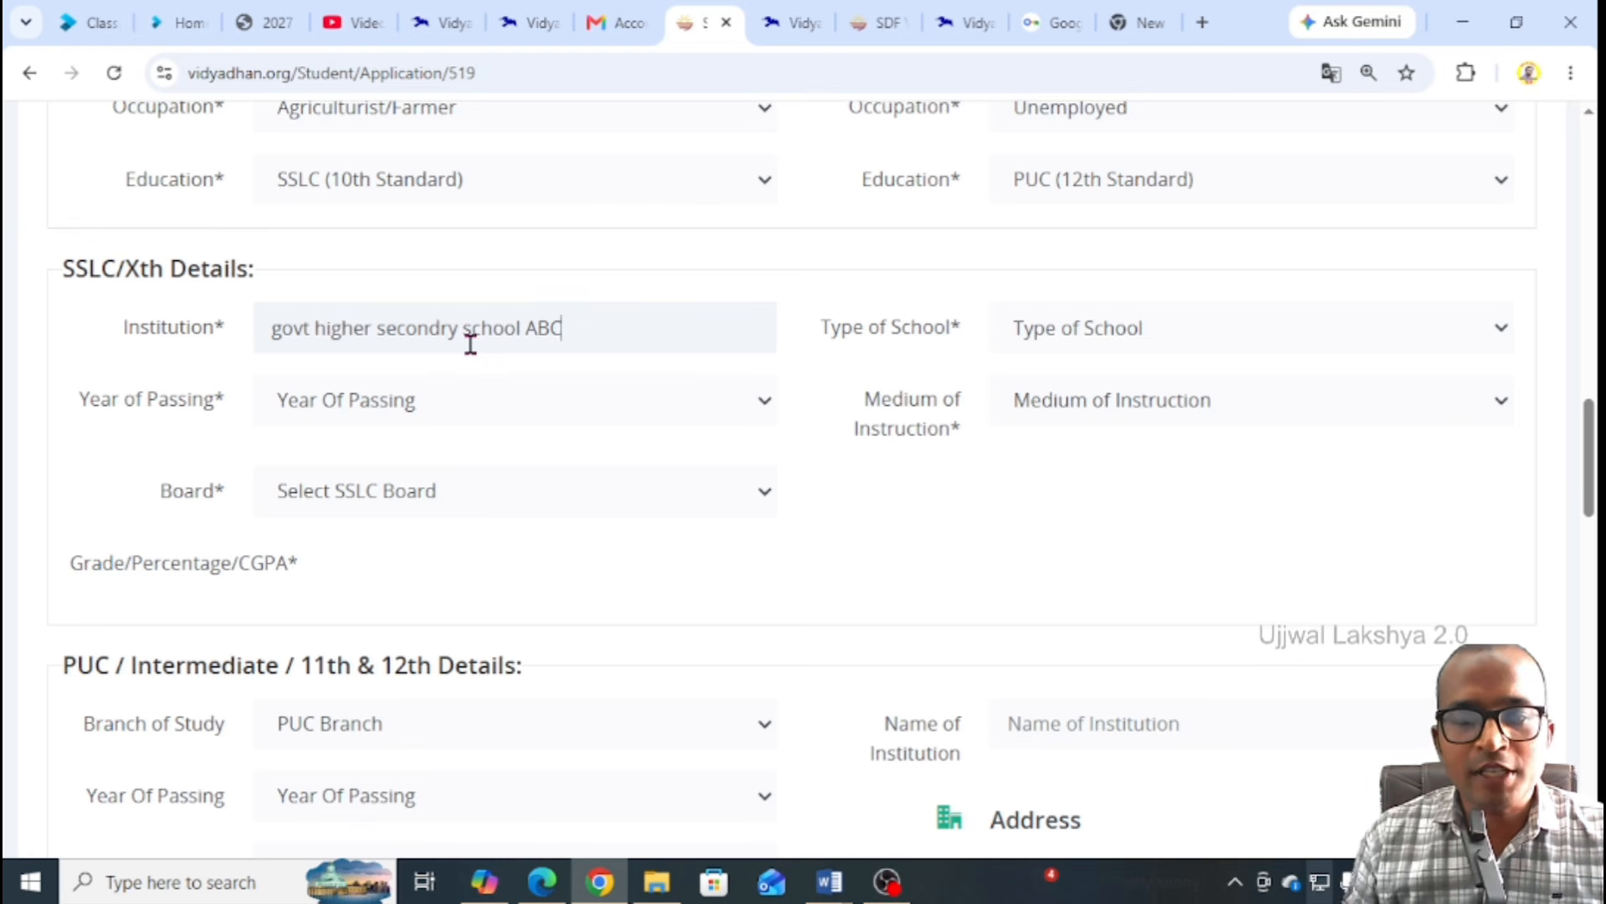
Set the 10th school type to Govt. School and passing year to 2026
left_click_drag(293, 331, 553, 338)
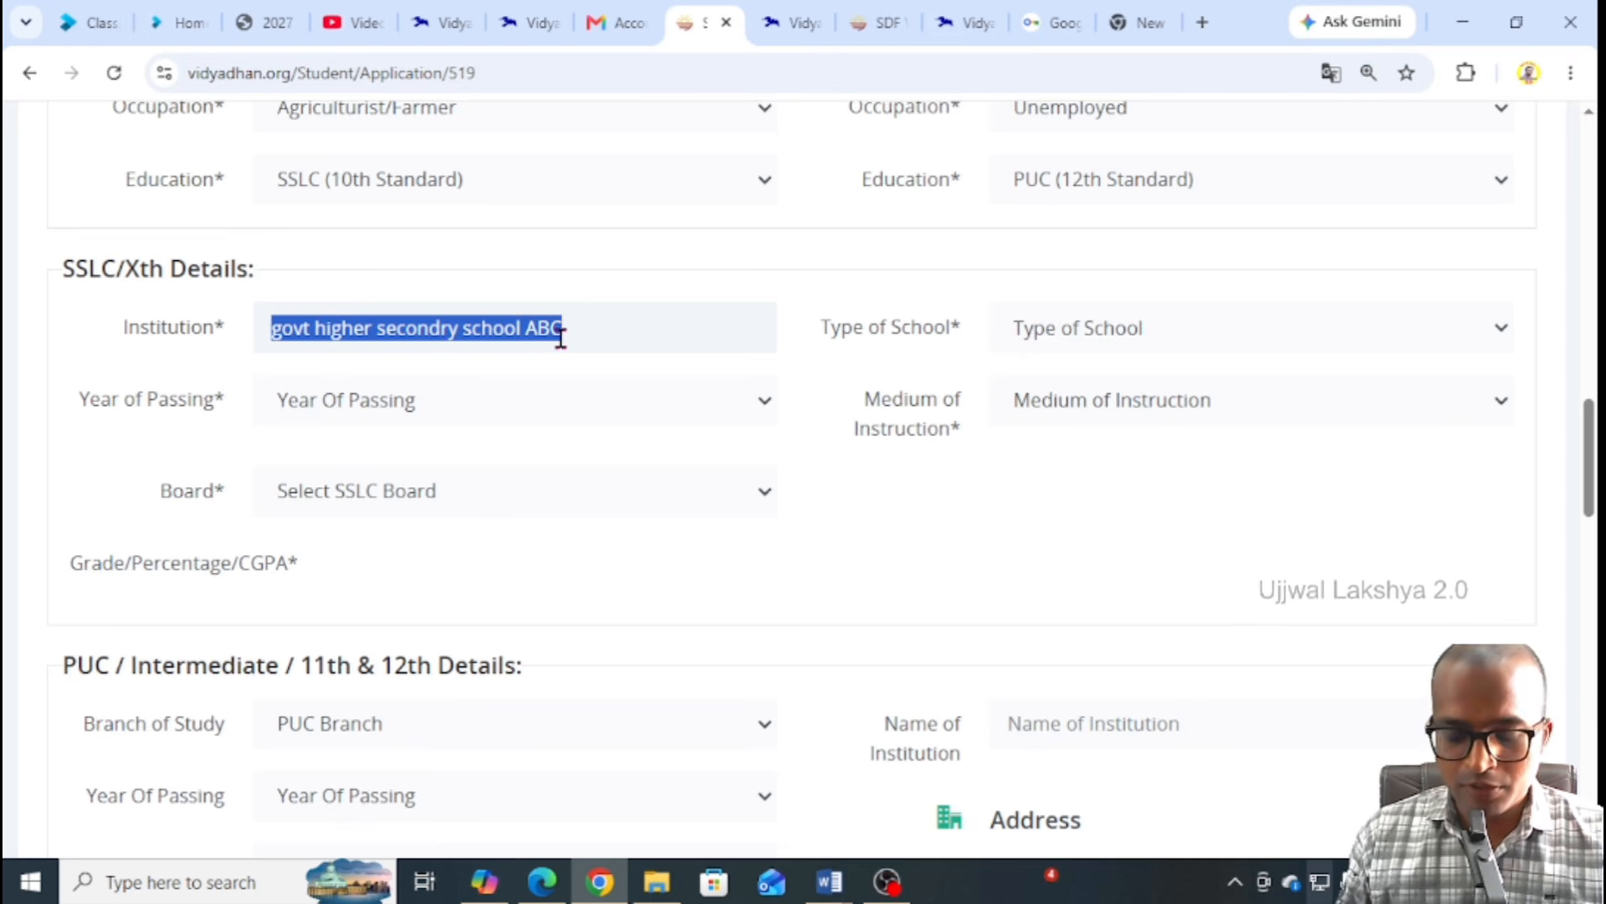
left_click(1077, 343)
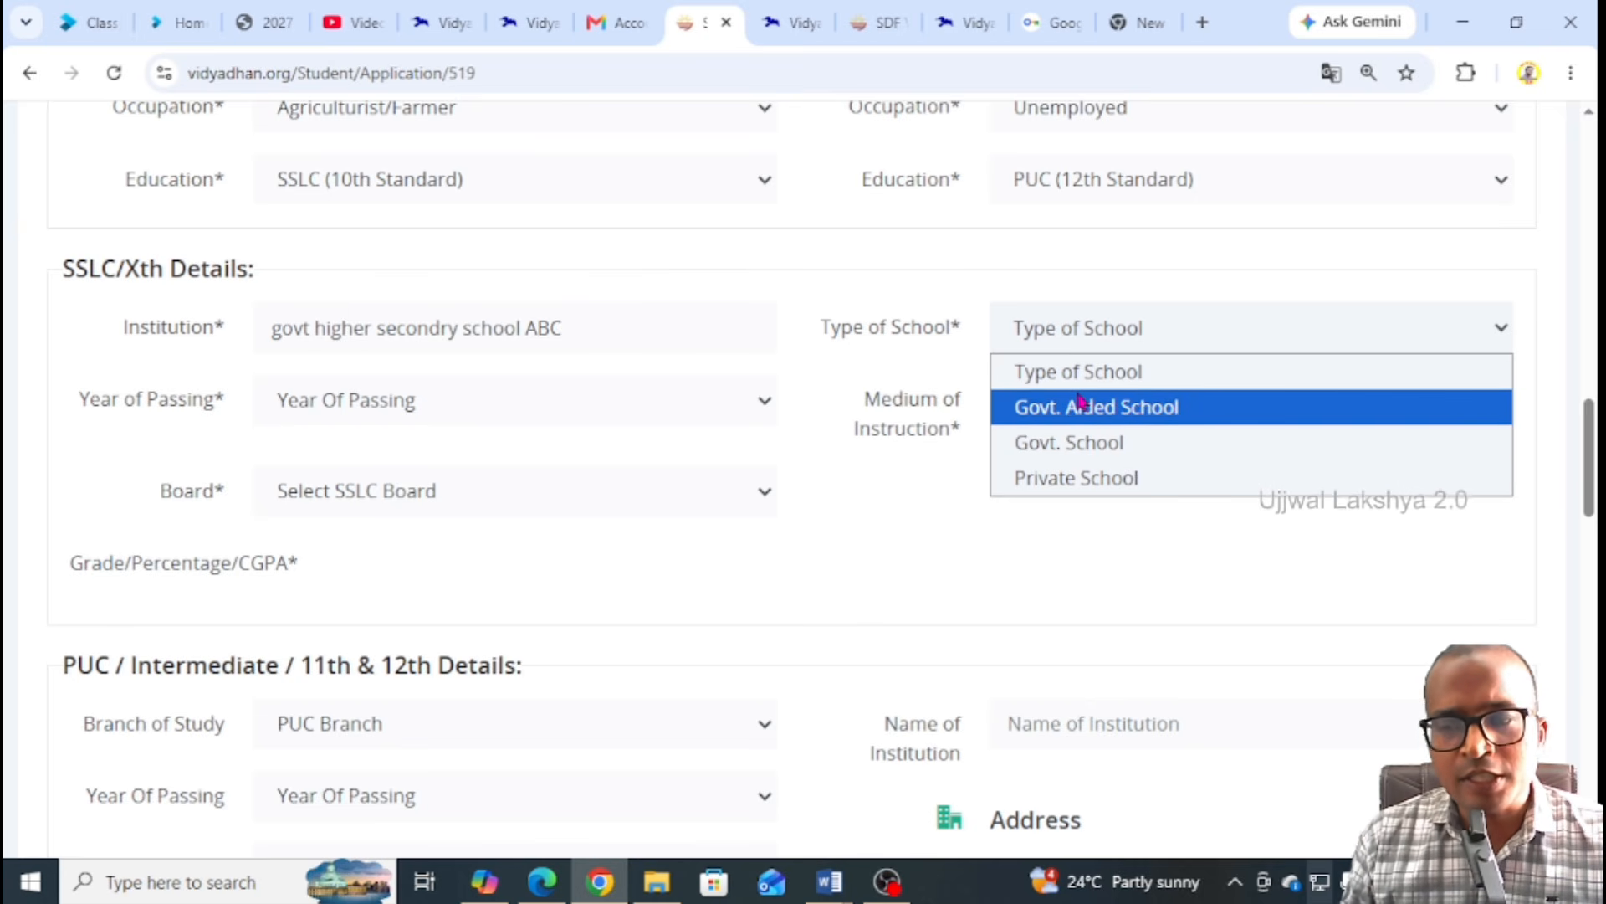
left_click(1085, 446)
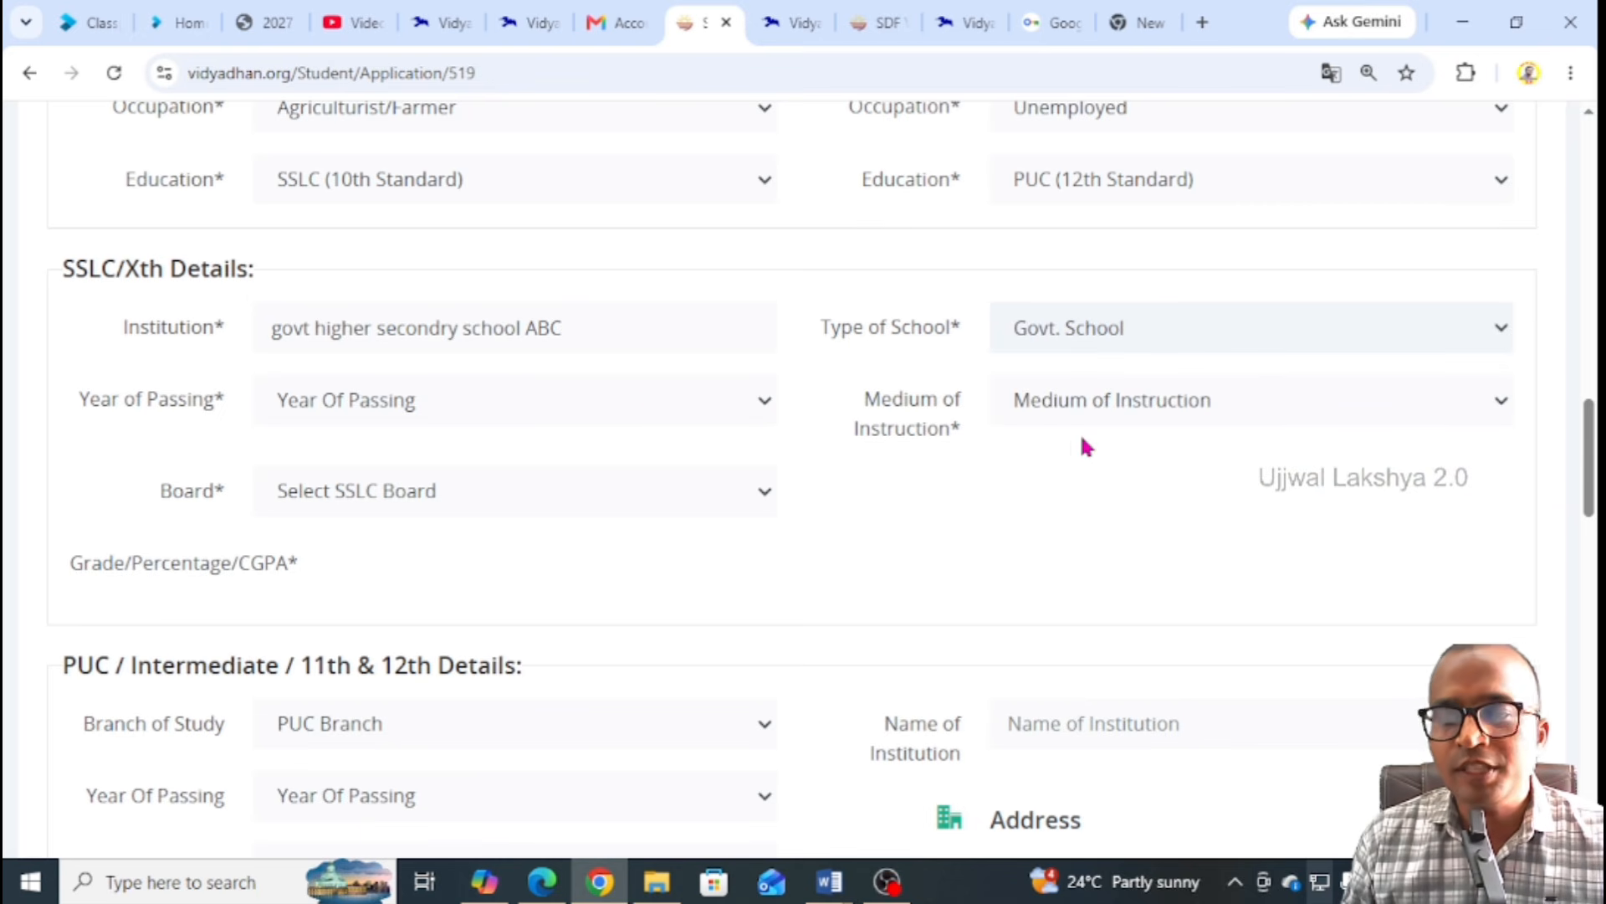
left_click(493, 403)
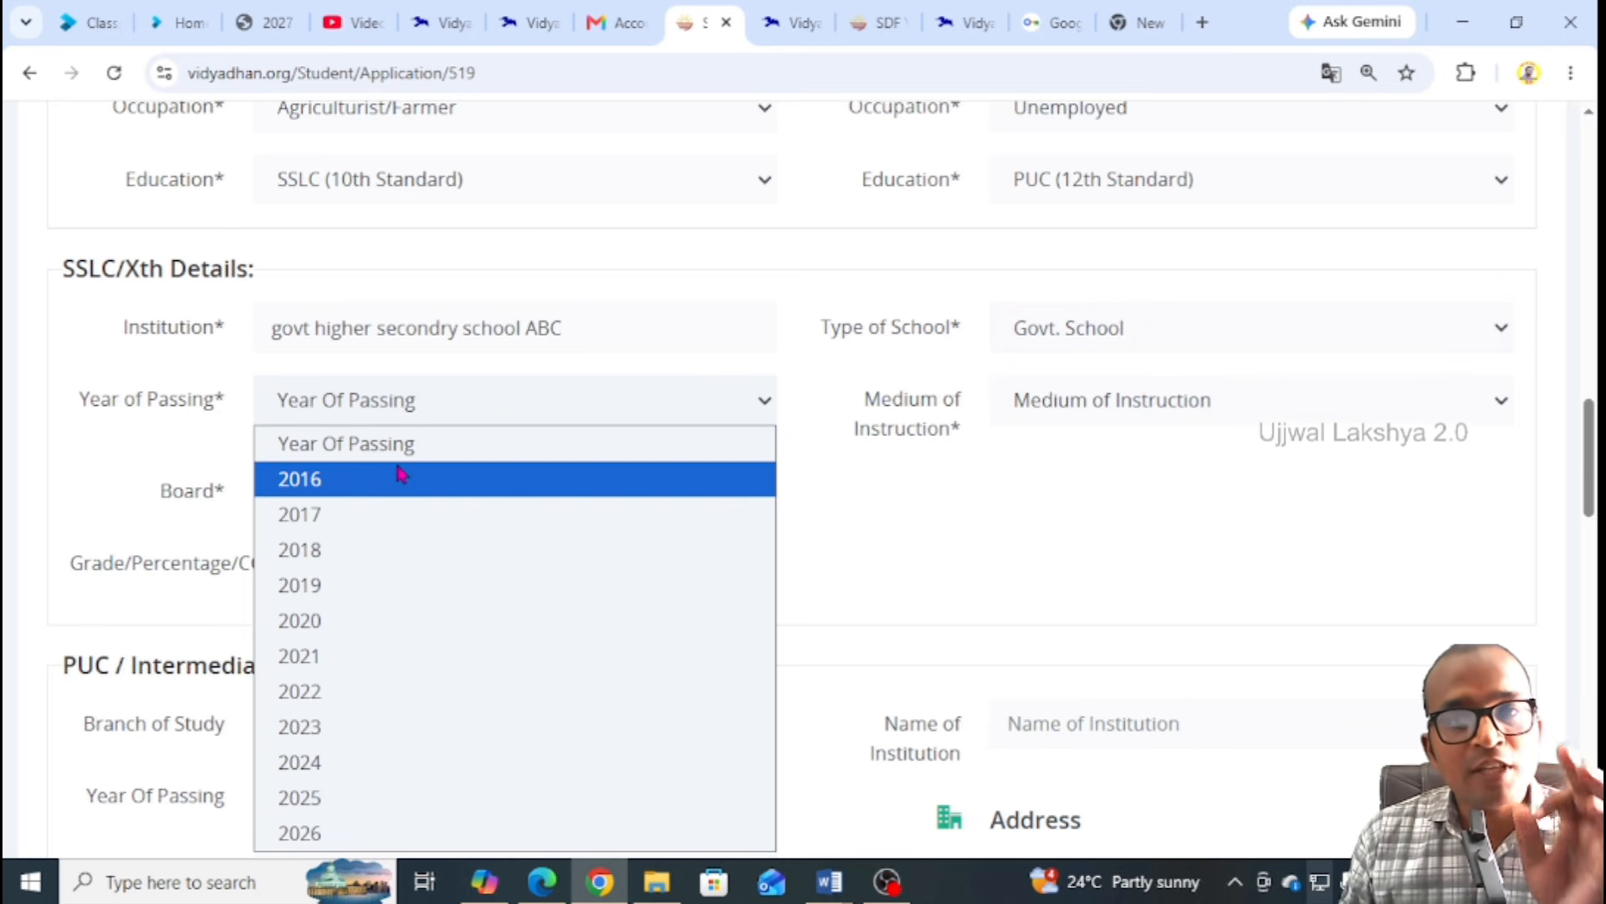
left_click(307, 828)
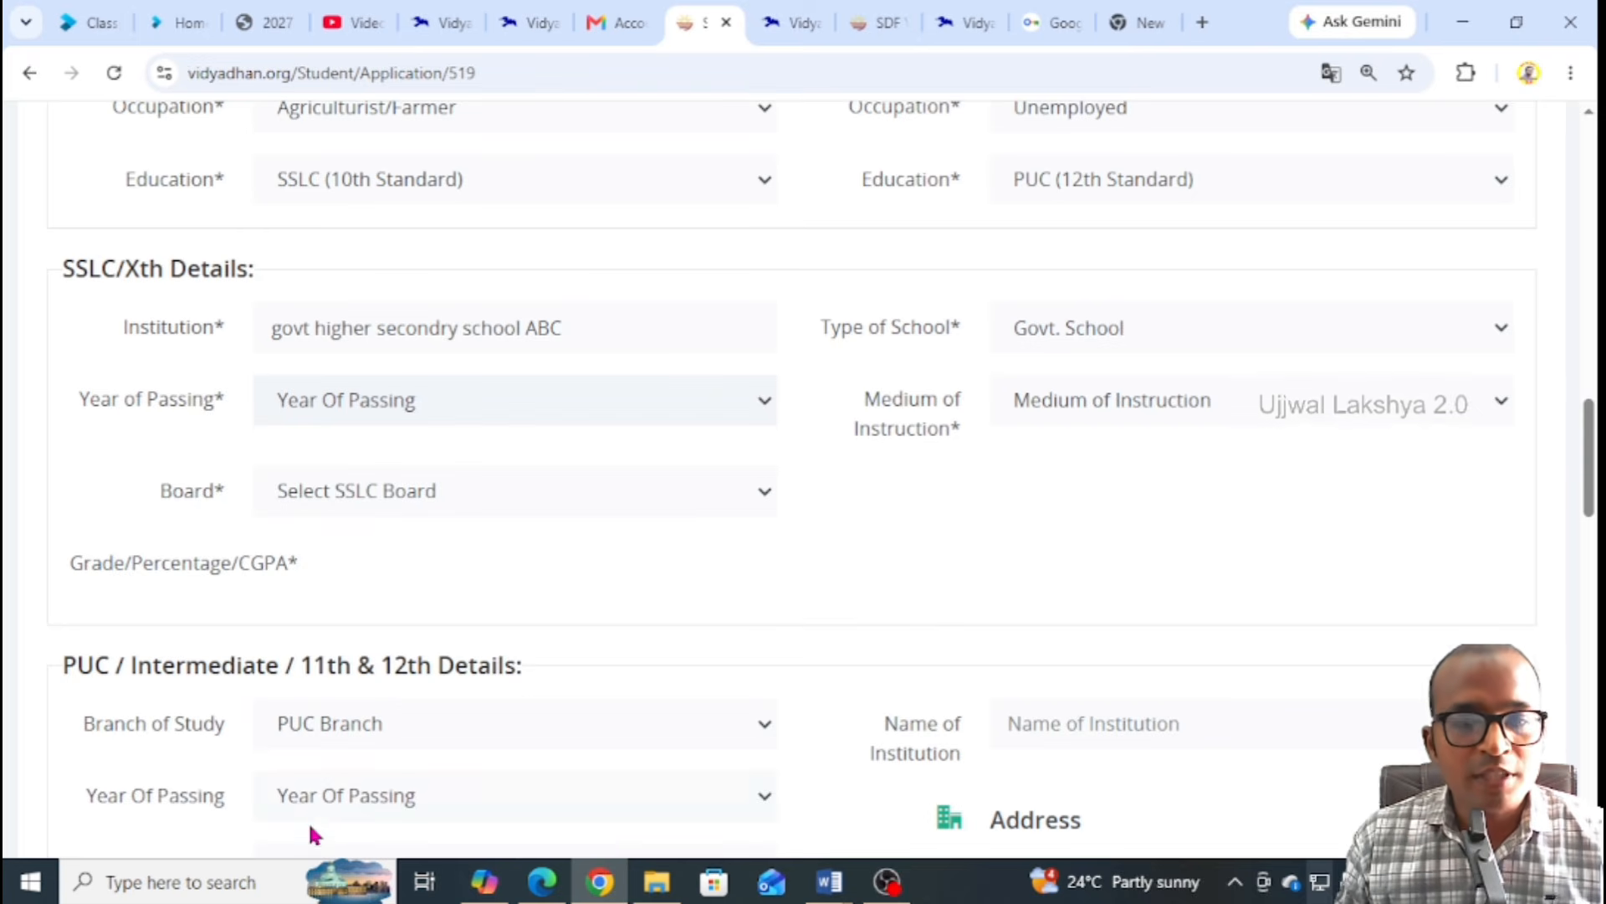
Choose Hindi medium and CGBSE board for 10th, and enter 84 as percentage
left_click(1075, 412)
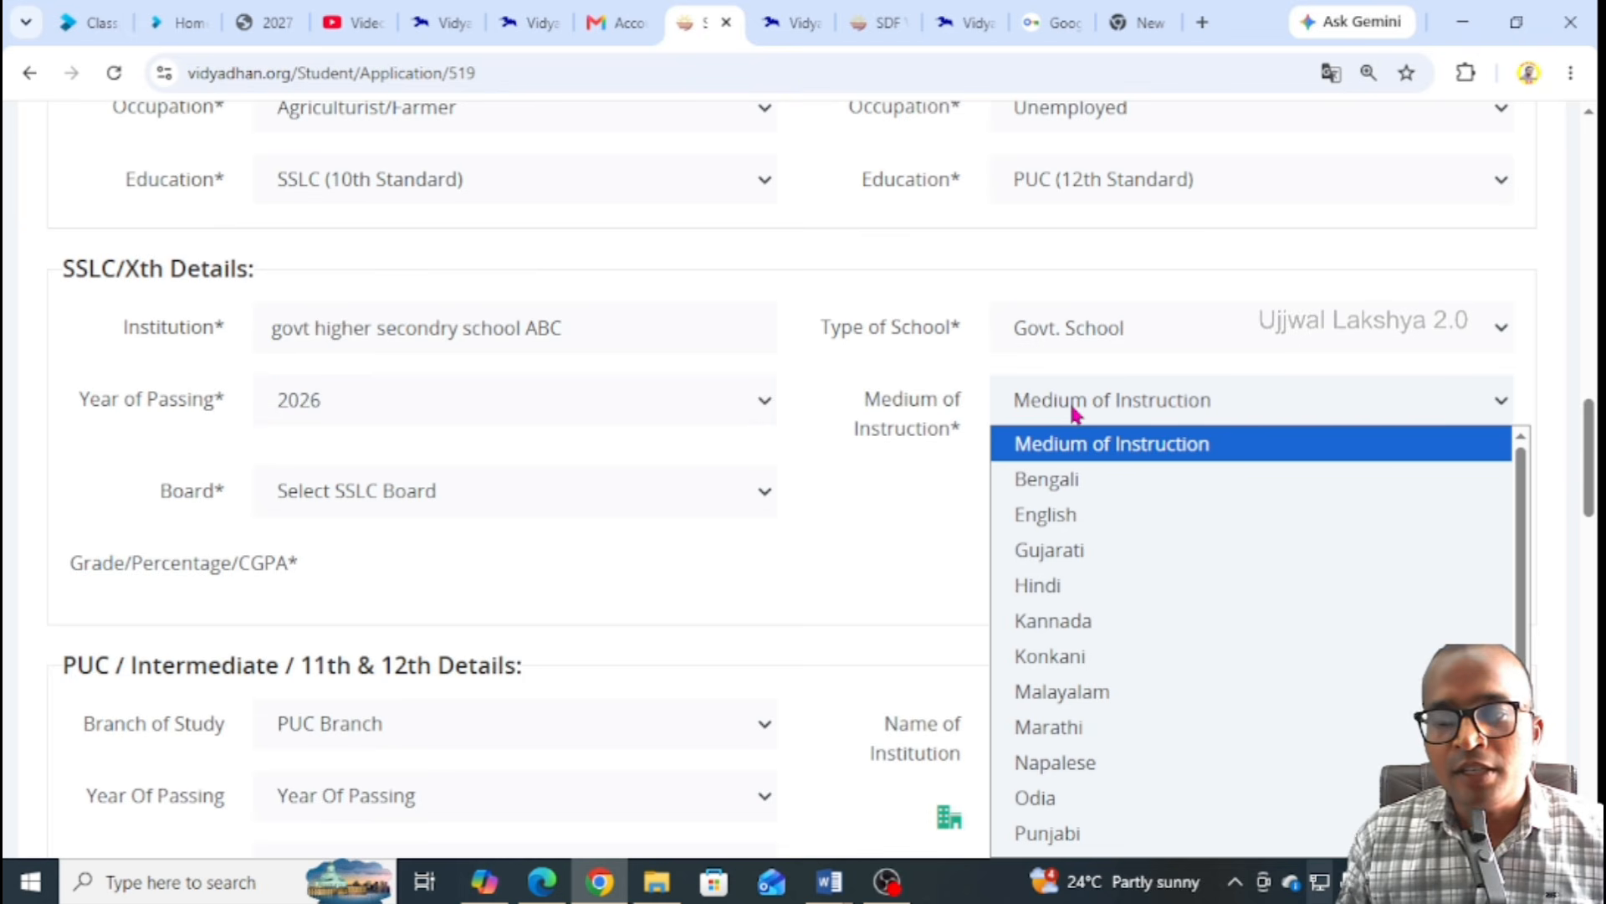
left_click(1040, 587)
scroll(678, 423, "down", 1)
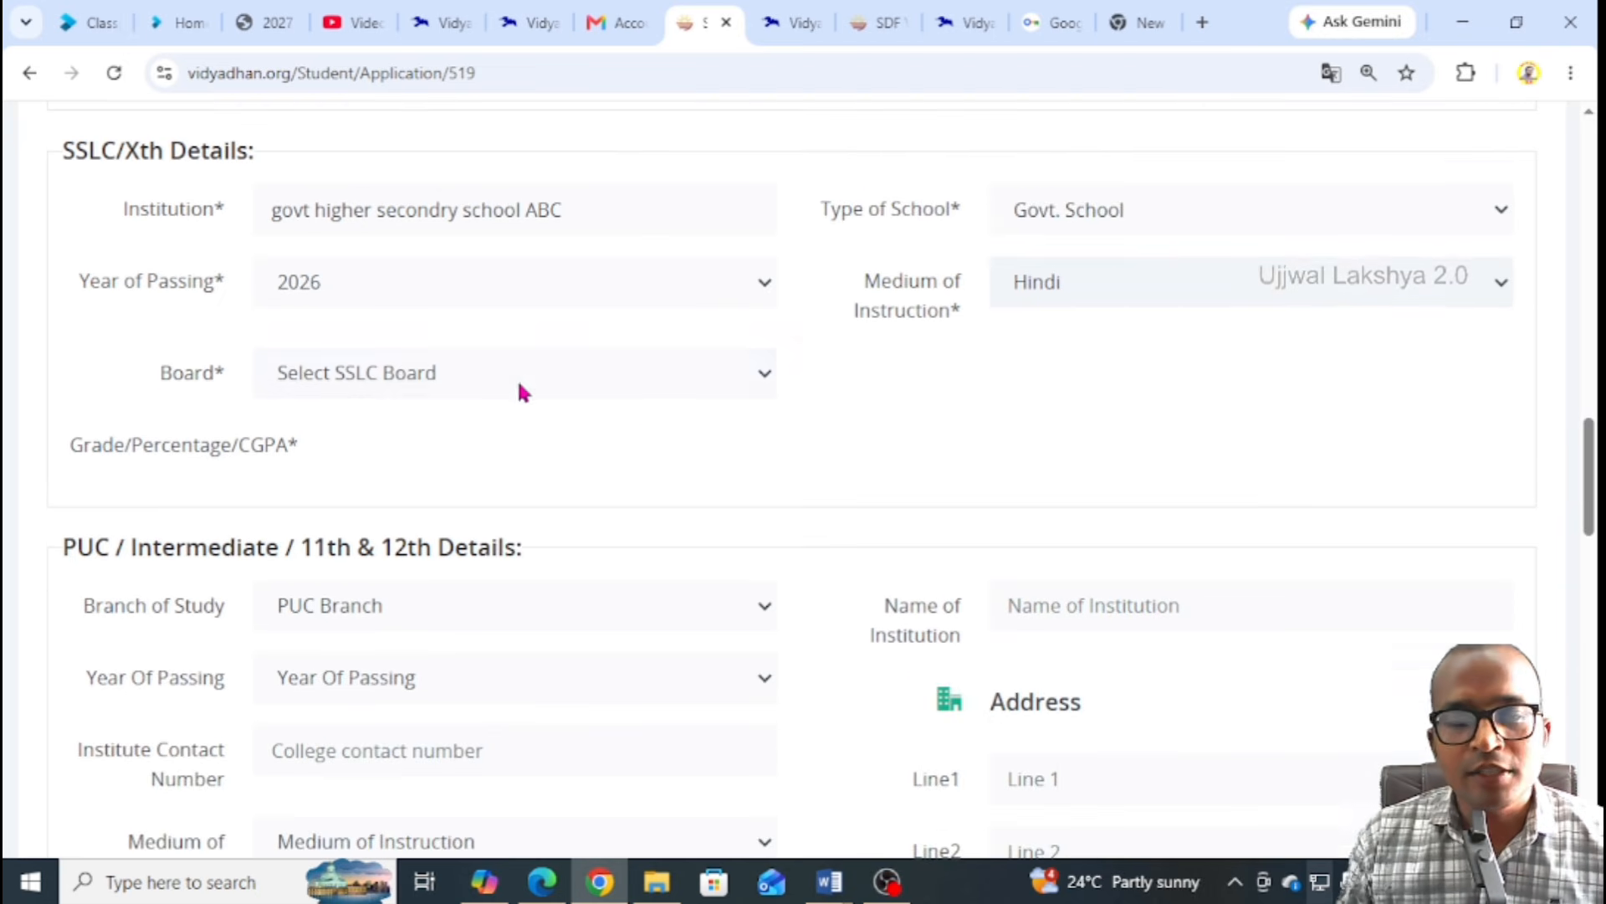
left_click(401, 374)
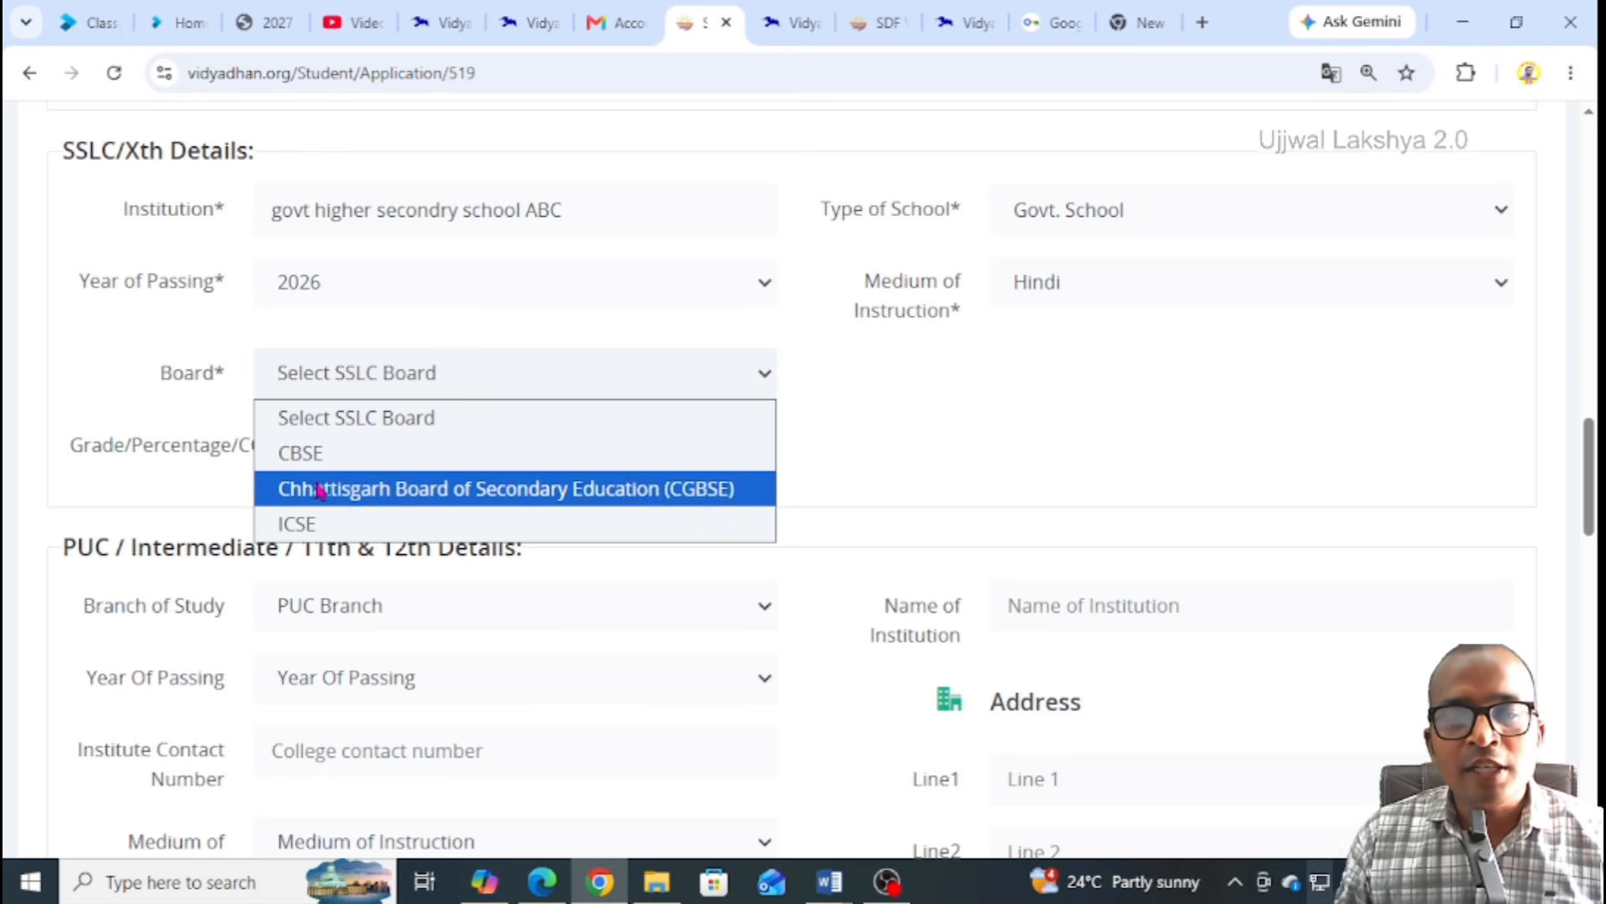
left_click(377, 489)
scroll(490, 329, "down", 1)
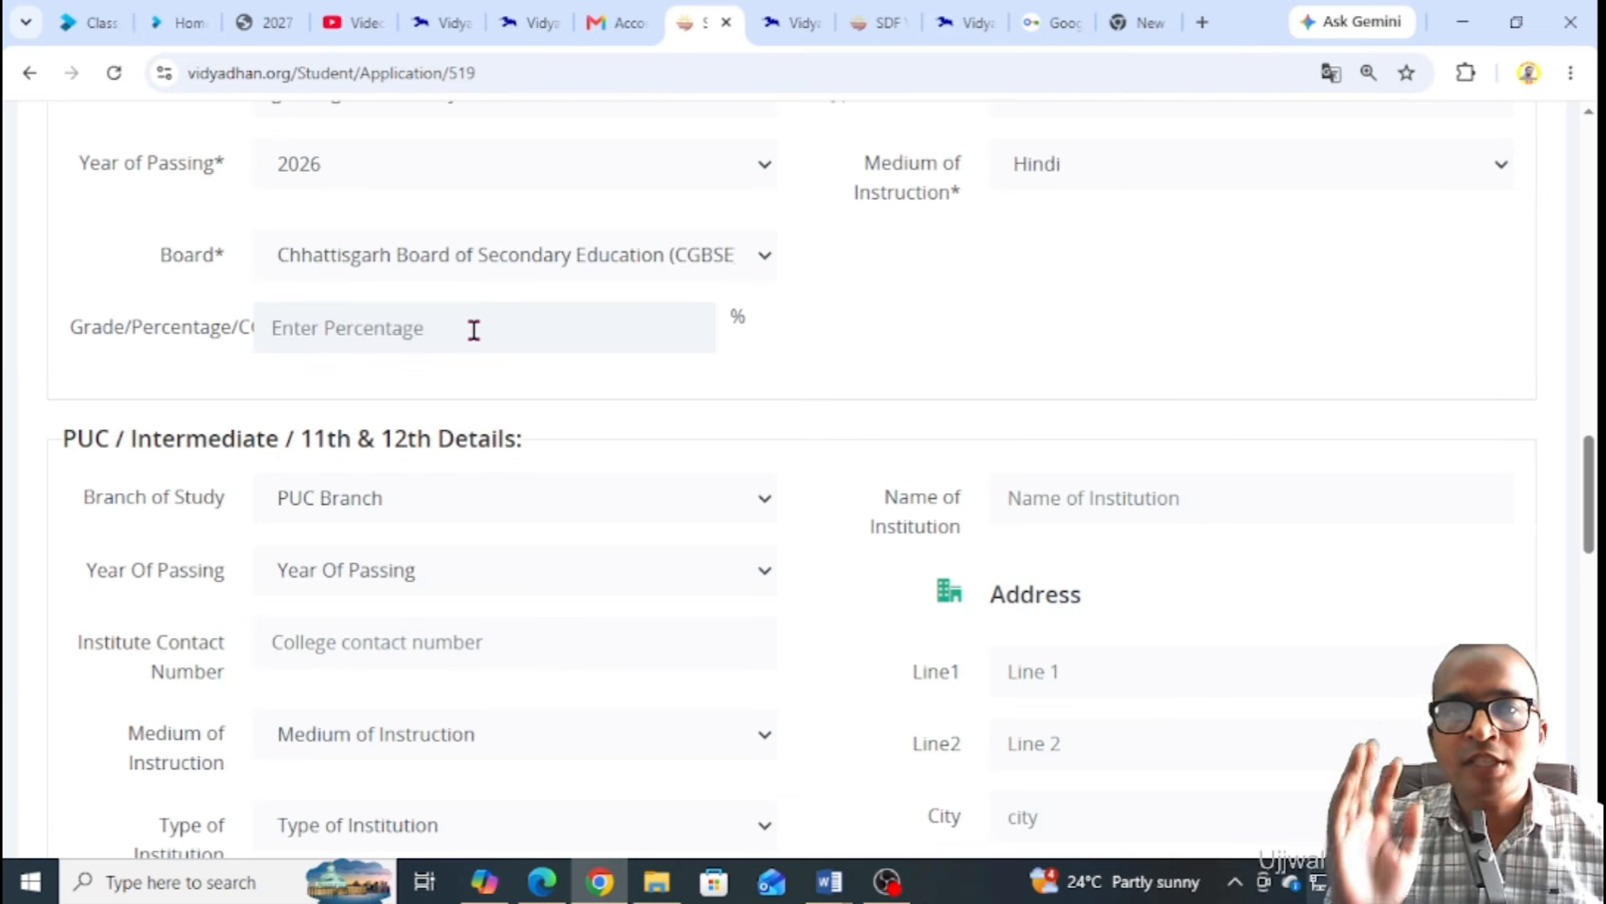
left_click(473, 329)
type("84")
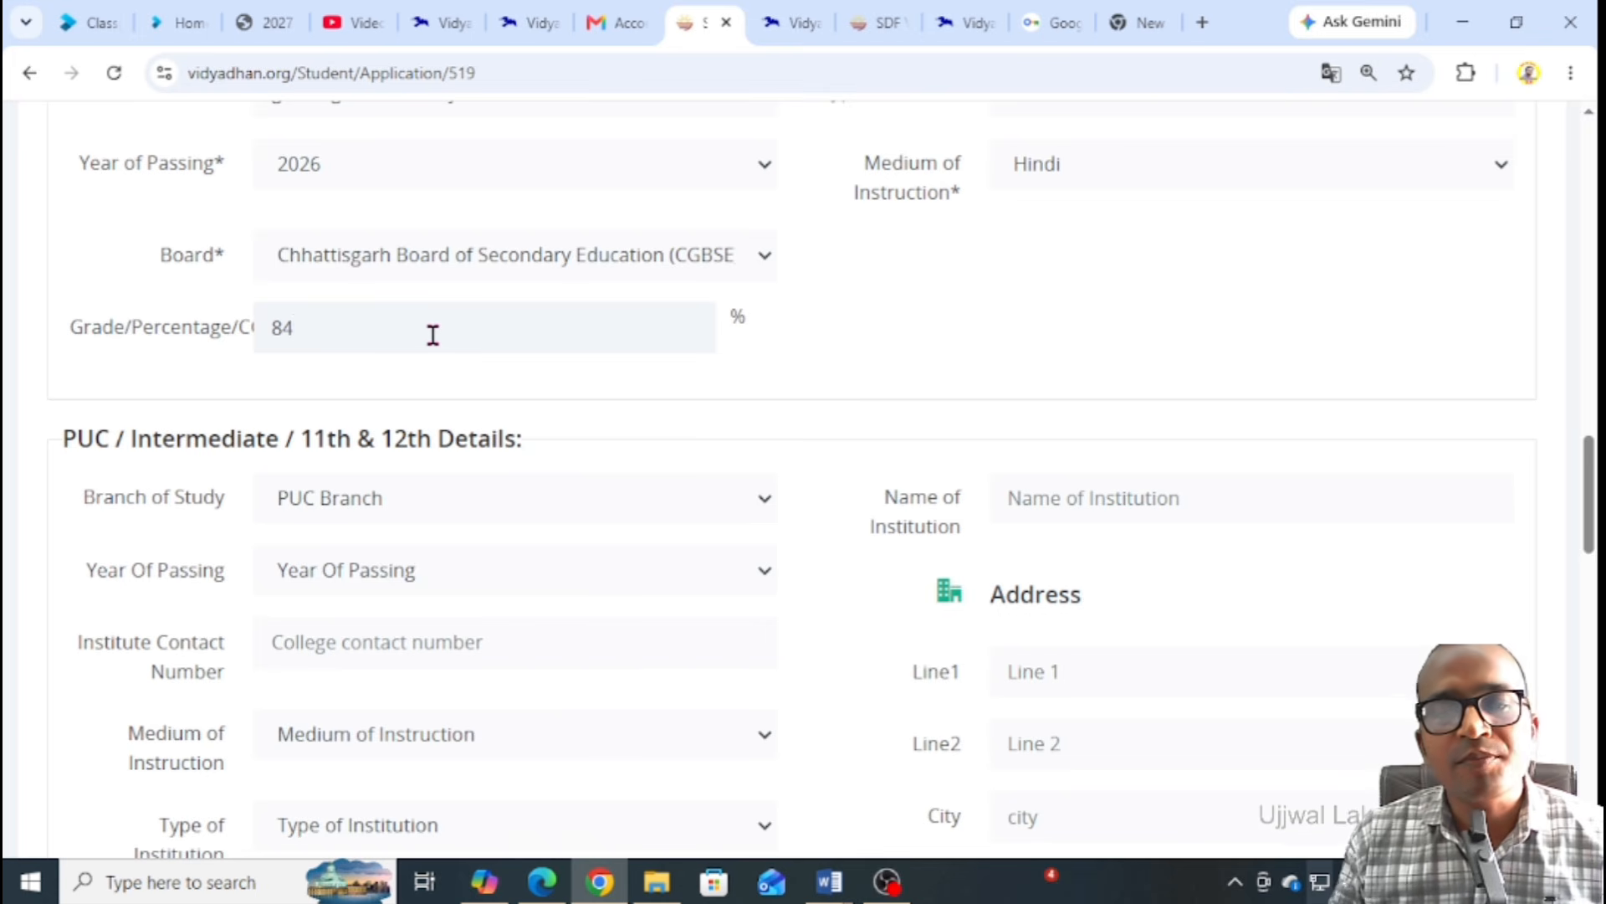
scroll(444, 336, "down", 2)
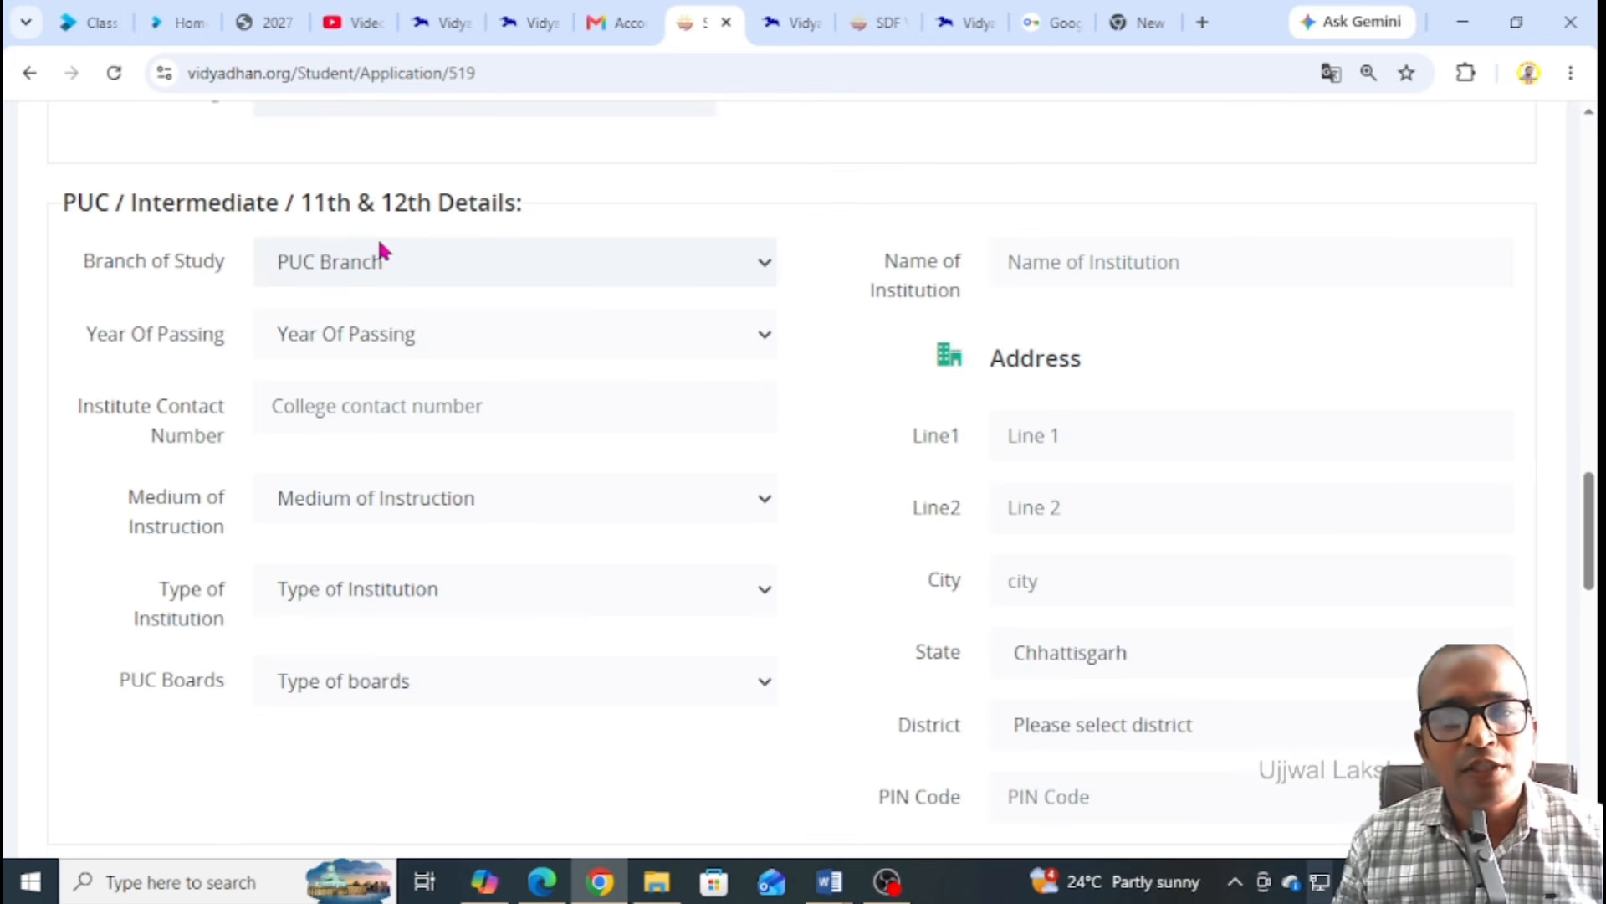
Set the PUC branch to Biology,Physics,Chemistry,Maths and passing year to 2028
left_click(418, 276)
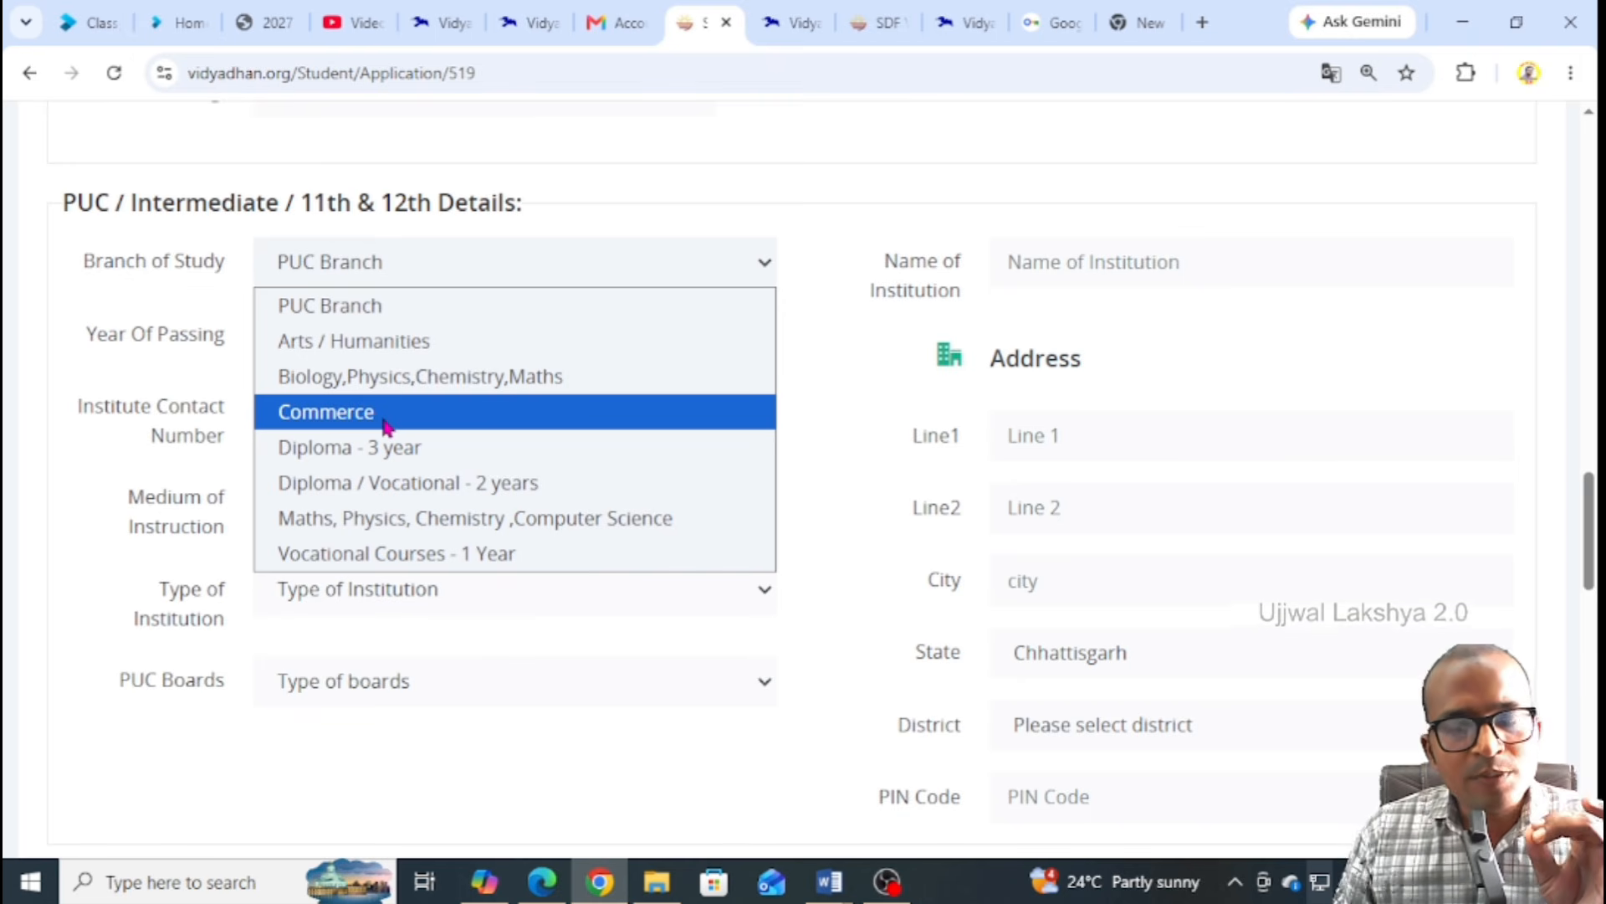
left_click(425, 387)
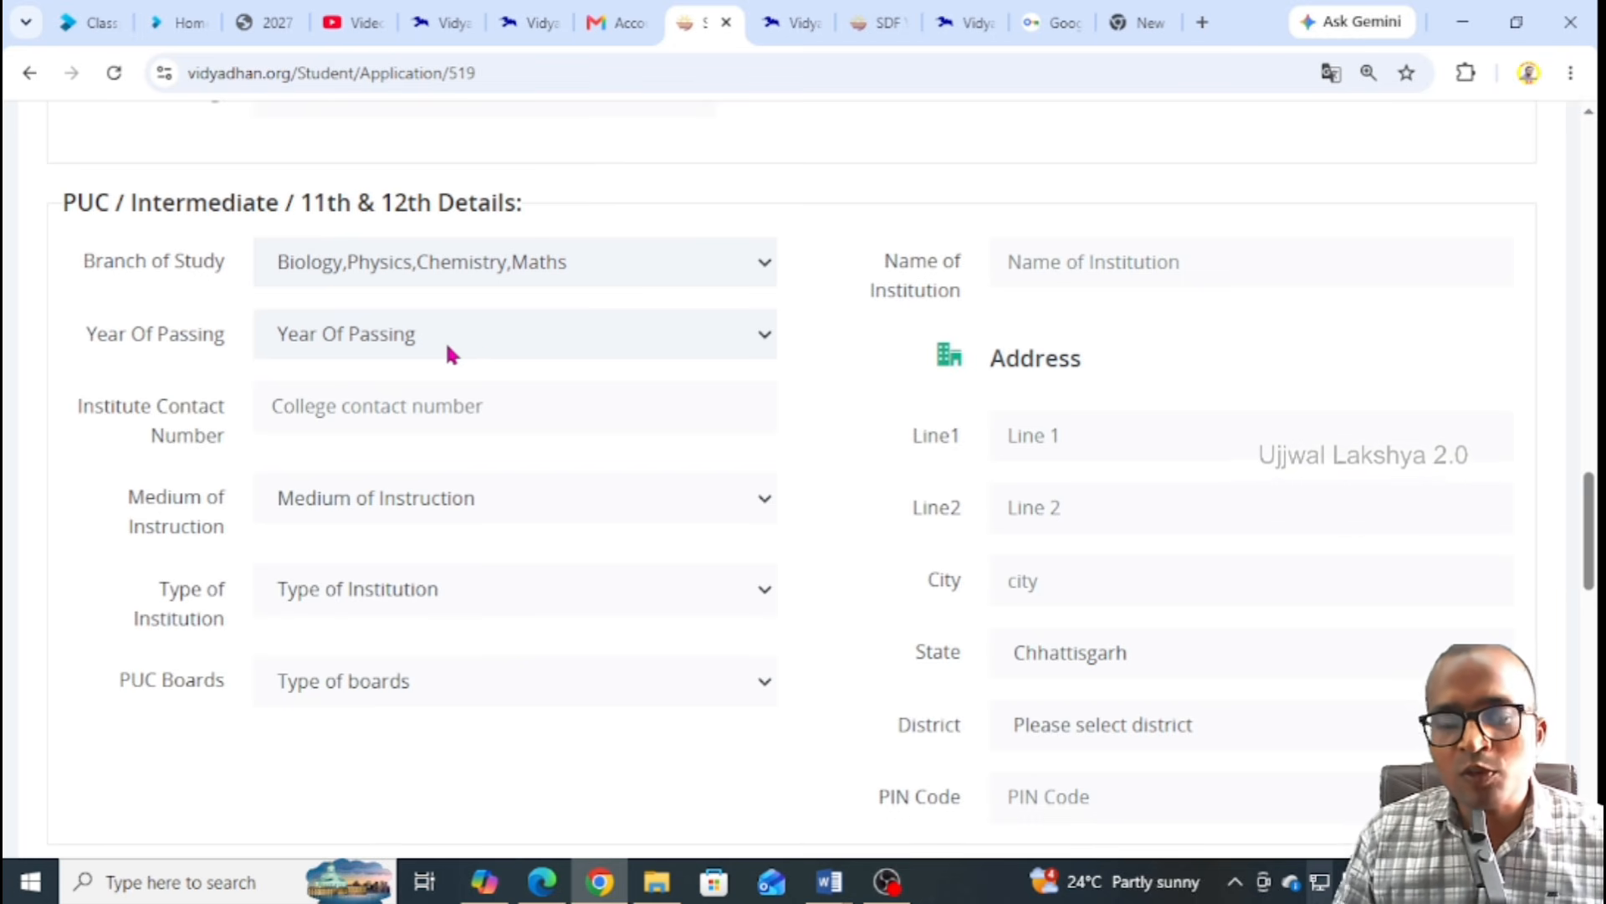
left_click(448, 353)
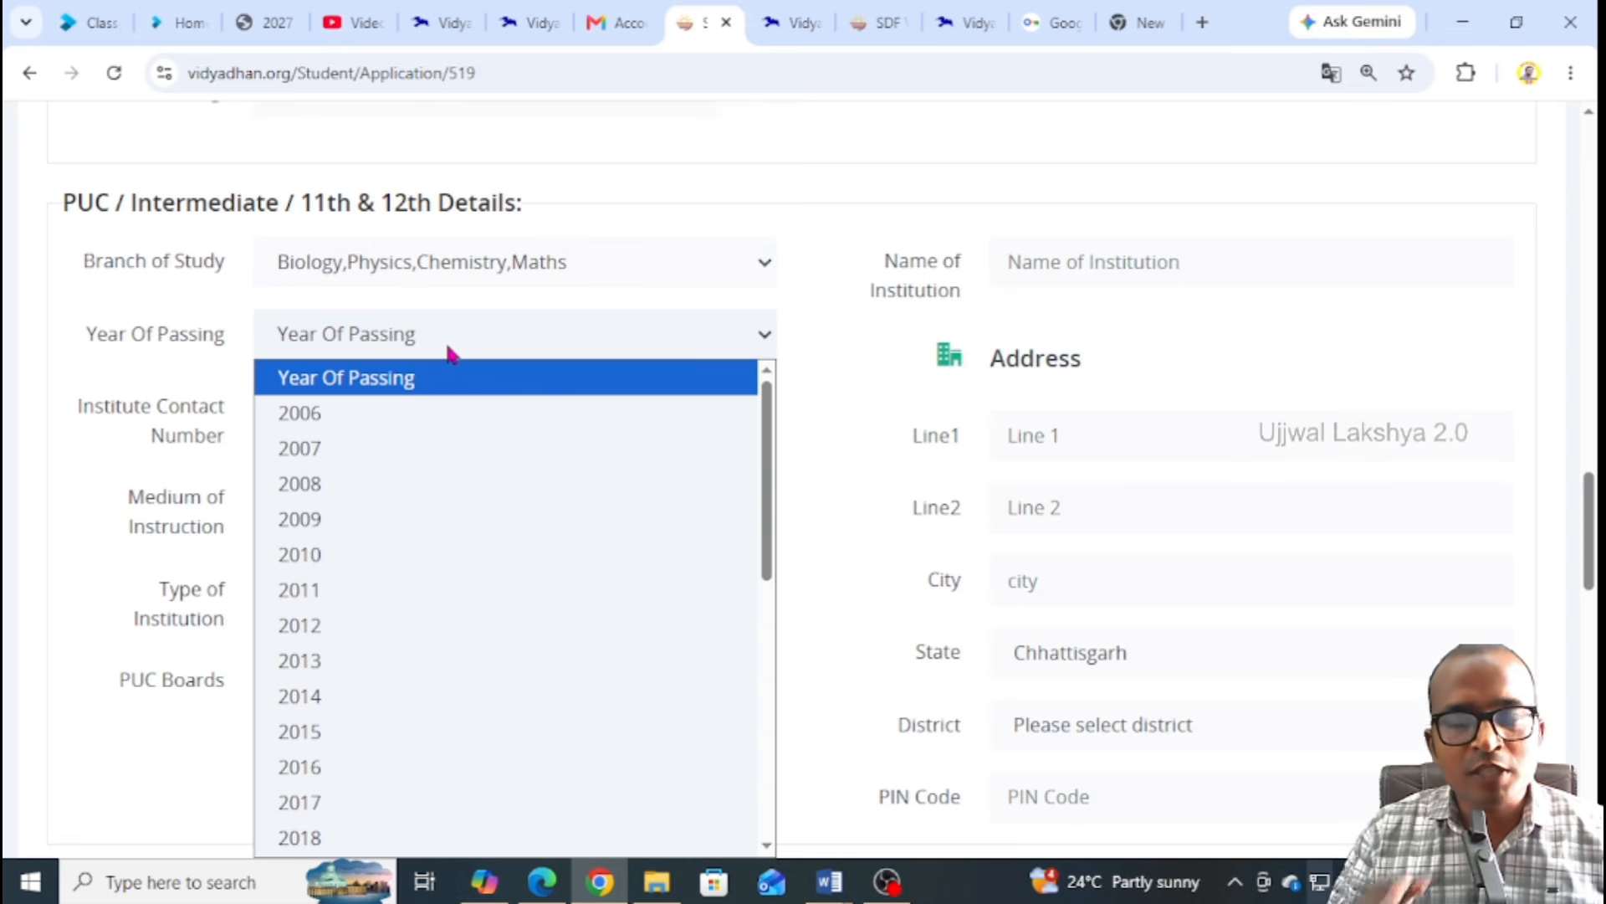
scroll(353, 635, "down", 7)
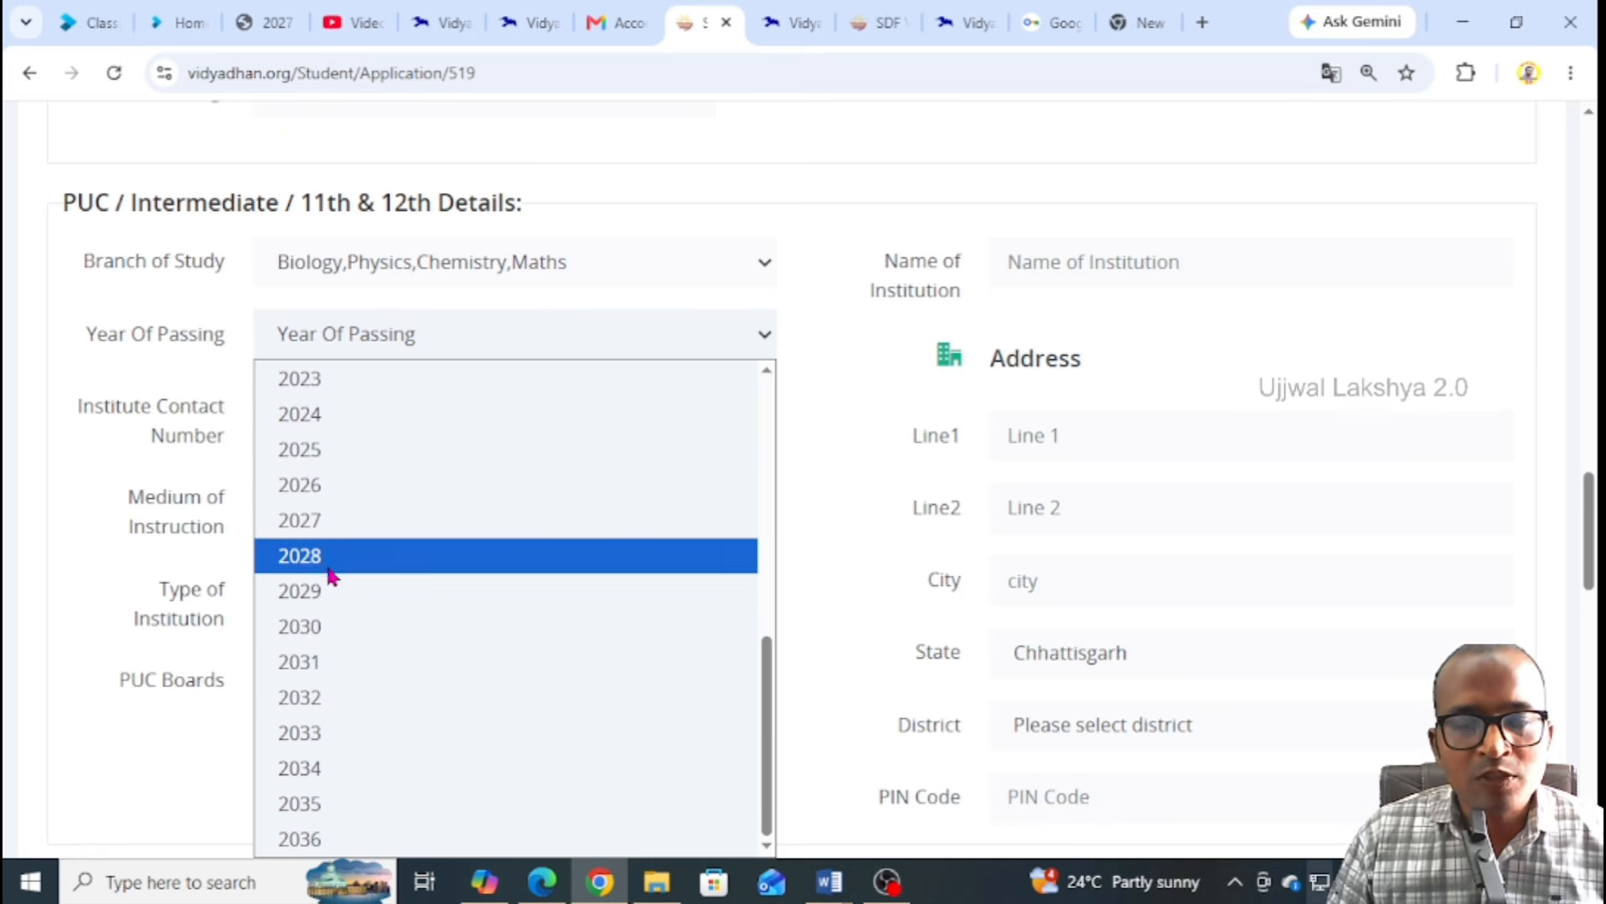
left_click(331, 567)
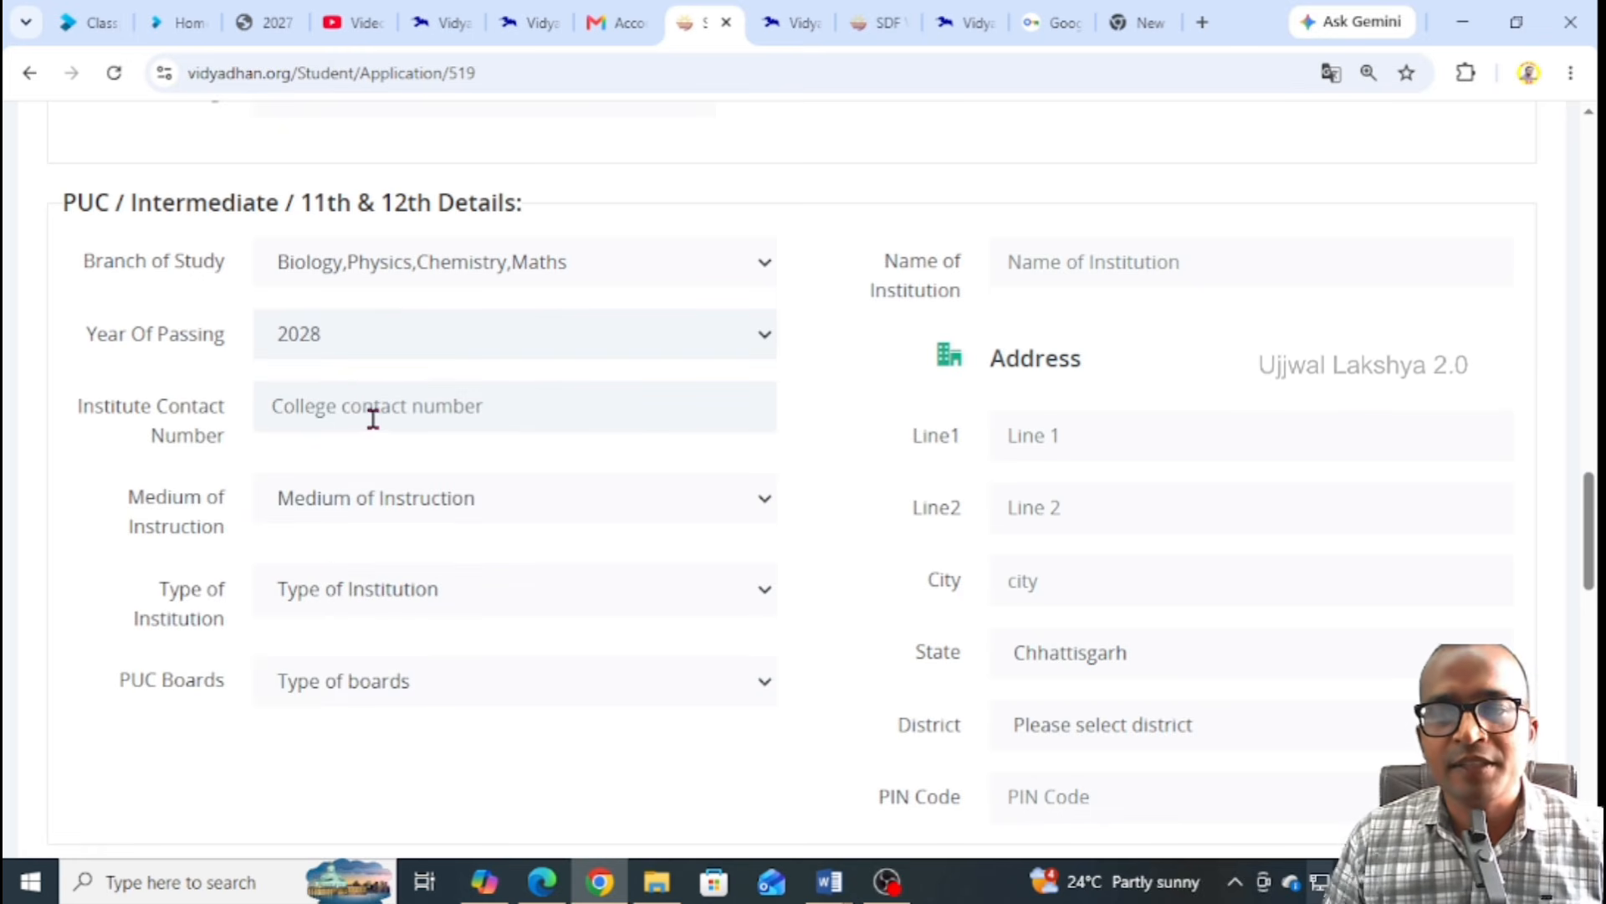
Type 'govt higher secondry school cde' as the PUC institution name
left_click(1111, 264)
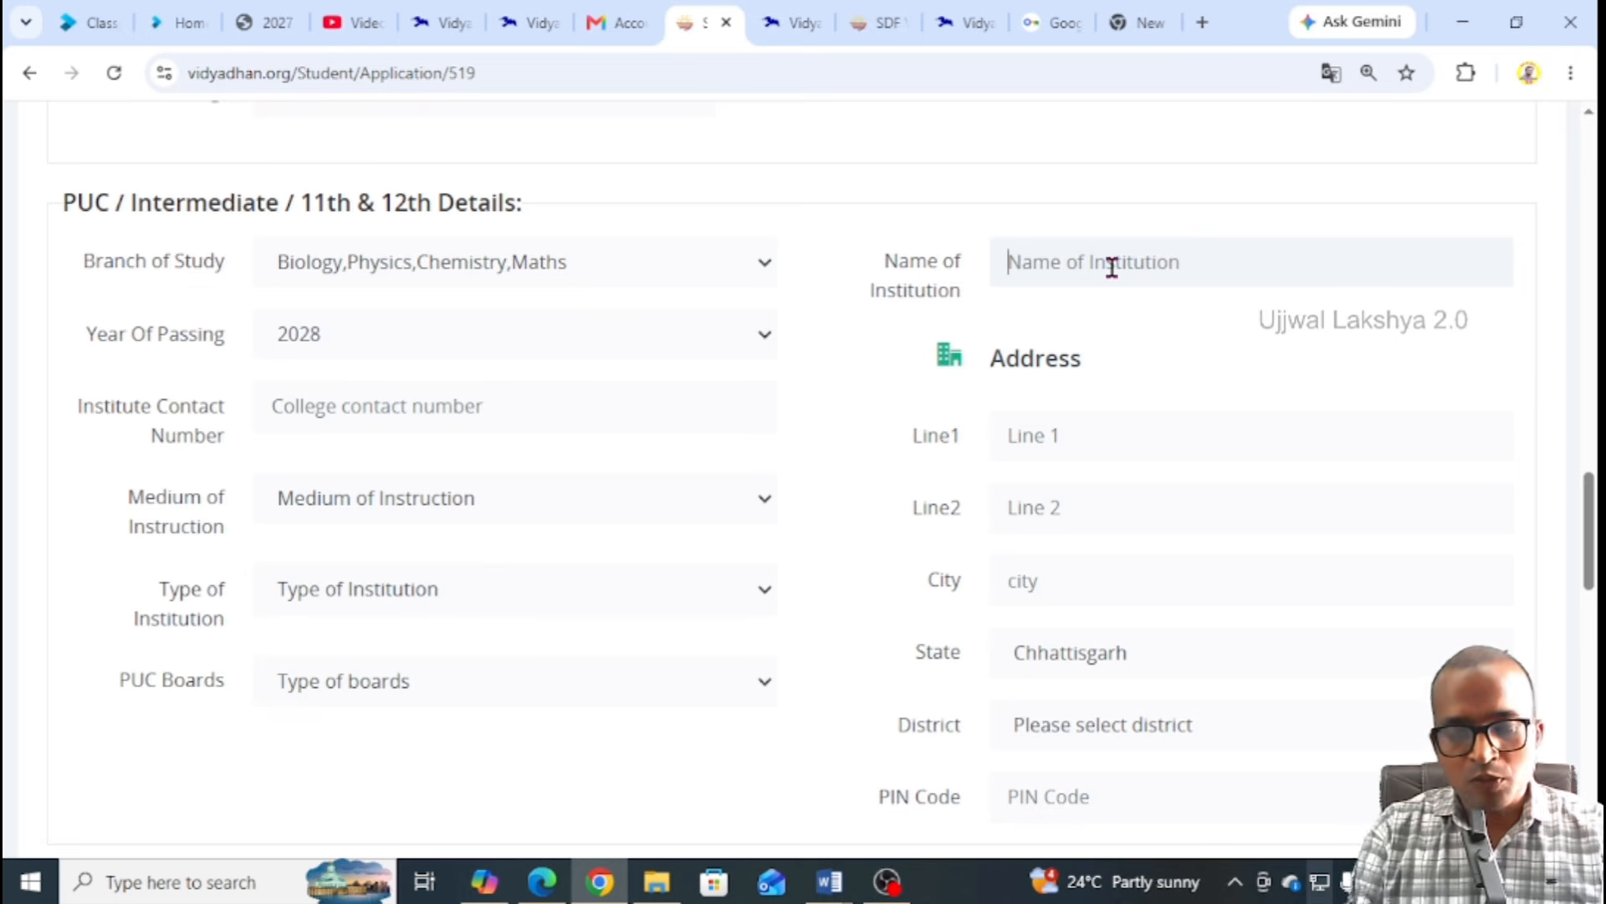
type("govt ")
type("higher s")
type("ec")
type("ondayr")
key("BackSpace")
key("BackSpace")
key("BackSpace")
key("BackSpace")
type("ry school ")
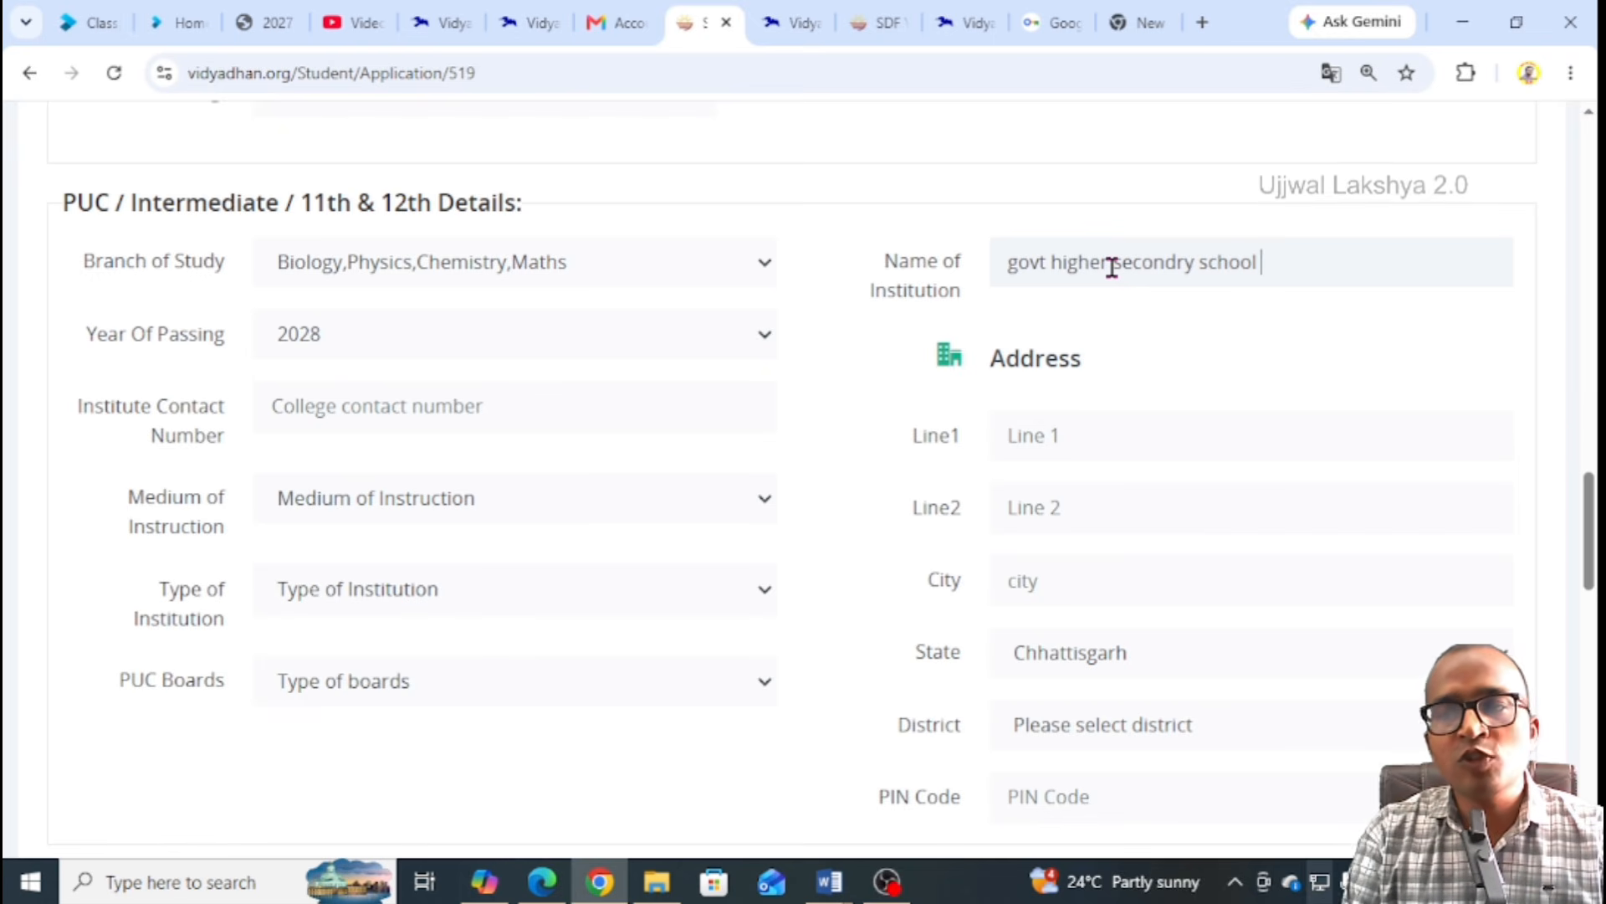
type("ABC")
key("BackSpace")
key("BackSpace")
key("BackSpace")
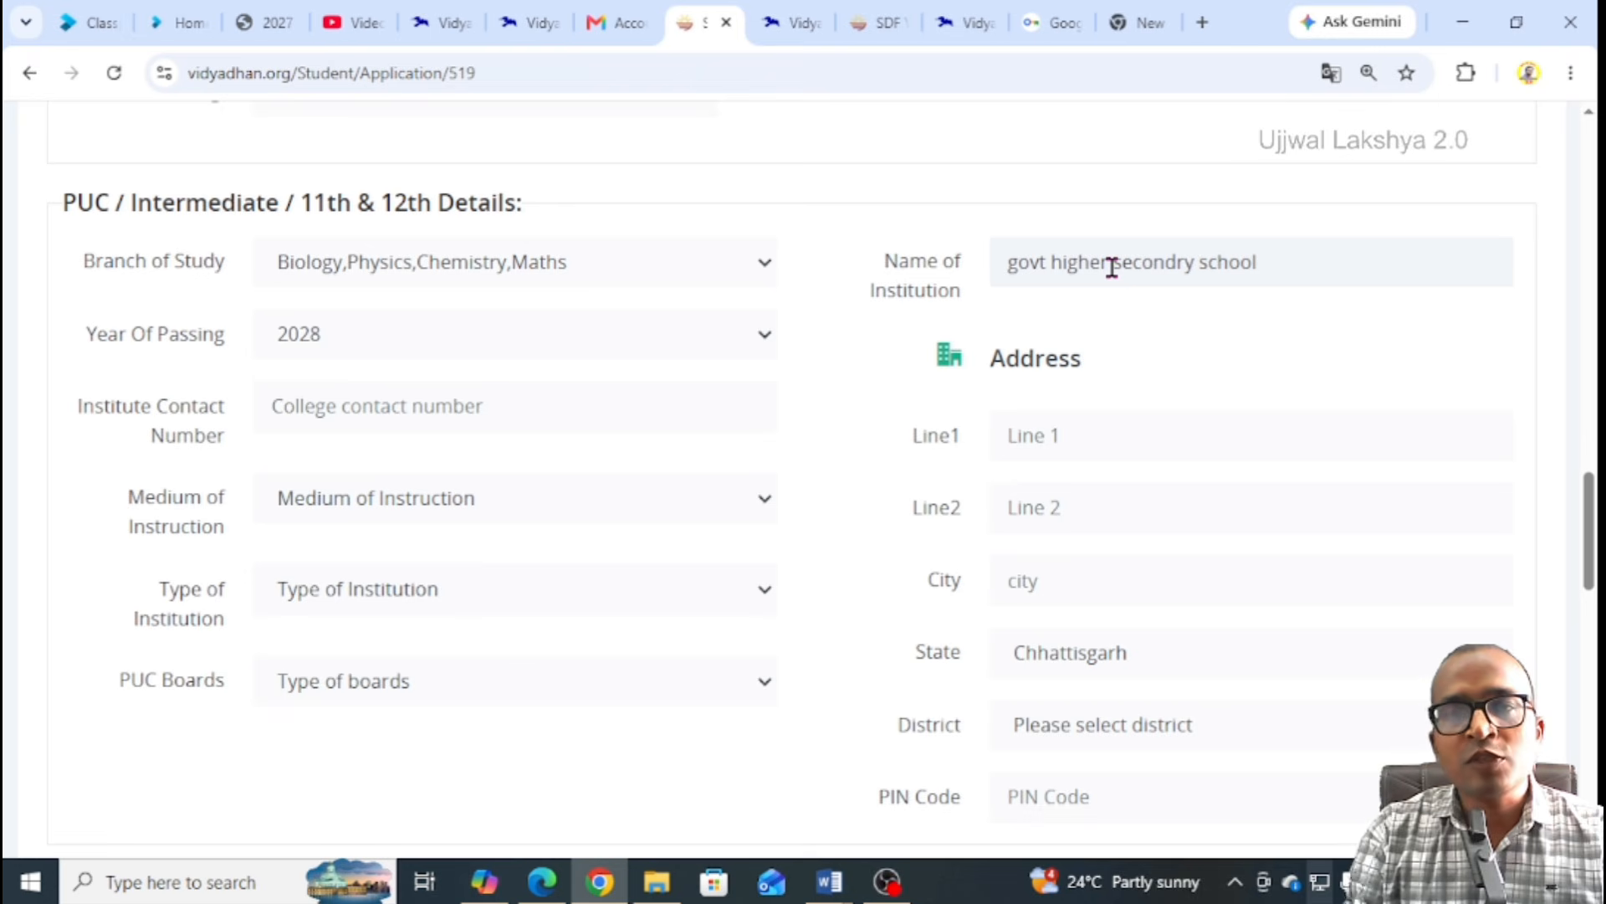
type("cde")
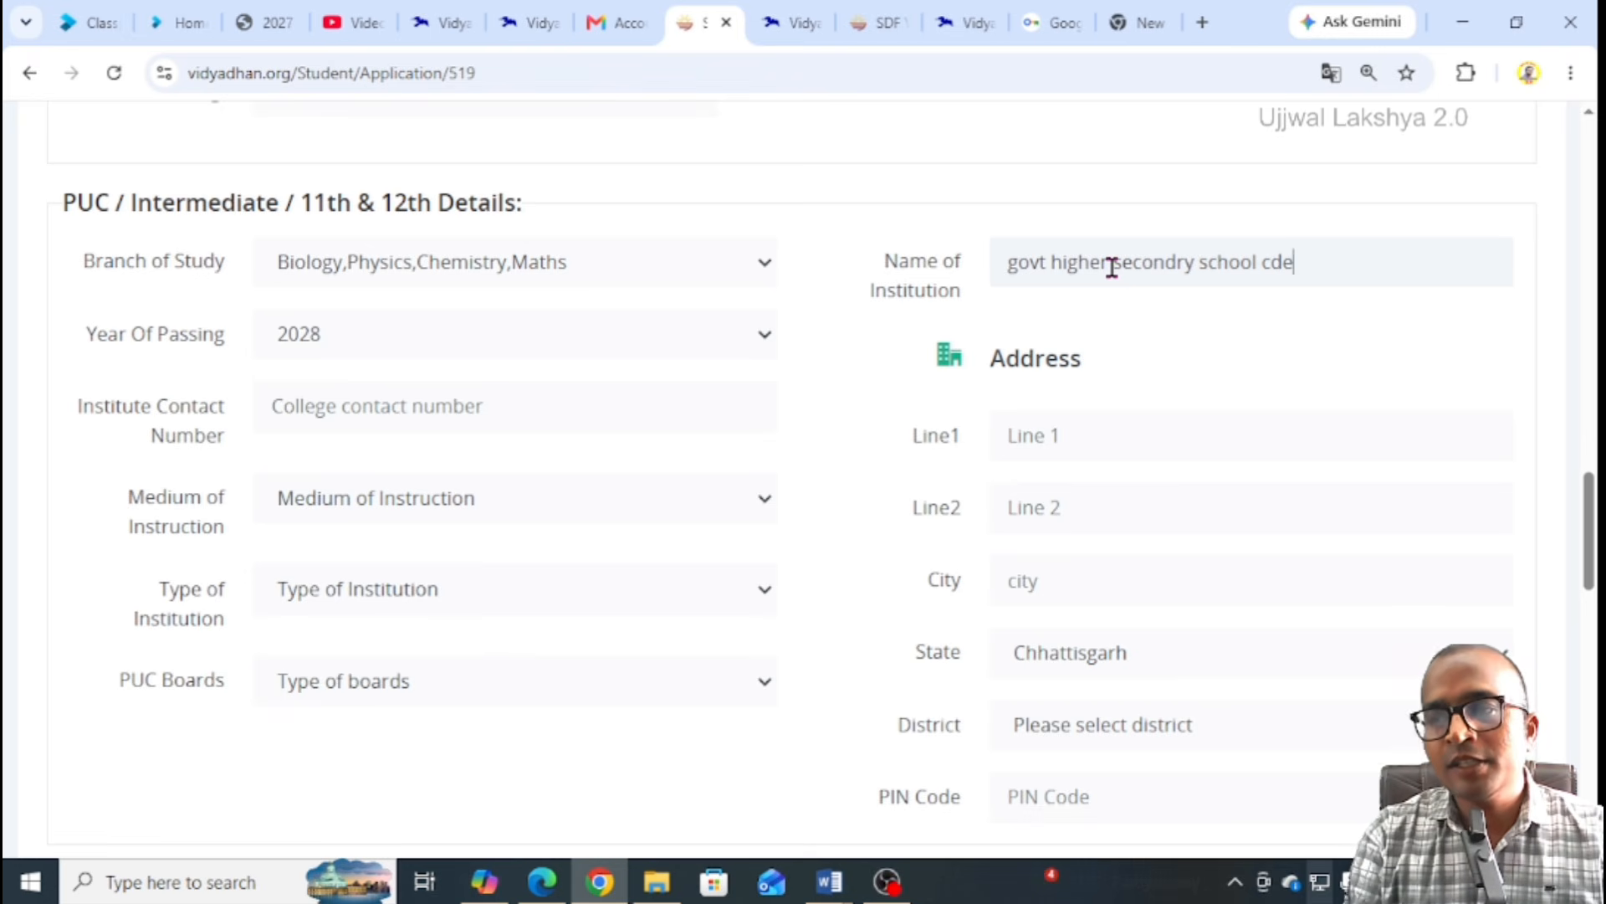
Enter the institute contact number and set the PUC medium to Hindi
scroll(416, 326, "down", 1)
left_click(384, 296)
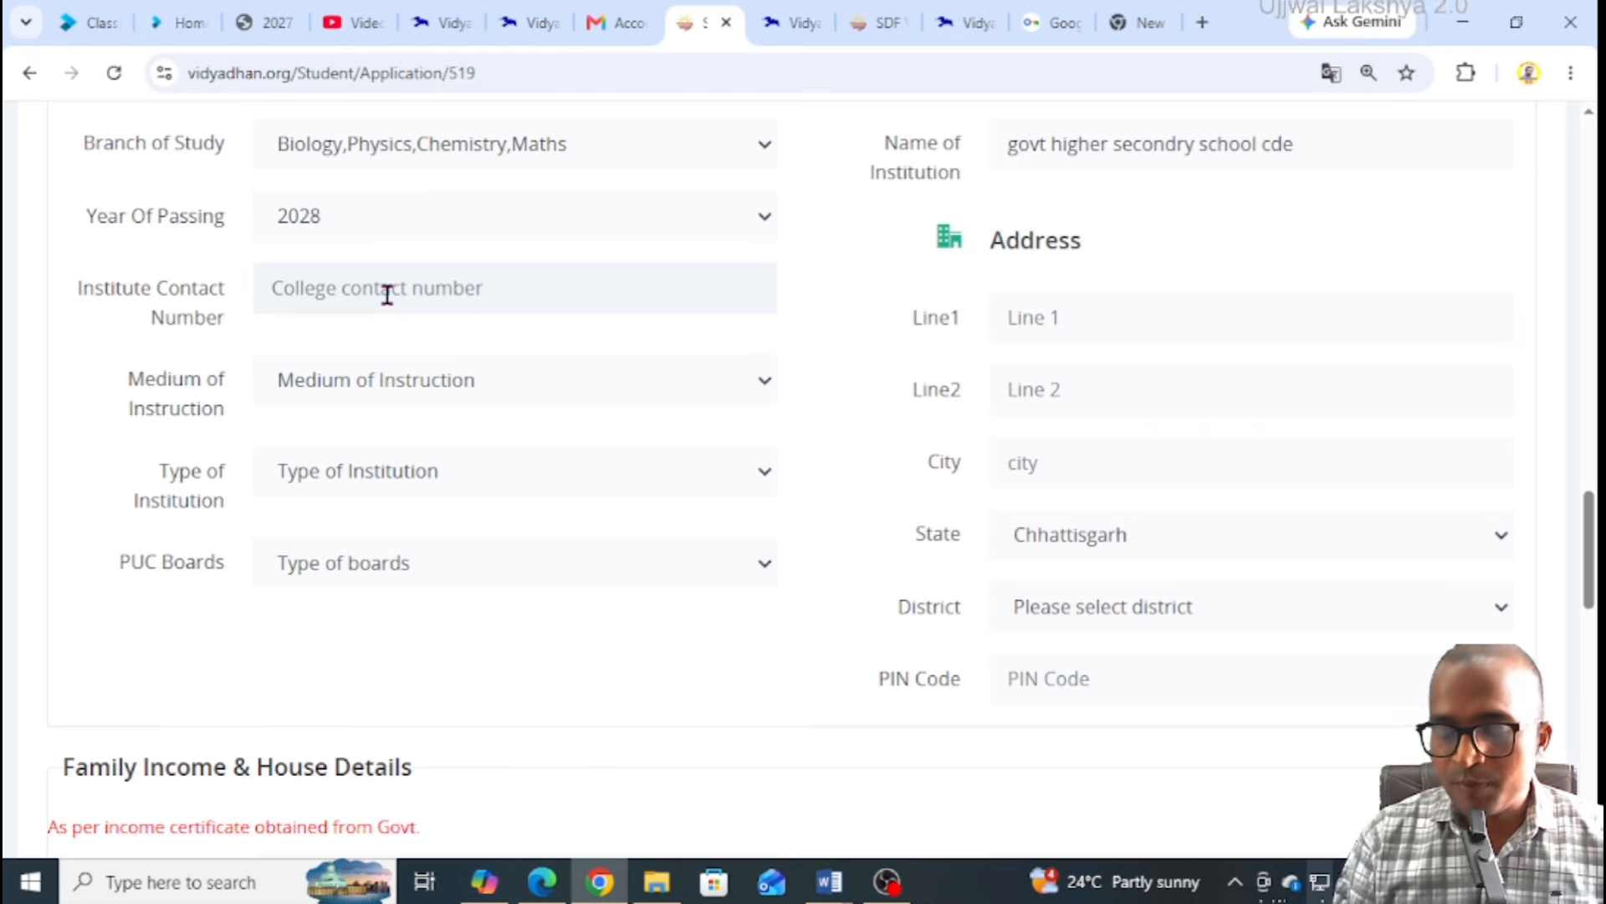
type("9876543210")
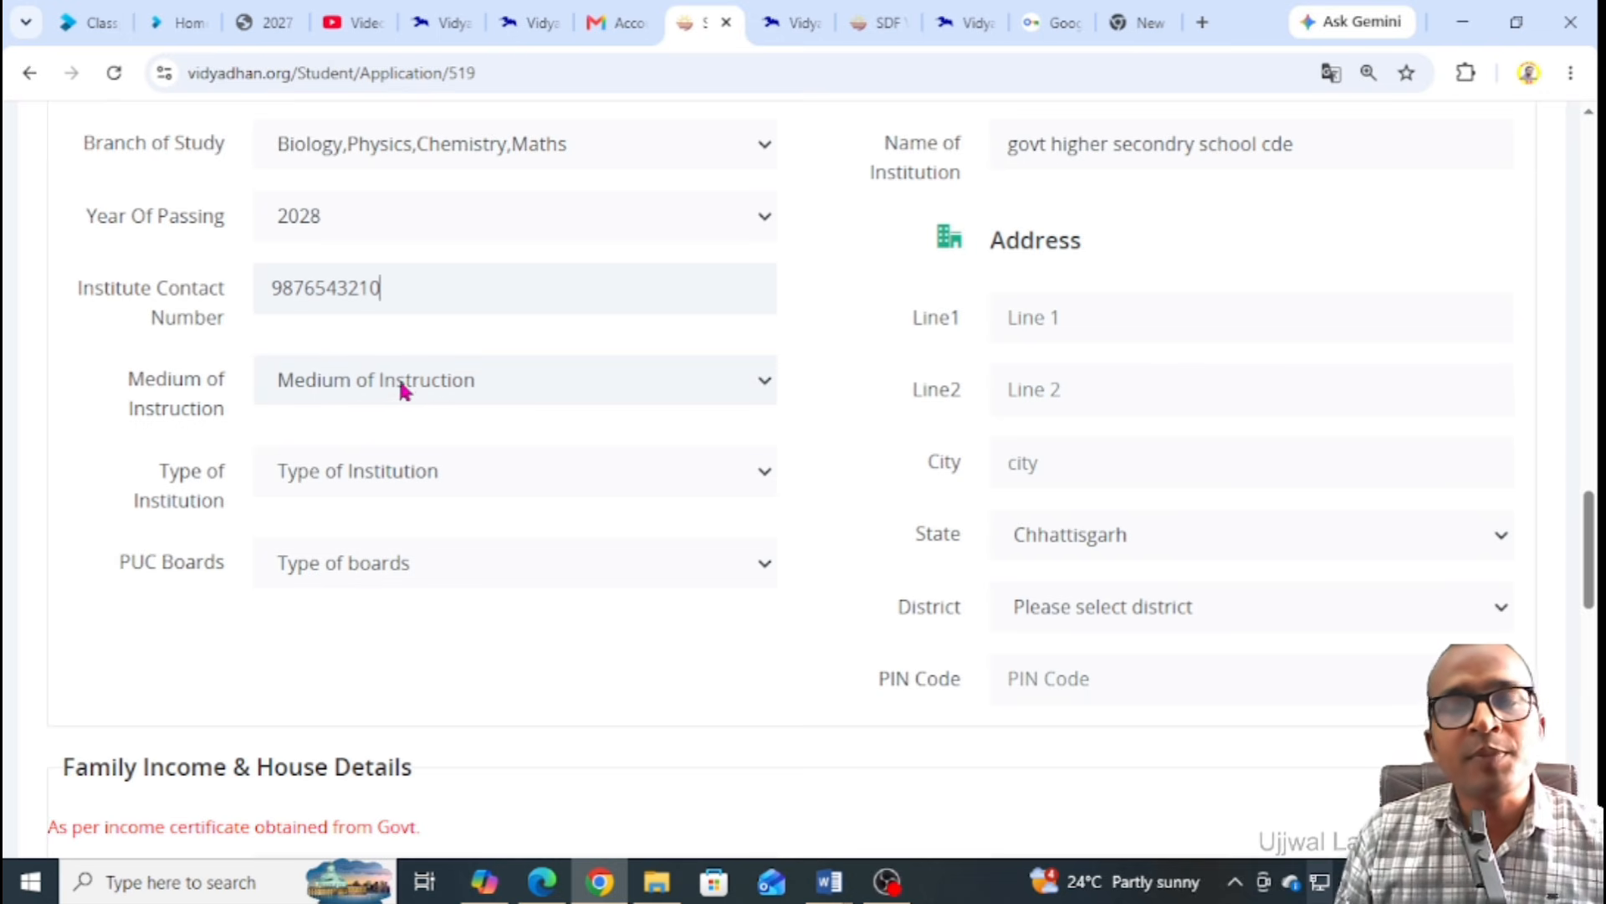
left_click(402, 384)
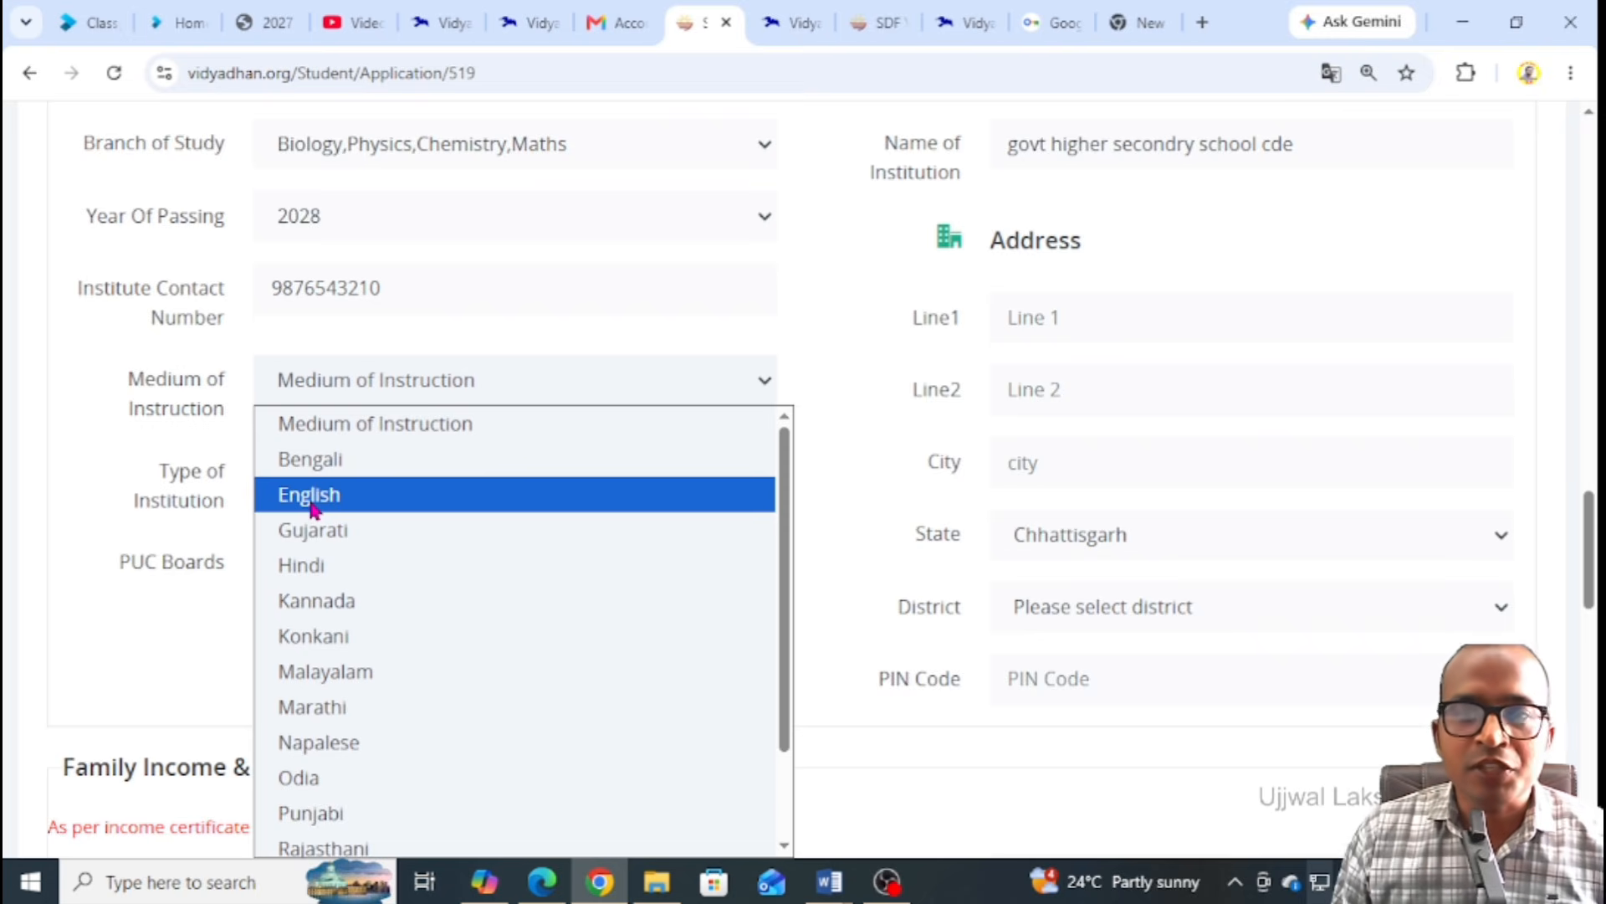
left_click(317, 565)
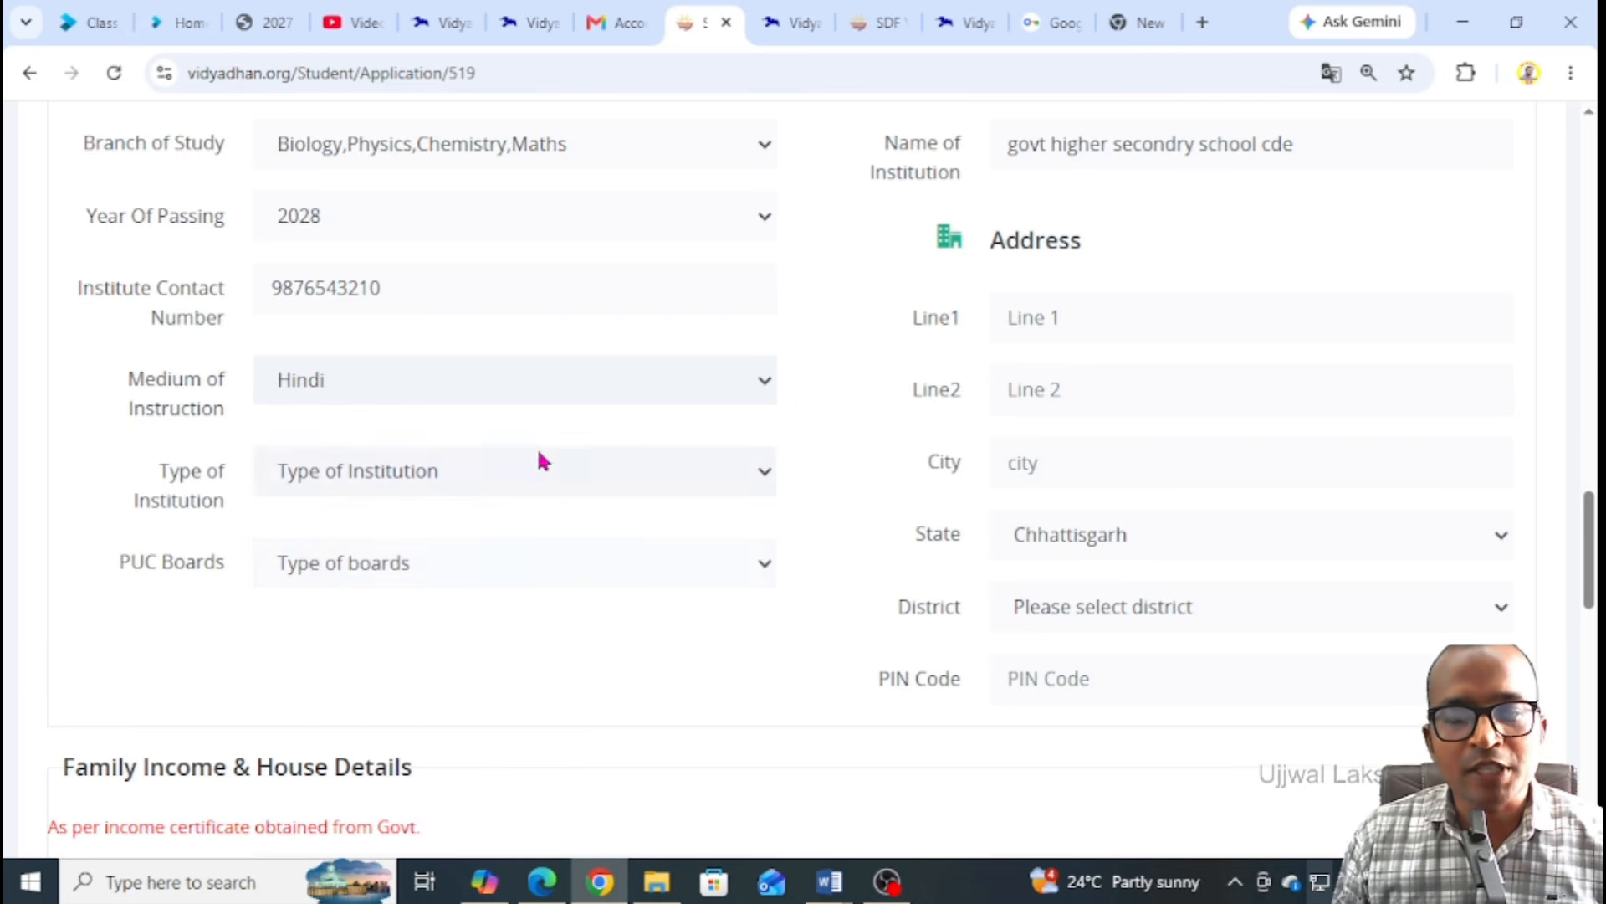
Set the institution type to Government and the PUC board to State Board
scroll(538, 465, "down", 1)
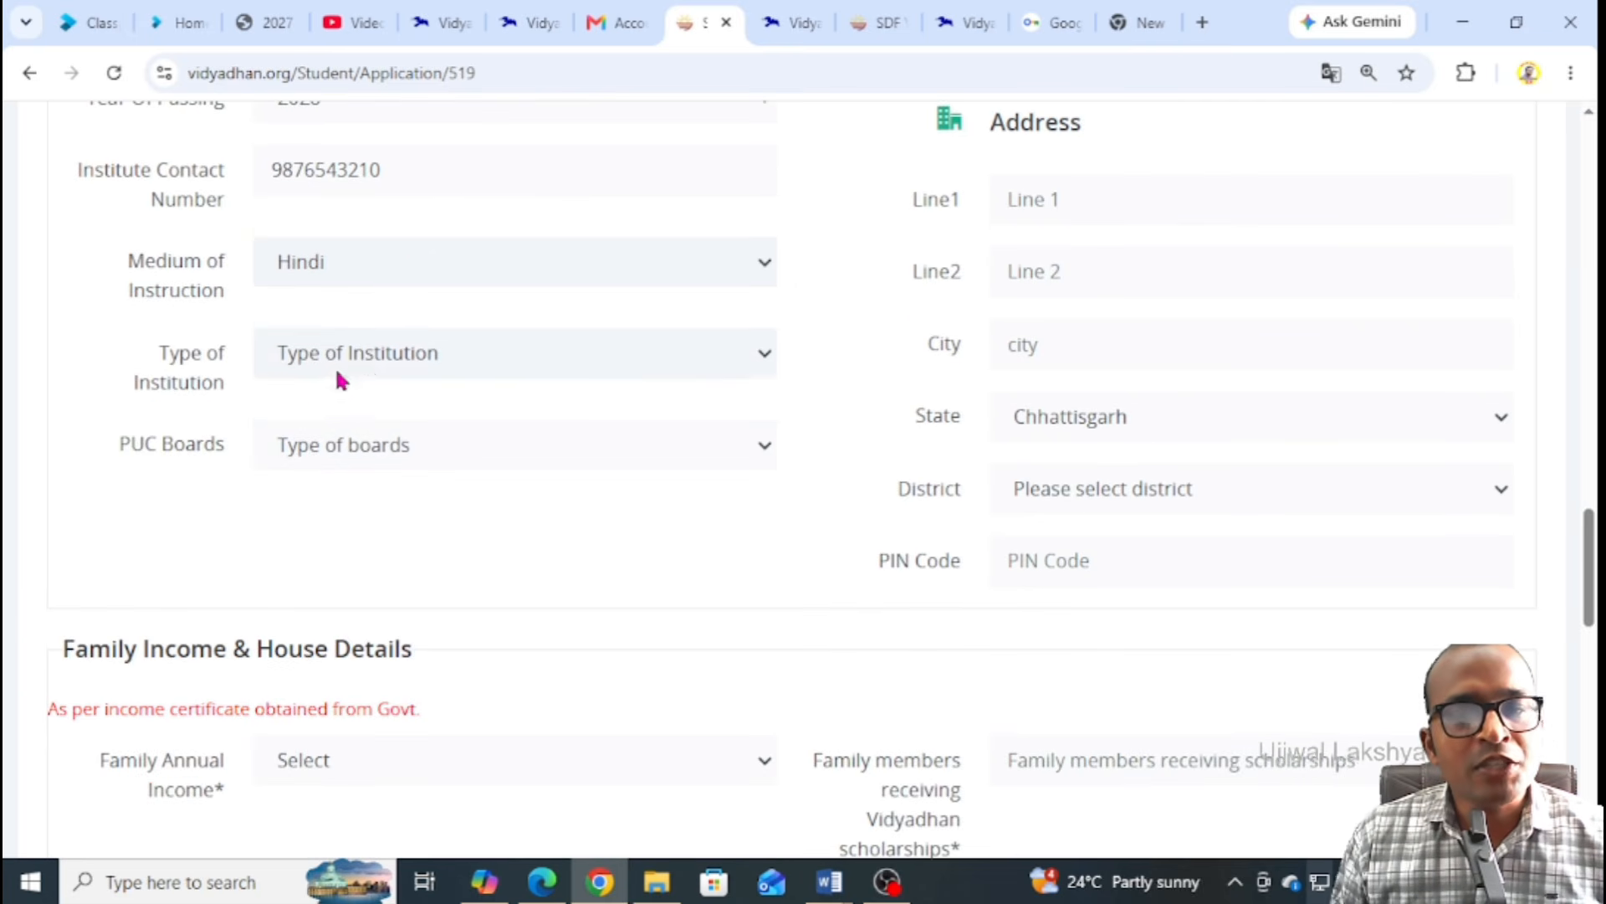
left_click(366, 371)
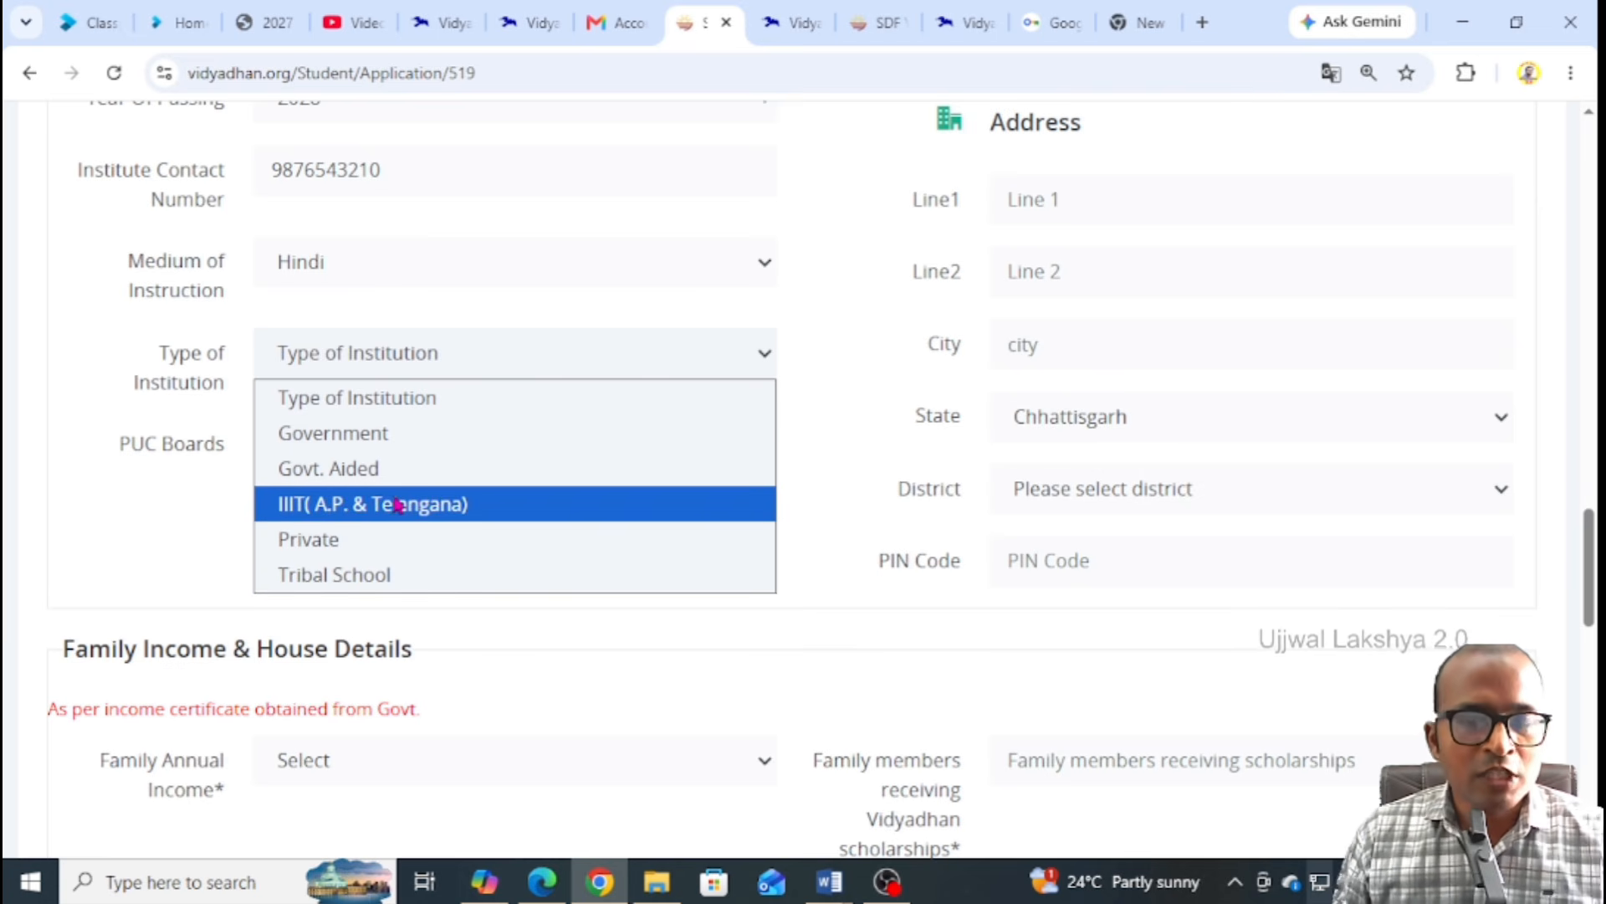
left_click(378, 438)
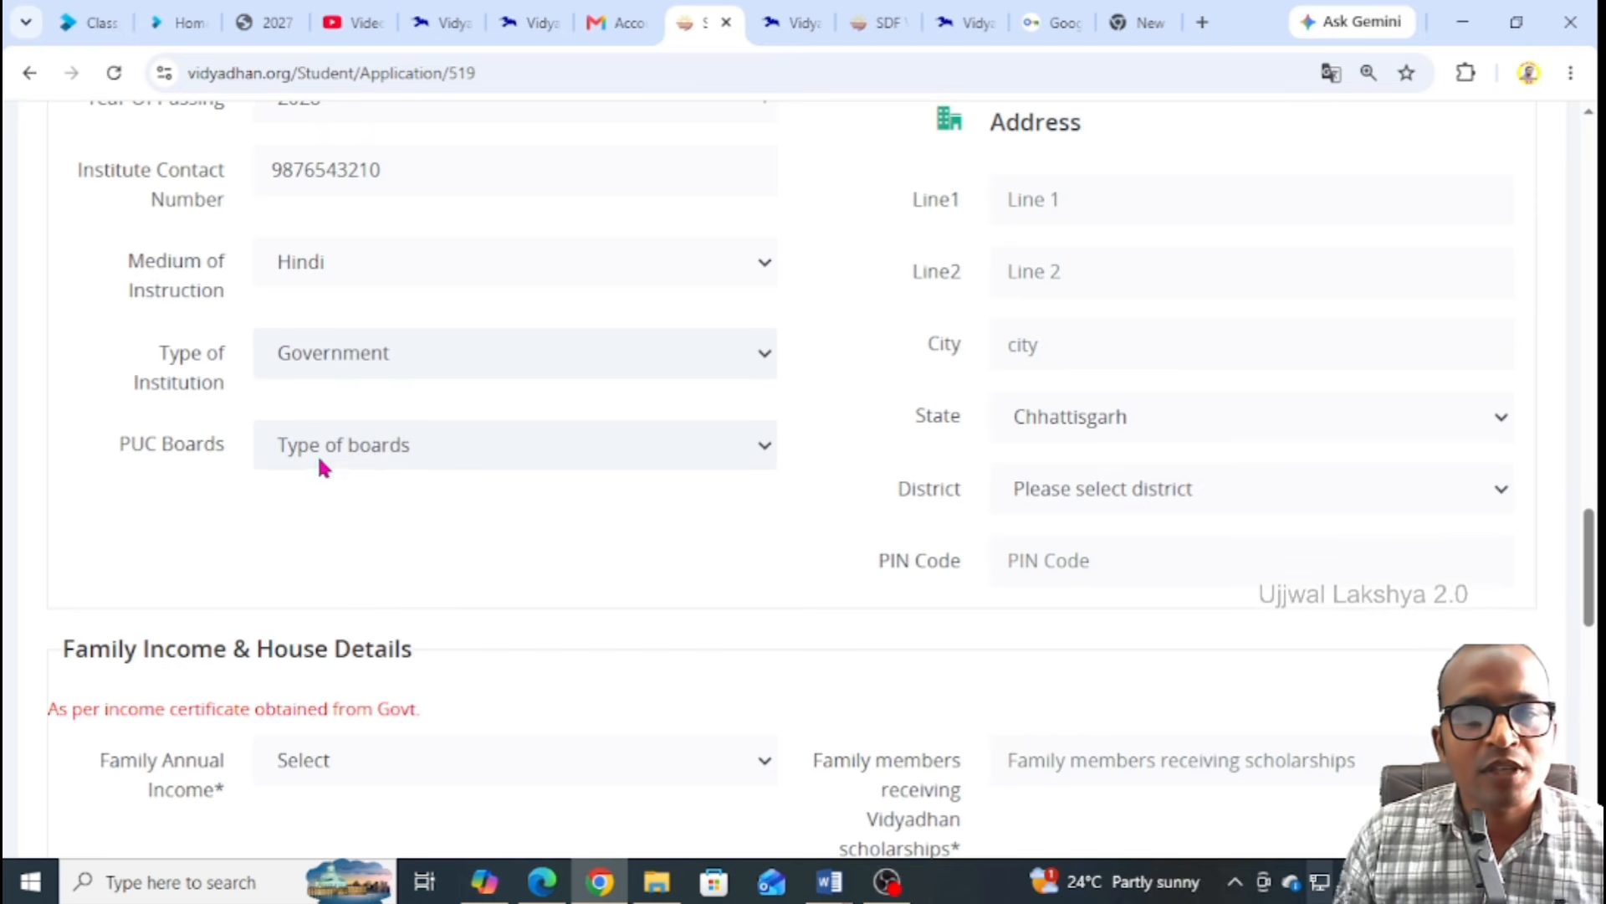
scroll(301, 473, "down", 2)
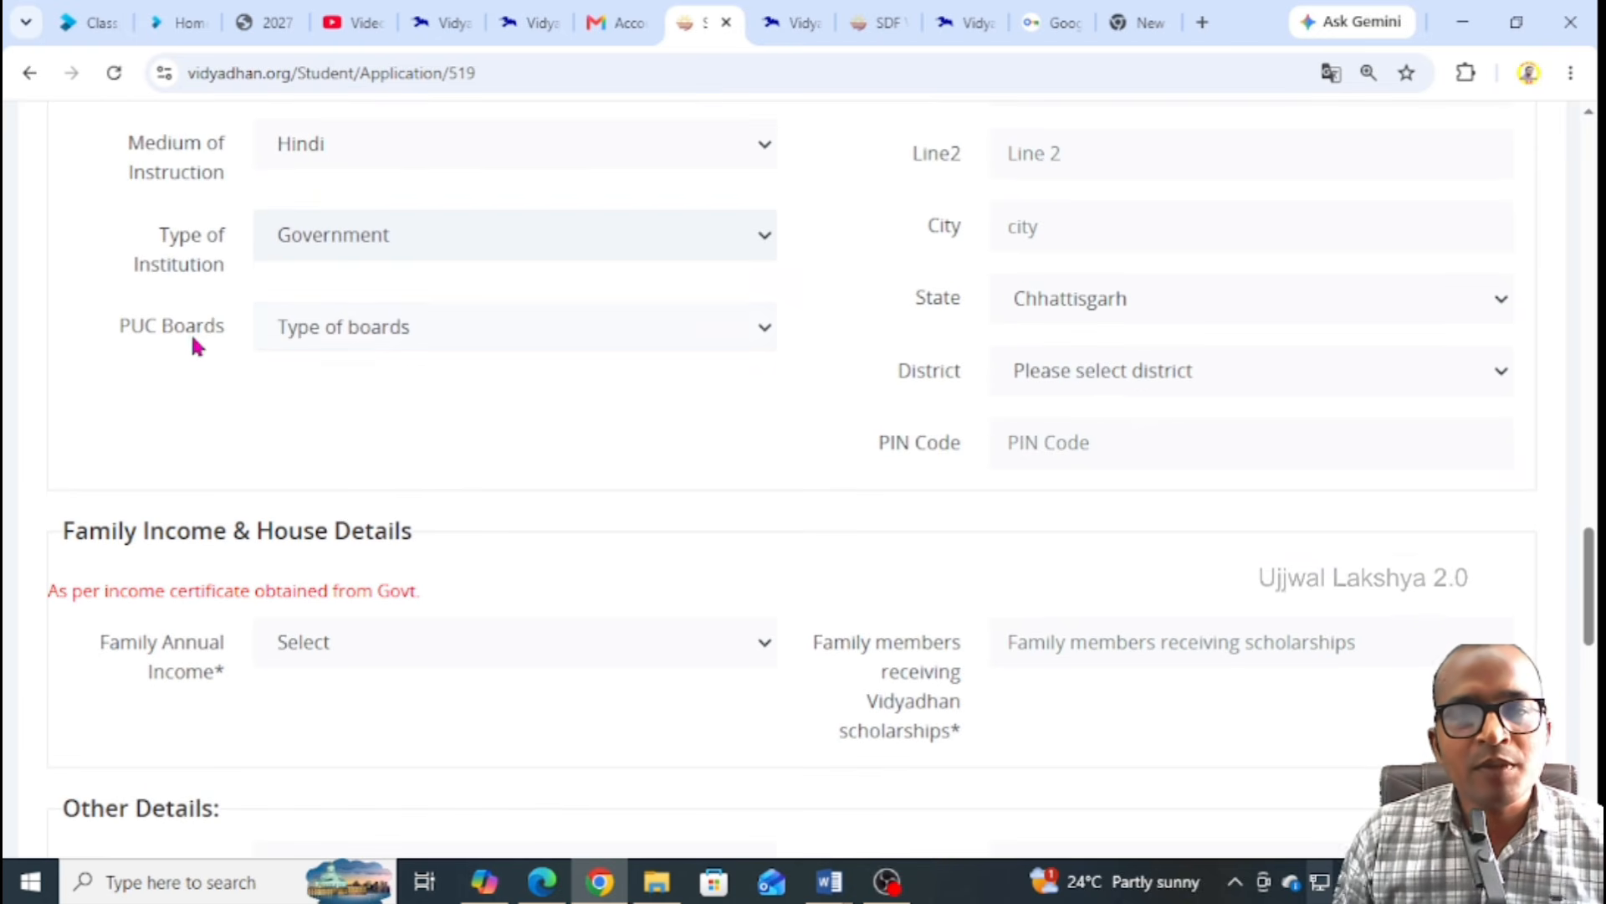
left_click(354, 334)
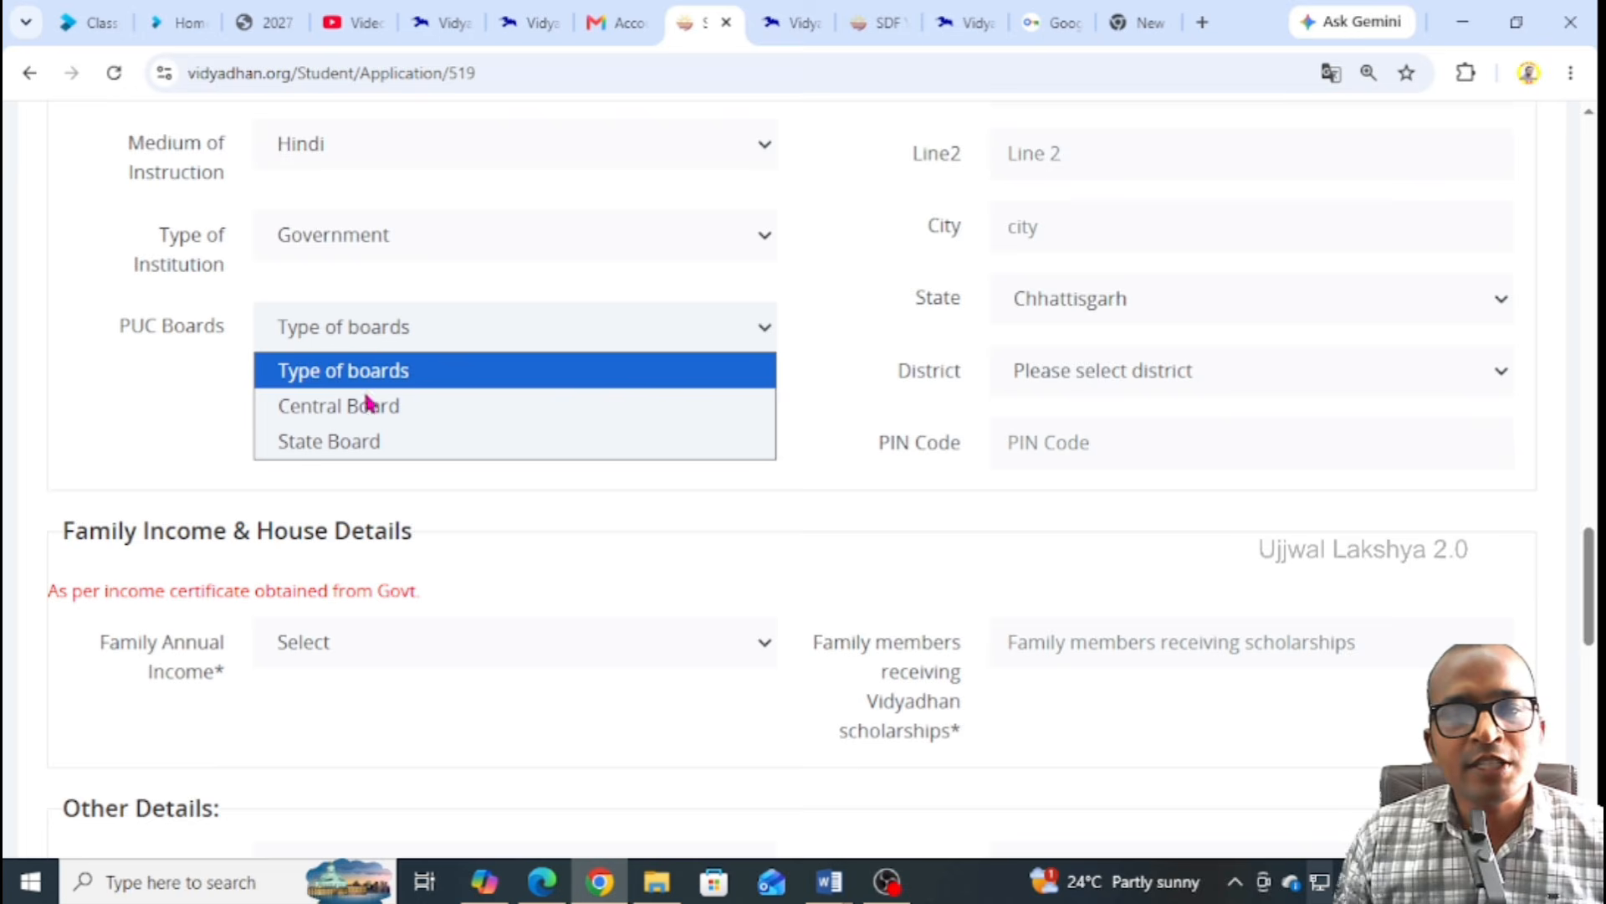
left_click(377, 444)
scroll(941, 412, "up", 1)
scroll(941, 412, "up", 4)
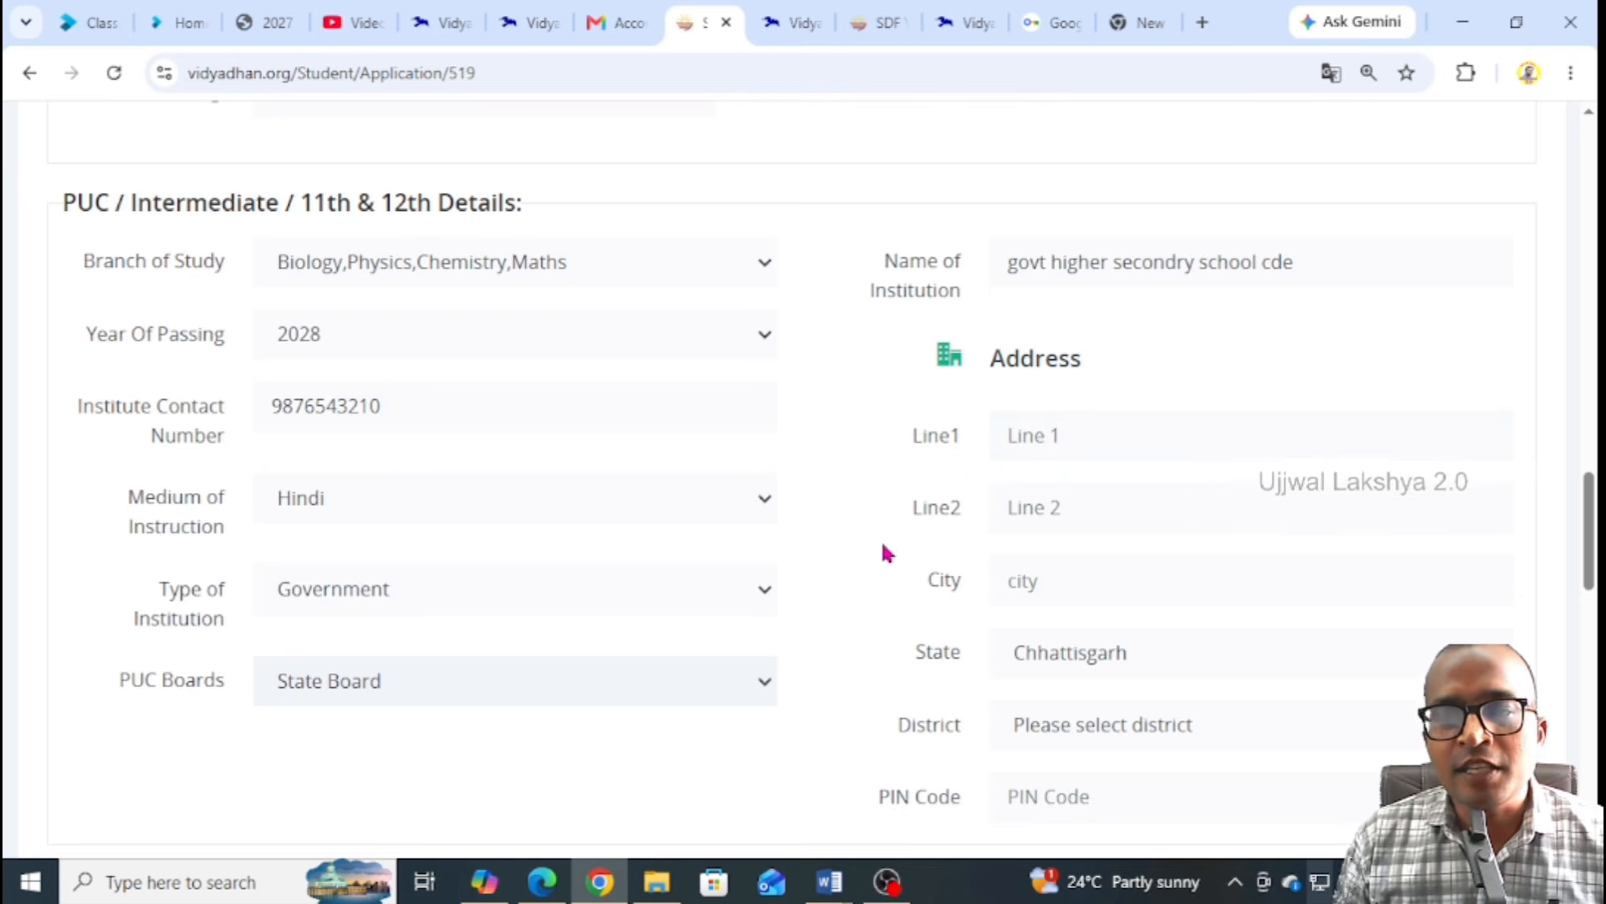
scroll(1177, 441, "down", 2)
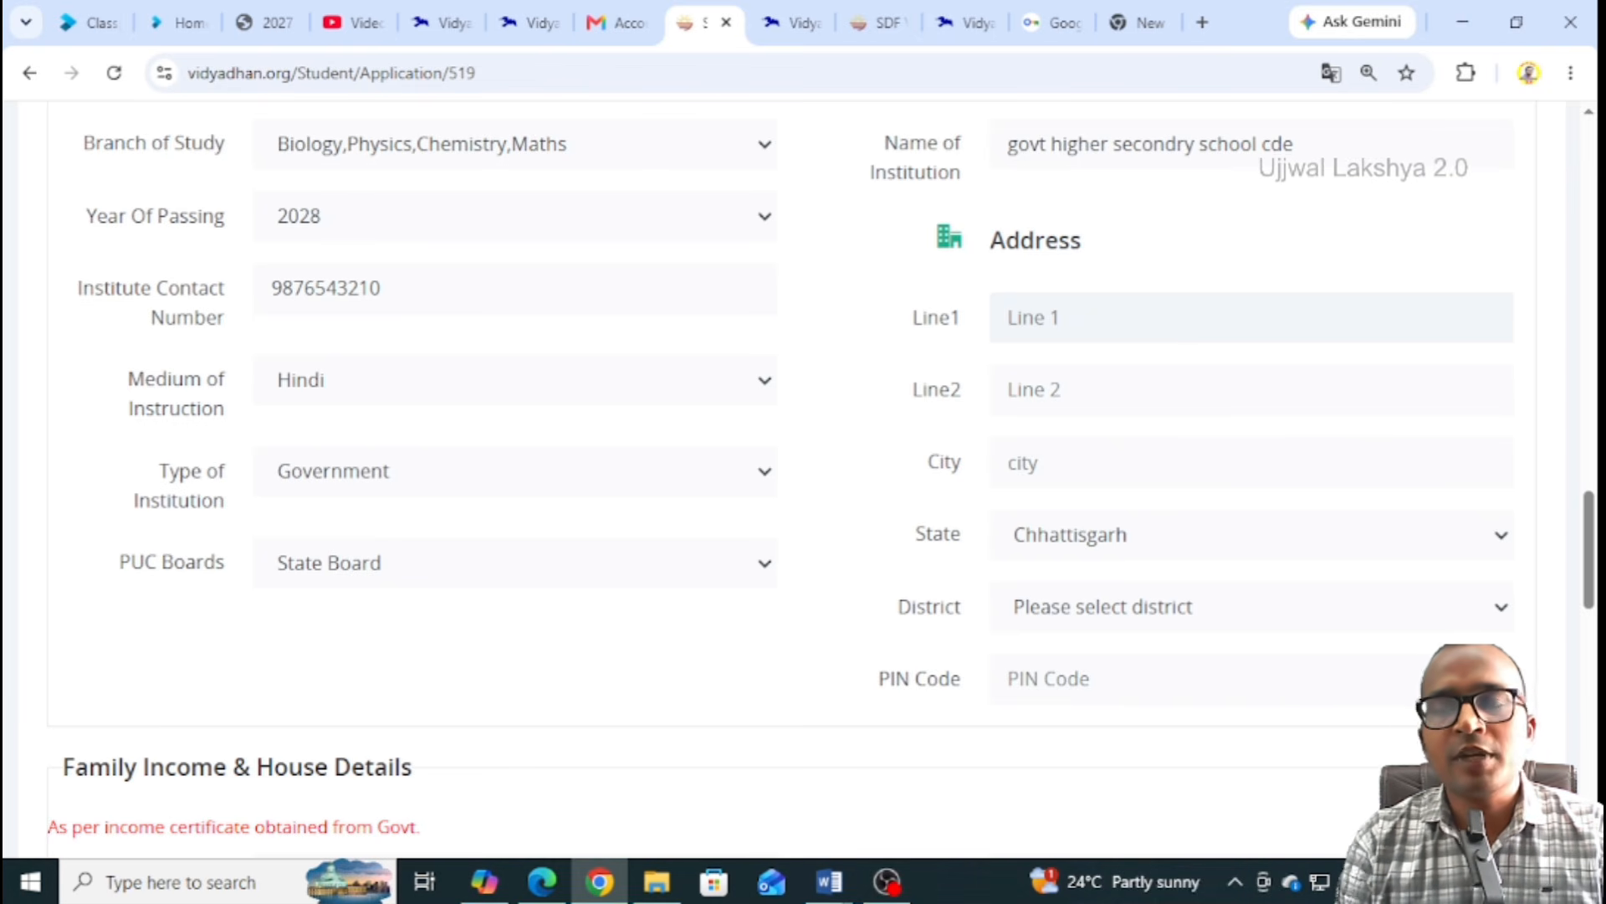
Fill in the institution's address lines 1 and 2 and its city
type("ward nu")
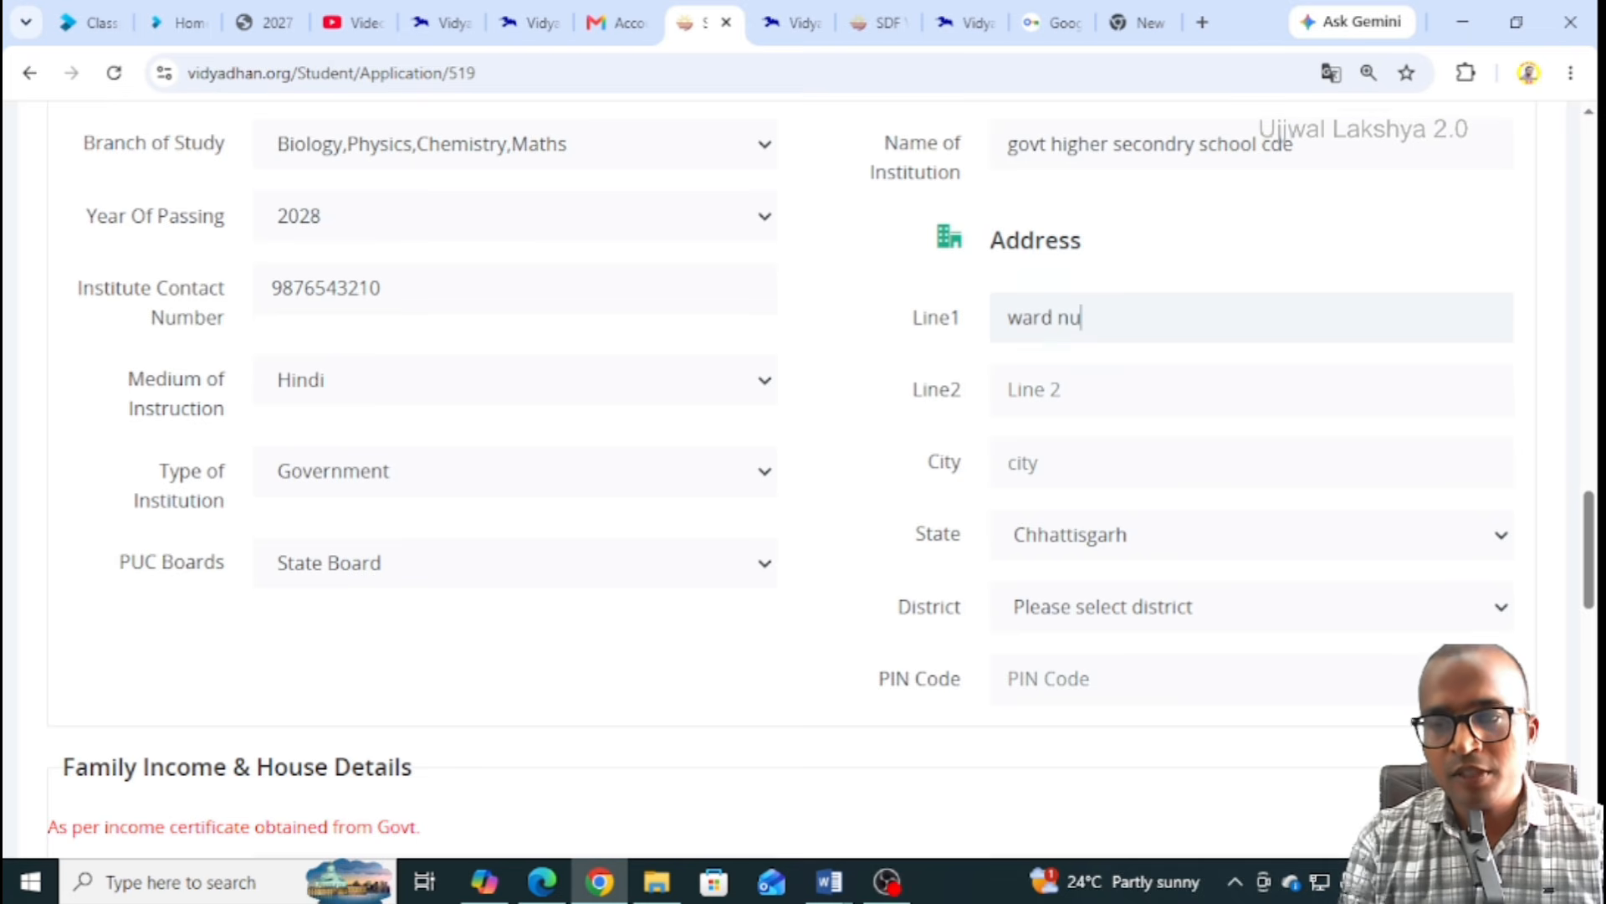
key("Tab")
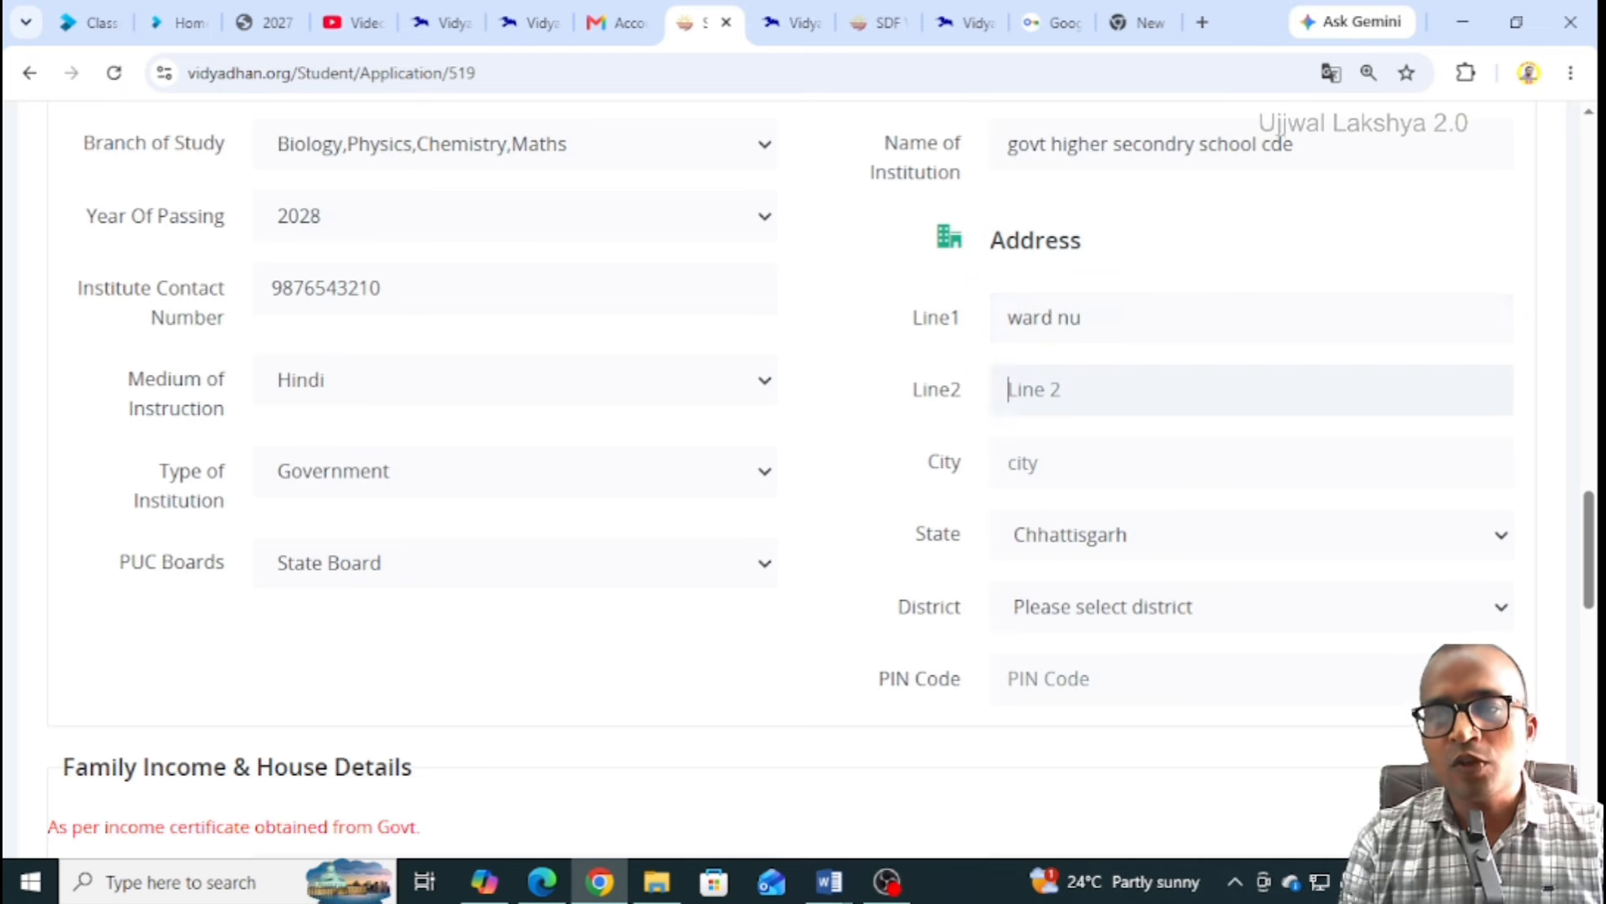
type("villagee")
key("Tab")
type("kh")
key("BackSpace")
key("BackSpace")
type("abc")
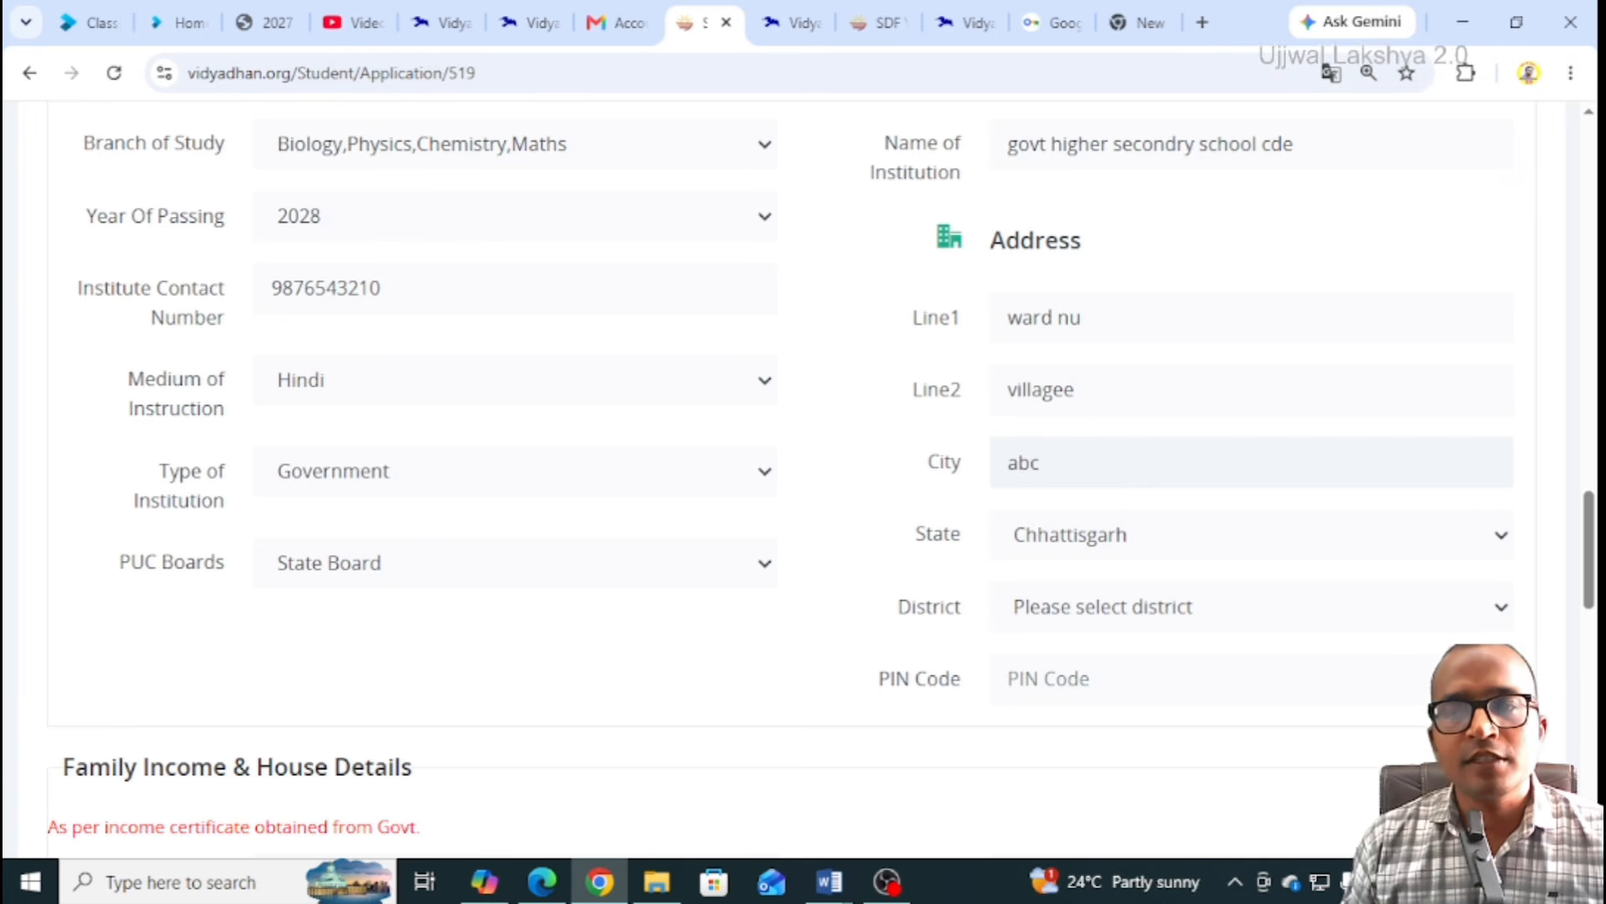
Choose Raipur as the institution's district
scroll(1065, 381, "down", 1)
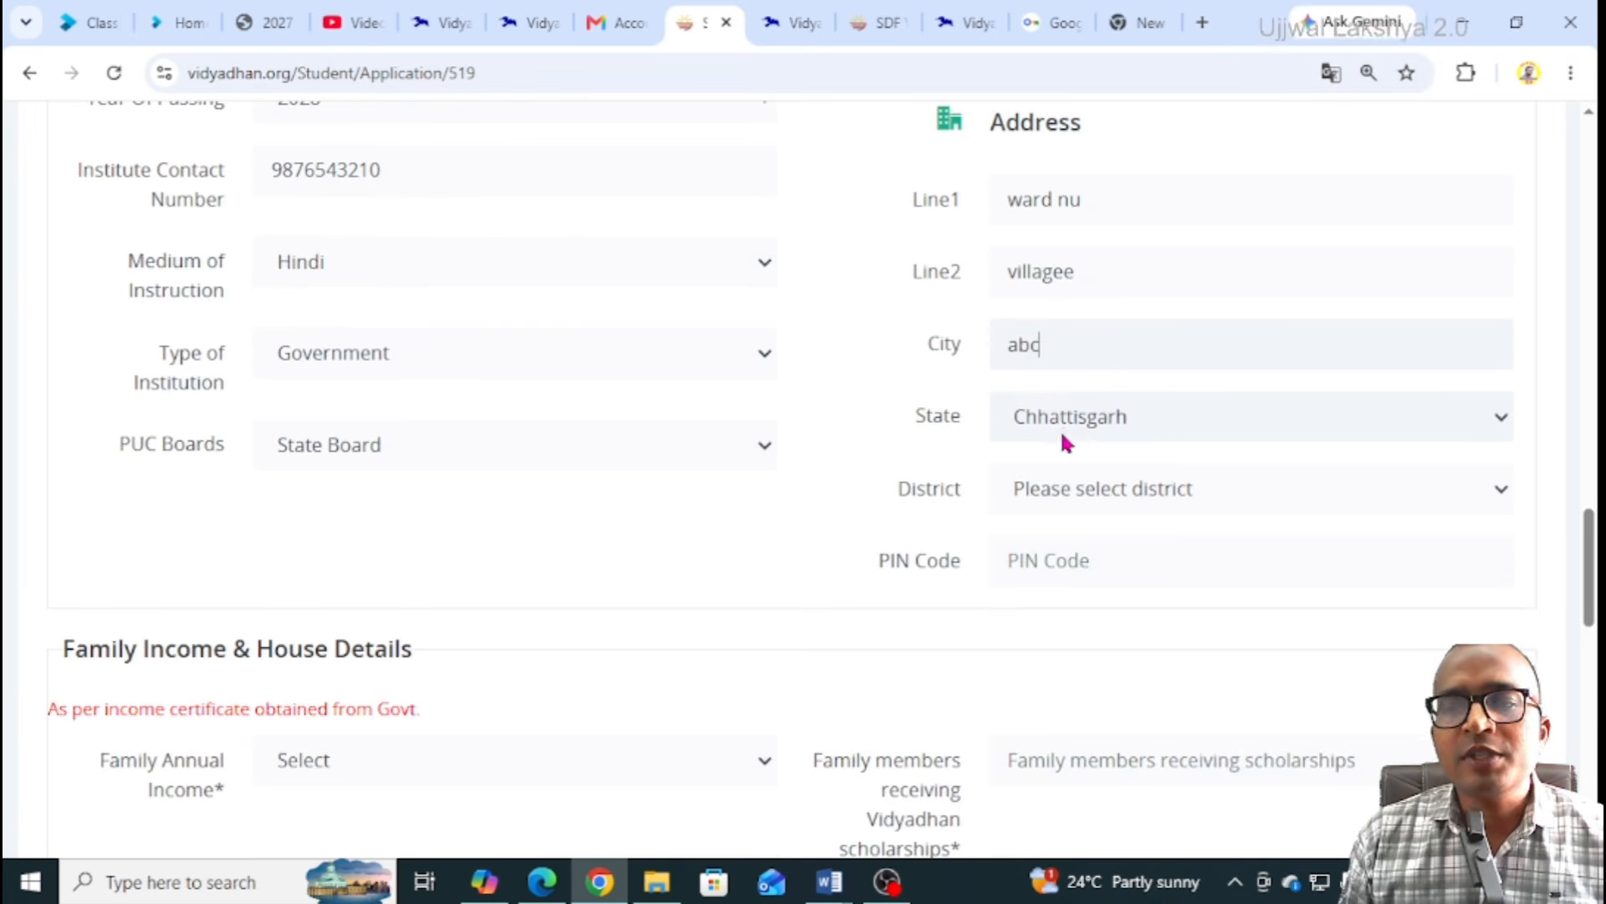
left_click(1067, 494)
key("r")
key("r")
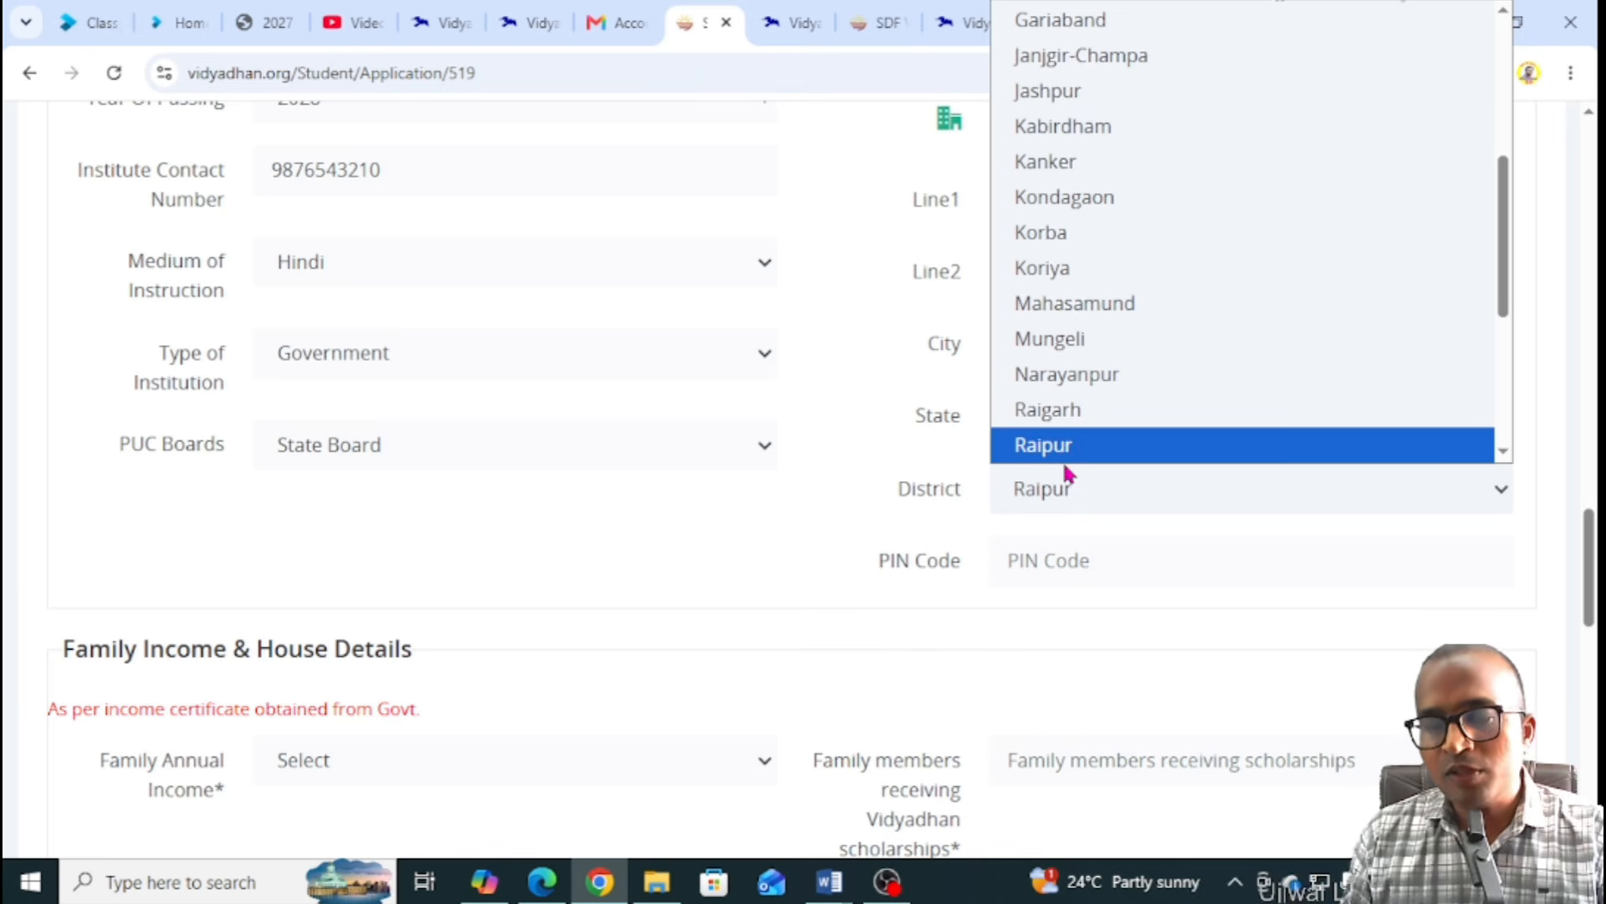
left_click(1067, 445)
scroll(756, 459, "down", 1)
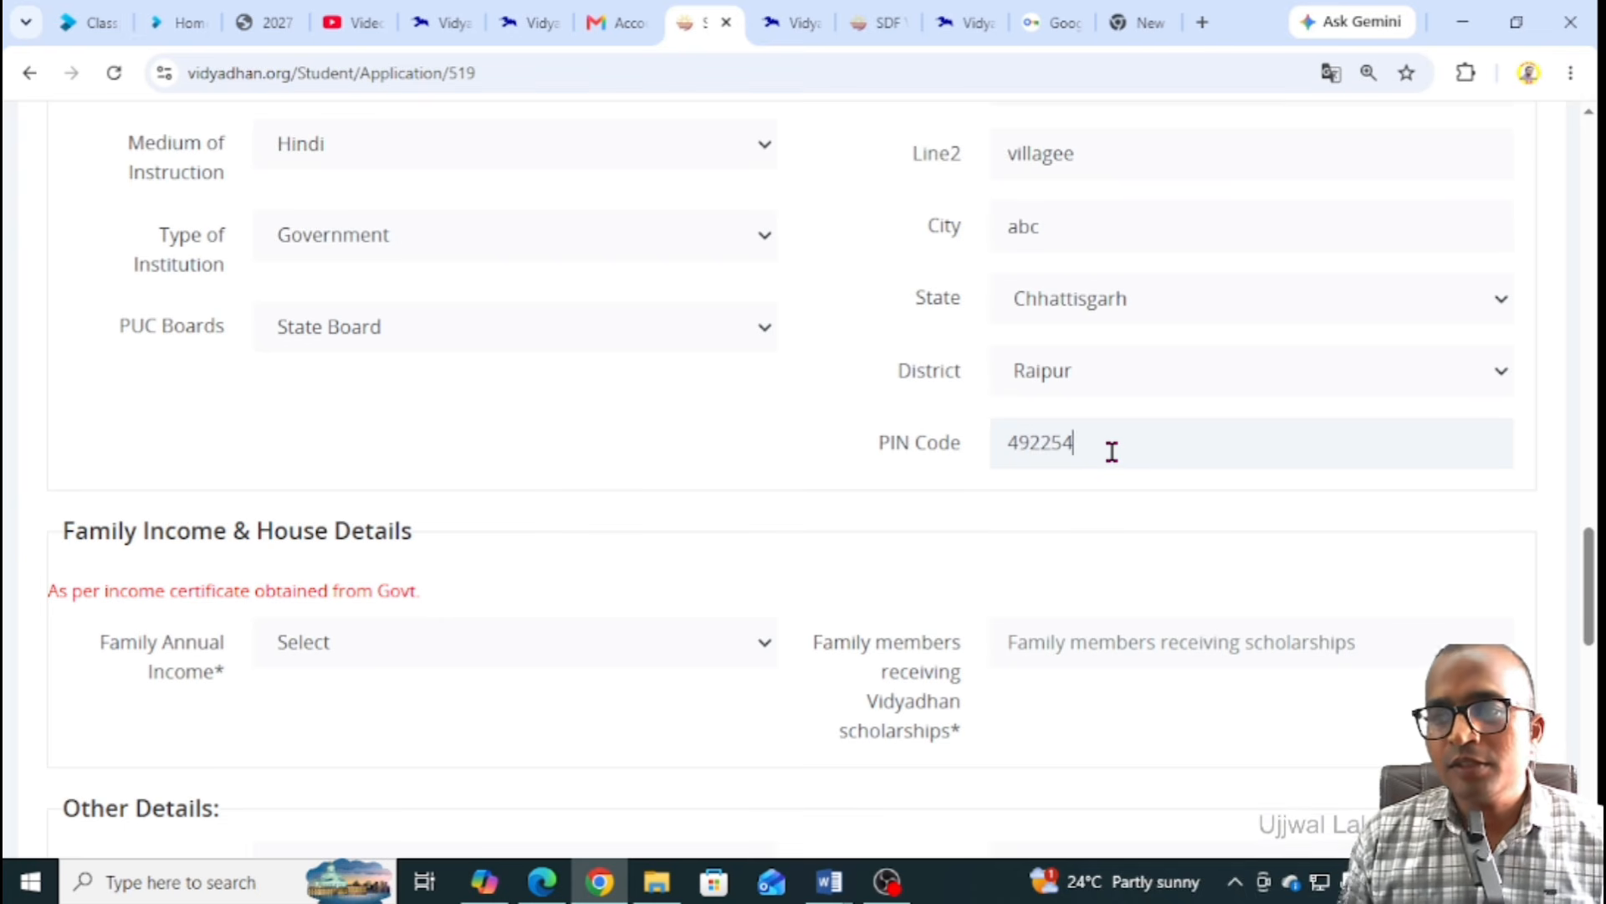
scroll(776, 449, "down", 2)
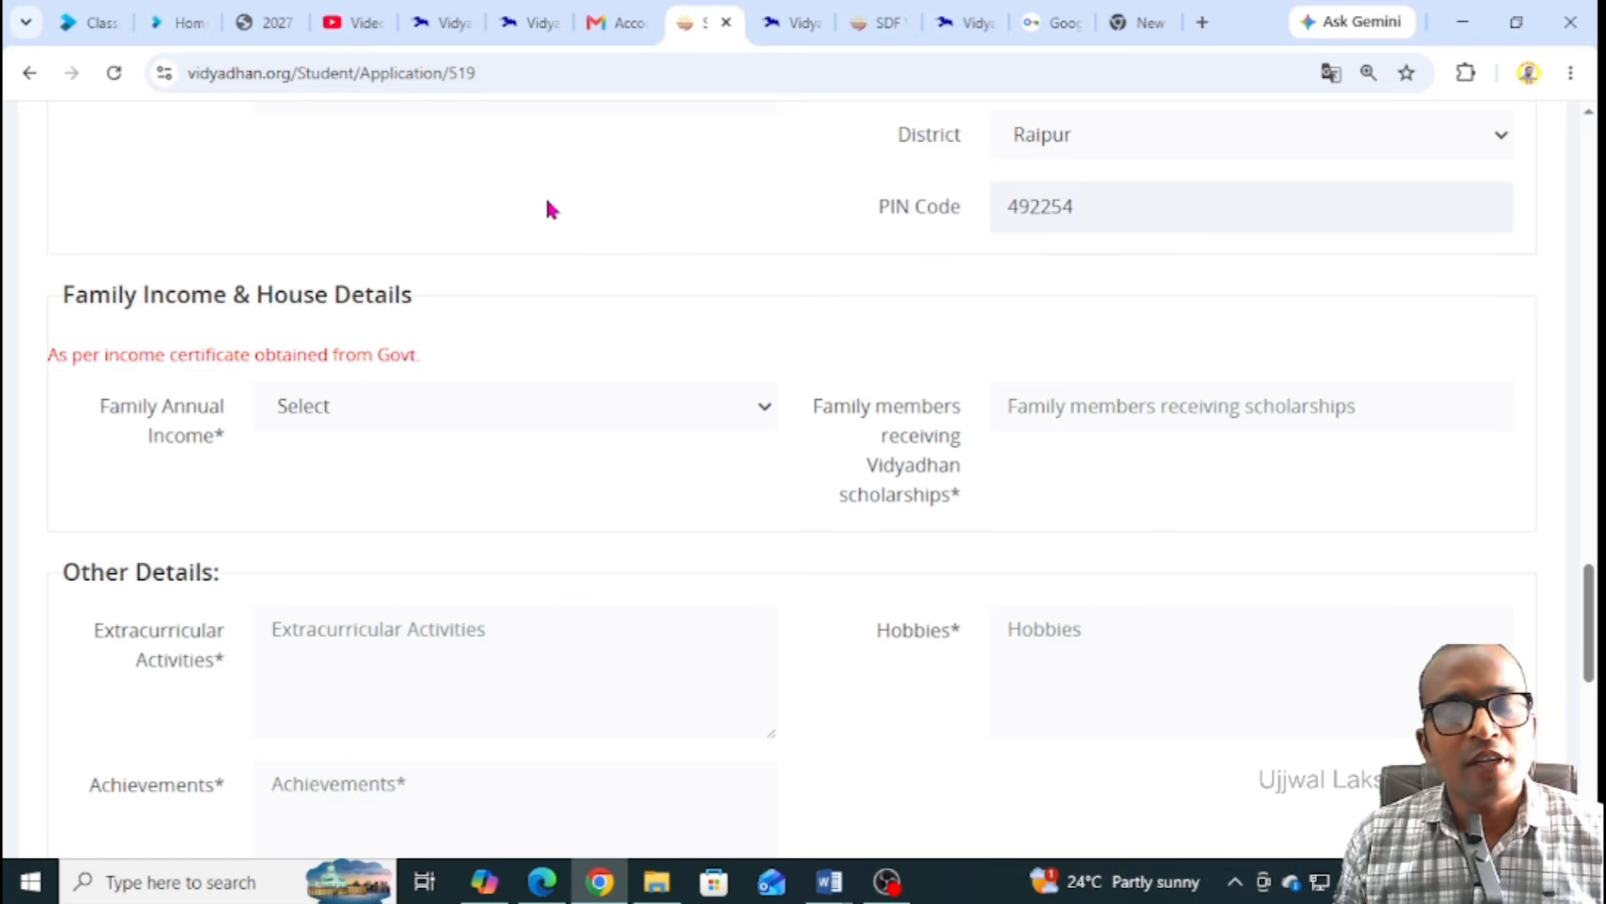
Set family annual income to 1 lakh - 2 lakh per year and Vidyadhan-scholarship family members to 0
left_click(395, 416)
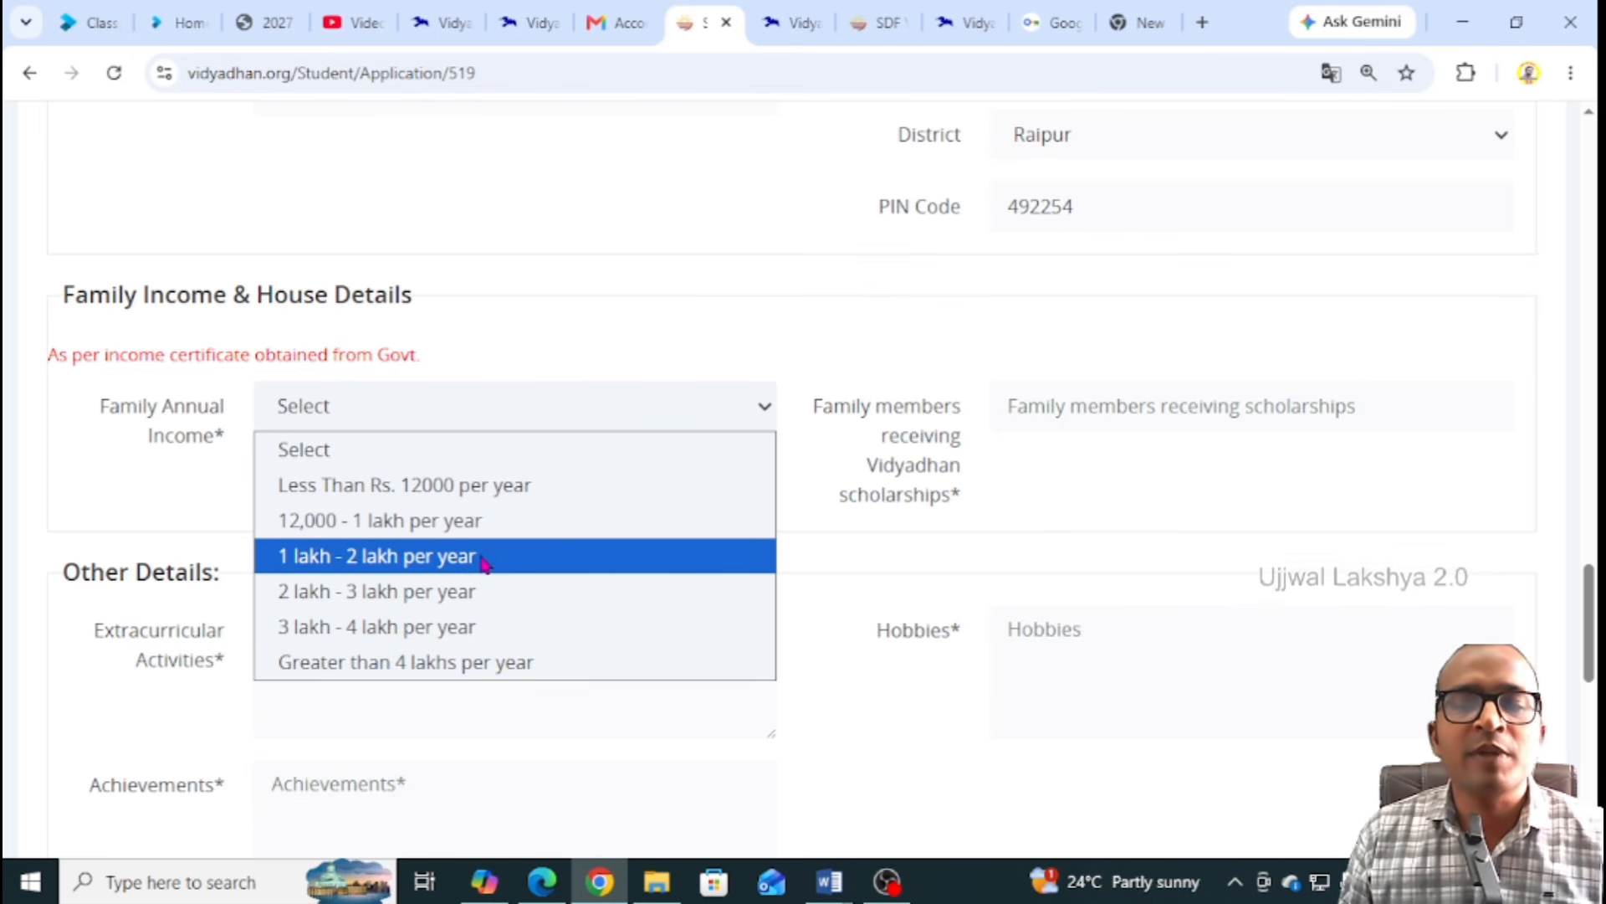
left_click(388, 568)
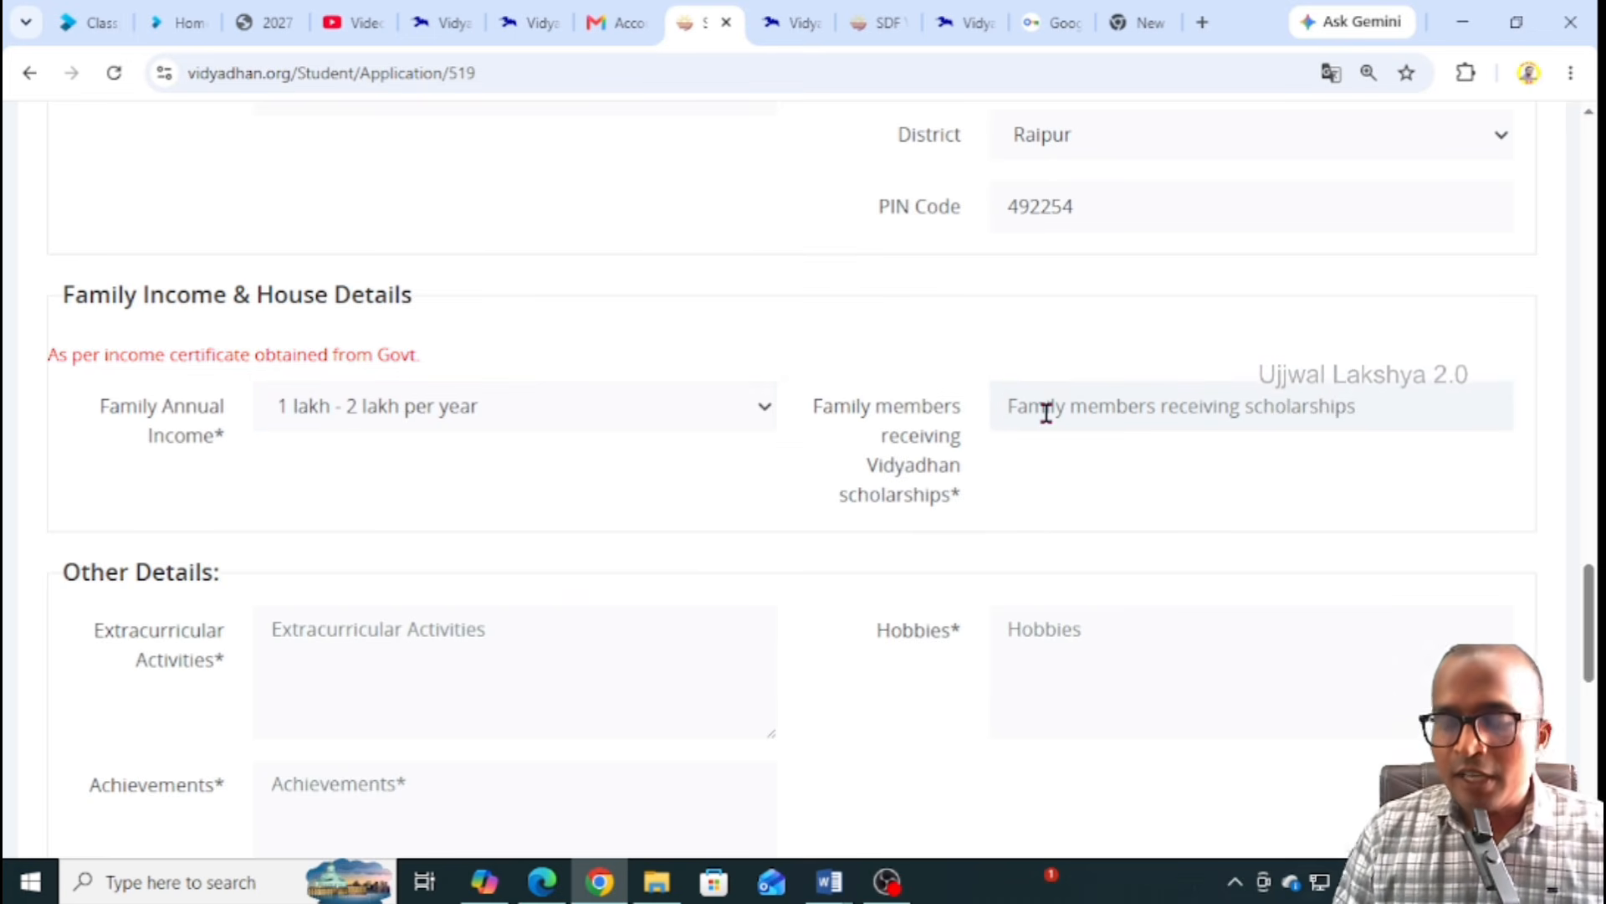
type("0")
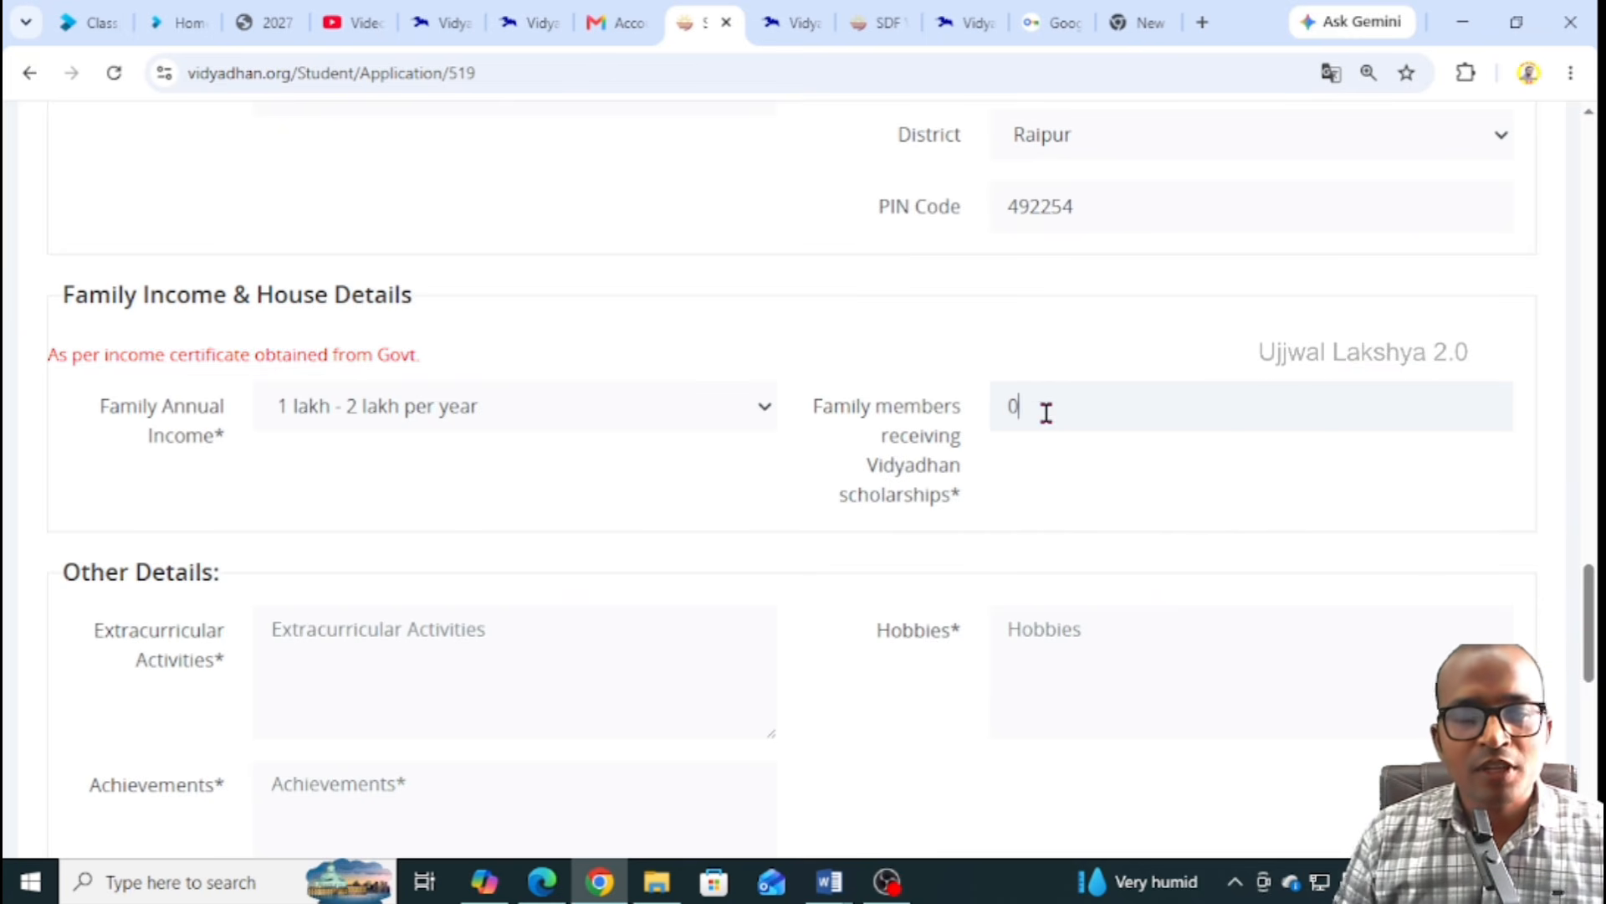
scroll(577, 416, "down", 3)
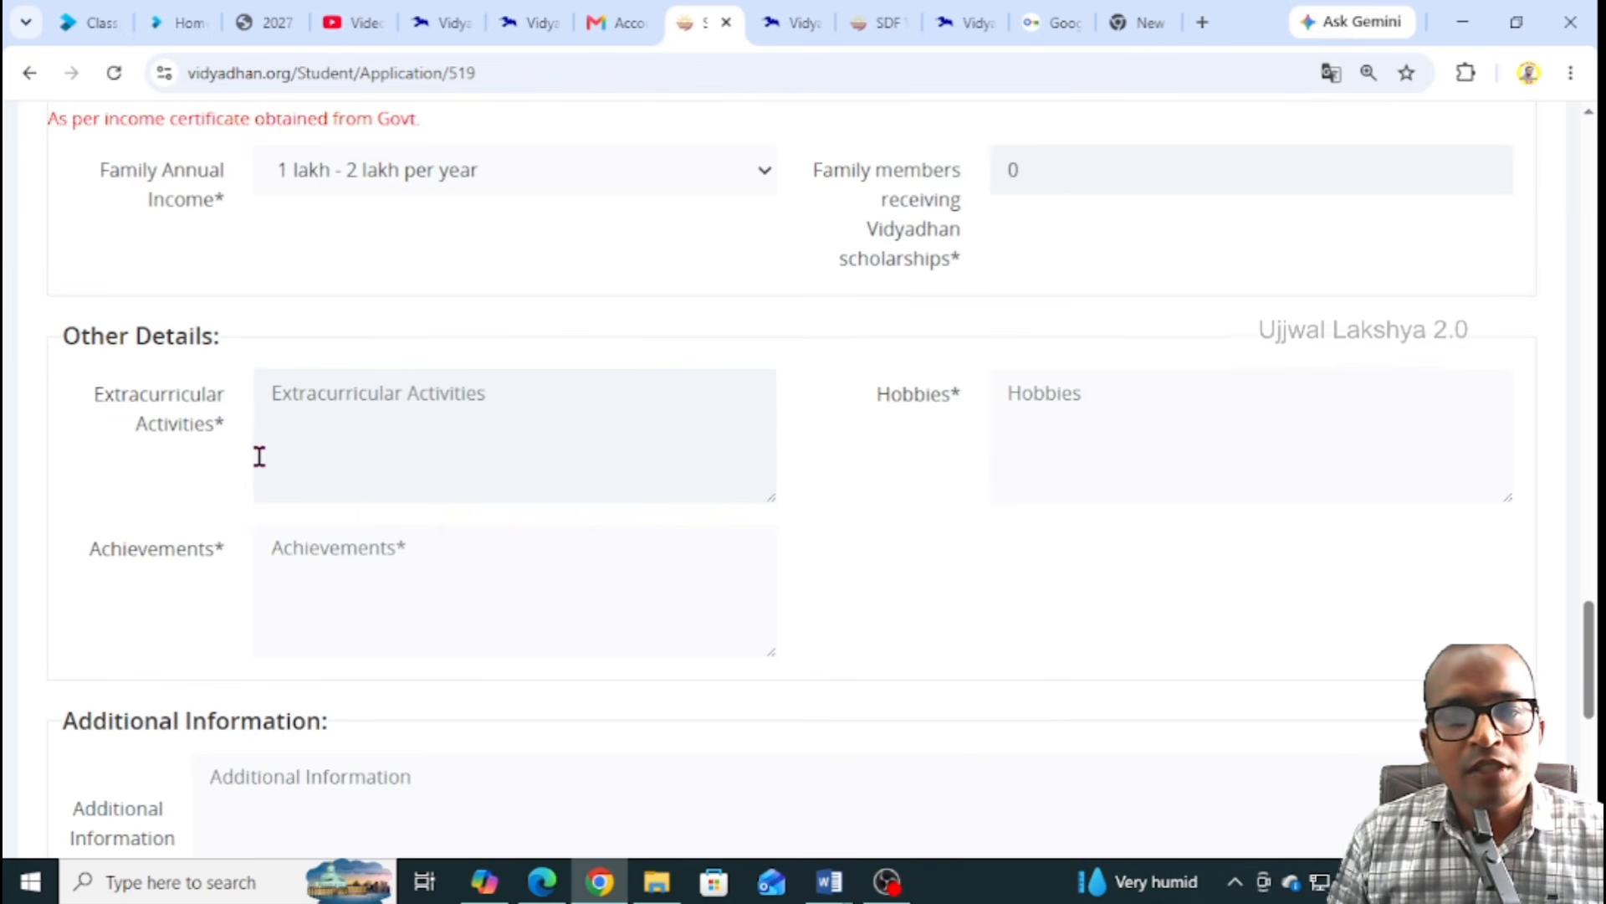
Enter 'game' as Extracurricular Activities and 'reading' as Hobbies in Other Details
scroll(258, 455, "down", 2)
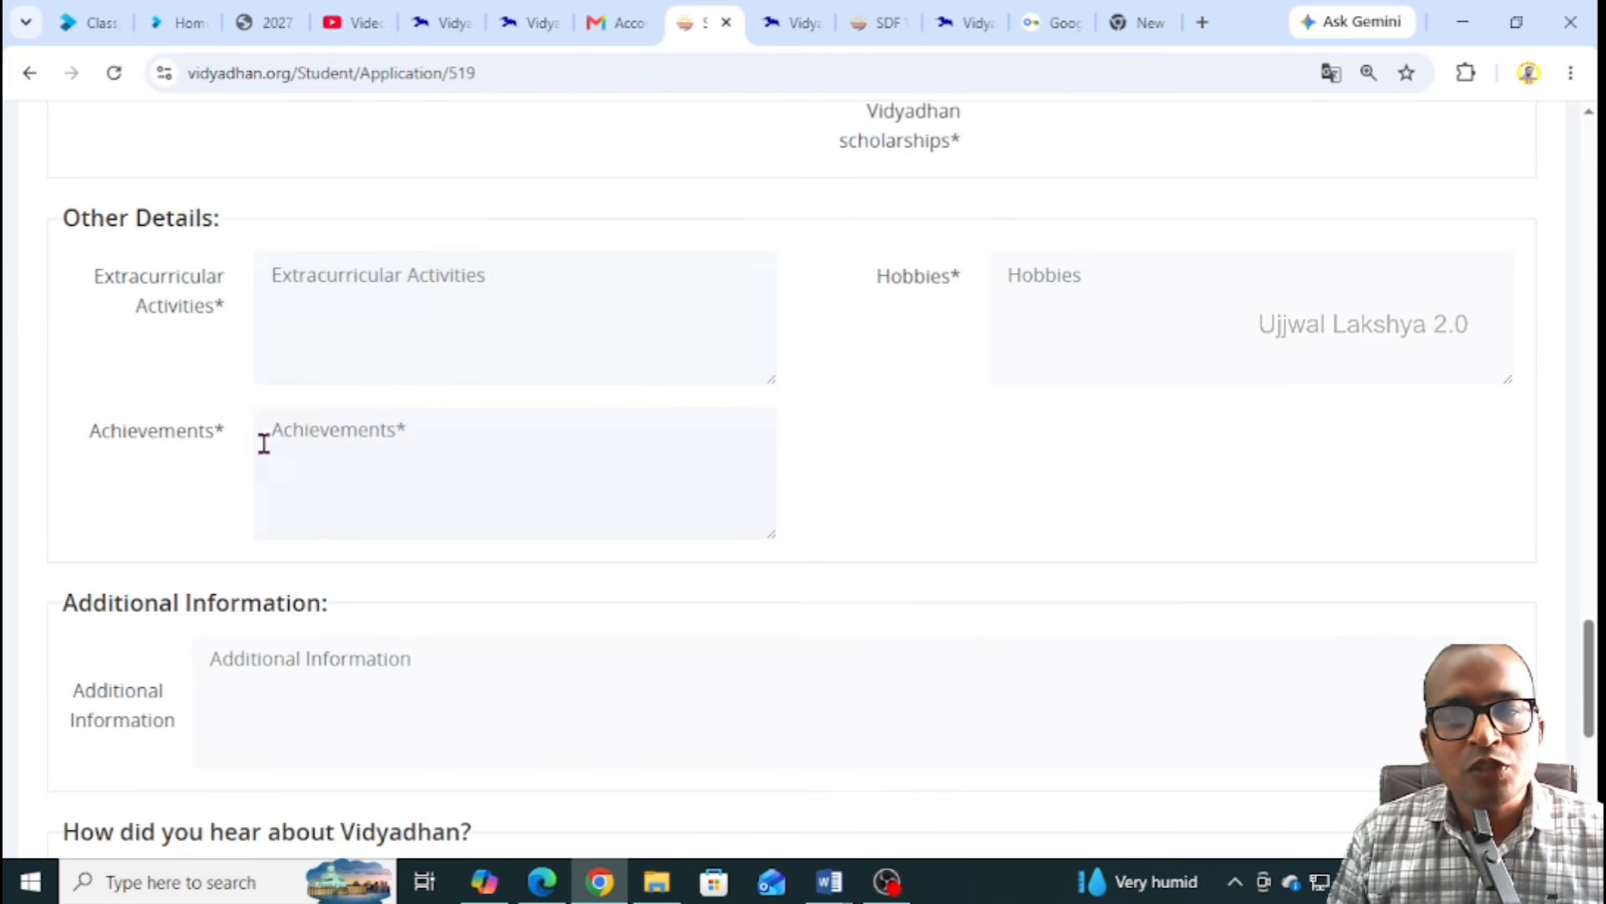
left_click(399, 315)
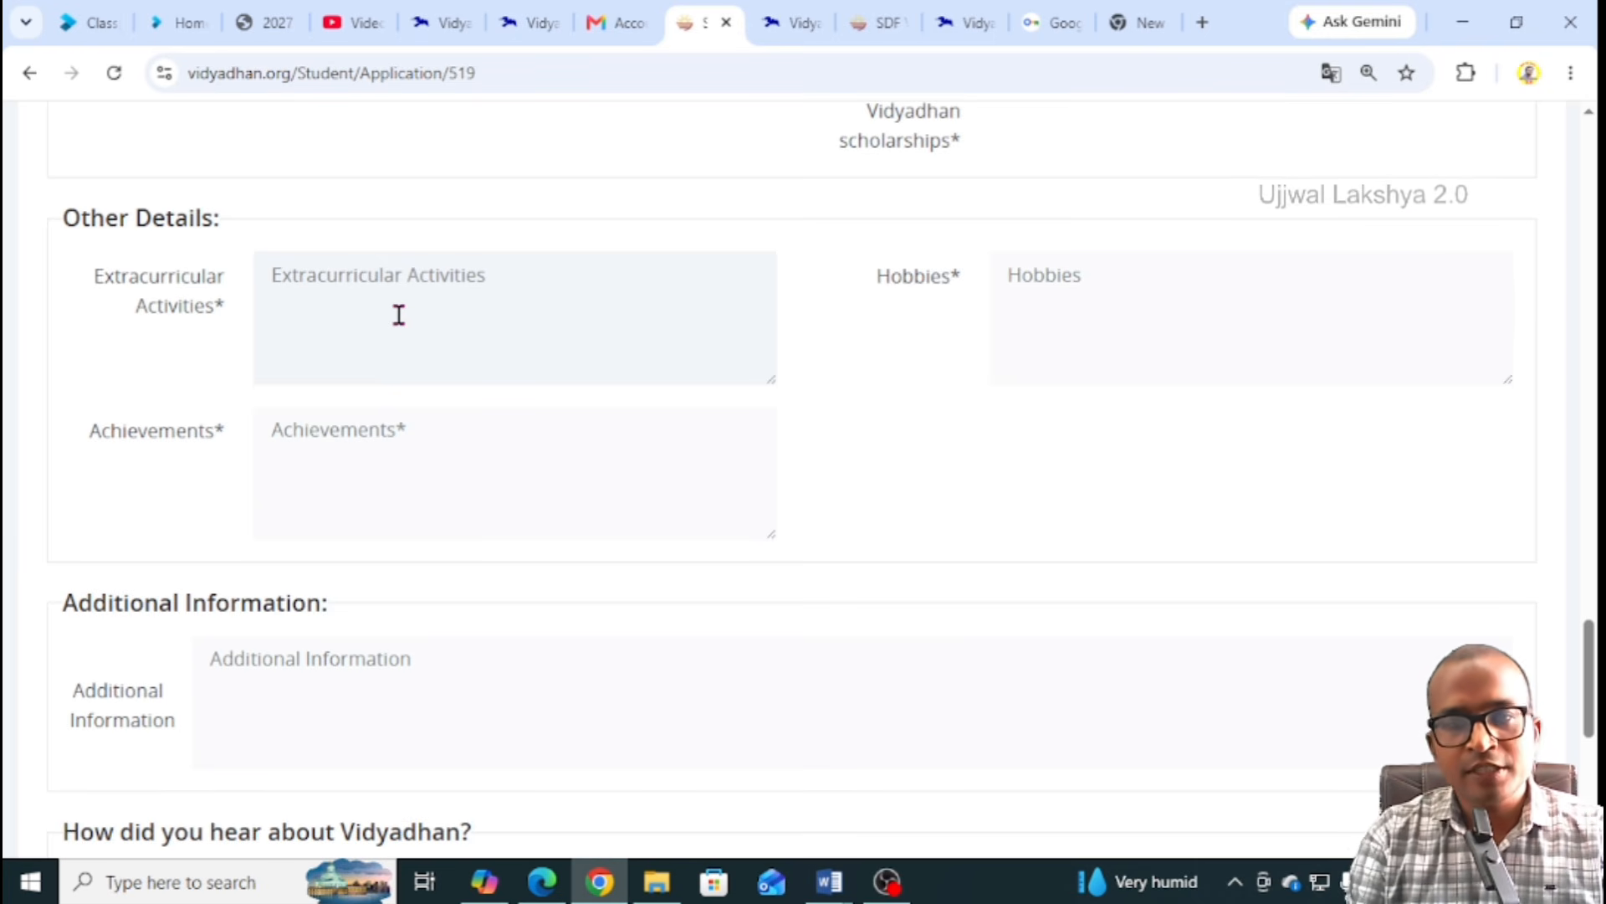
type("g")
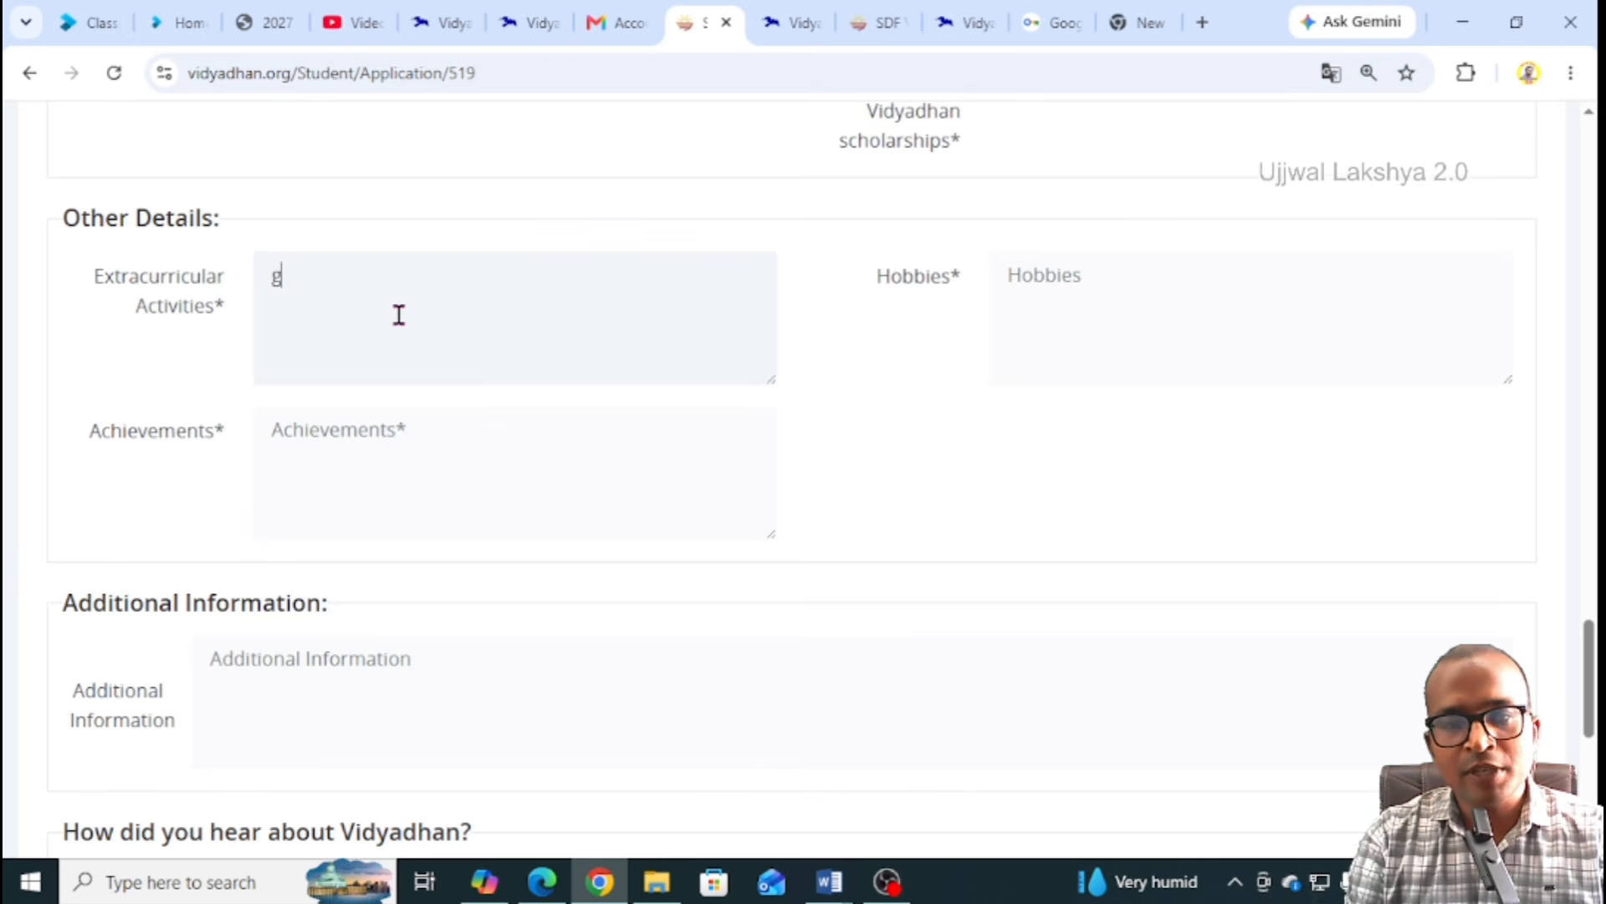
type("A")
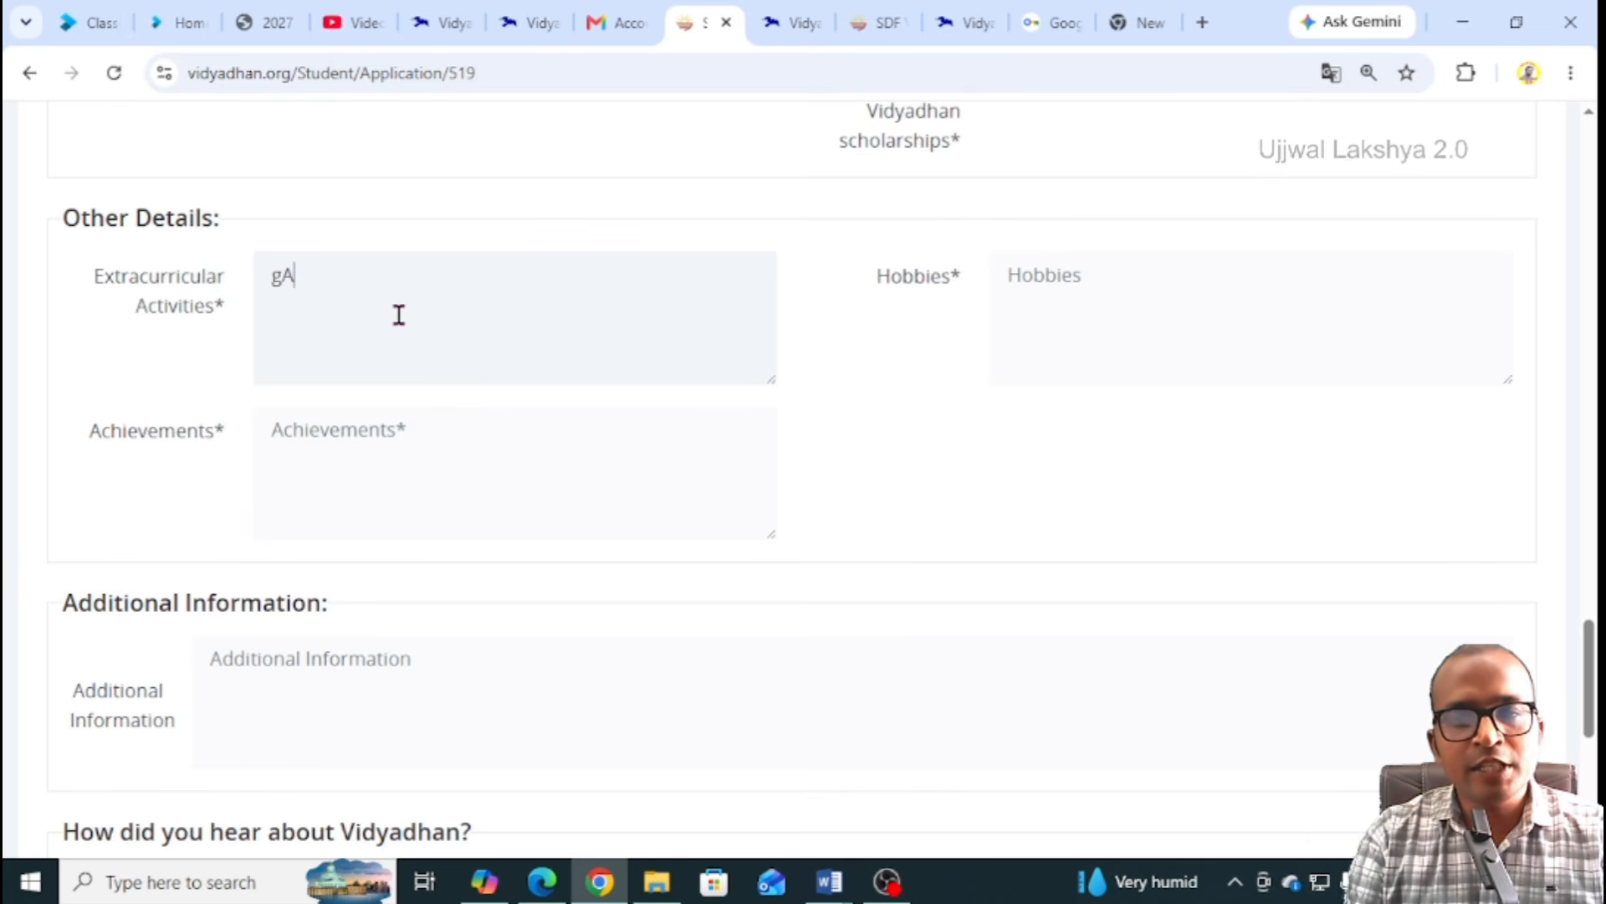
key("BackSpace")
type("ME")
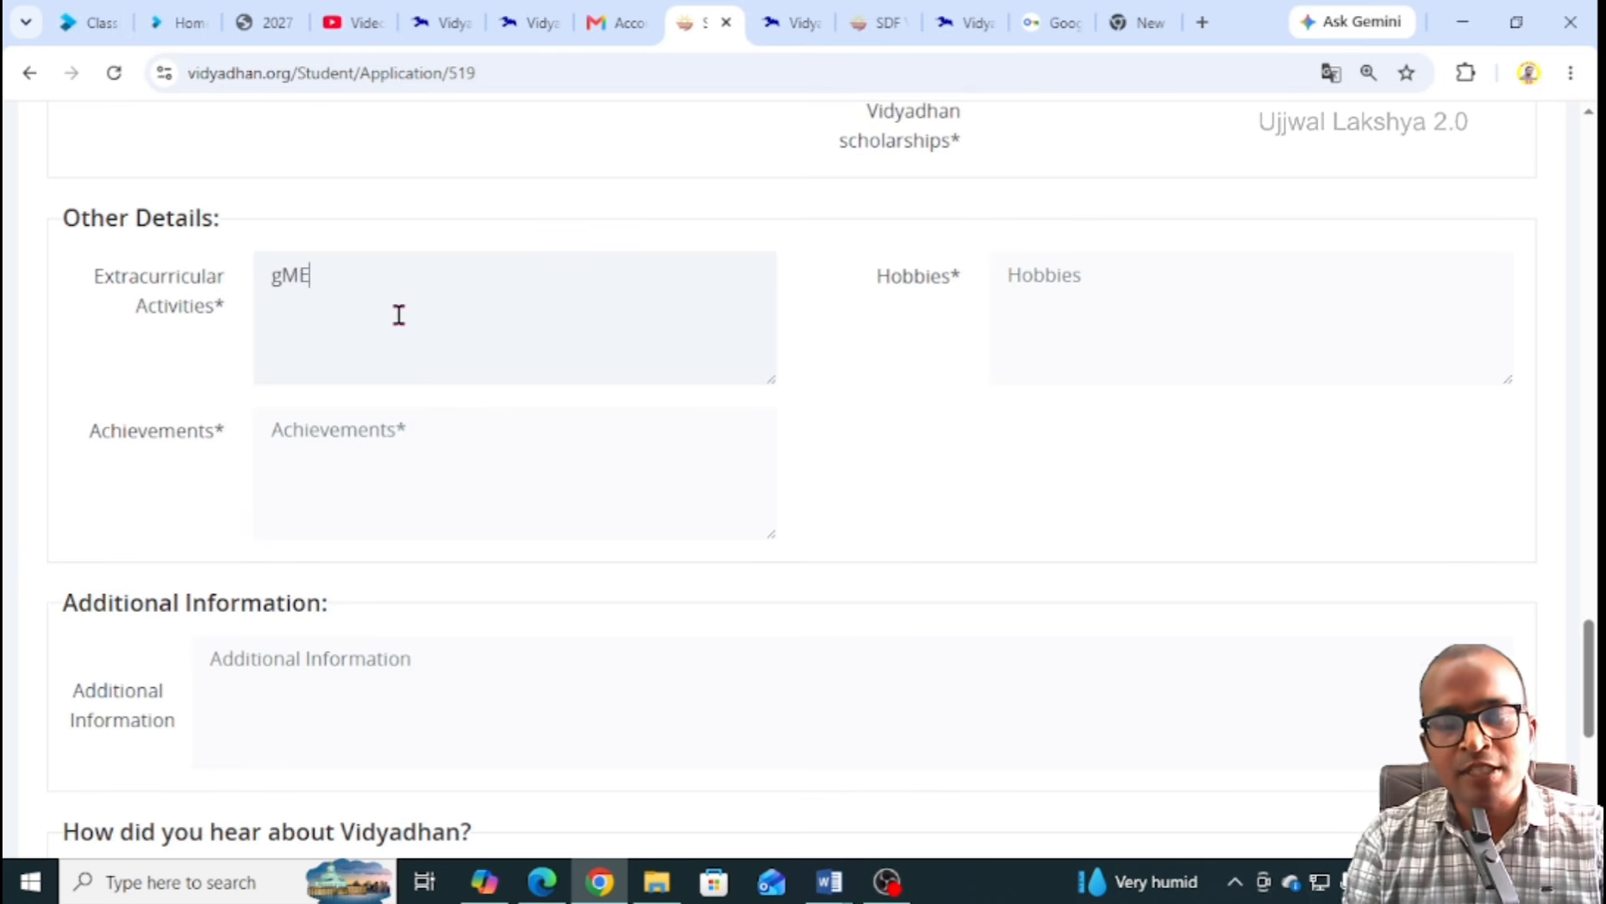
key("BackSpace")
type("ame")
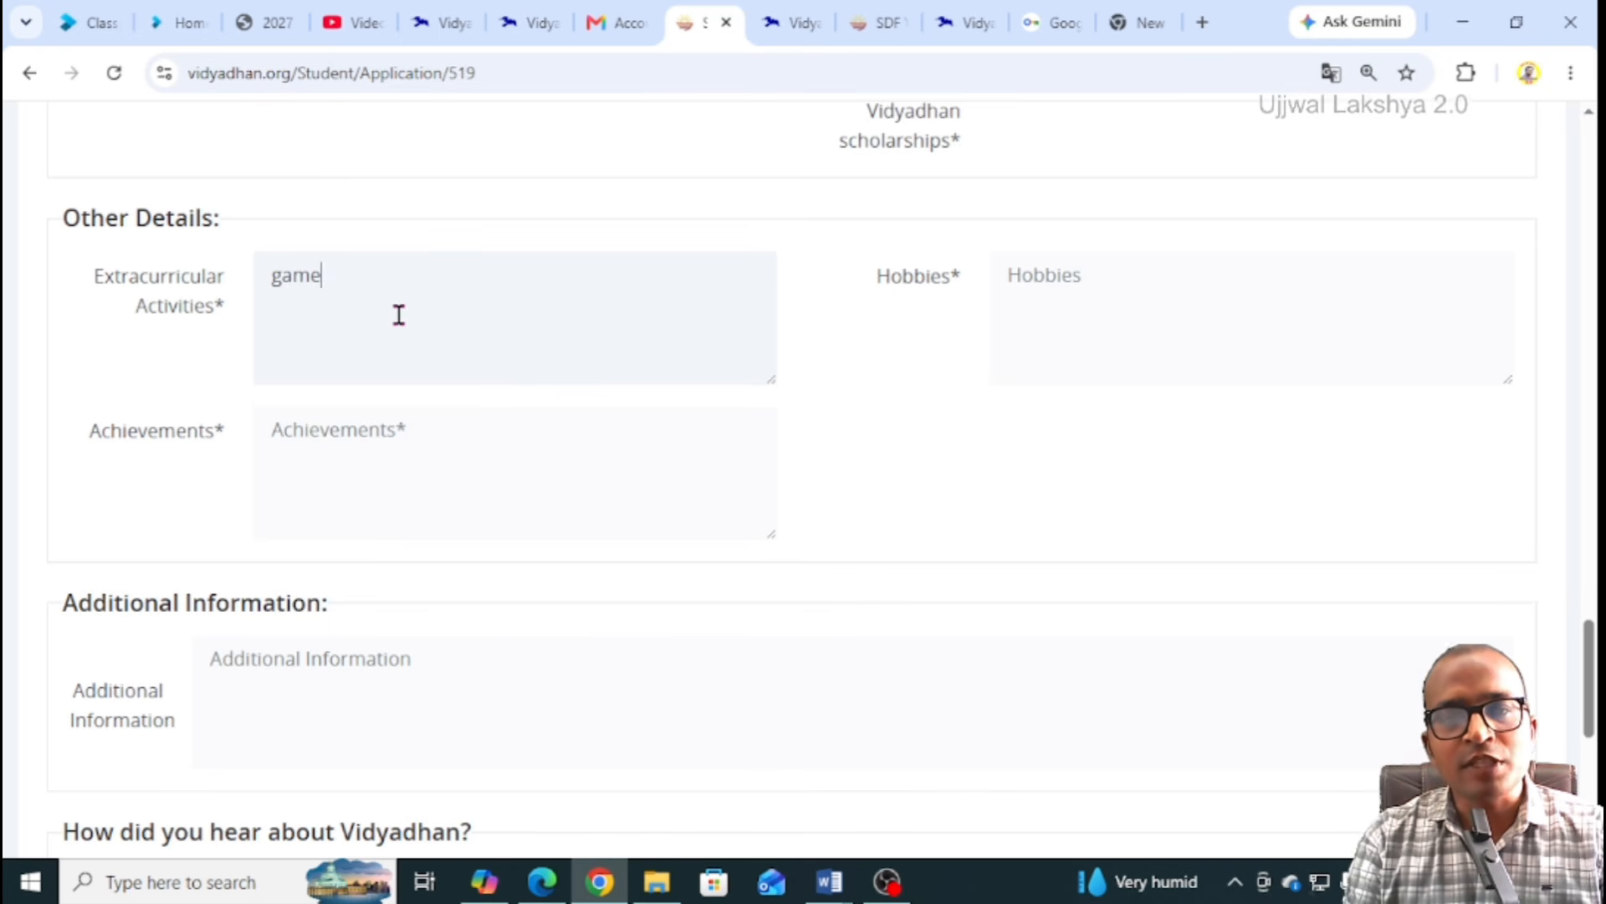
left_click(1122, 278)
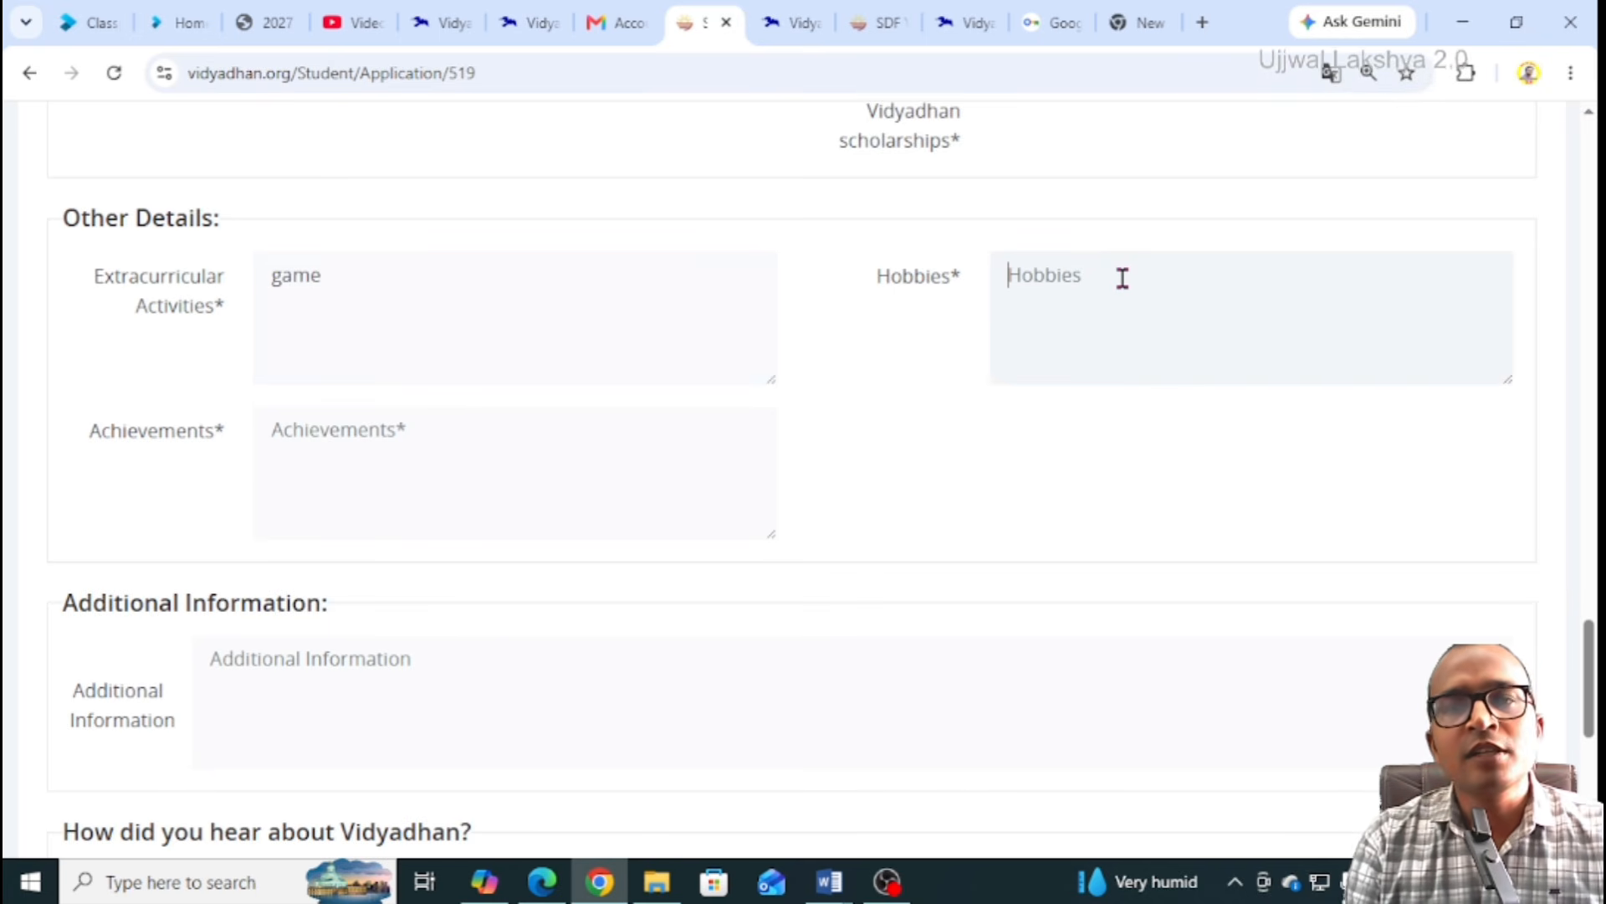
type("reading")
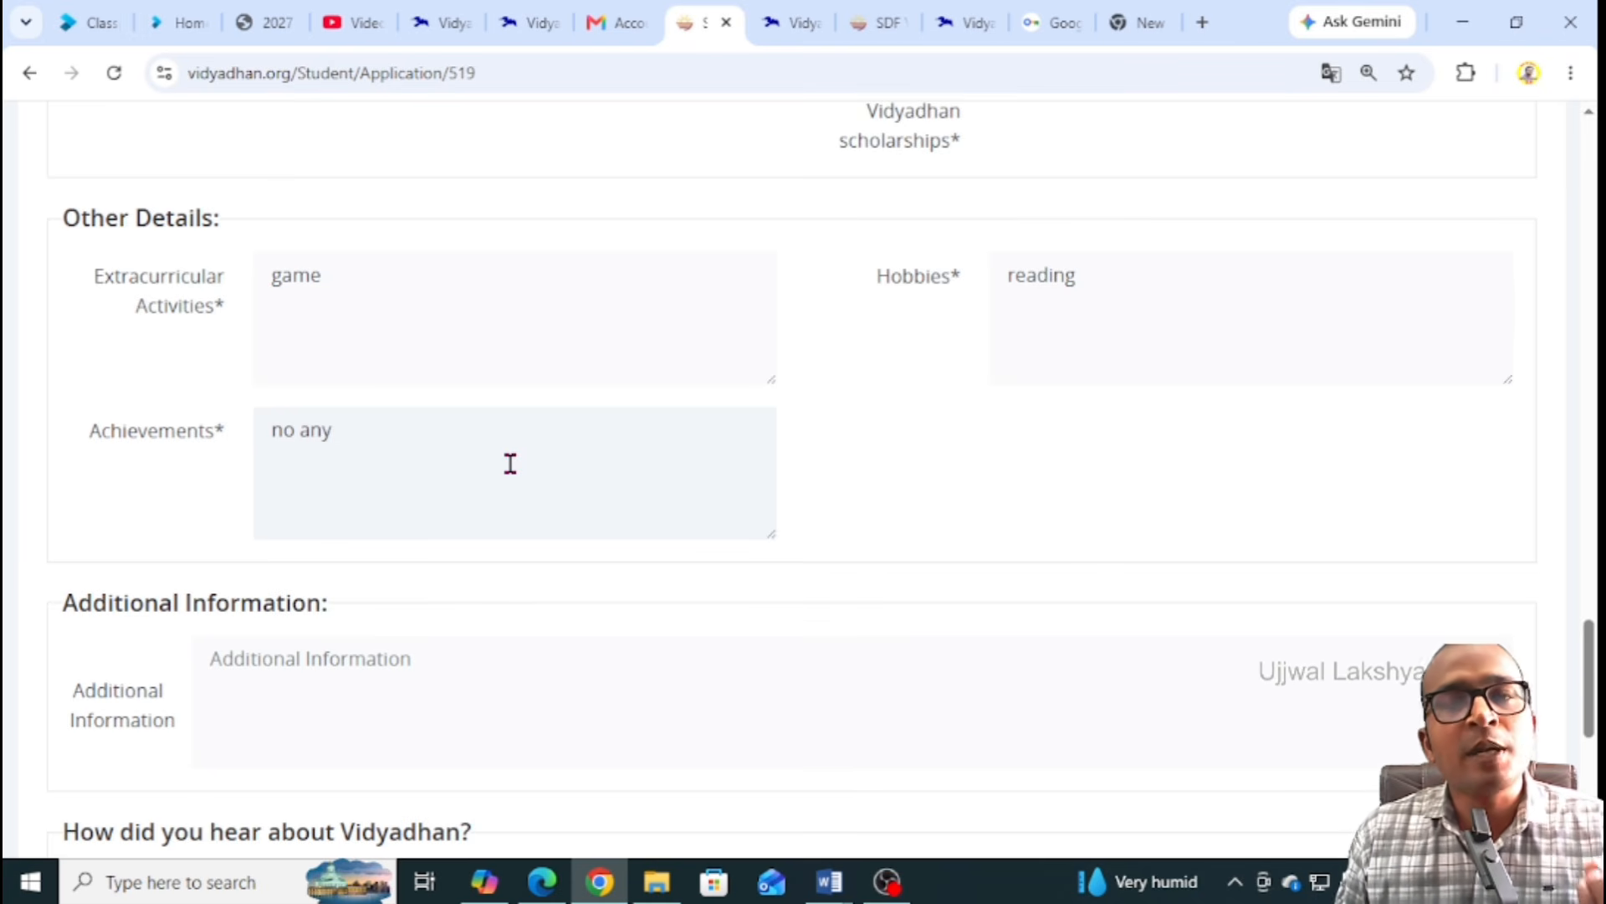
scroll(419, 449, "down", 4)
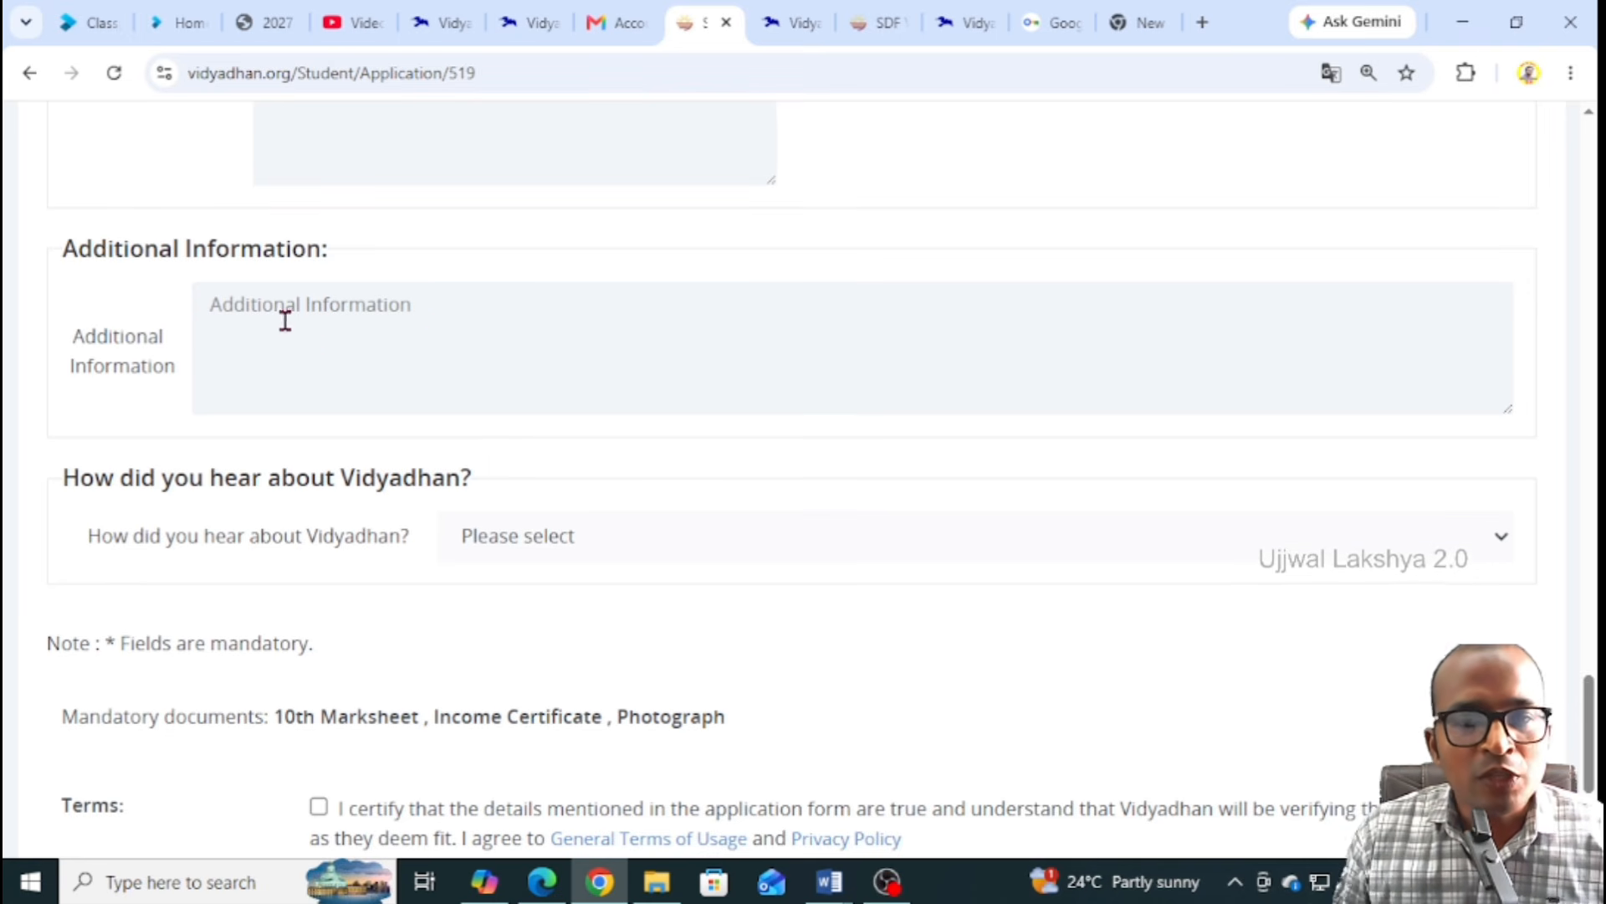
Leave Additional Information blank and list the 'How did you hear about Vidyadhan?' choices
left_click(215, 308)
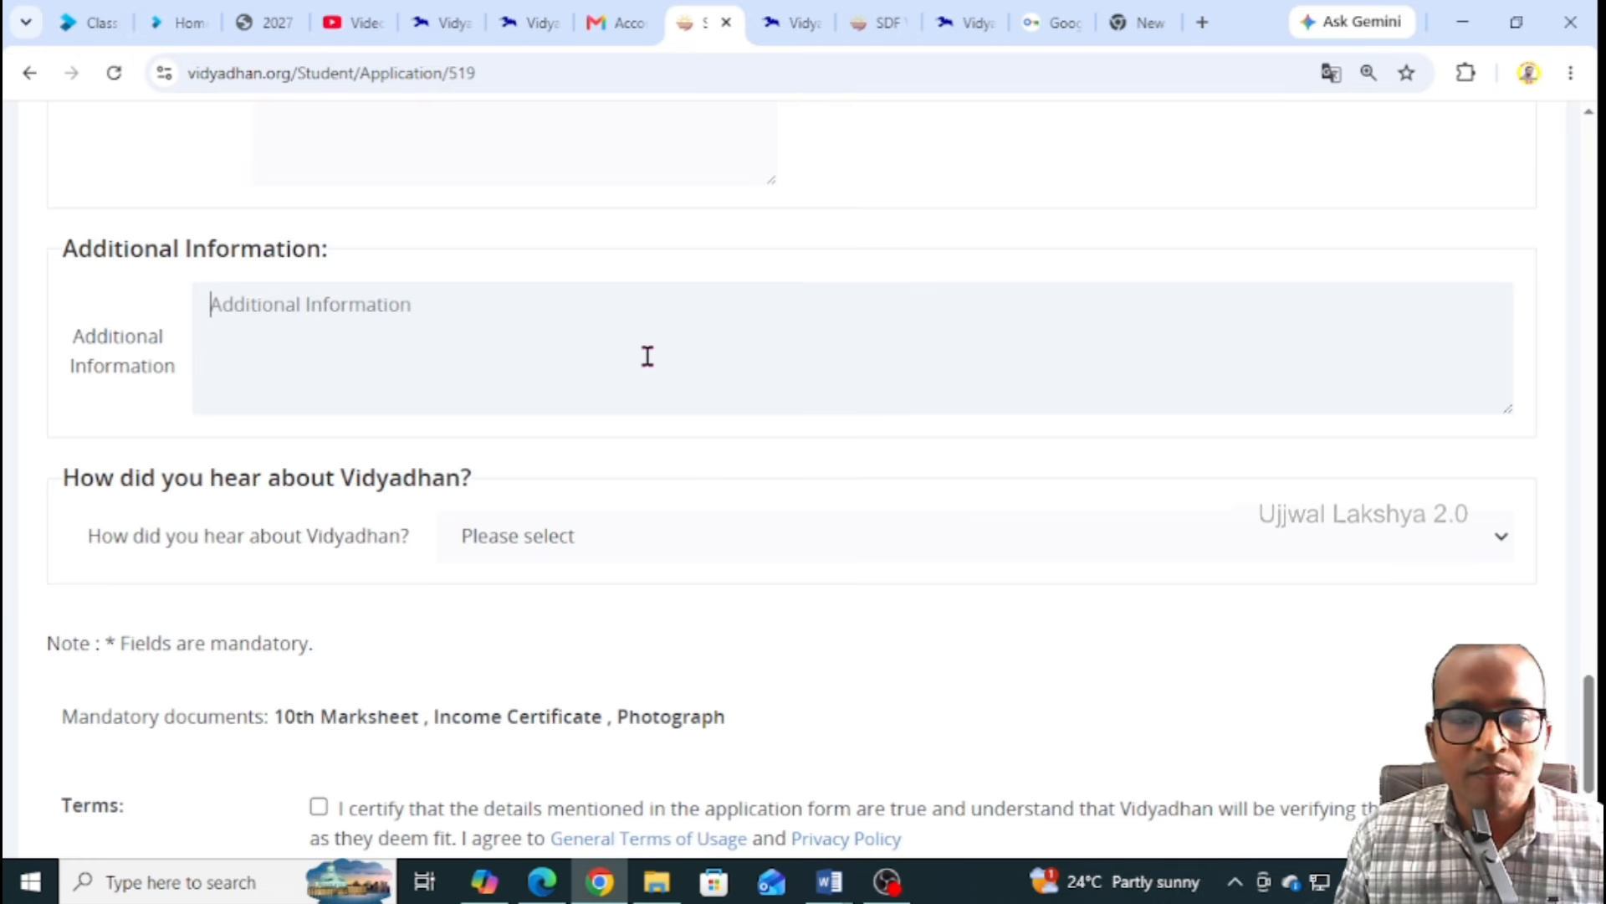
scroll(647, 356, "down", 3)
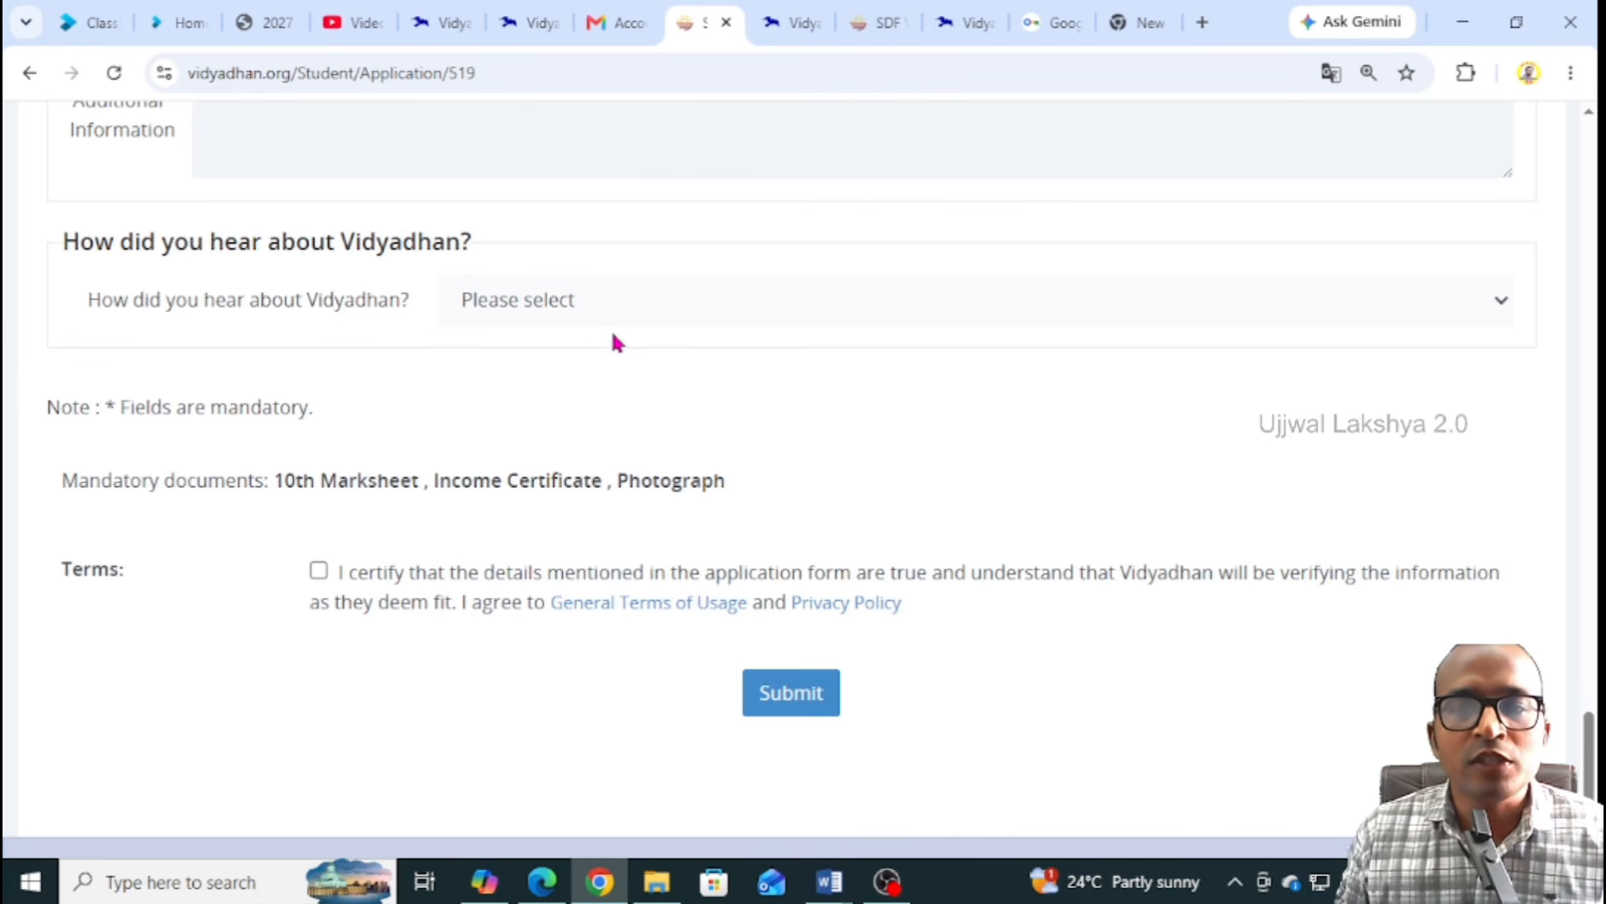
left_click(569, 312)
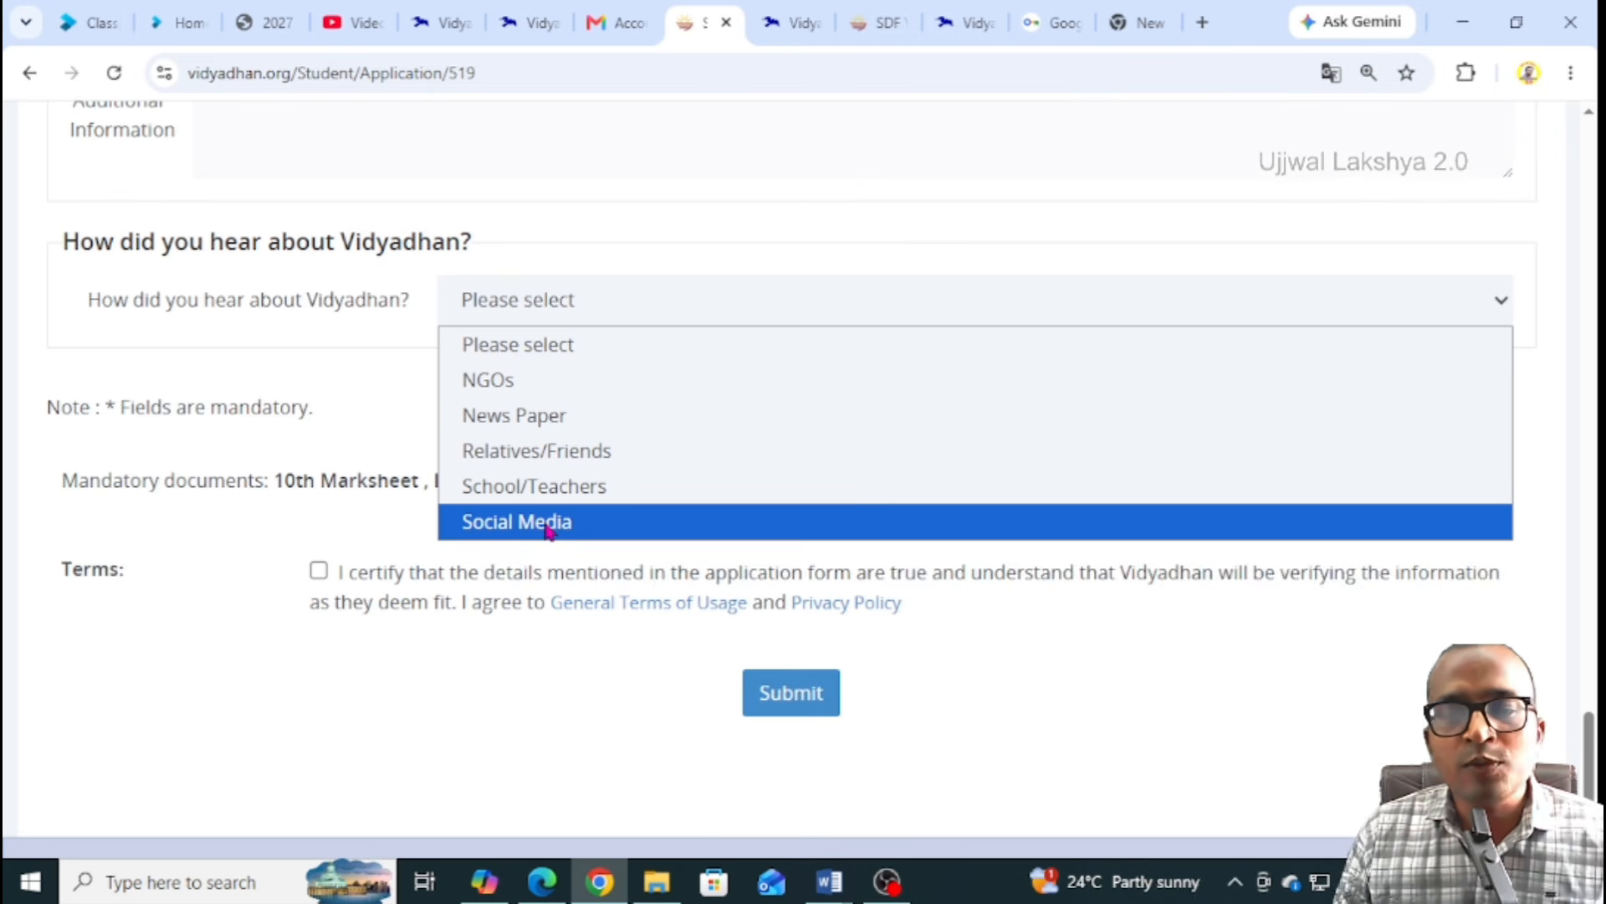
Answer Social Media with 'Ujjwal lakshya2.0 YouTube Channel' as source and tick the Terms certification
left_click(548, 523)
left_click(531, 375)
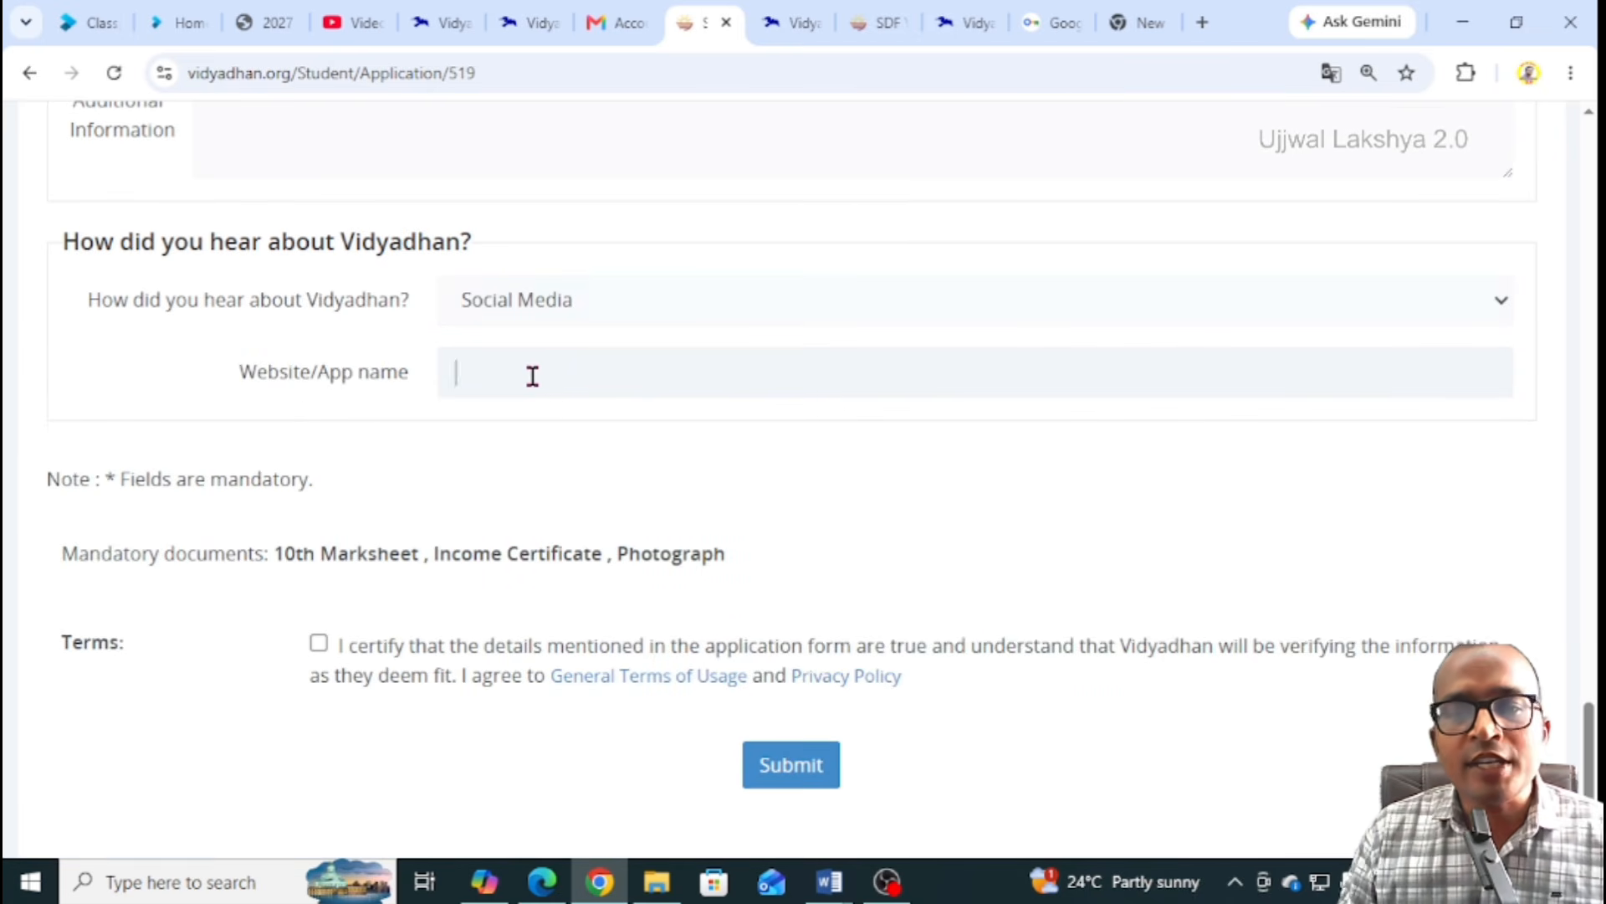
type("Ujjwal lakshya")
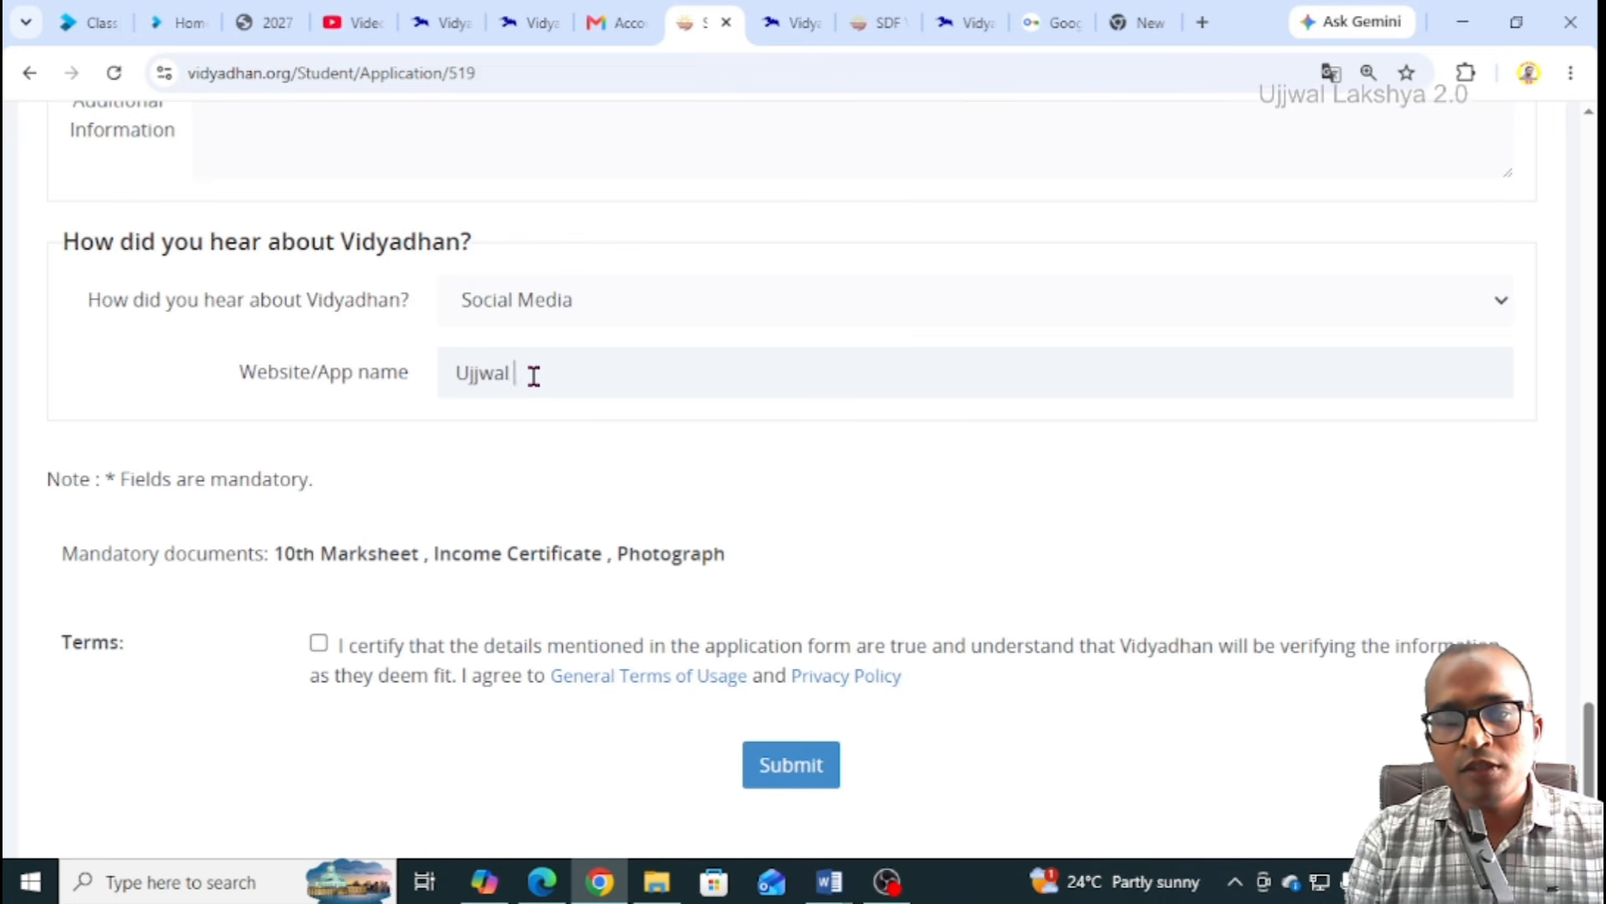
type("2.0 YouTube Channel")
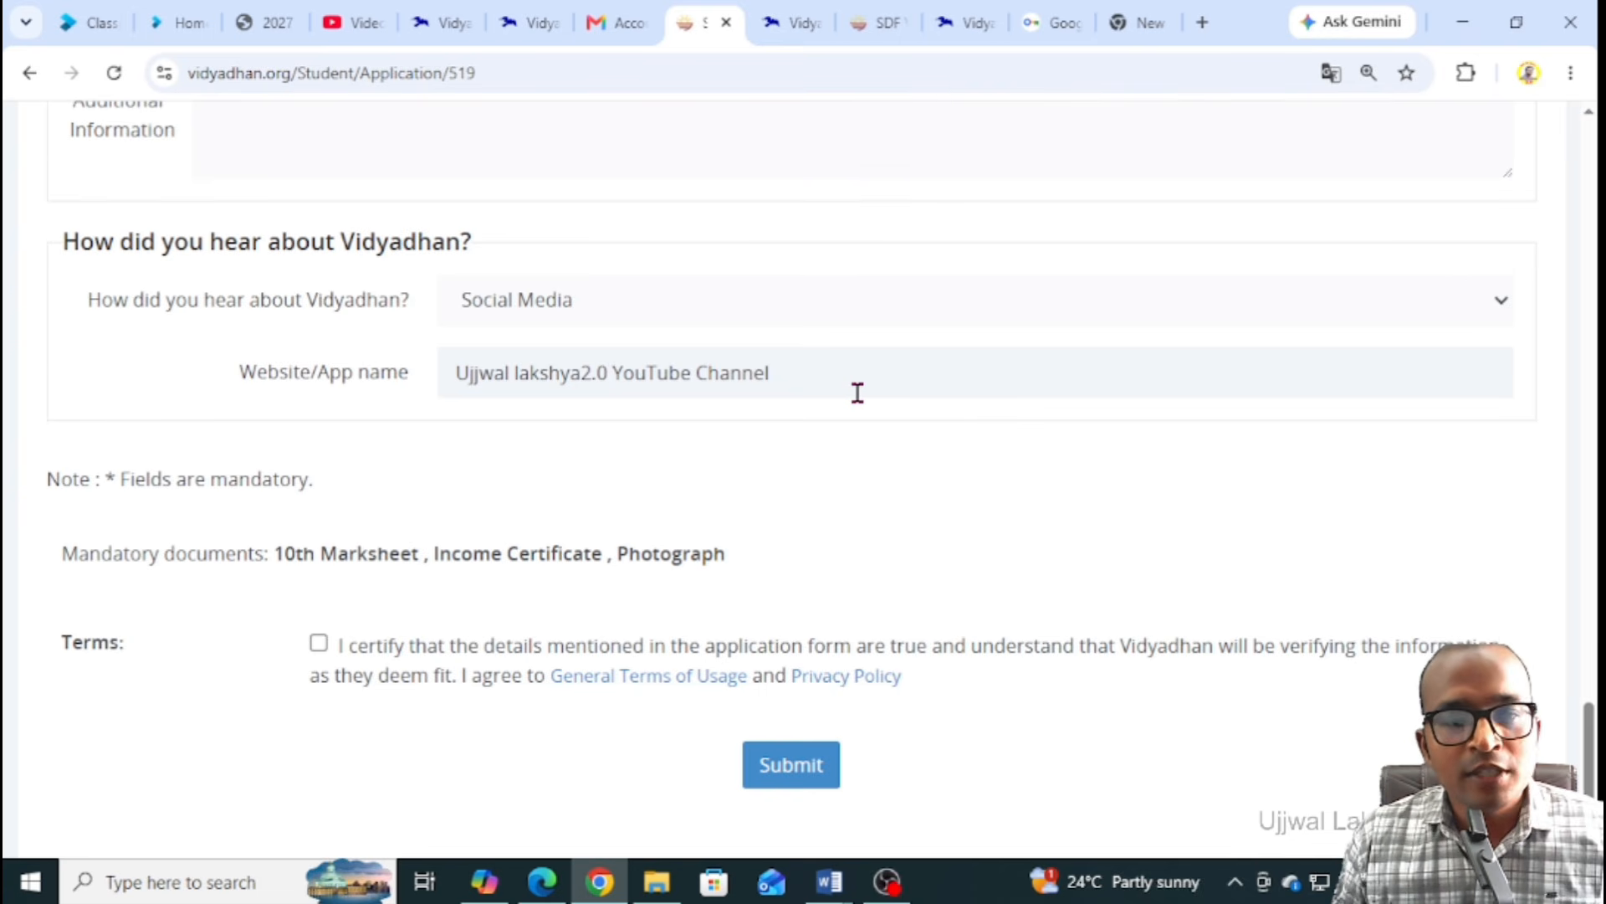
scroll(724, 387, "down", 2)
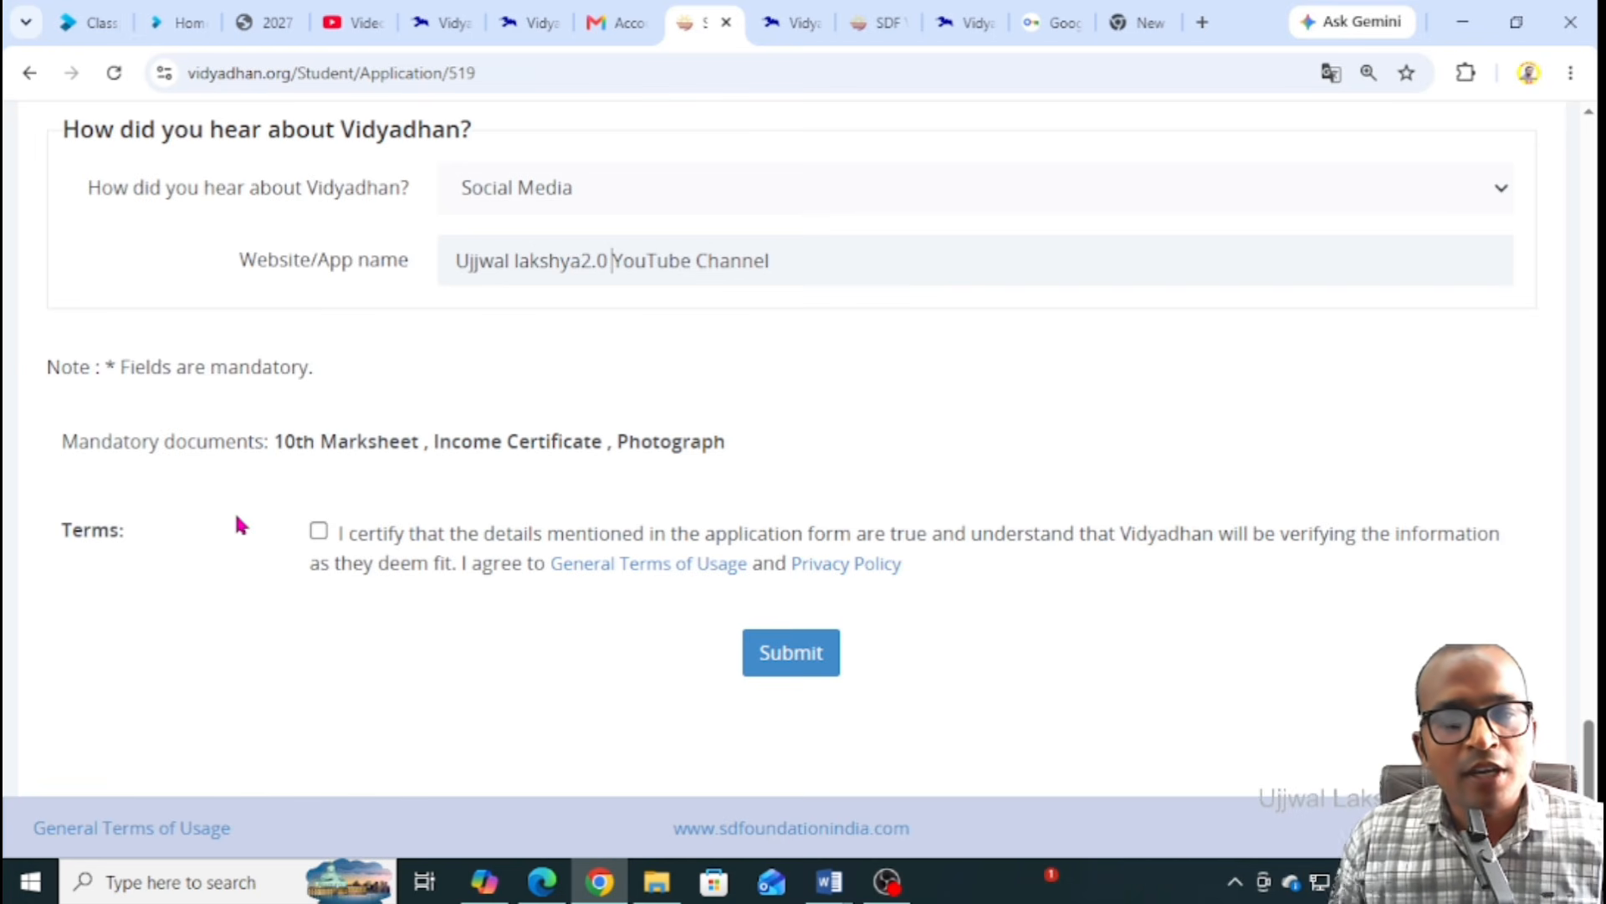
left_click(318, 531)
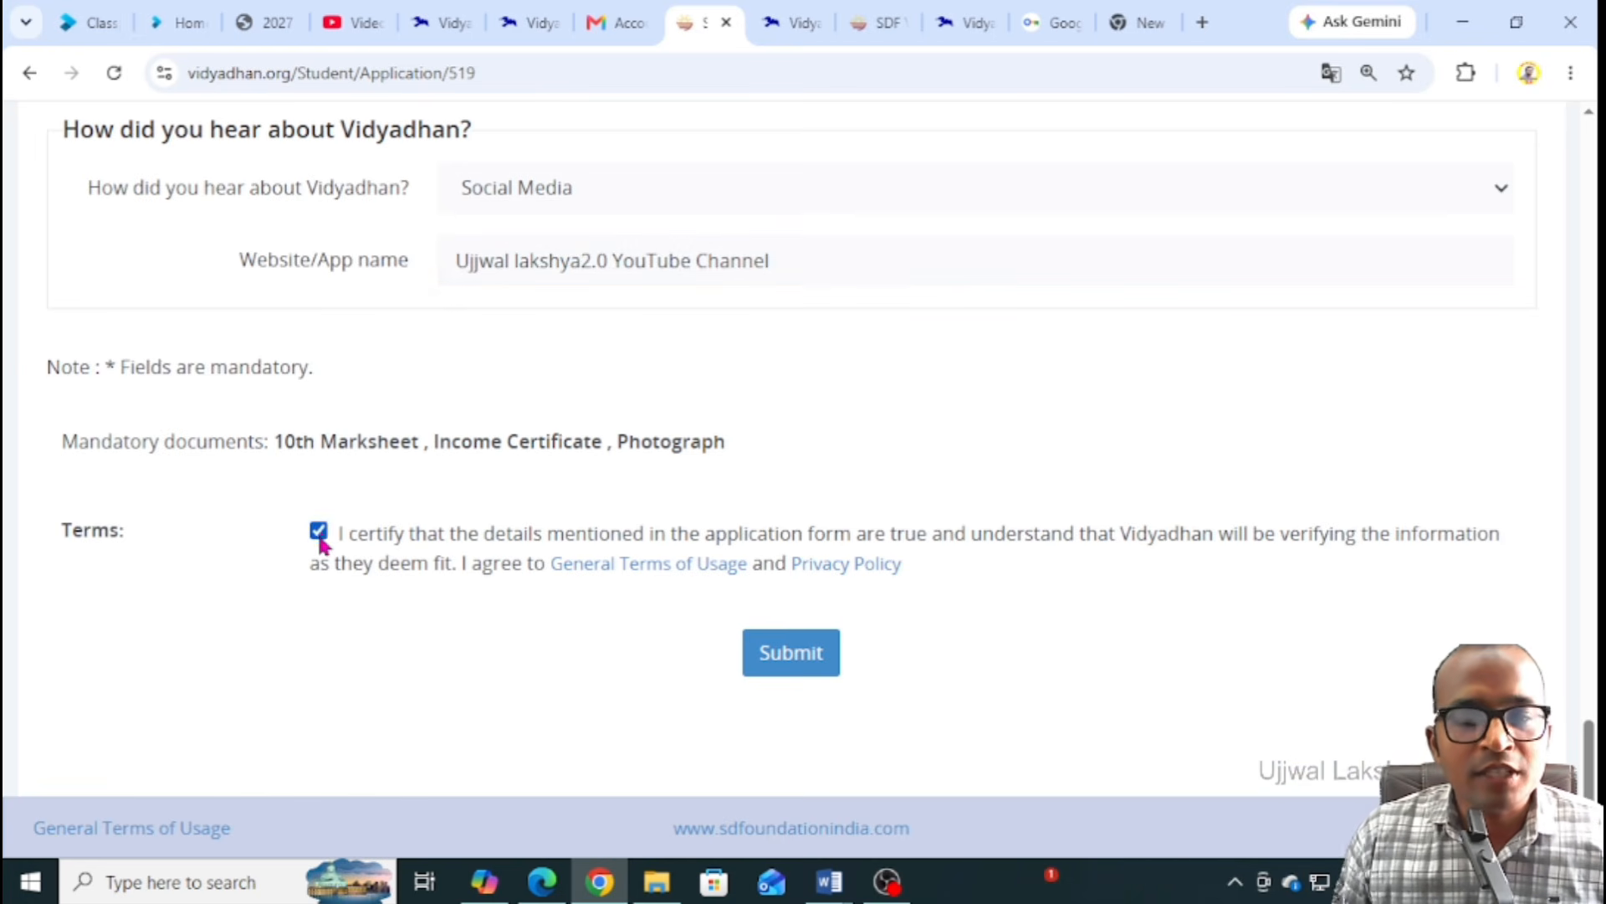
Submit the application form, saved with status Applied, and go to the mandatory document upload page
left_click(792, 660)
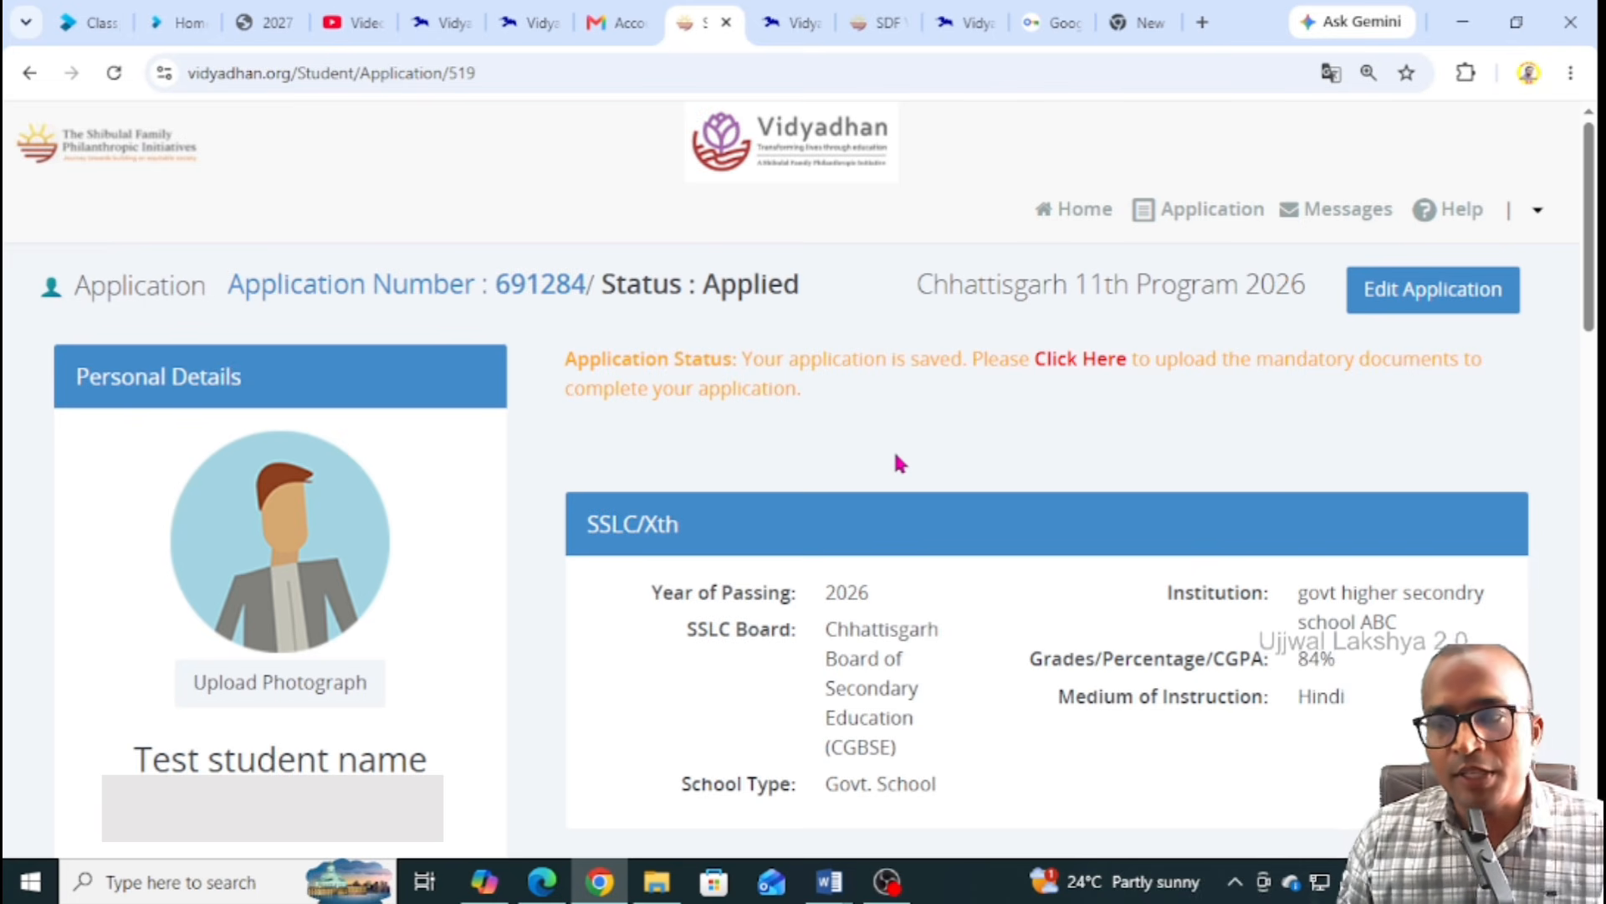
scroll(895, 463, "down", 4)
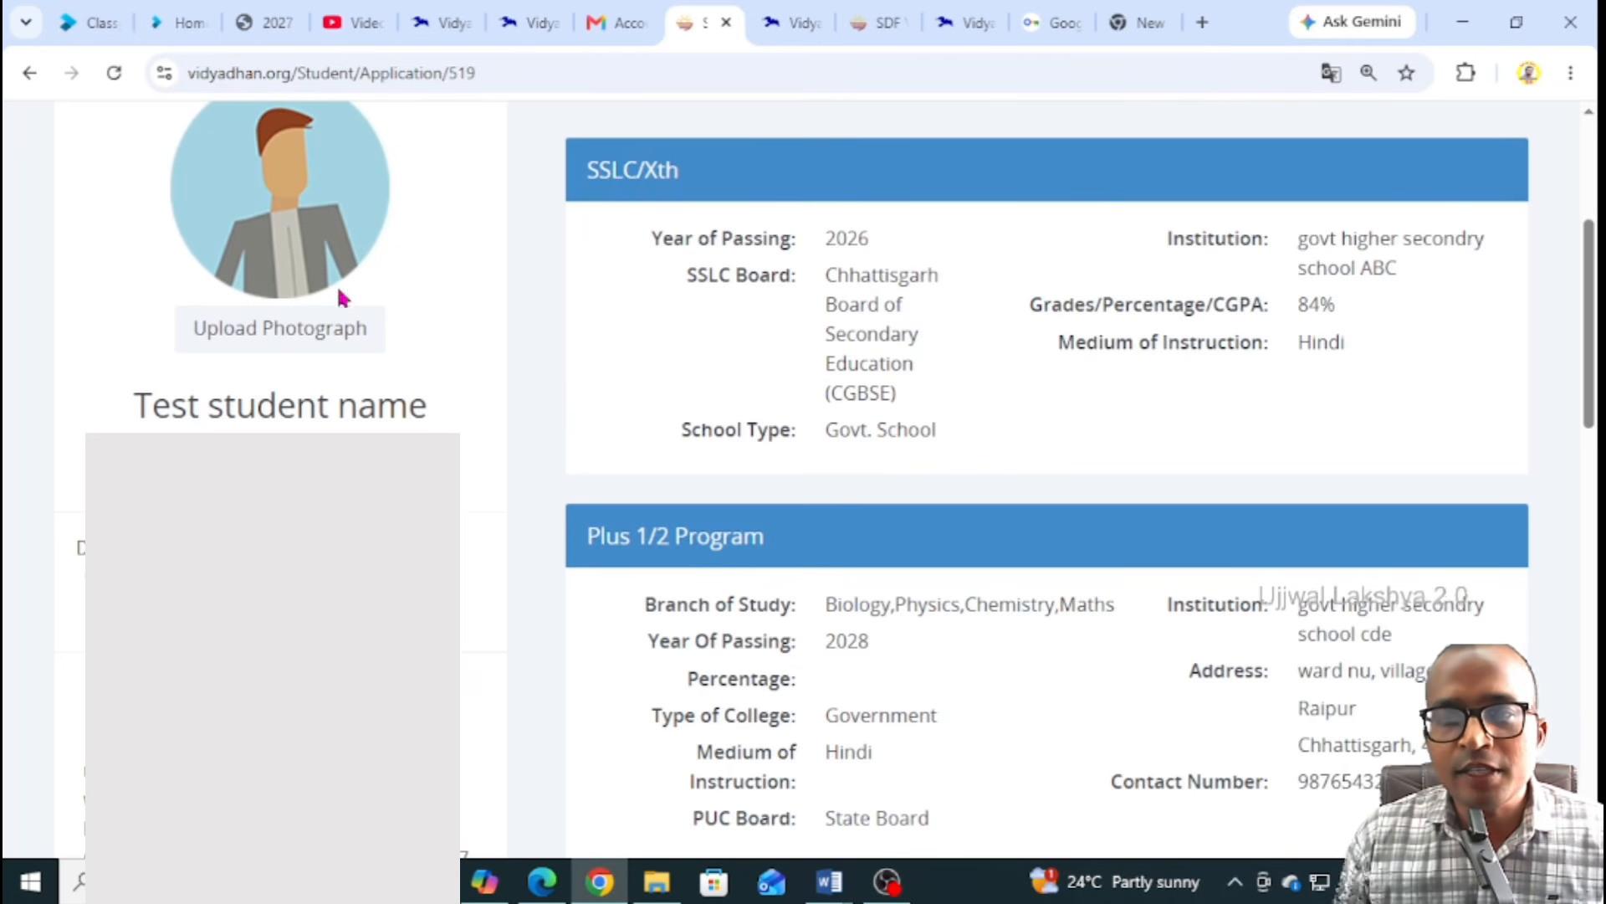
scroll(860, 402, "up", 3)
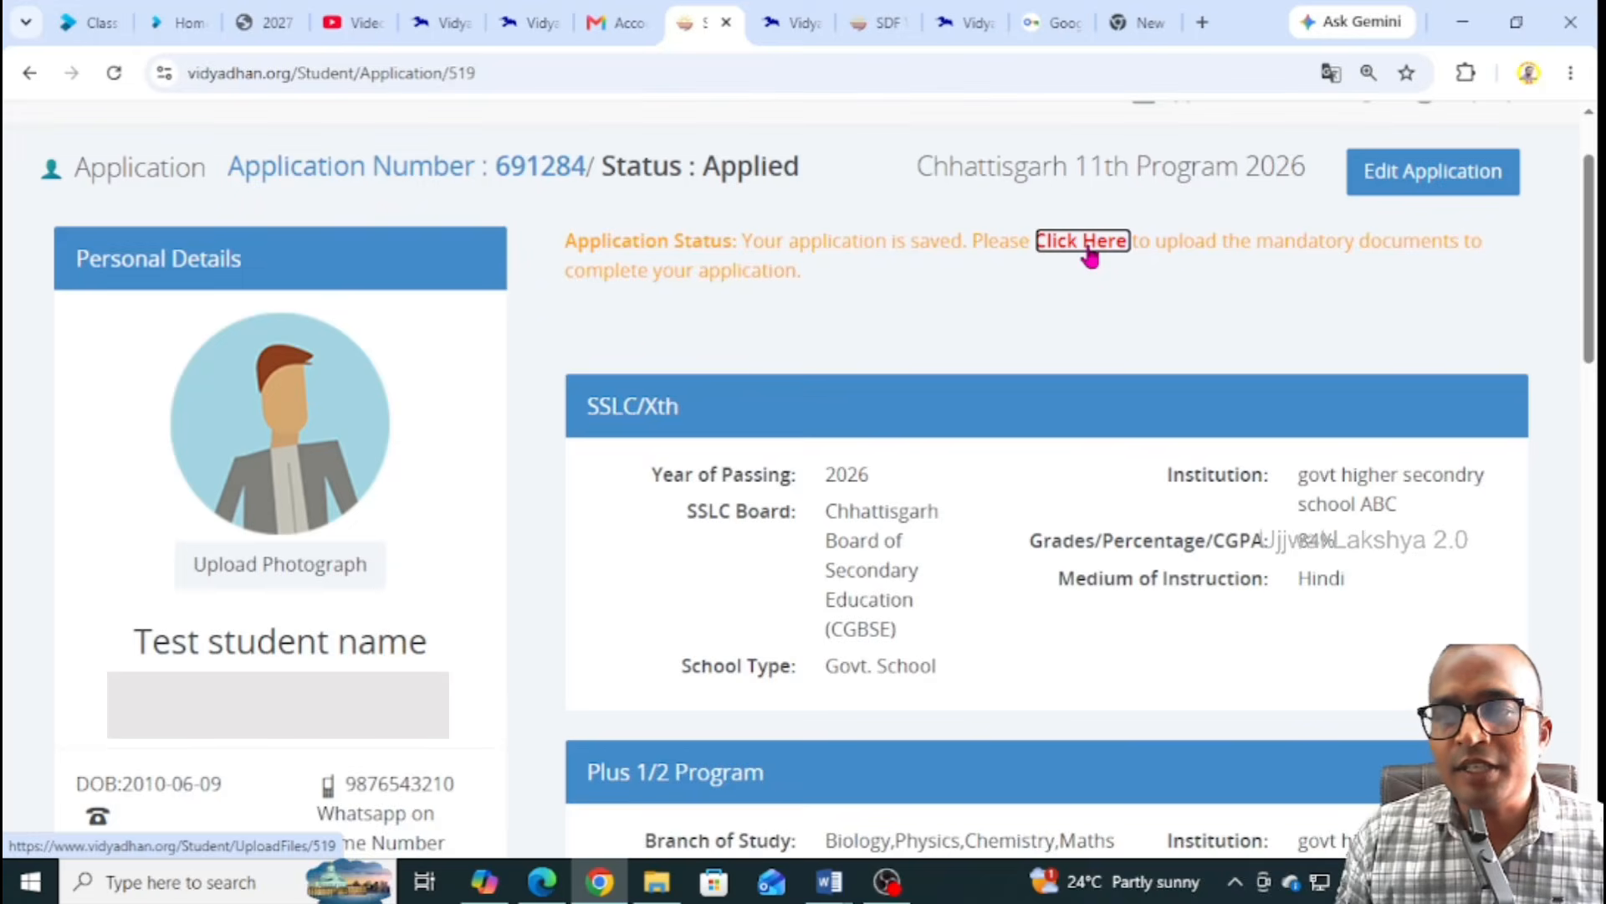
left_click(1086, 245)
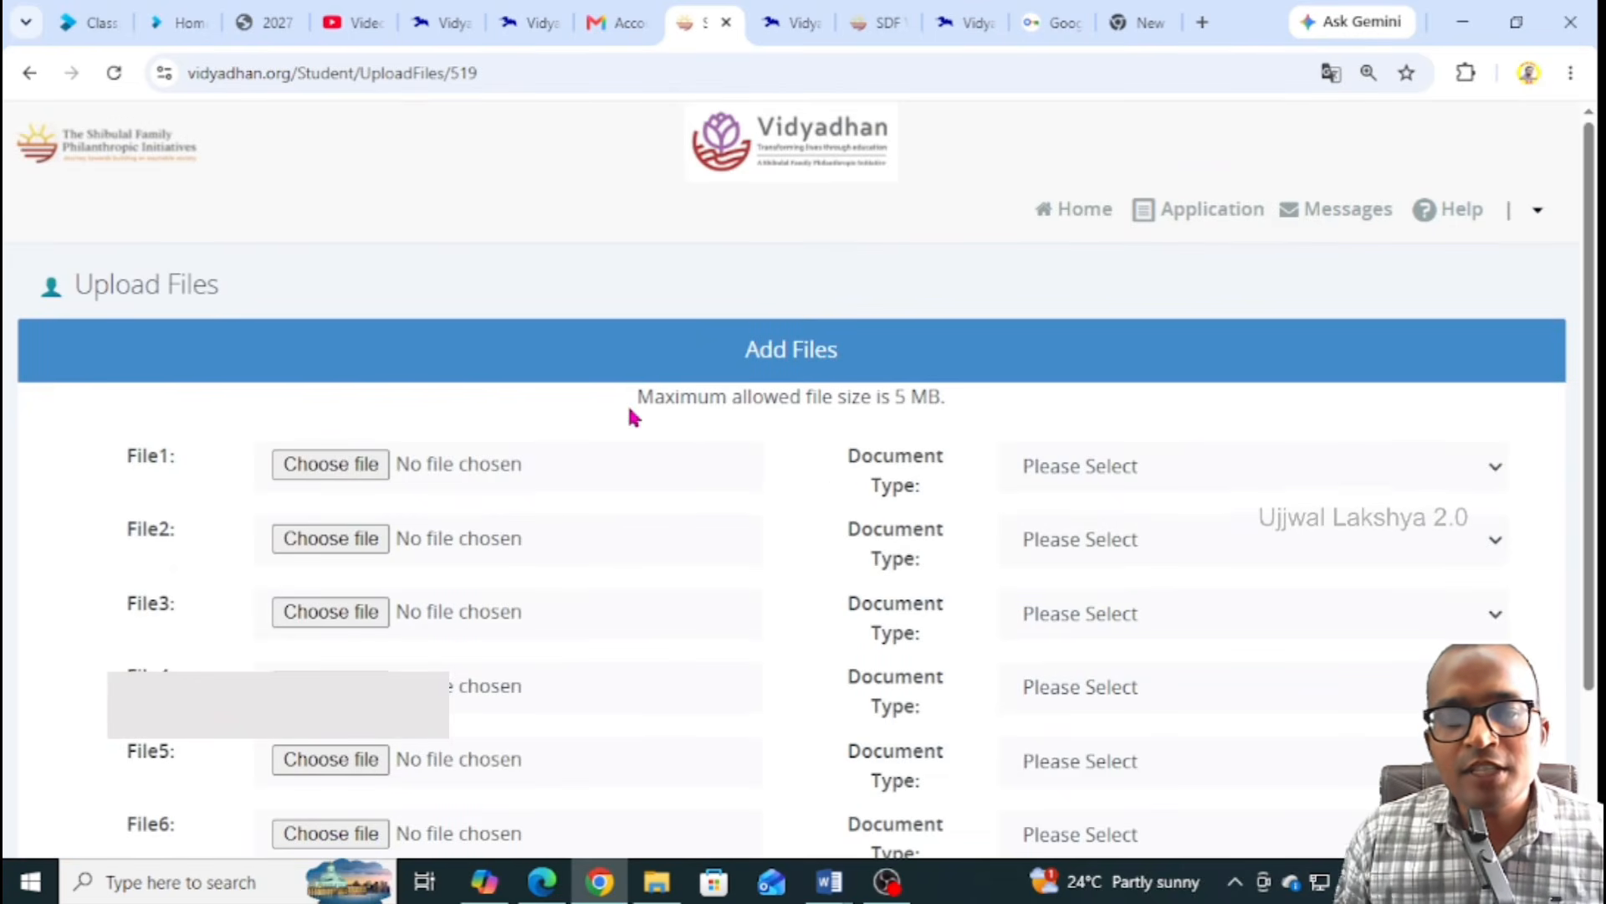
Attach Picture11.jpg from Pictures as File1 with document type 10th Marksheet
scroll(628, 412, "down", 2)
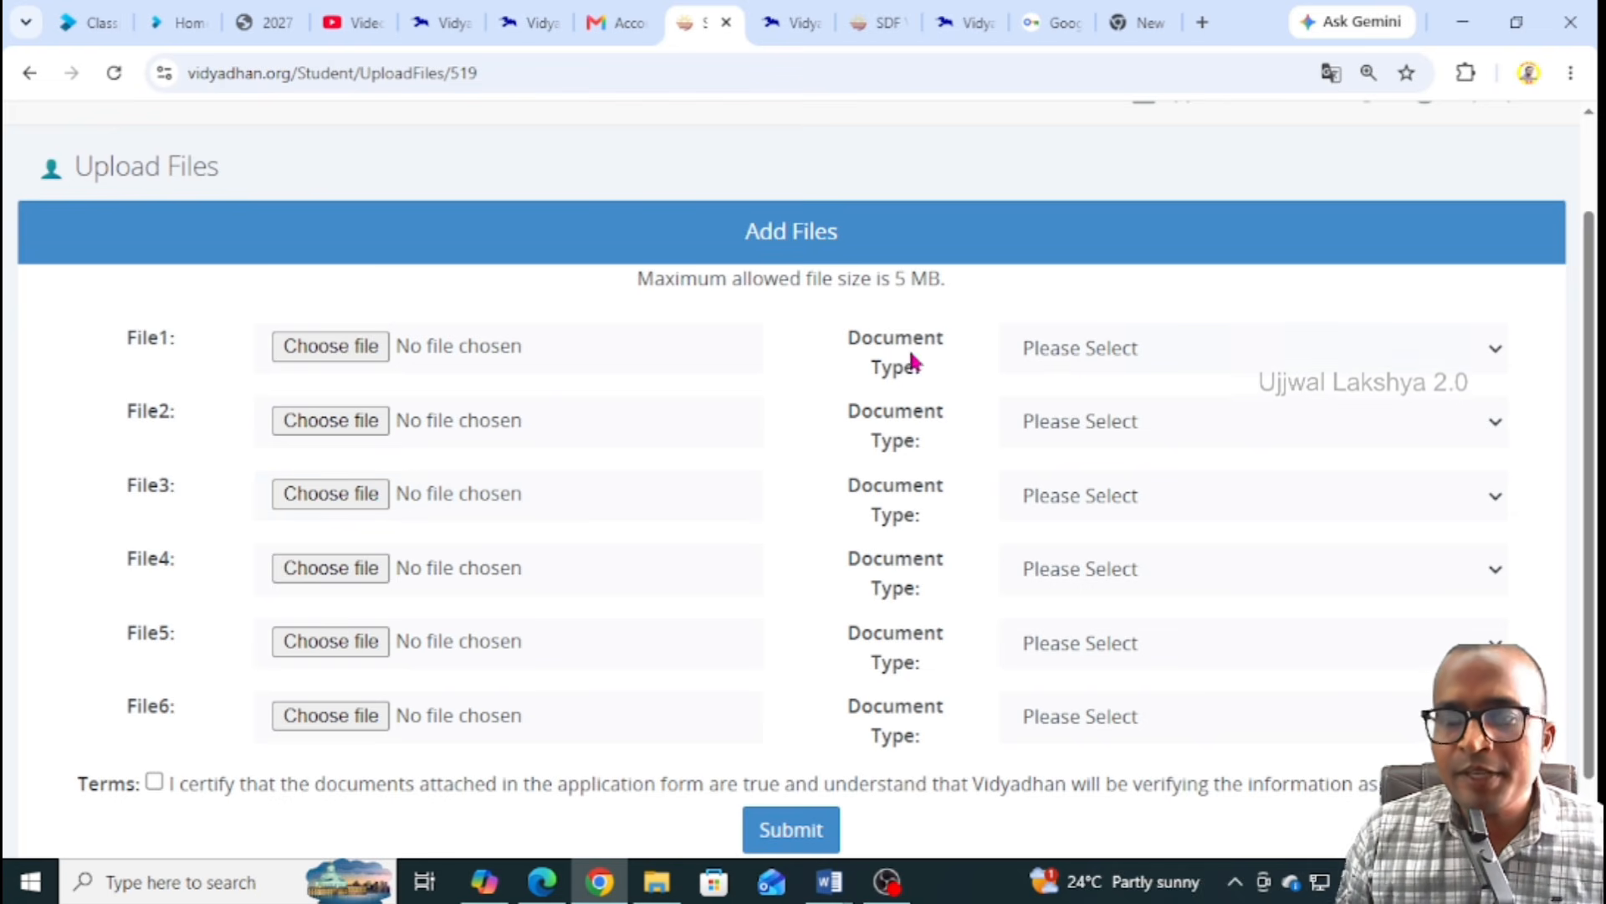
left_click(1097, 354)
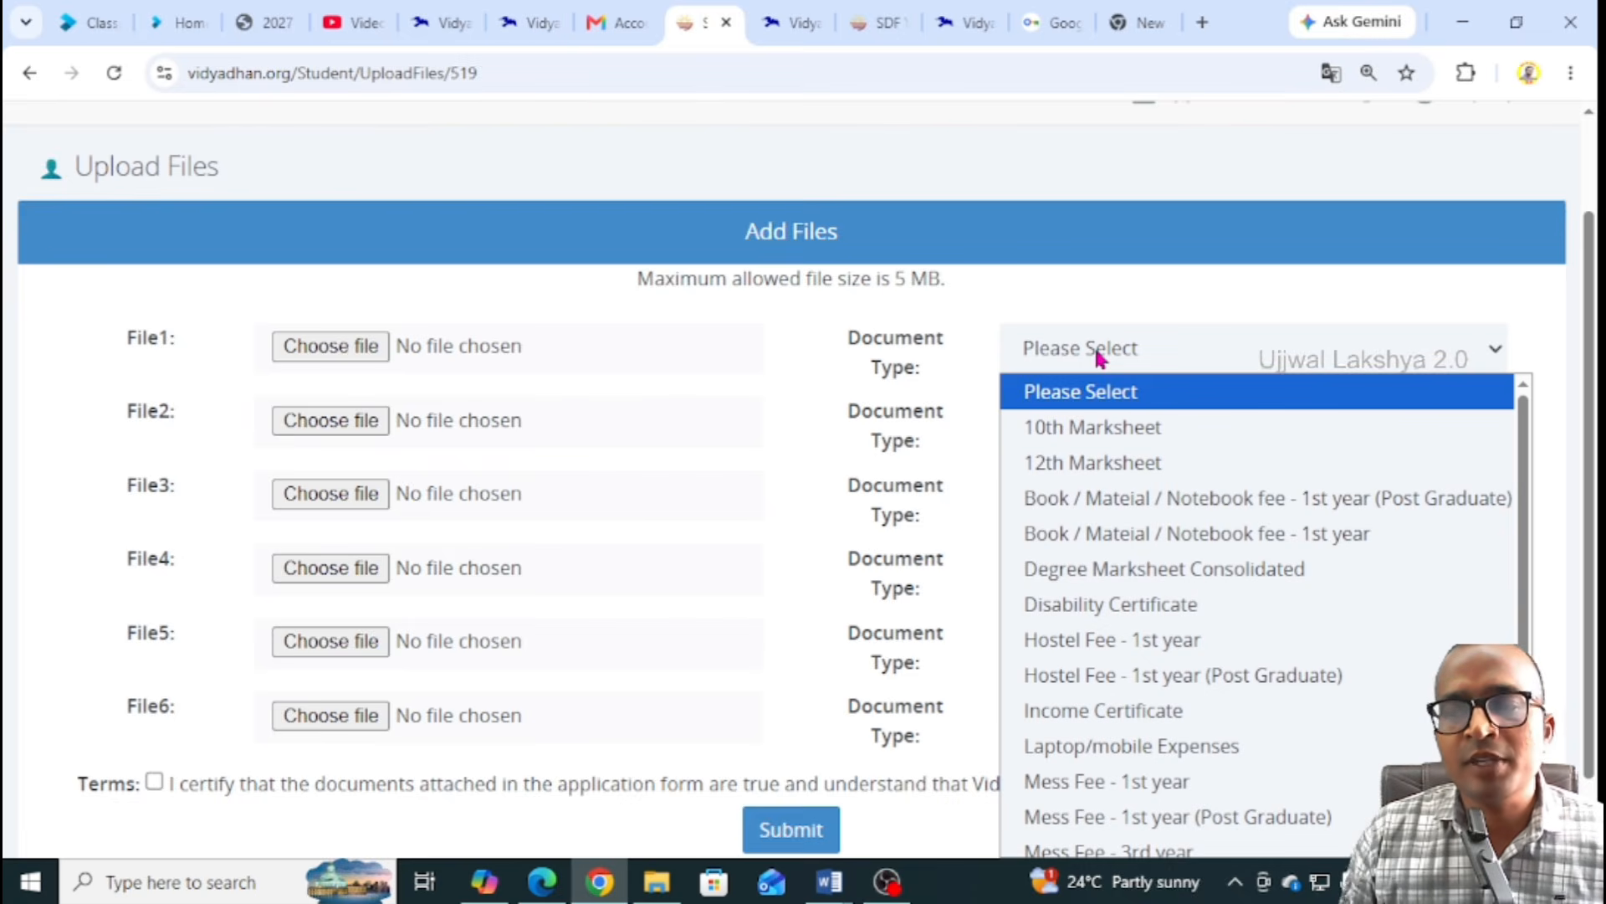
left_click(1090, 429)
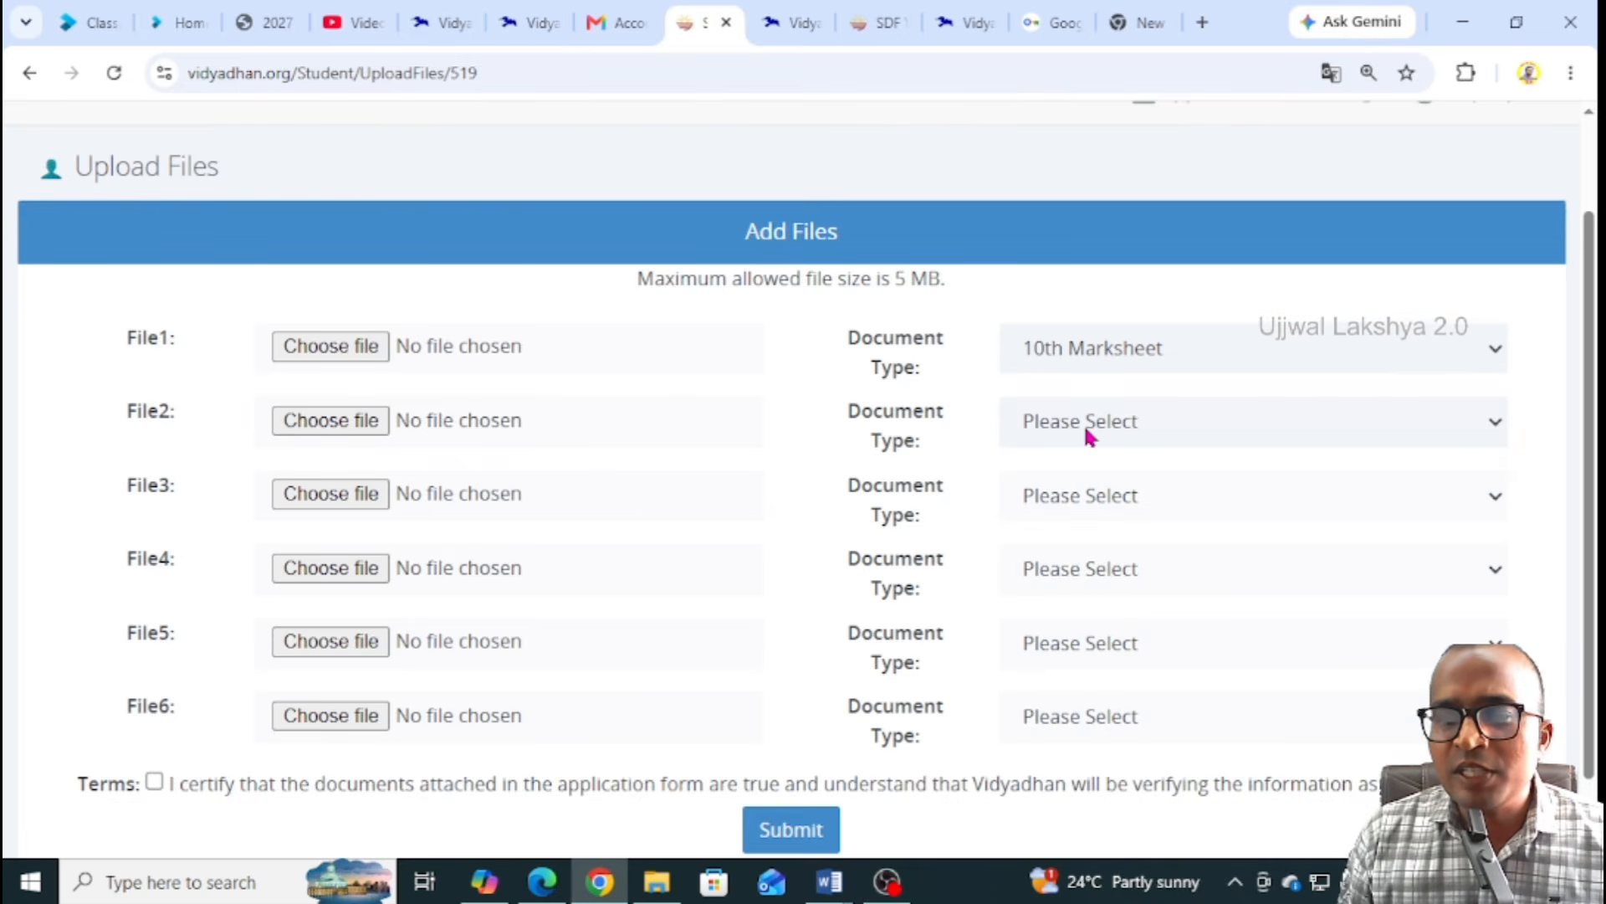
left_click(346, 346)
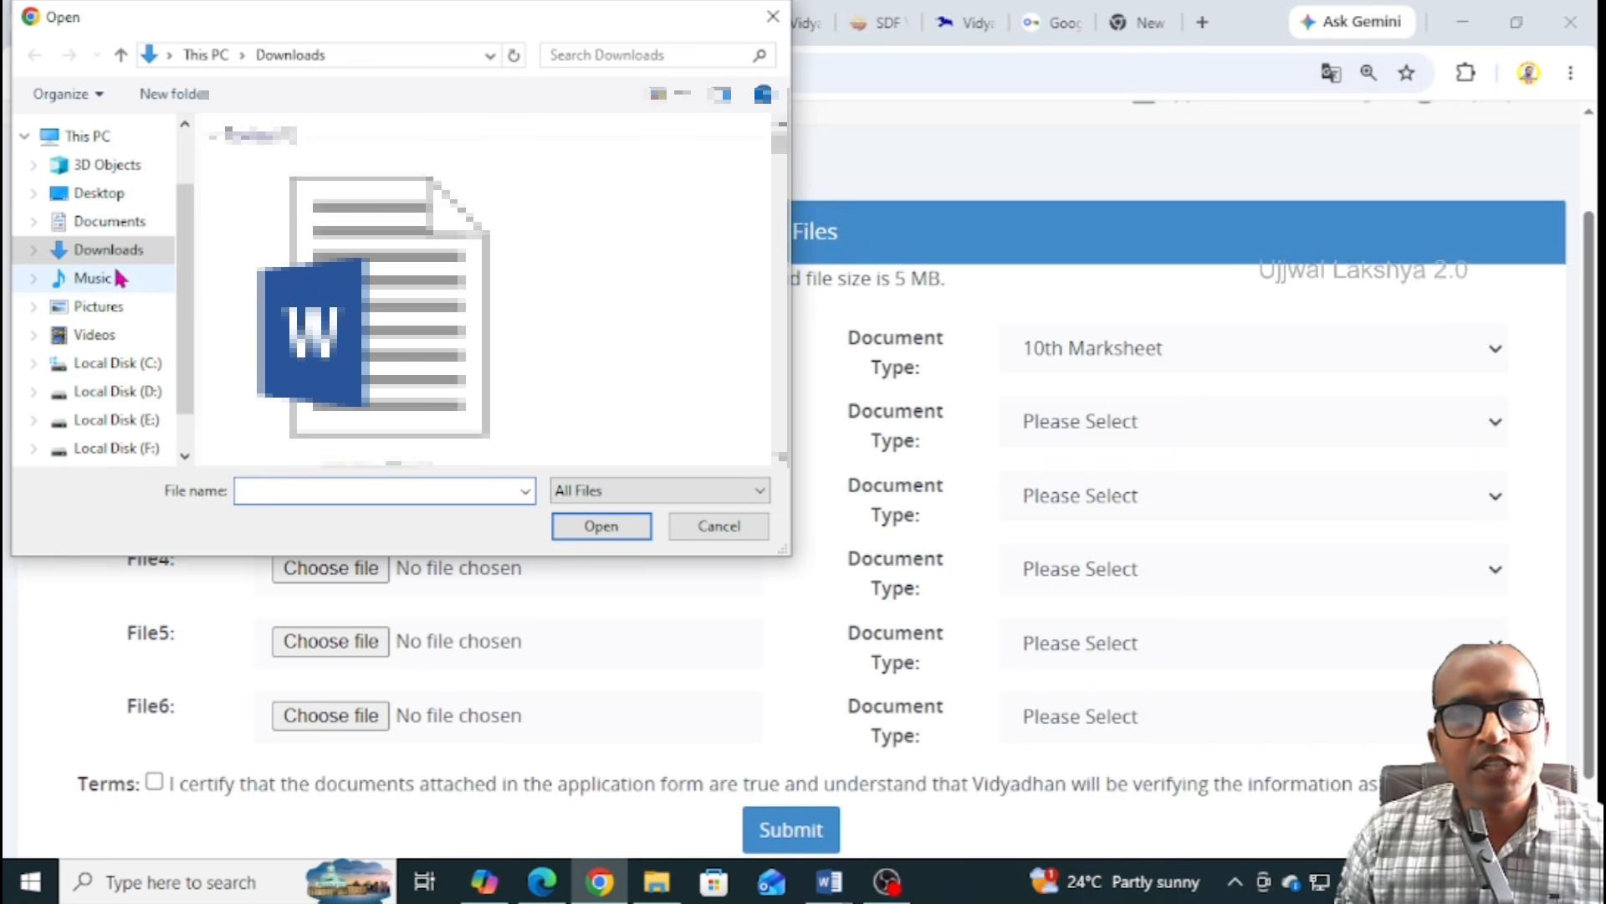
left_click(106, 307)
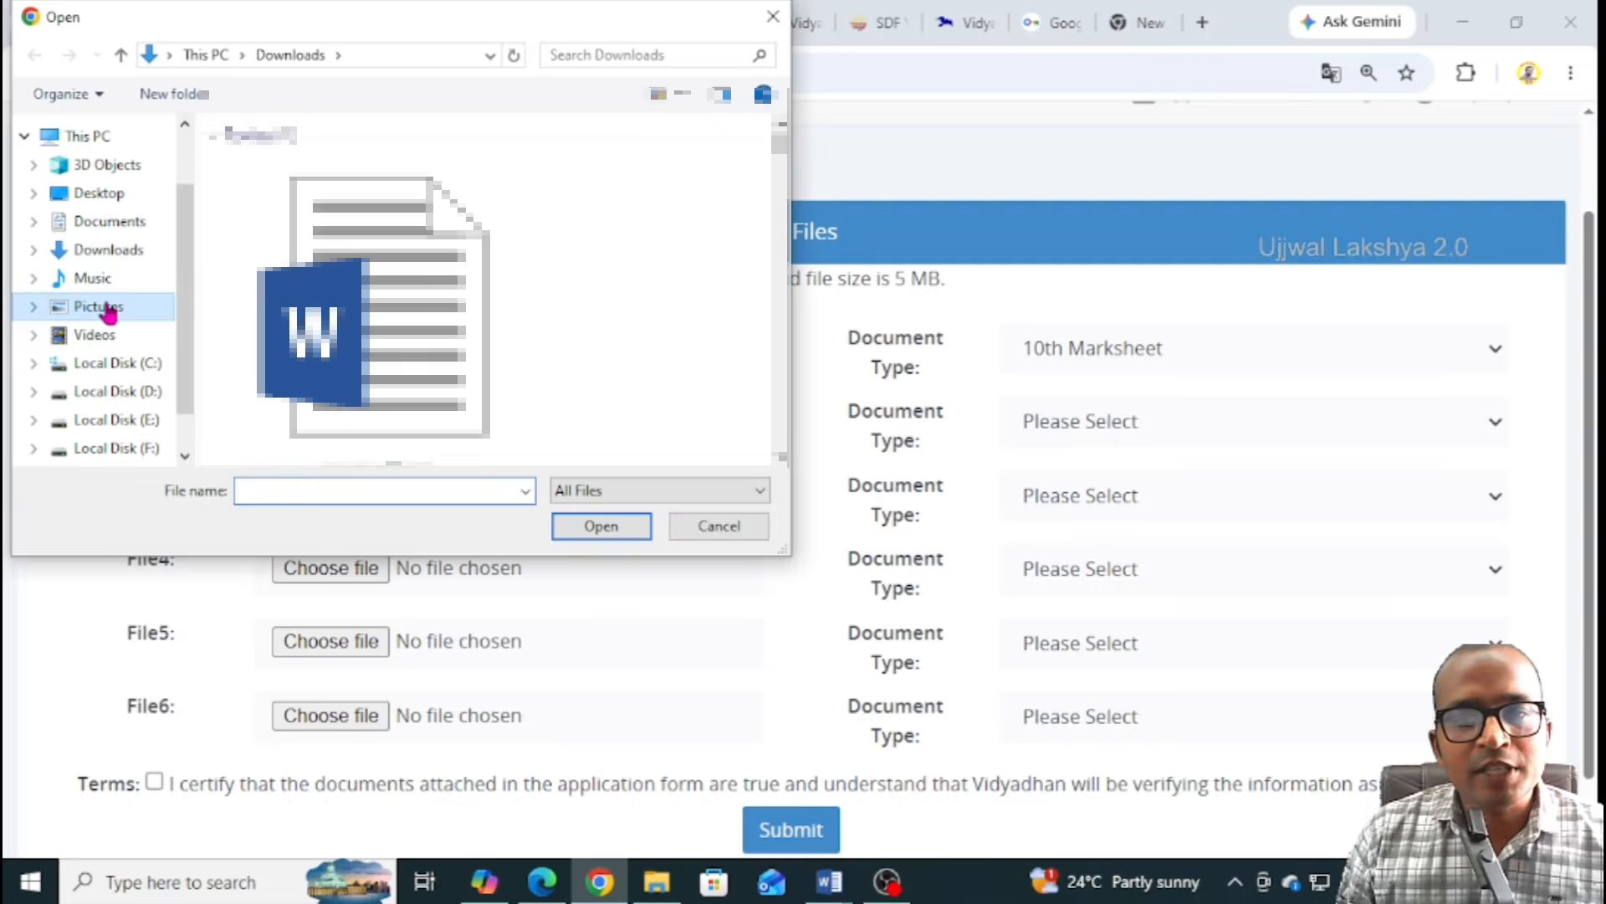
left_click(691, 331)
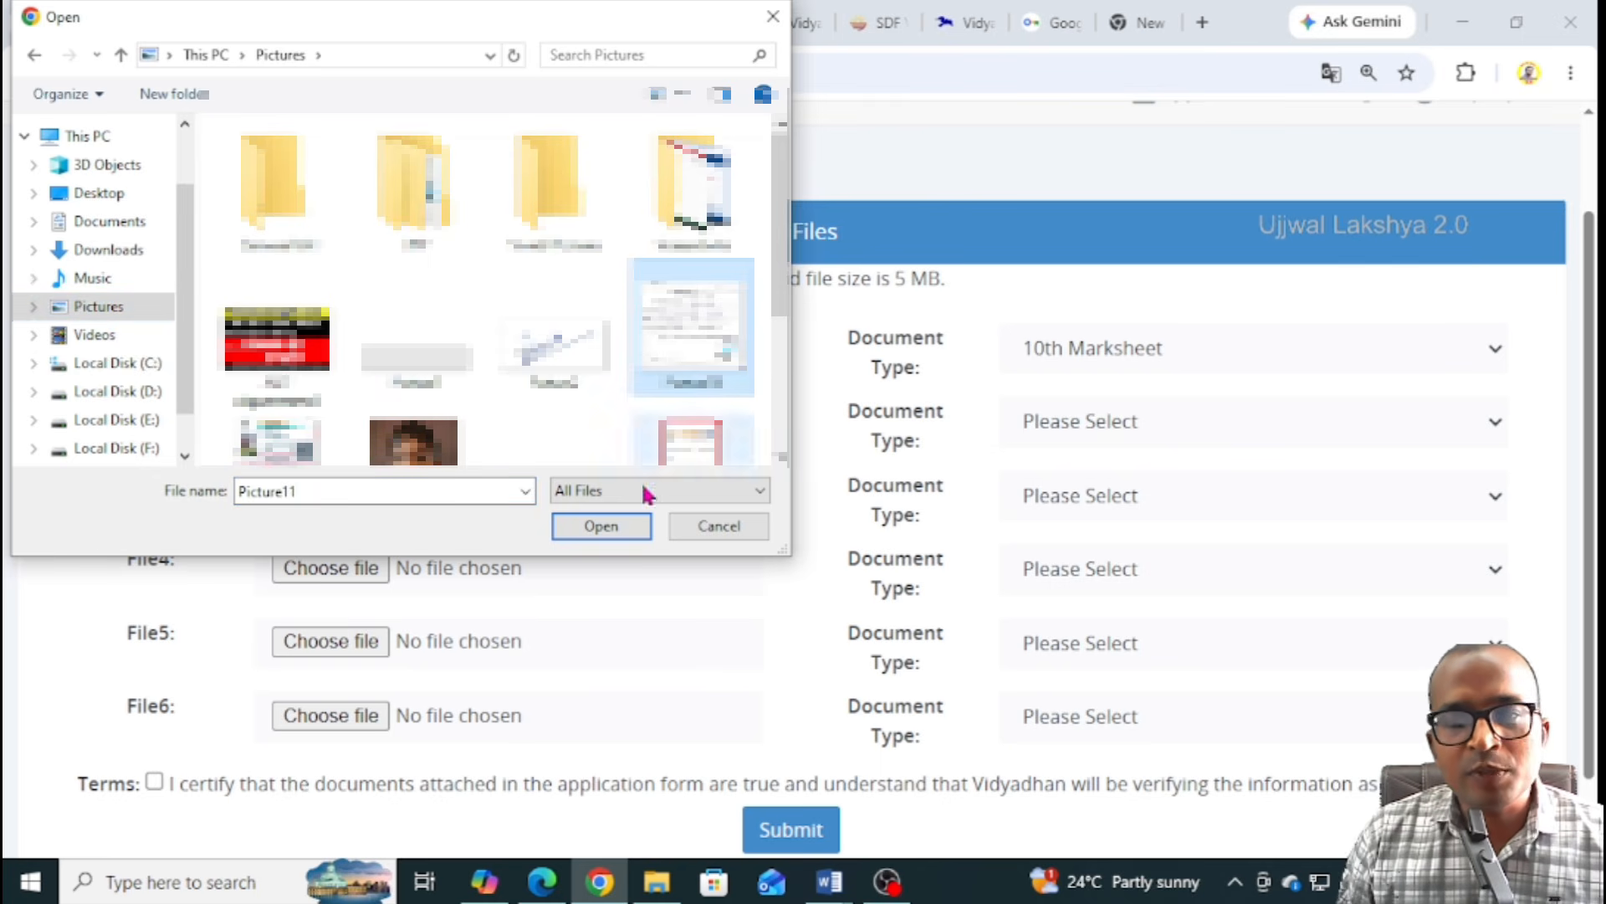
left_click(608, 529)
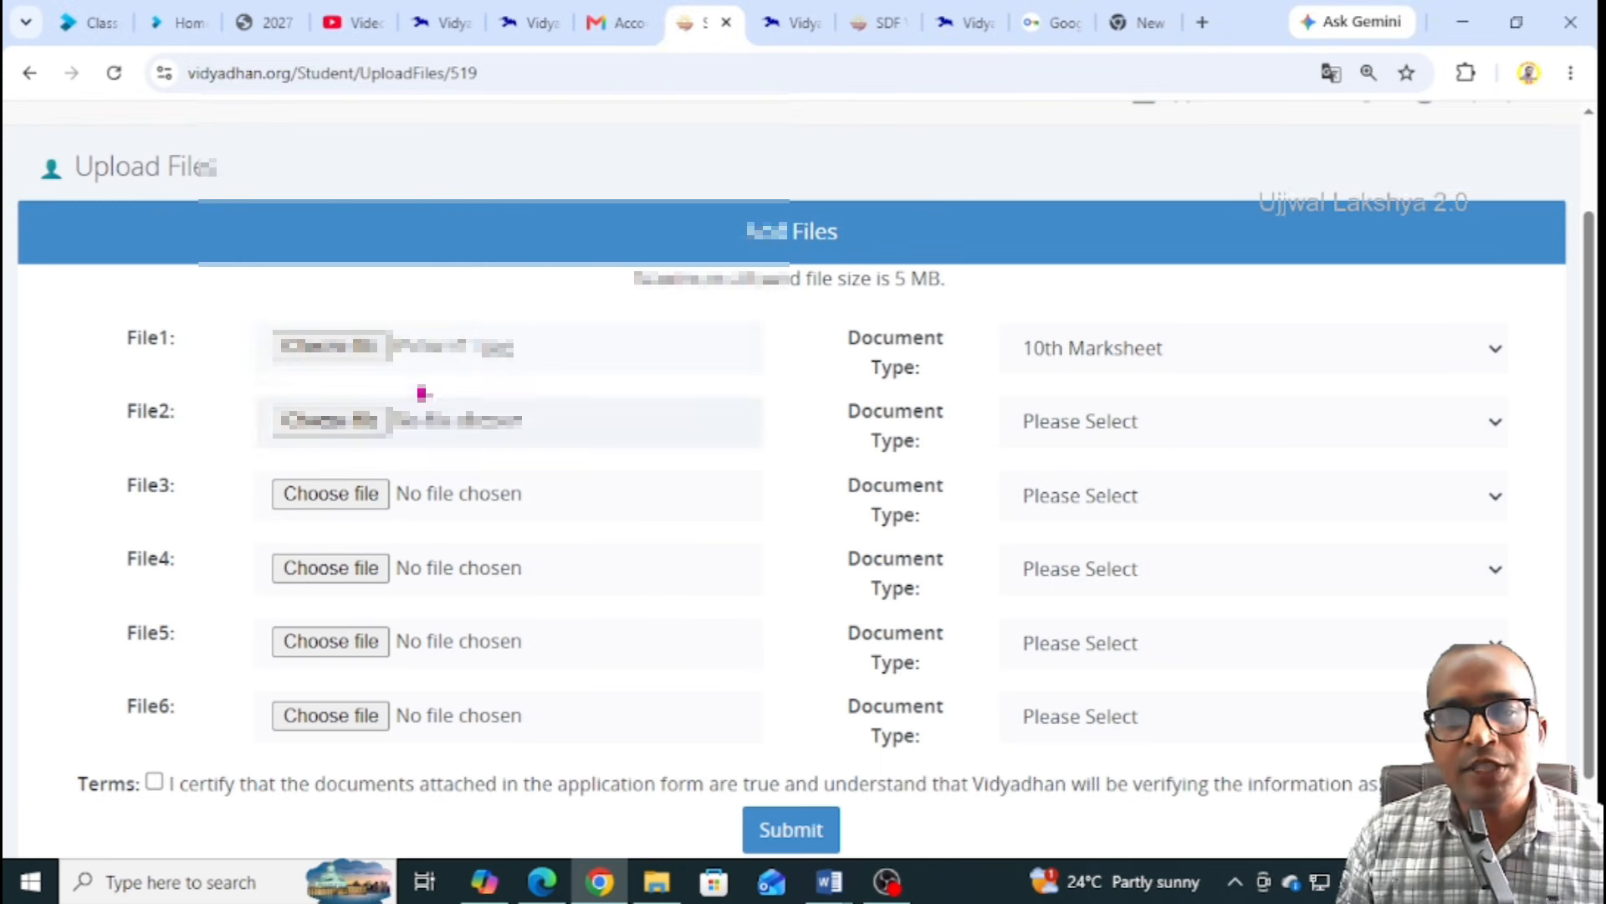
left_click(1083, 436)
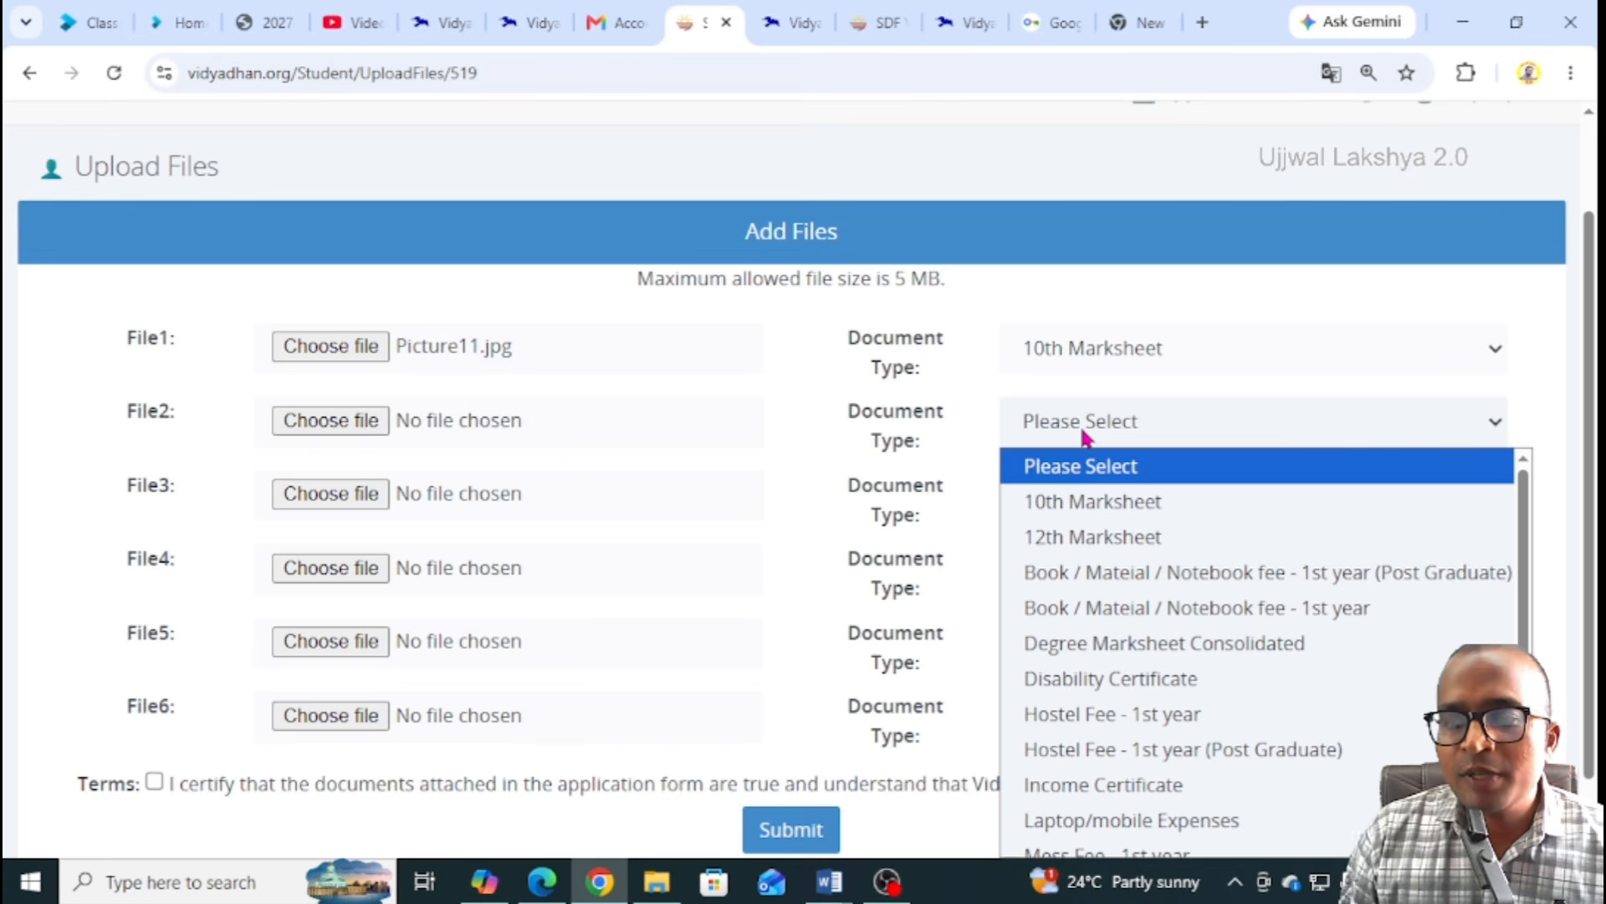
Attach Picture122.jpg as File2 with document type Photograph
scroll(1112, 686, "down", 3)
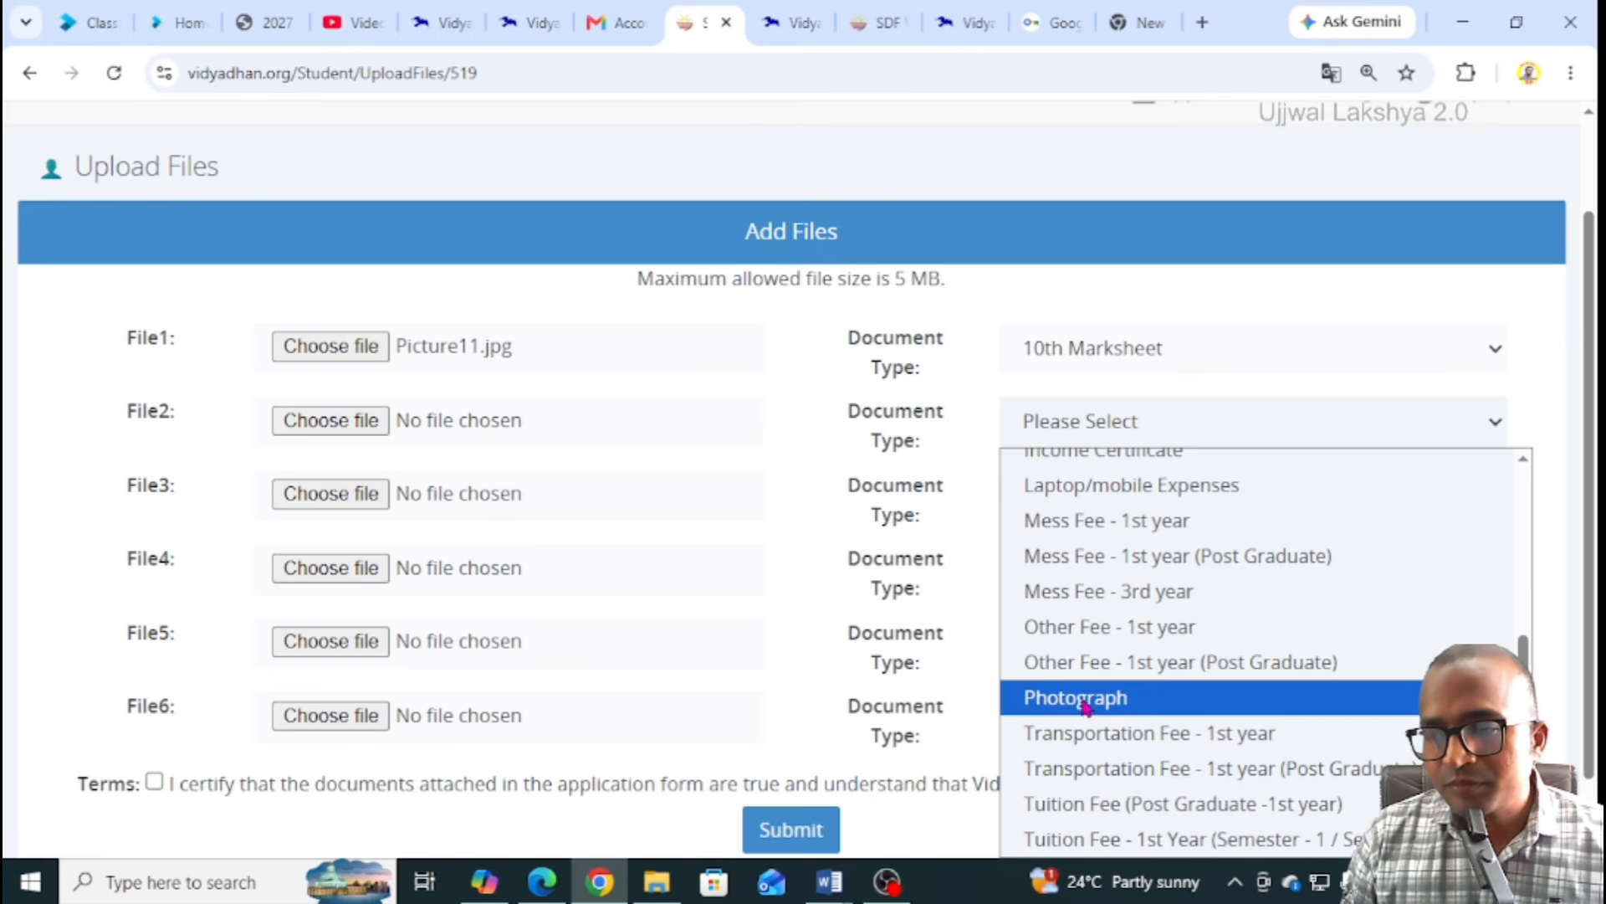
left_click(1083, 702)
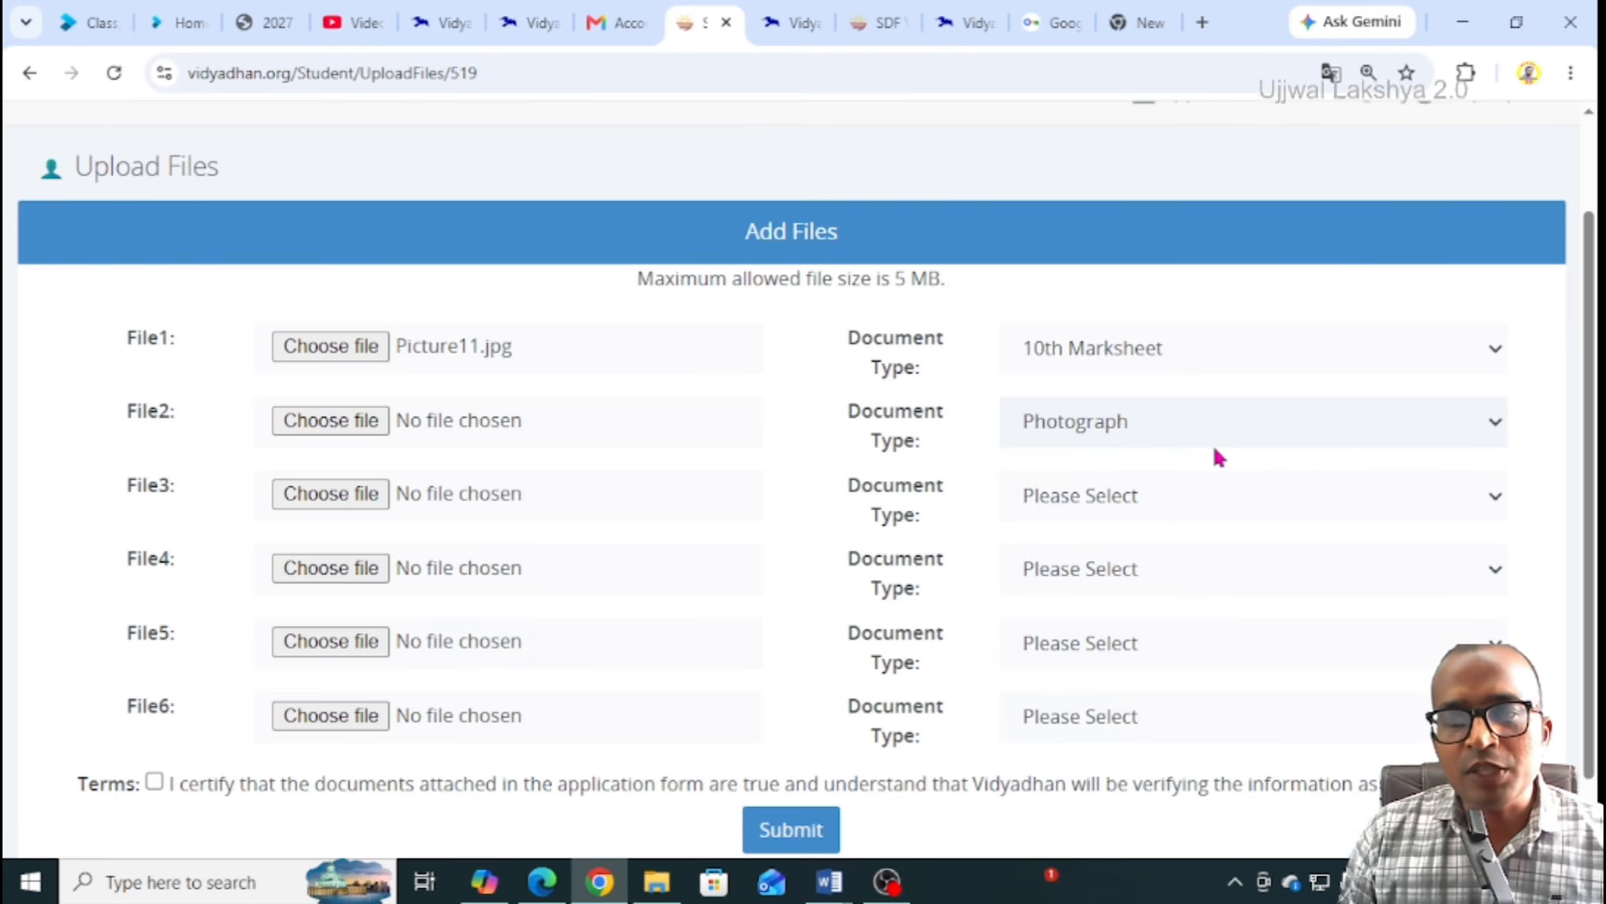
left_click(344, 428)
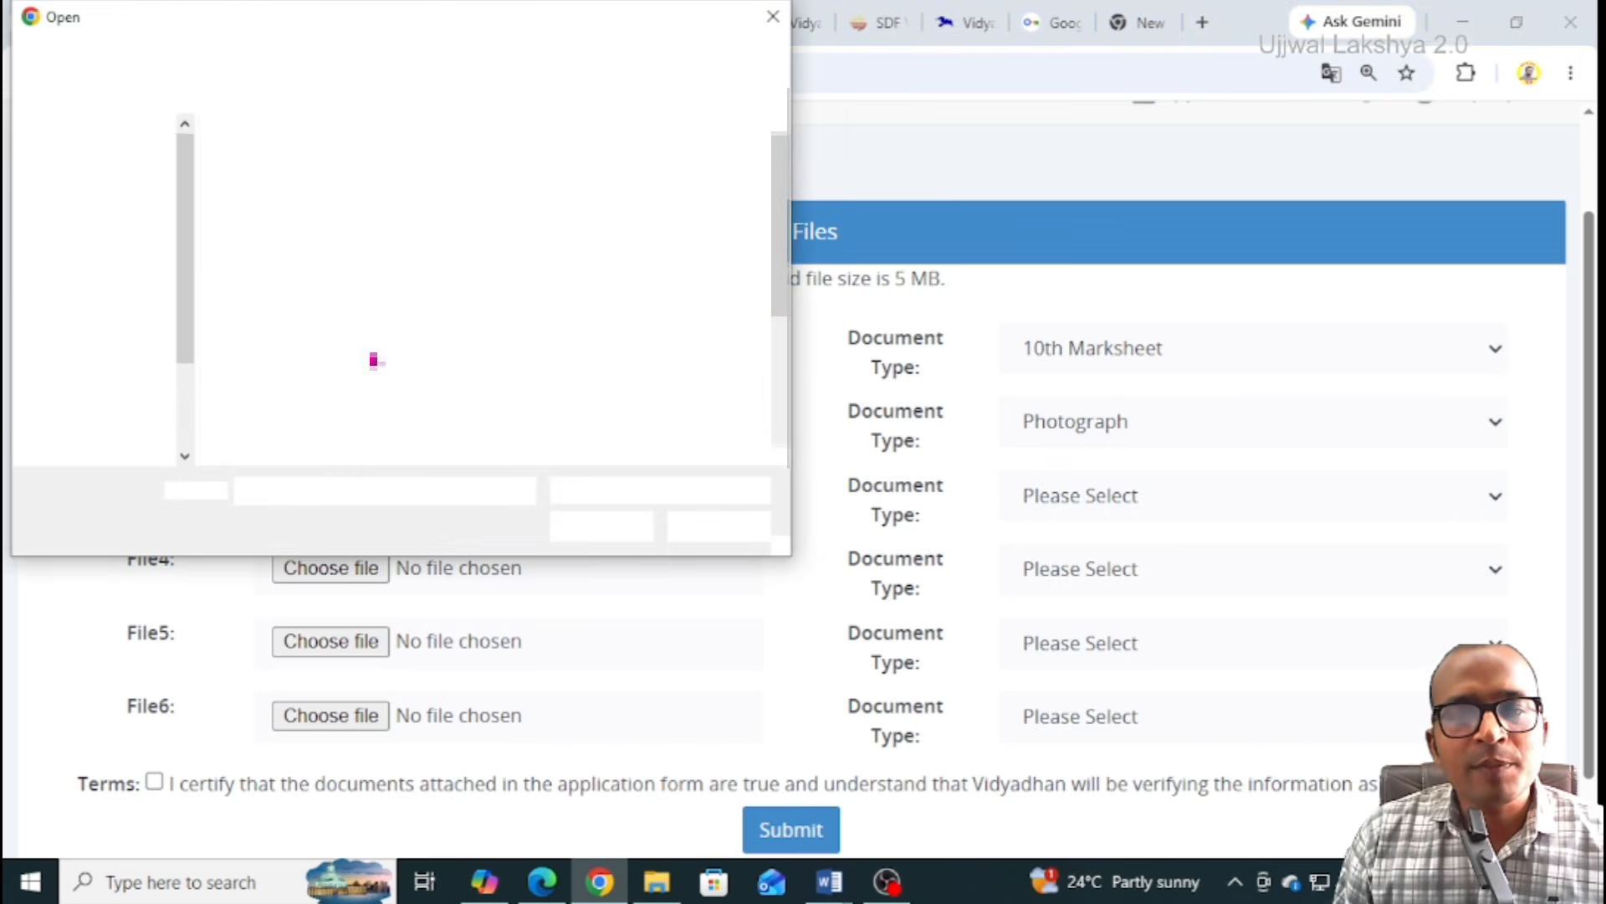
left_click(413, 385)
left_click(600, 525)
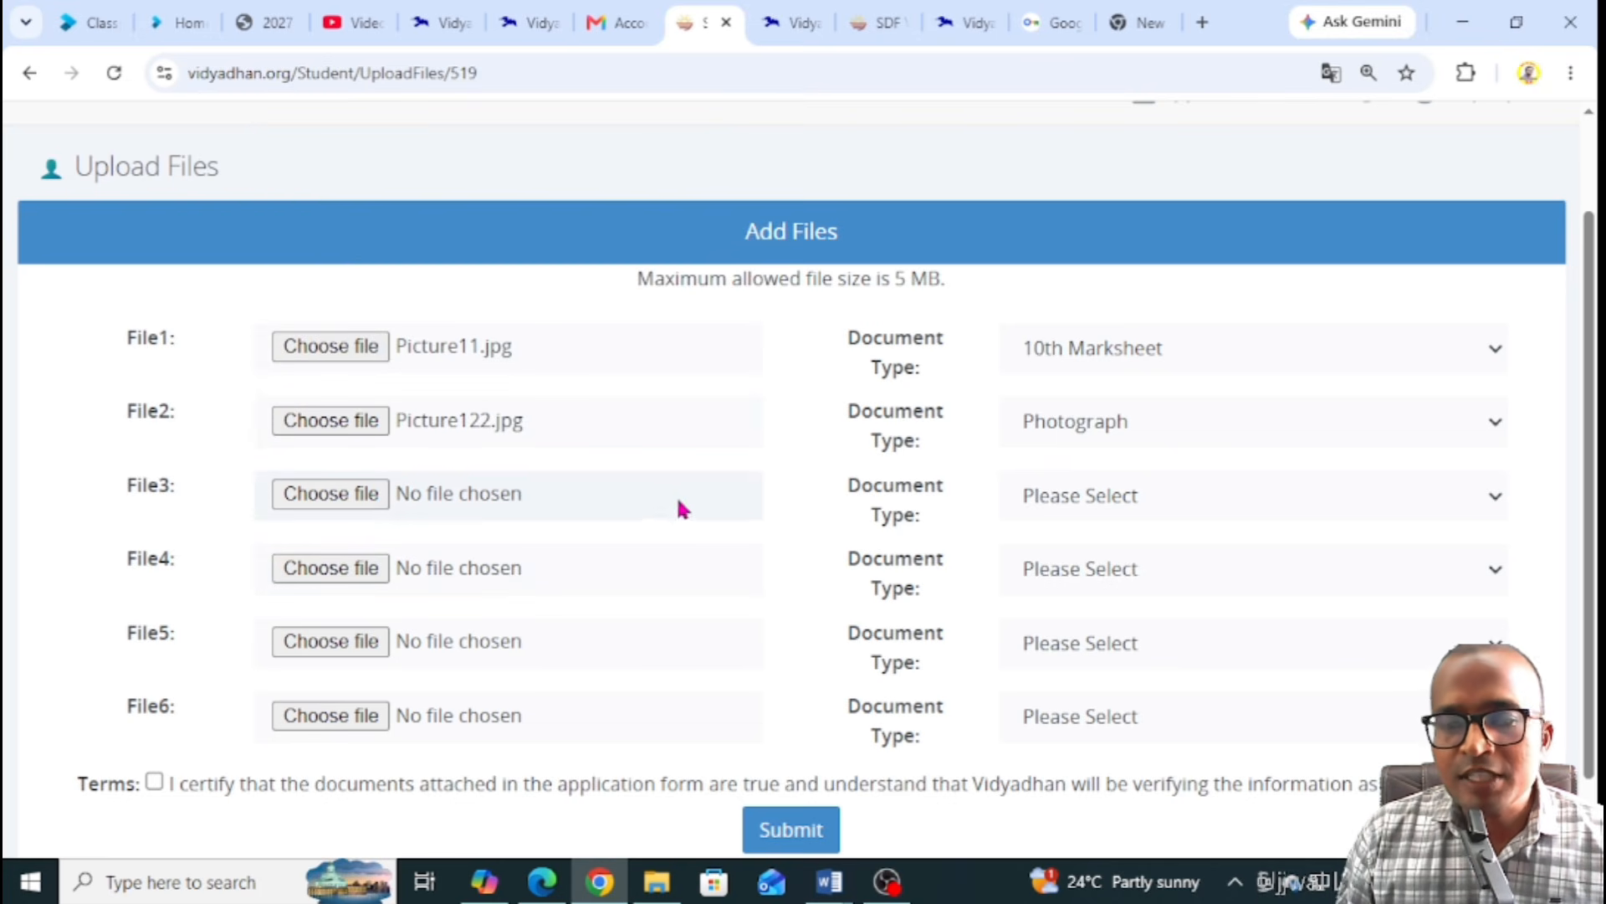
left_click(1075, 502)
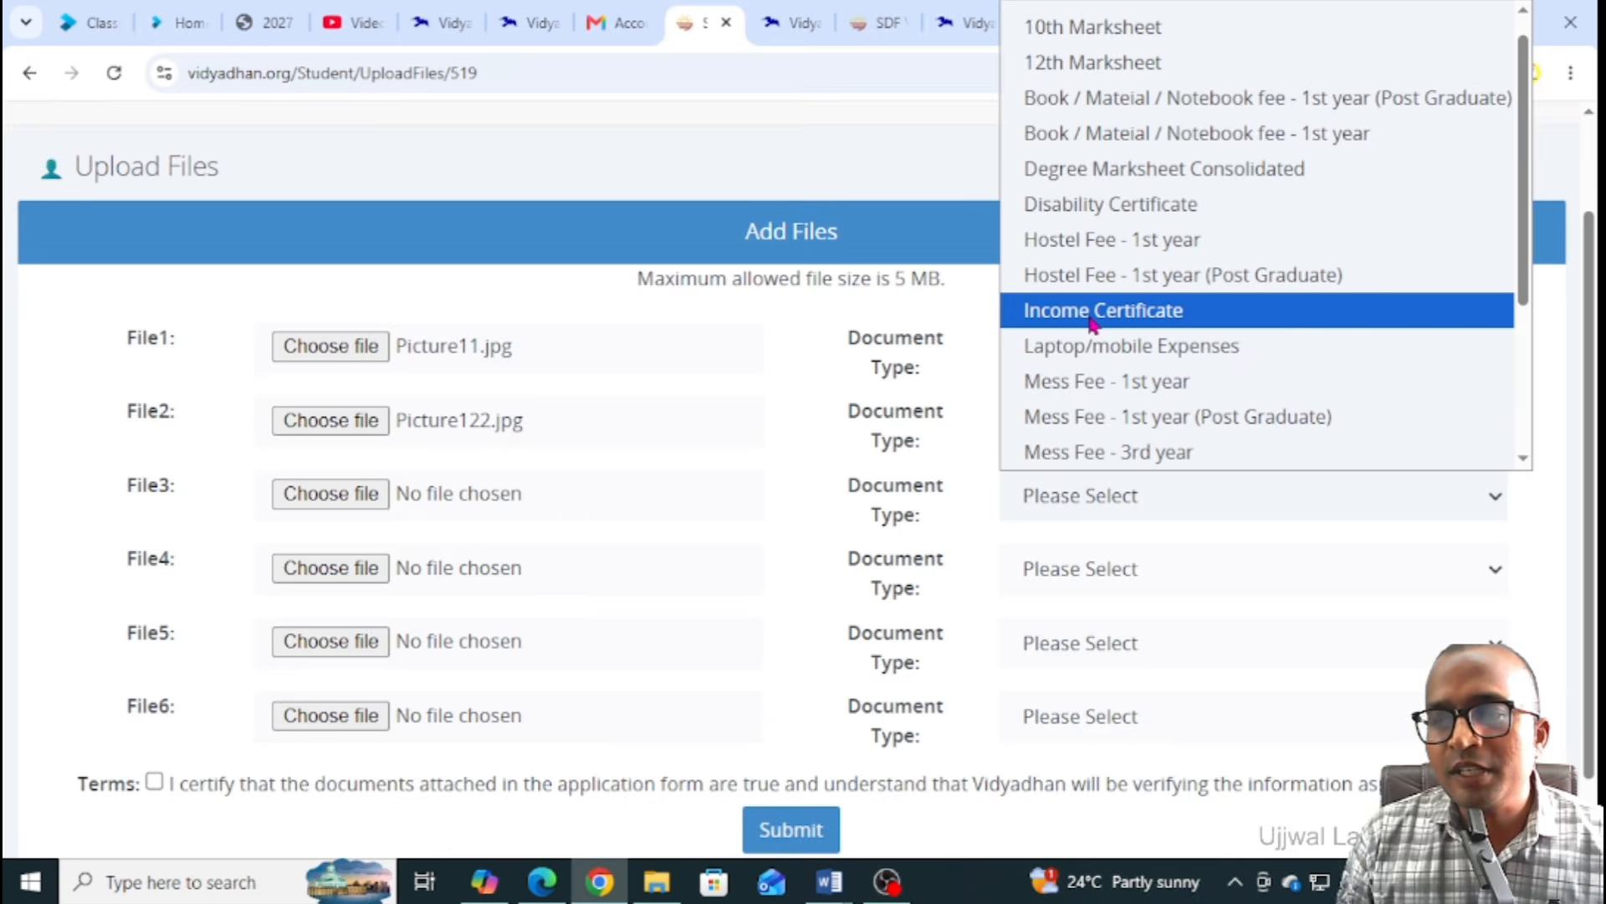
Attach SS.png as File3 with document type Income Certificate
left_click(1091, 311)
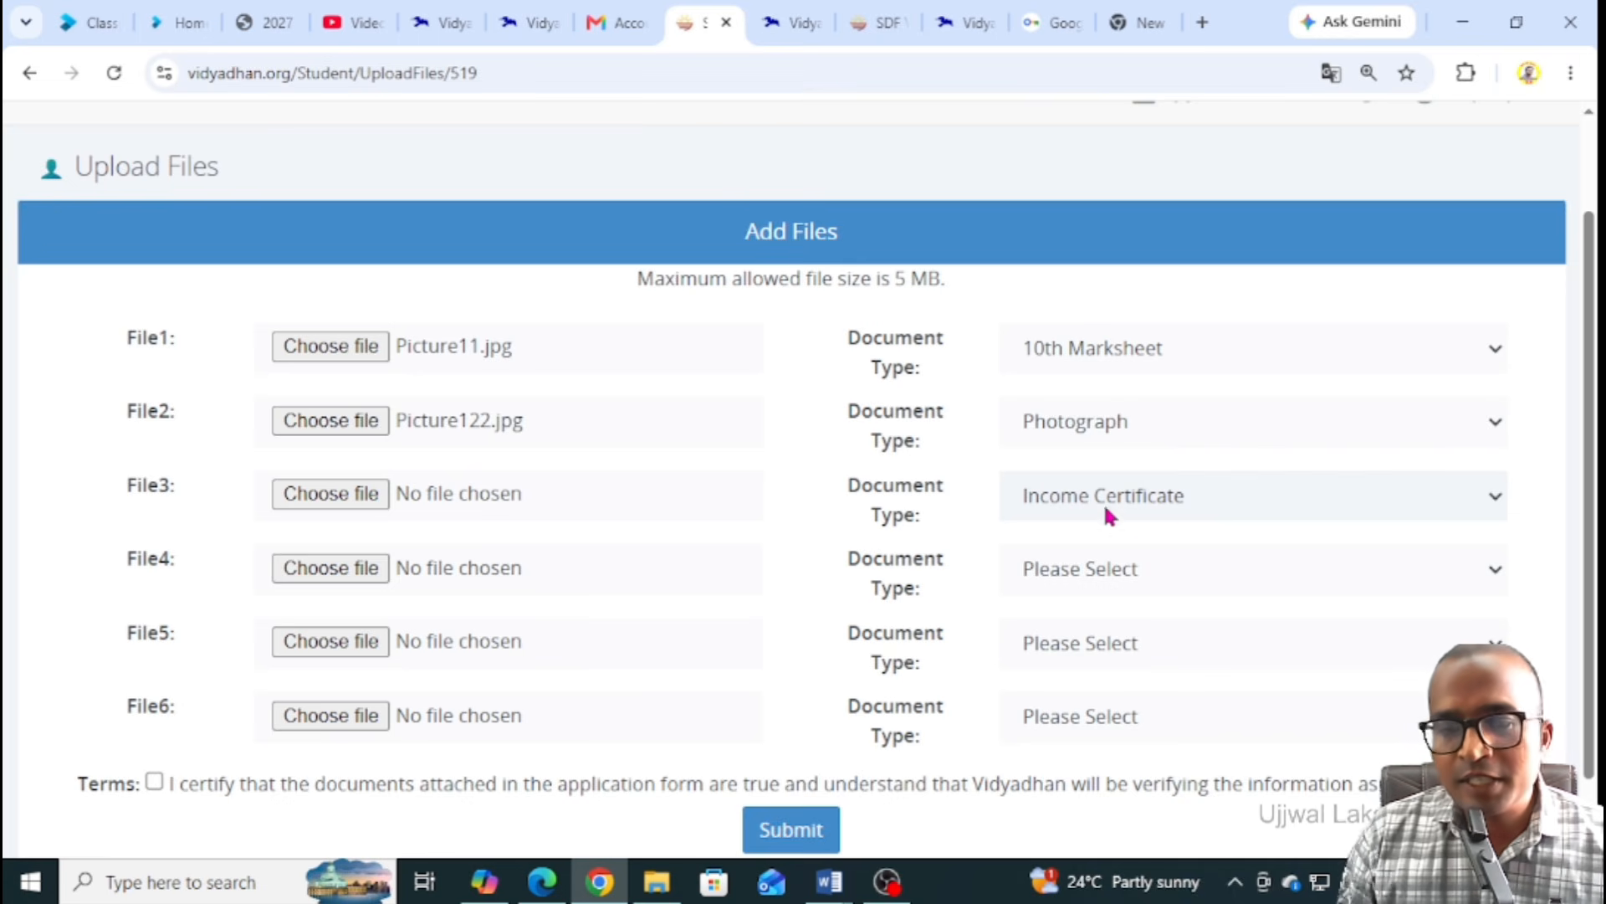
left_click(338, 497)
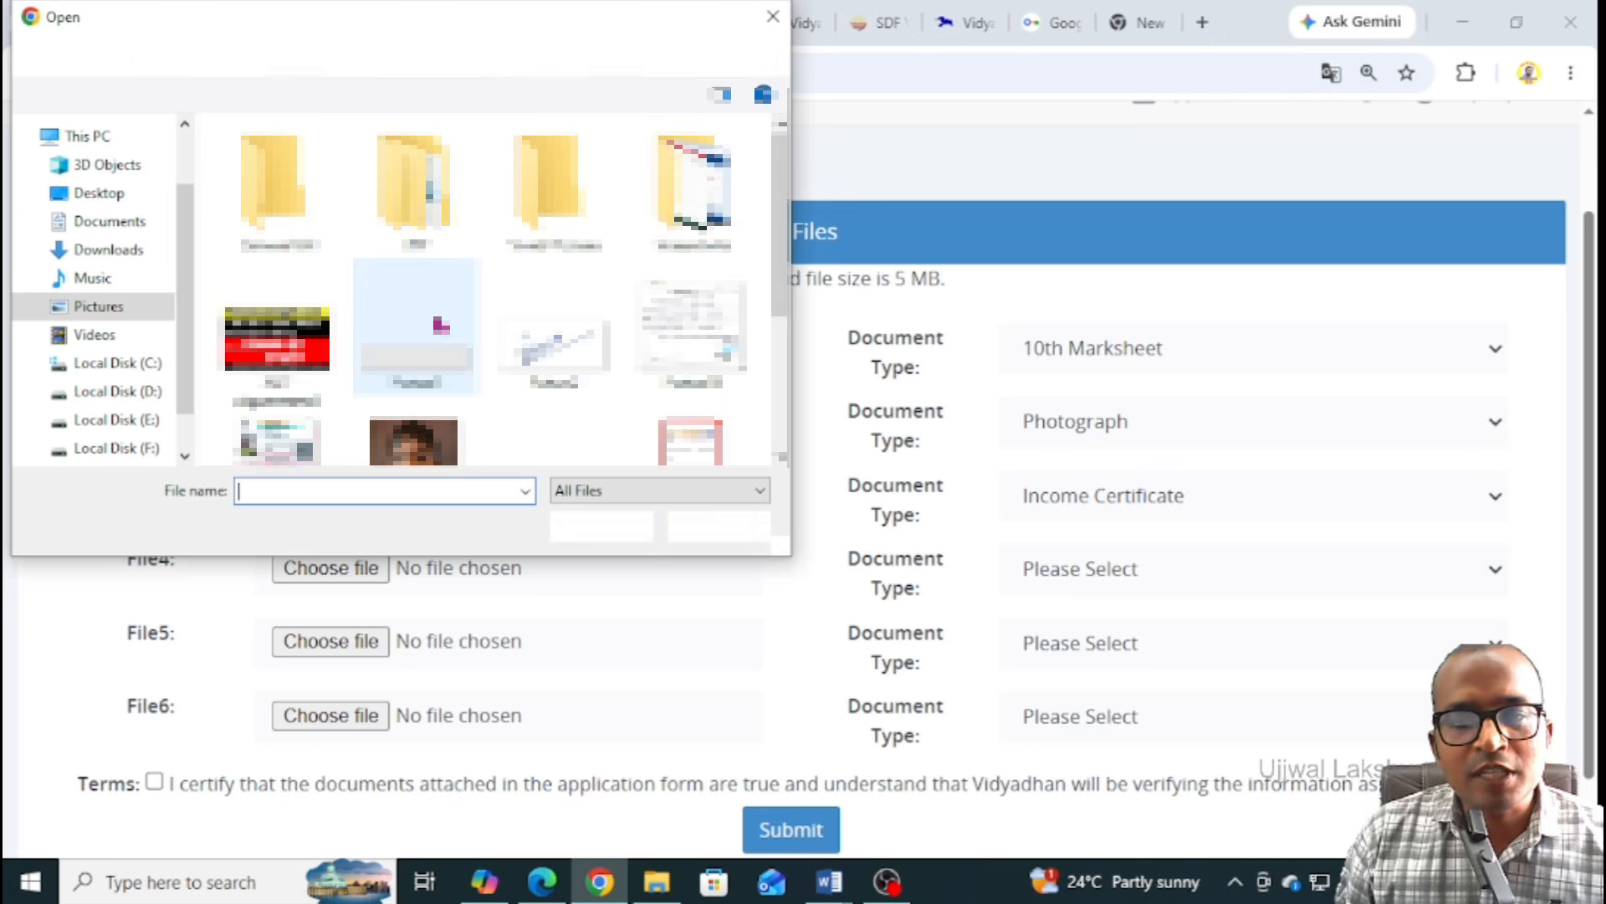
left_click(691, 387)
left_click(600, 526)
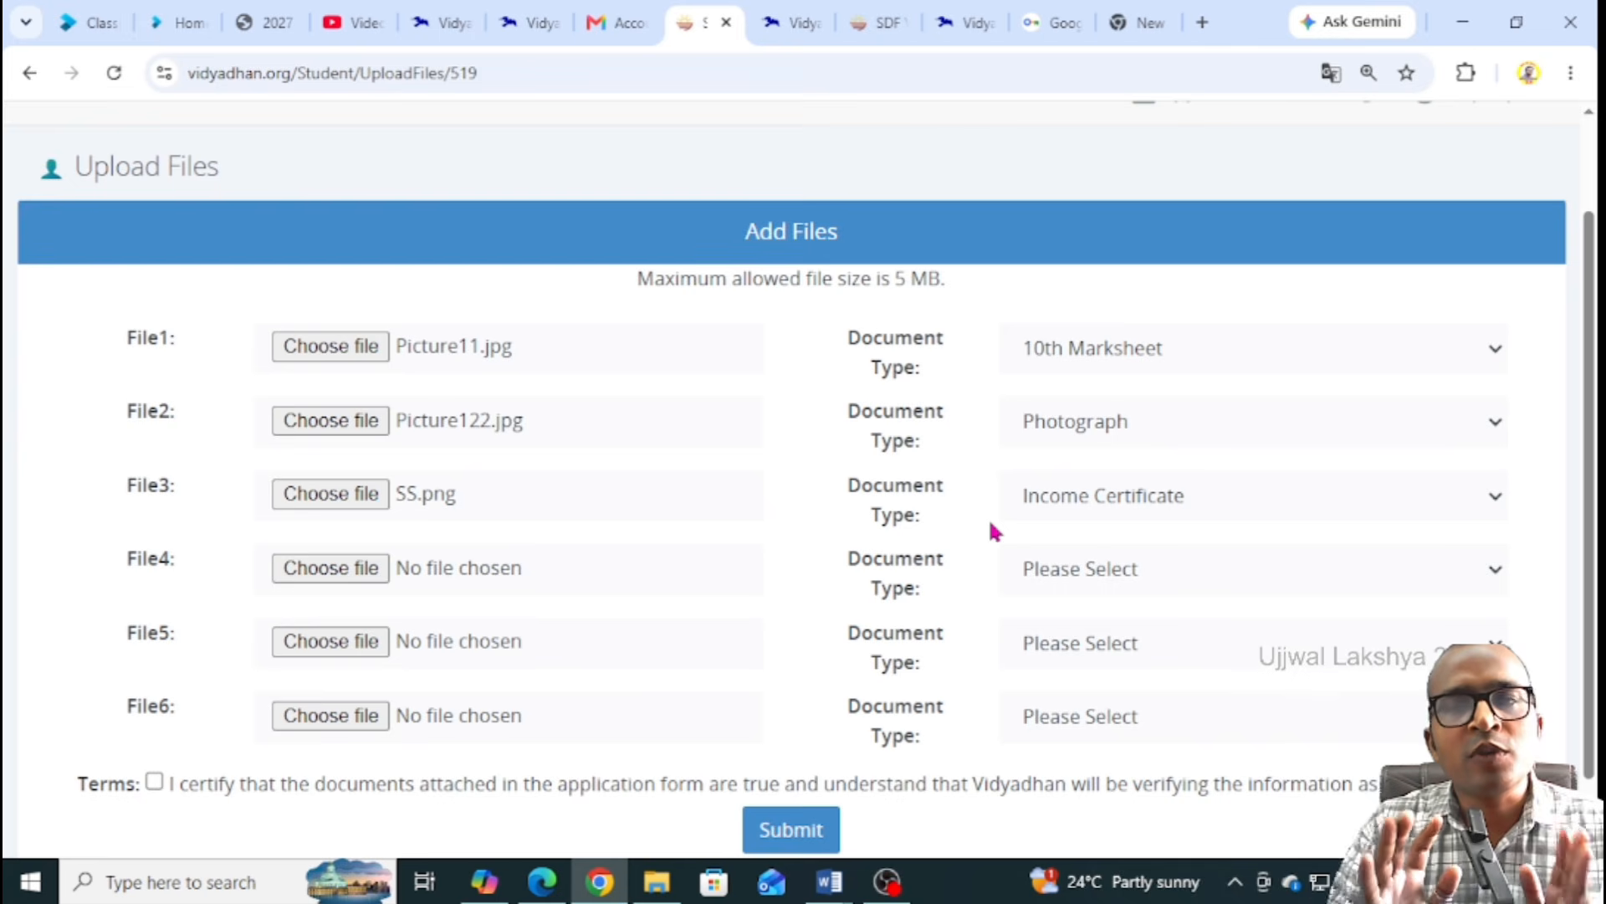
Leave File4's document type unchanged and accept the document certification terms
left_click(1065, 574)
scroll(1104, 431, "down", 1)
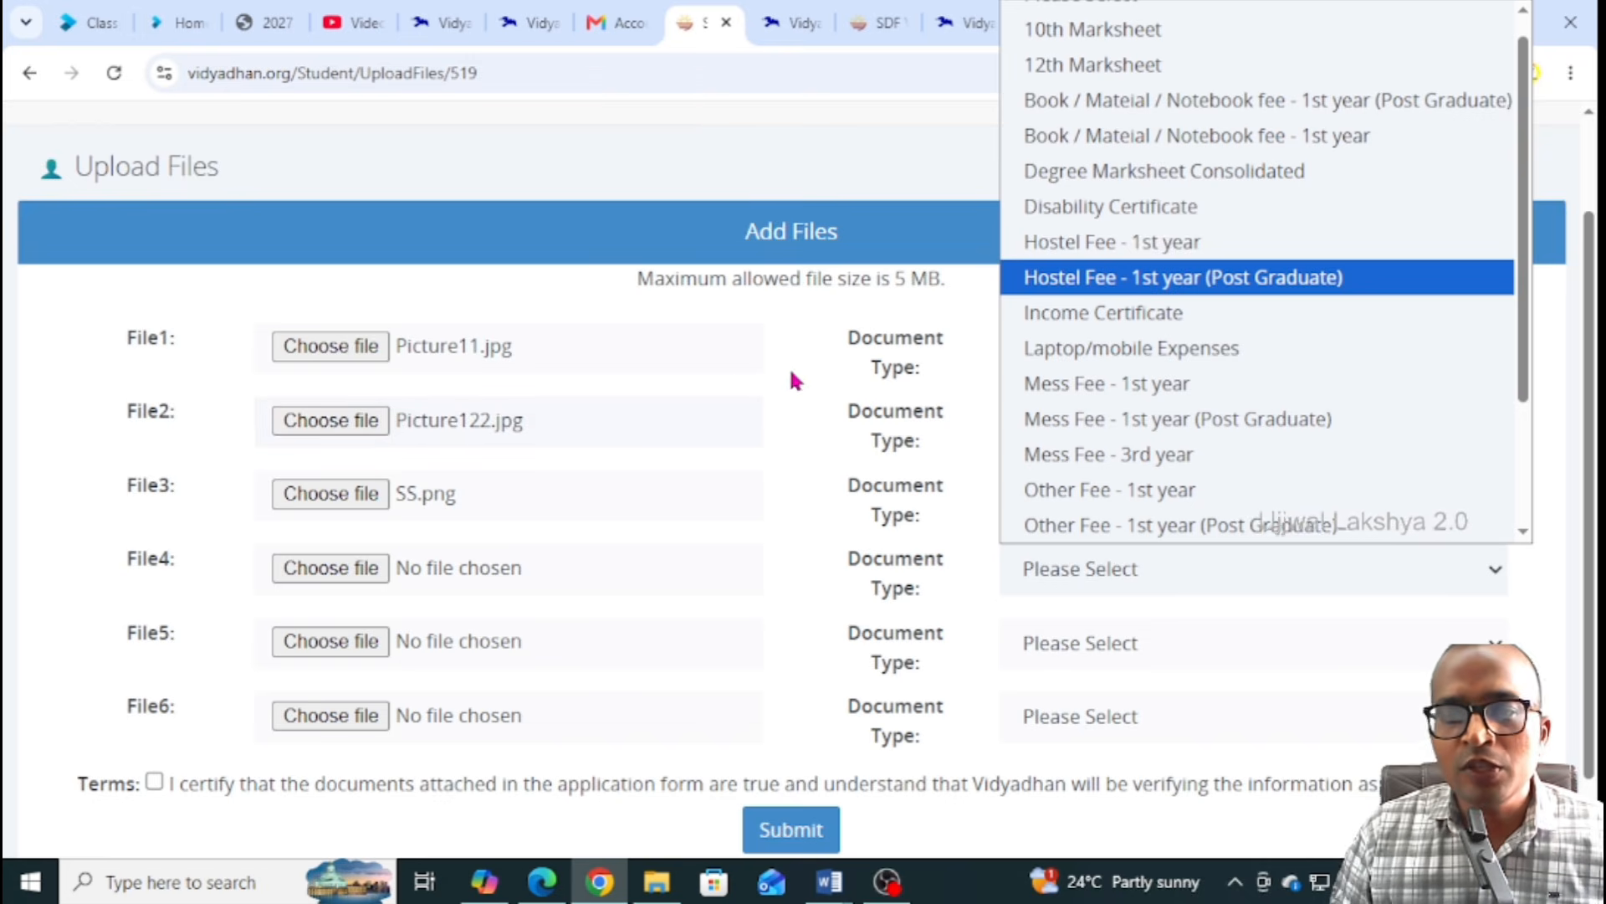
left_click(820, 368)
scroll(837, 410, "down", 1)
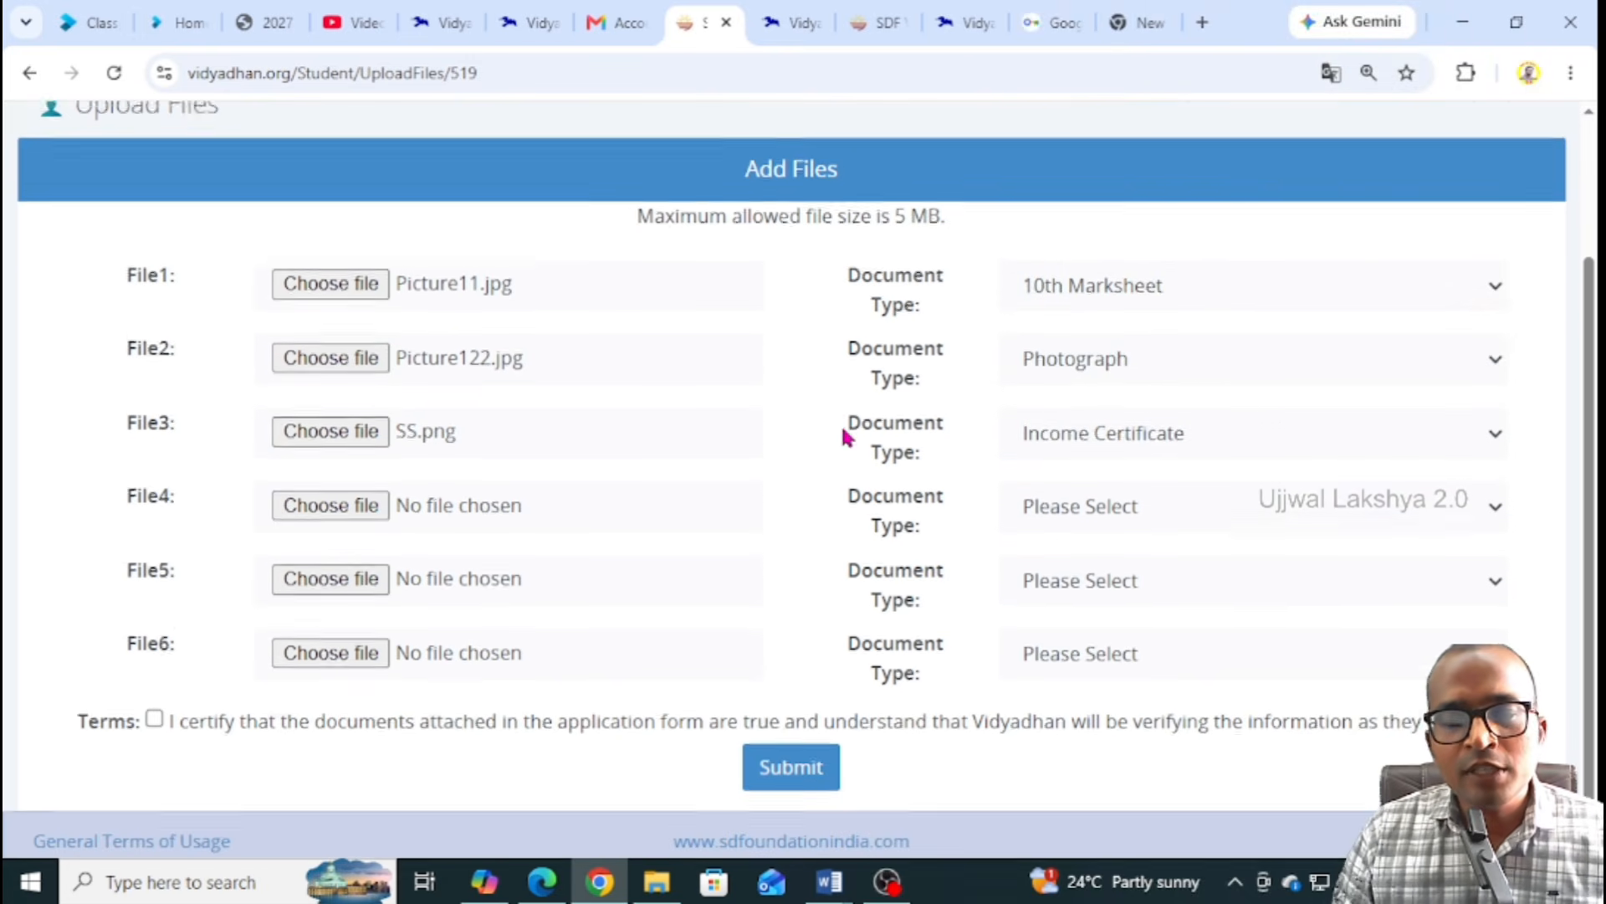
left_click(152, 704)
Submit the uploaded documents and review the submitted application down to Print Application
left_click(763, 766)
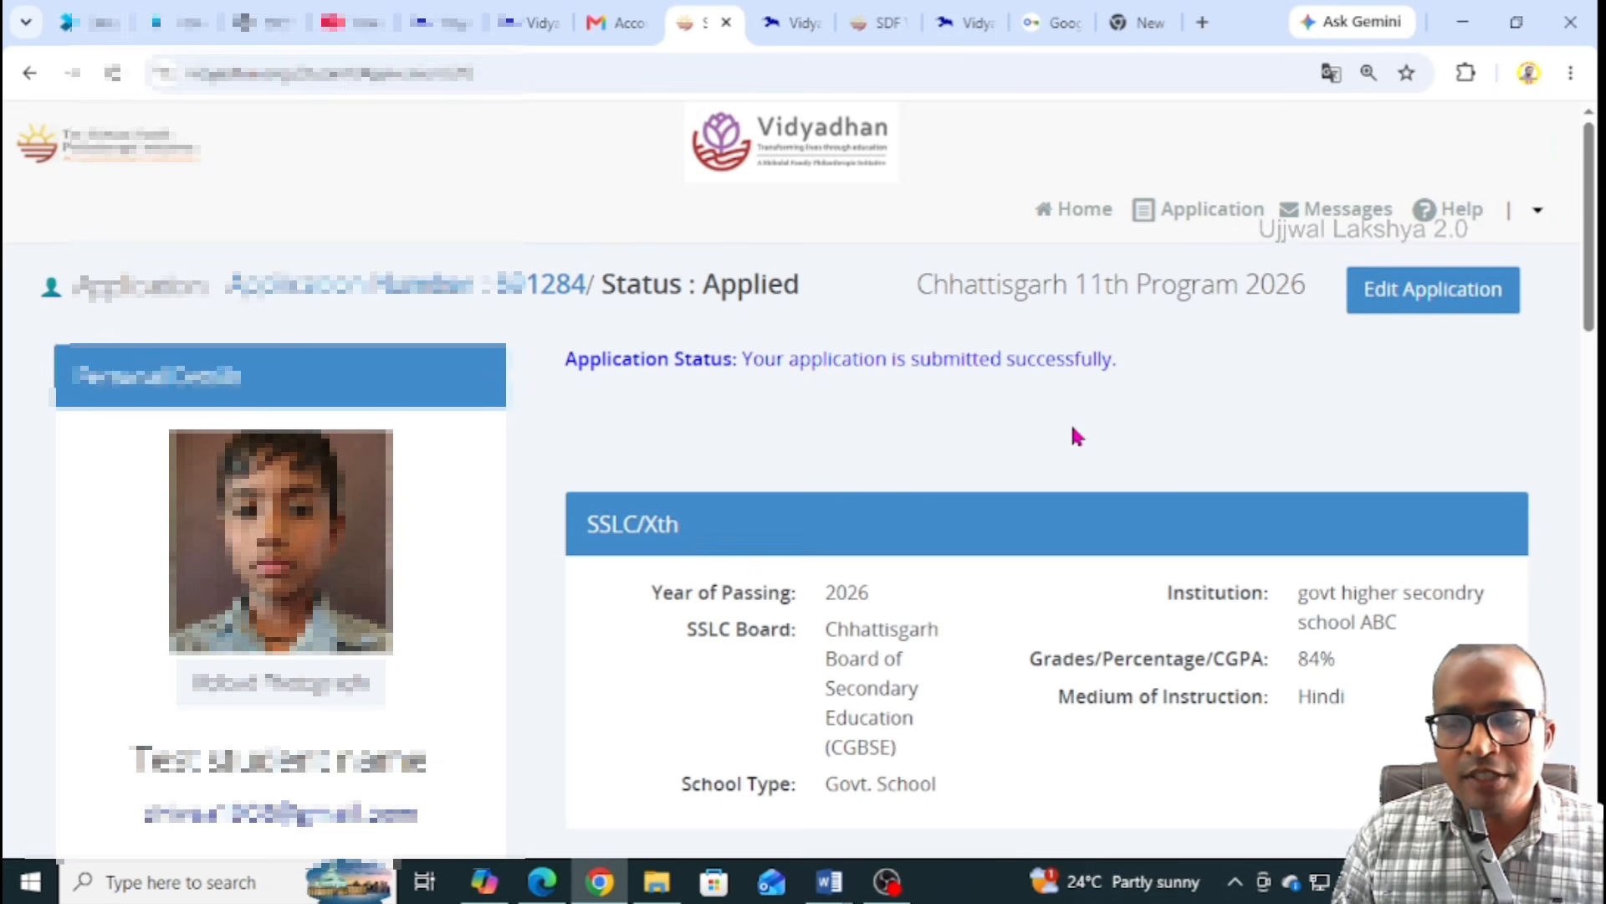
scroll(1073, 427, "down", 2)
scroll(1073, 431, "down", 8)
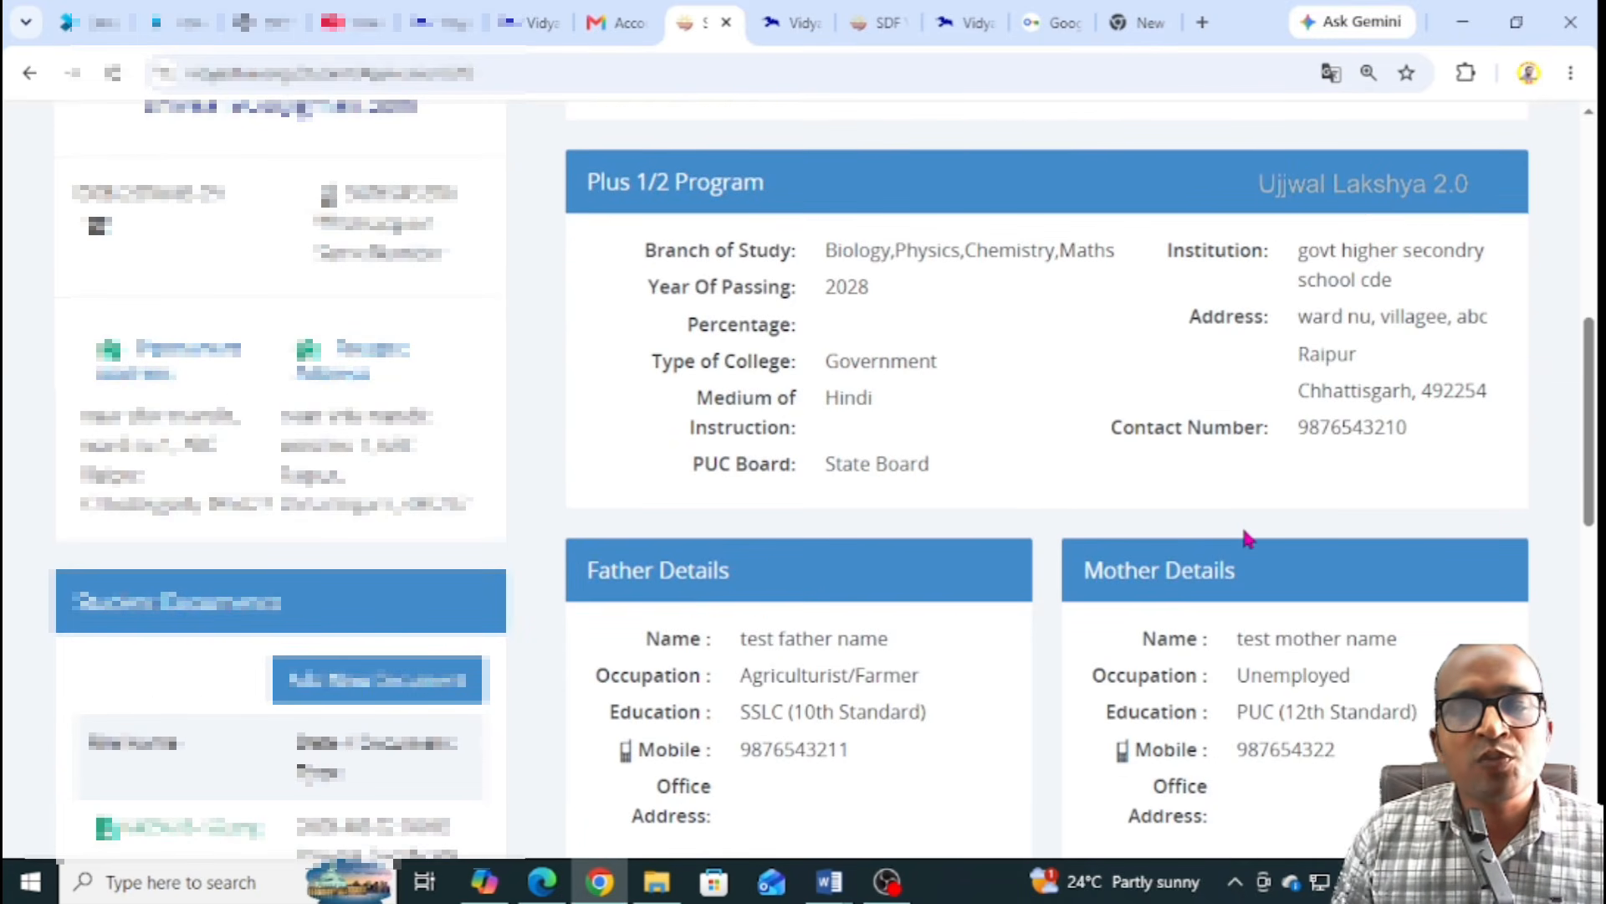
scroll(1246, 536, "down", 11)
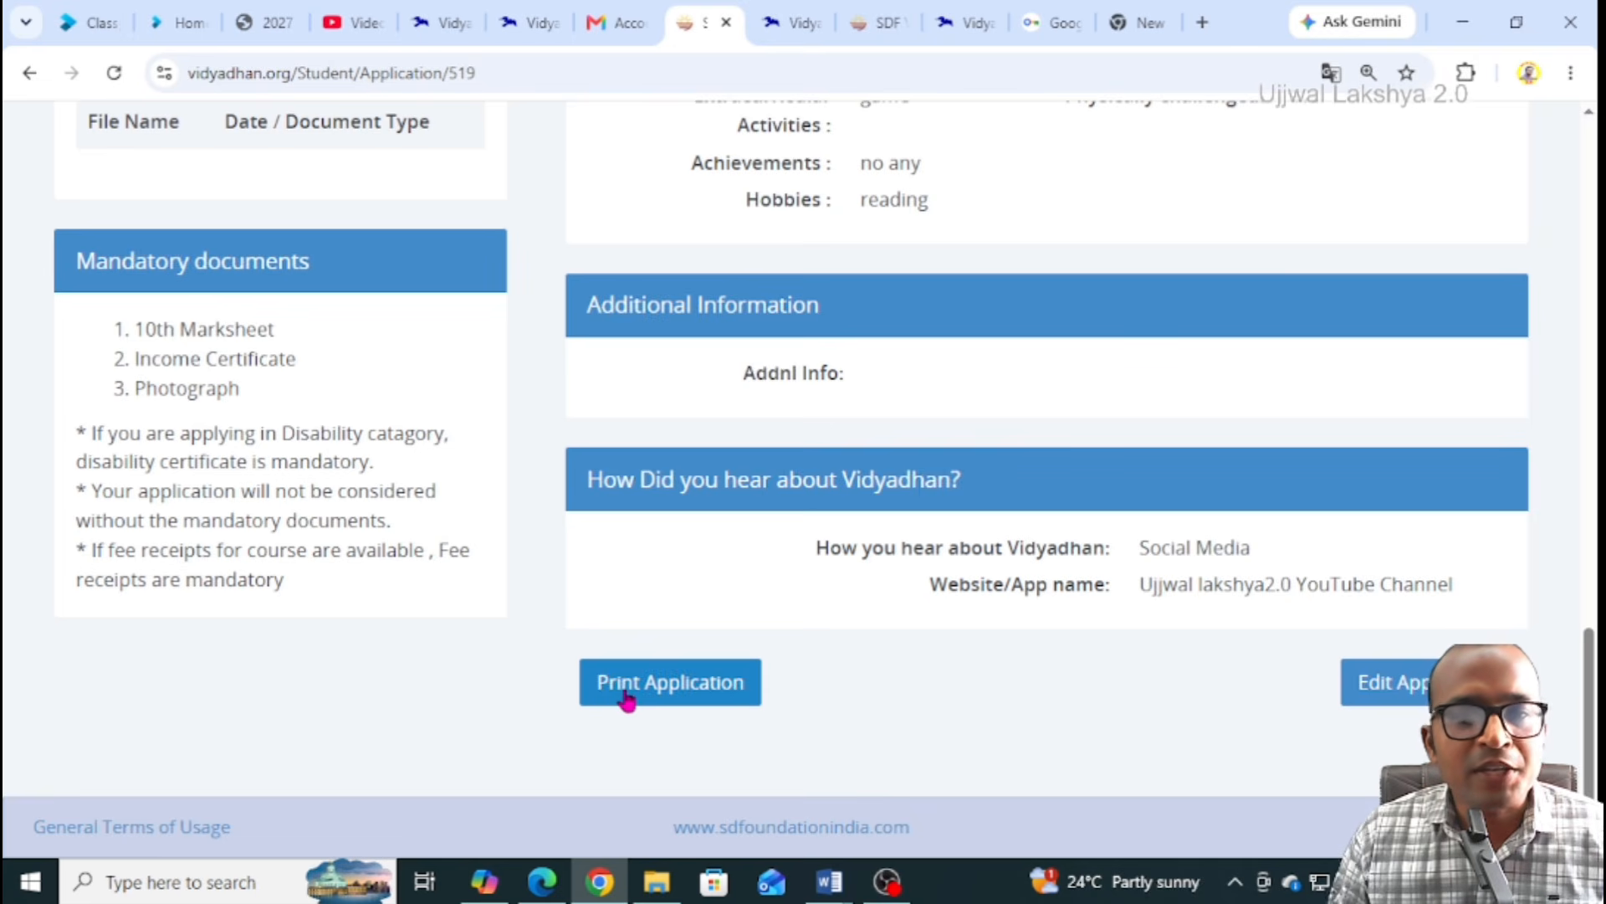
Download the application as StudentApplication (1).pdf and open it in Chrome
left_click(661, 699)
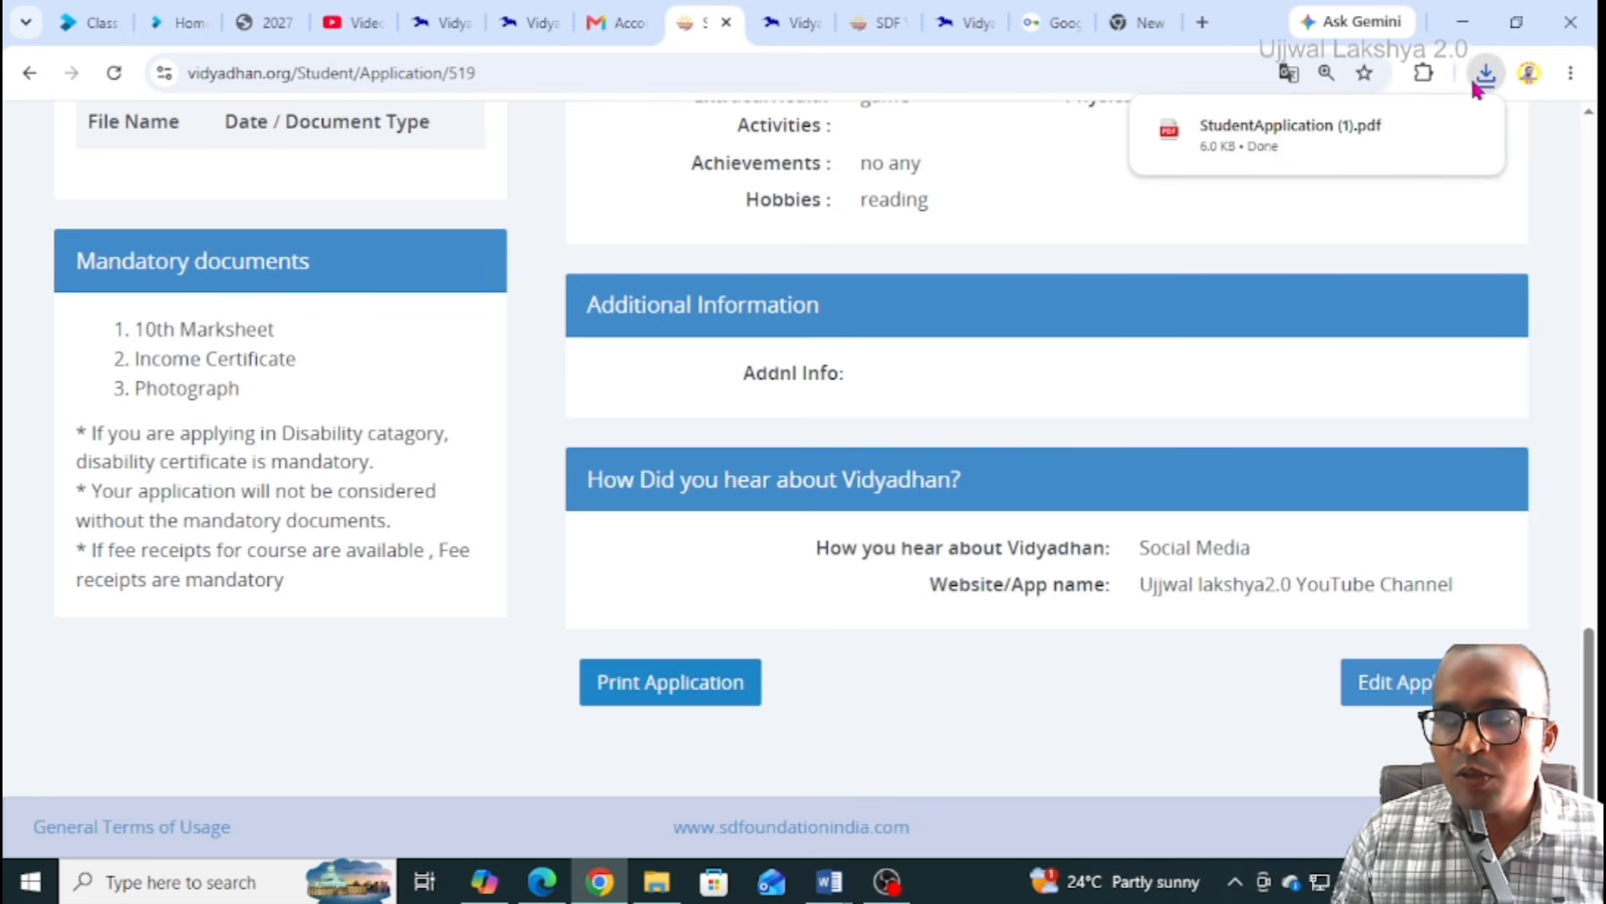
left_click(1243, 128)
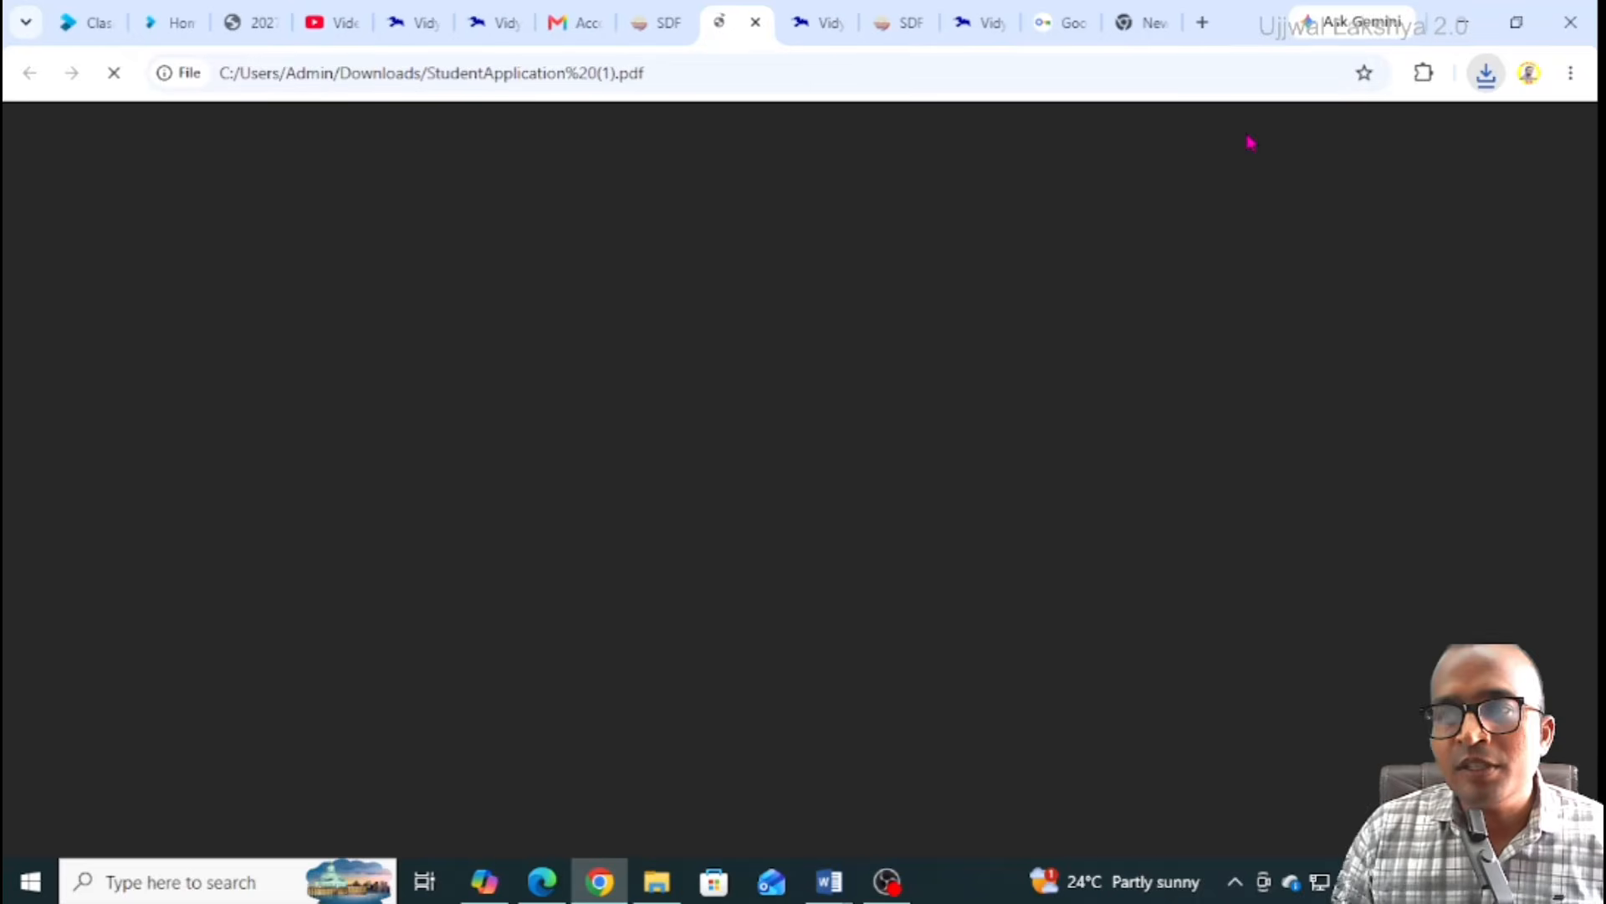